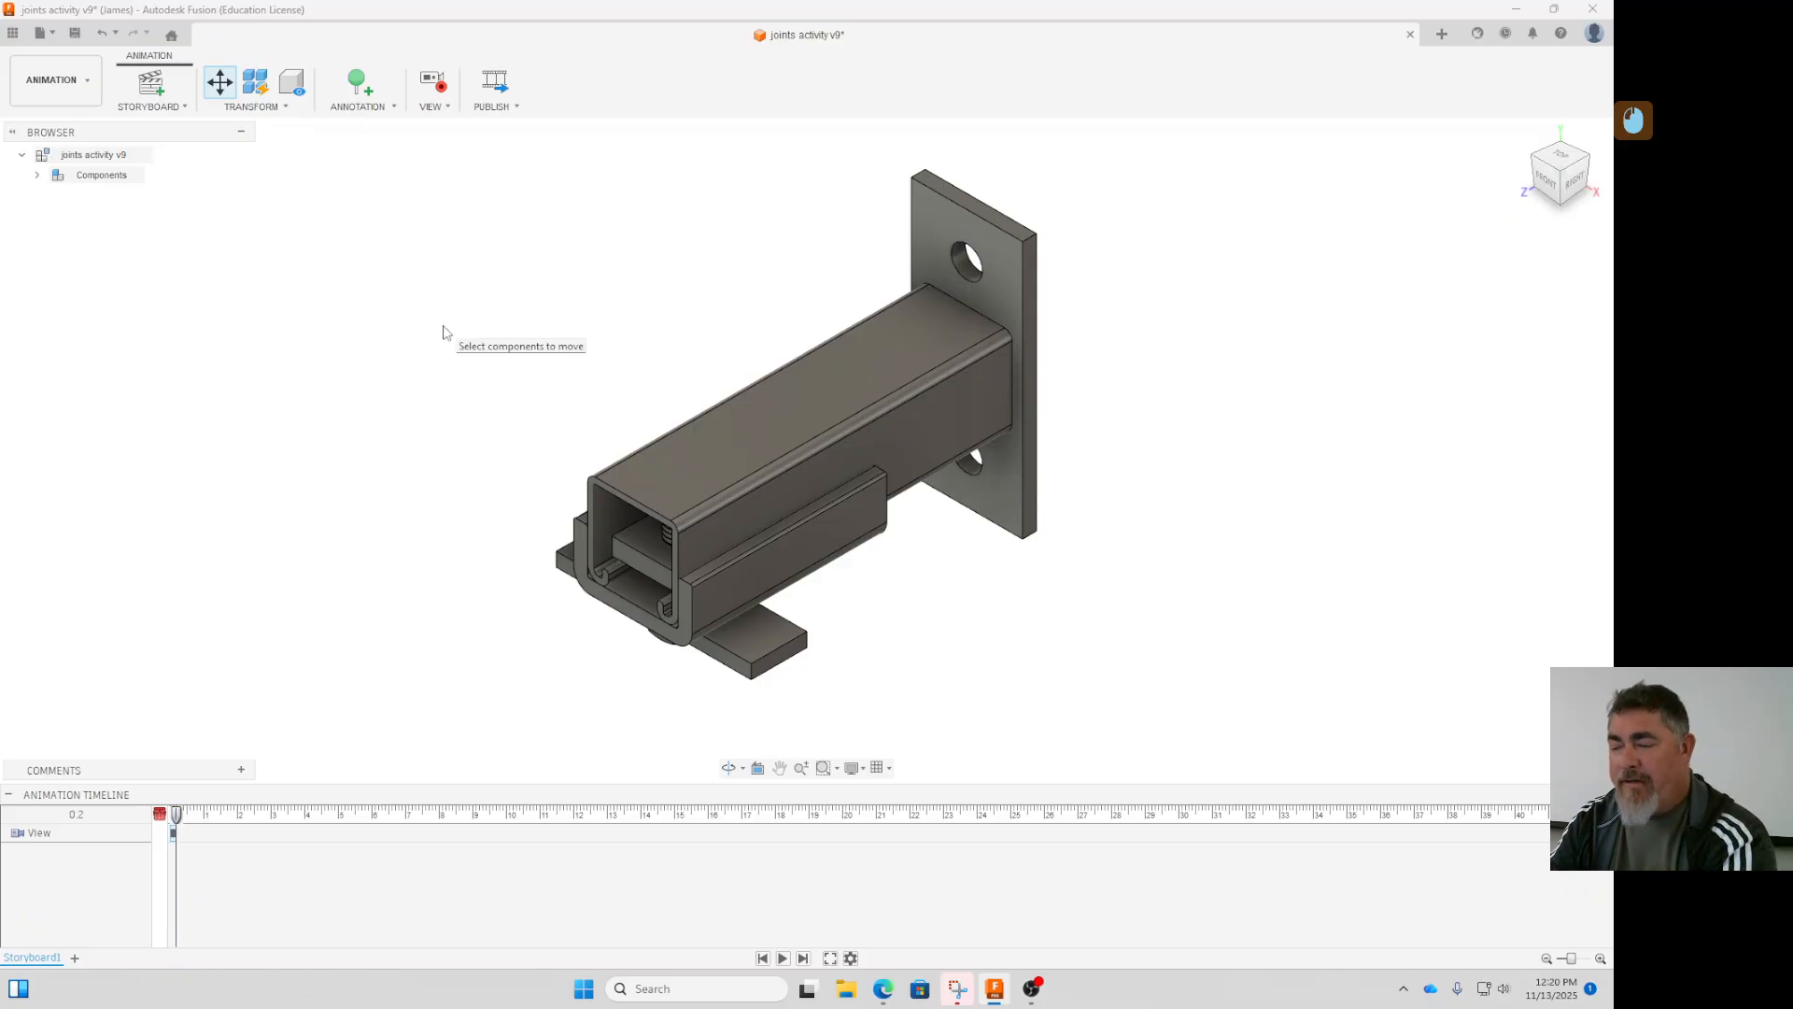
- Move the strut channel with its mounting plate about 4.7 in back along its length, away from the bracket
click(865, 378)
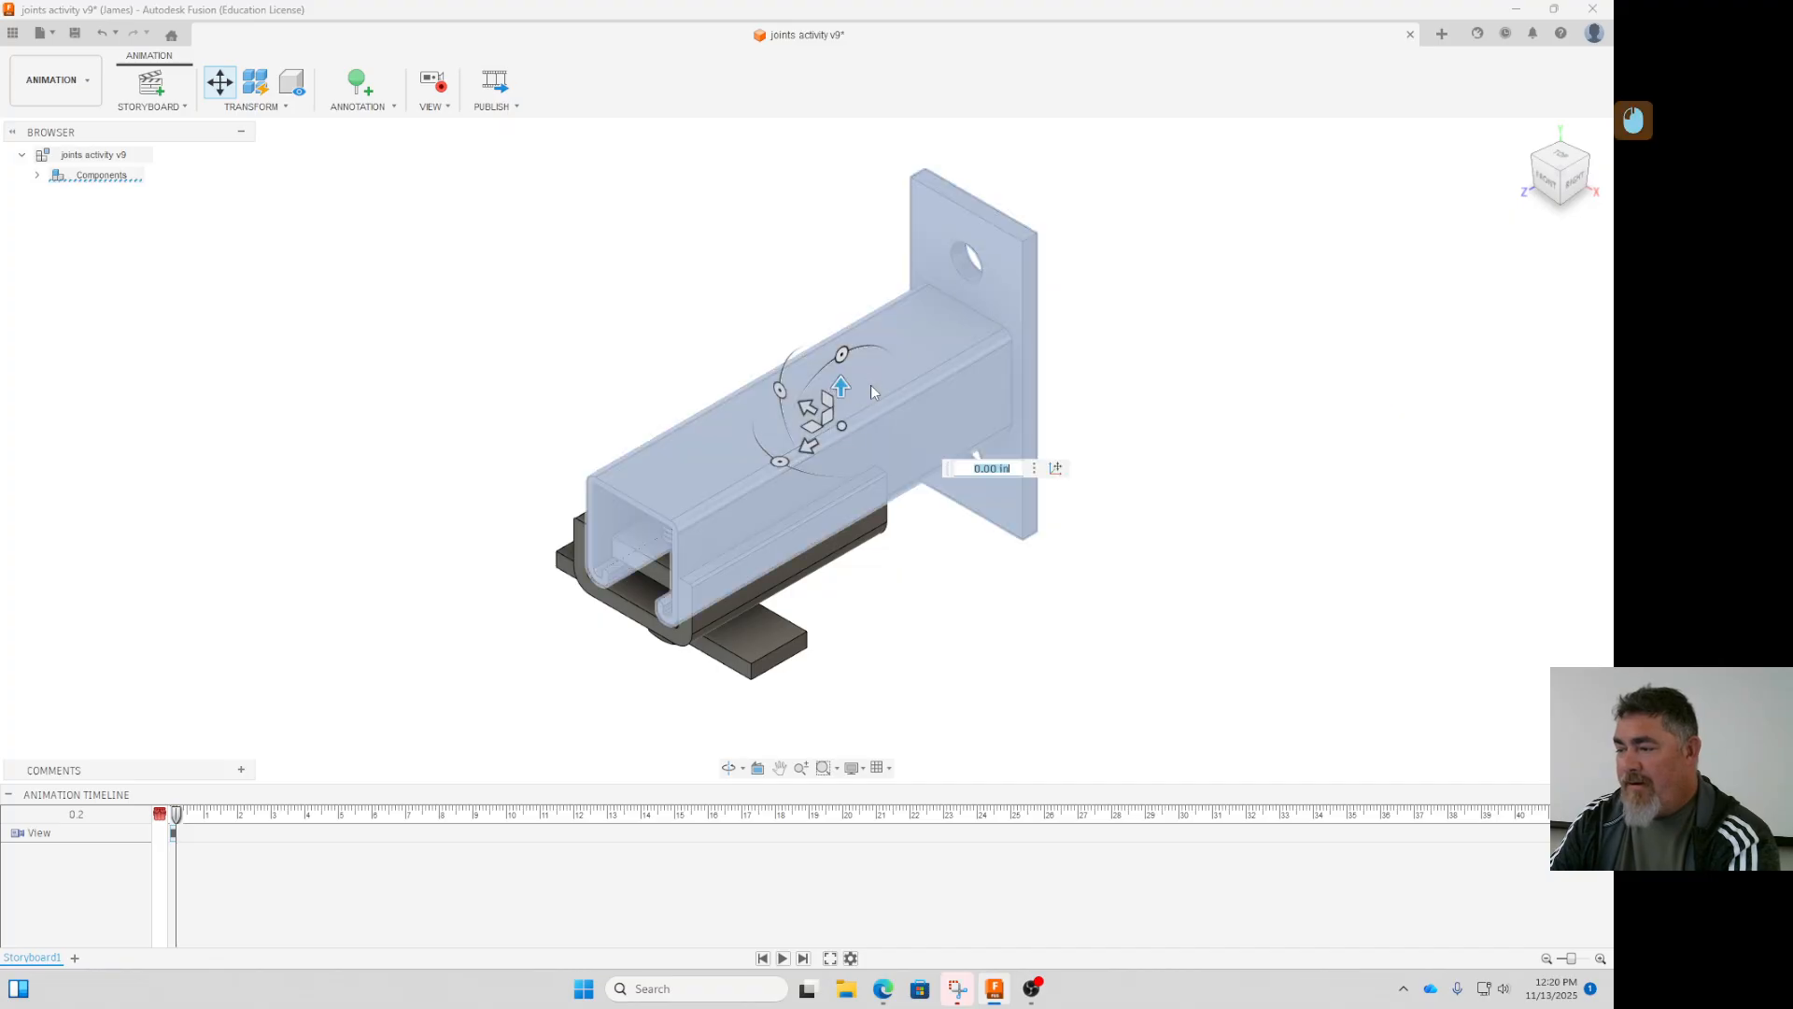
drag(806, 446, 1105, 359)
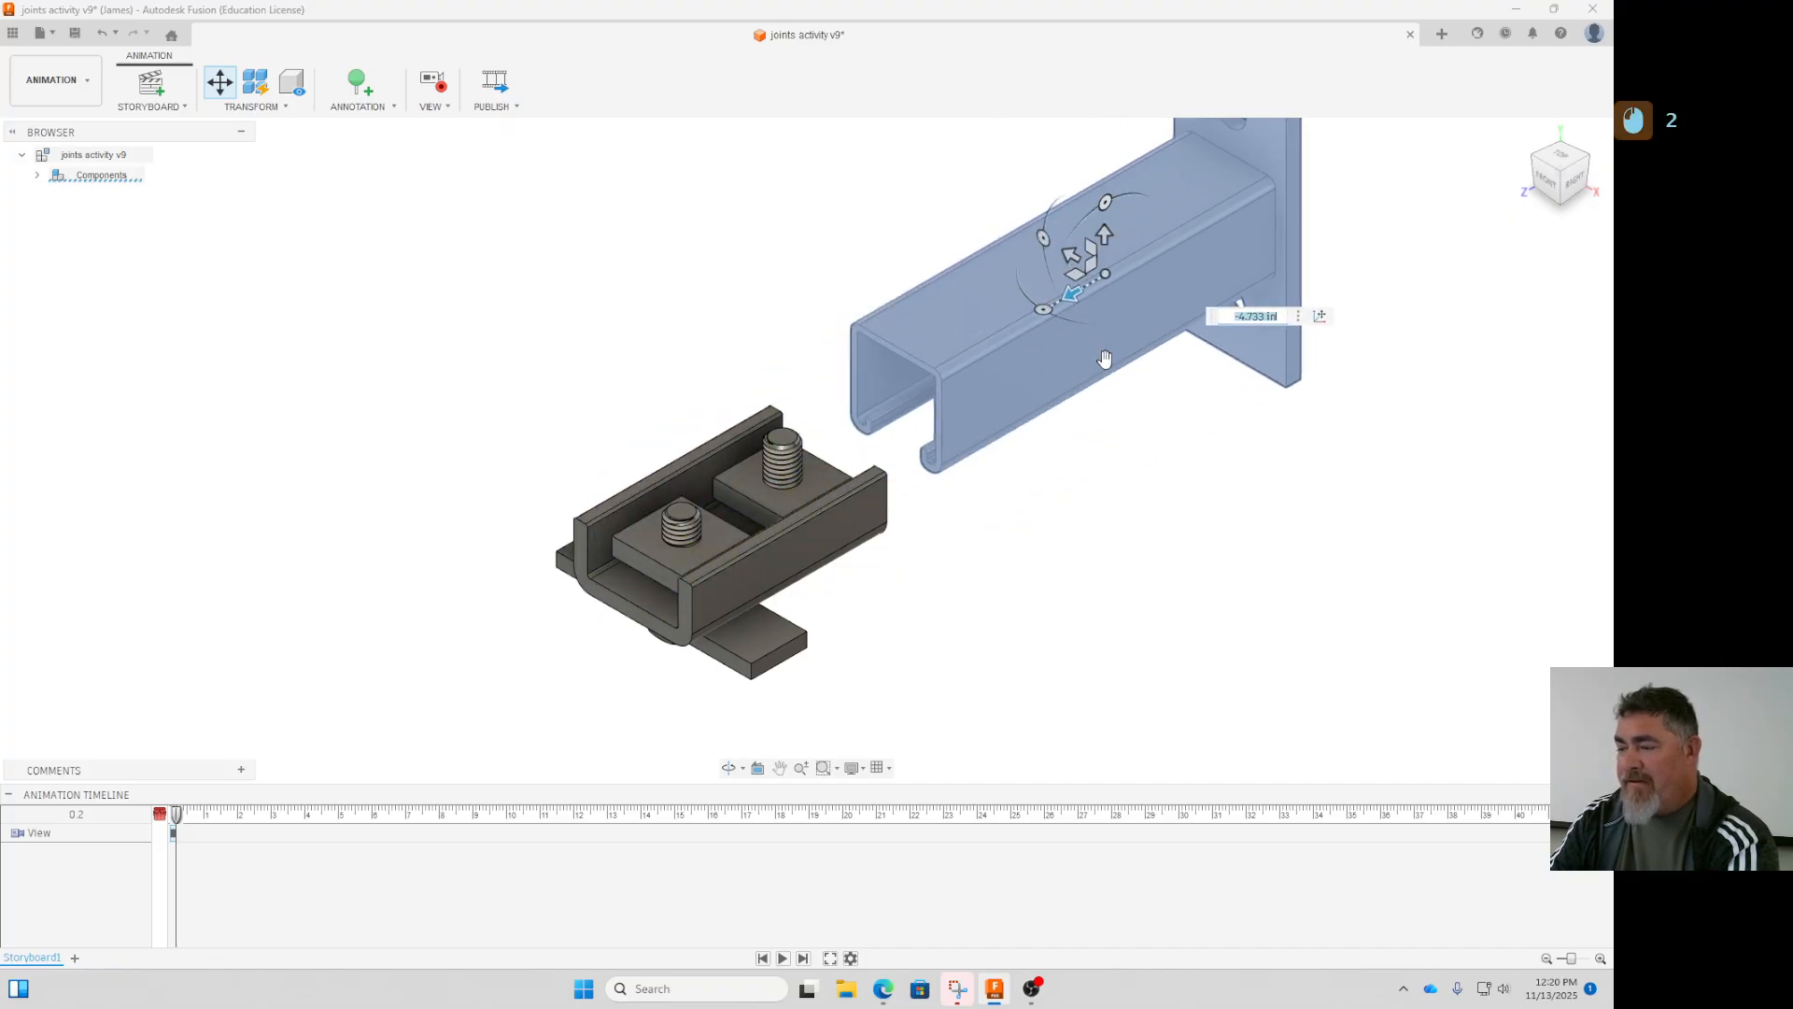
click(1068, 502)
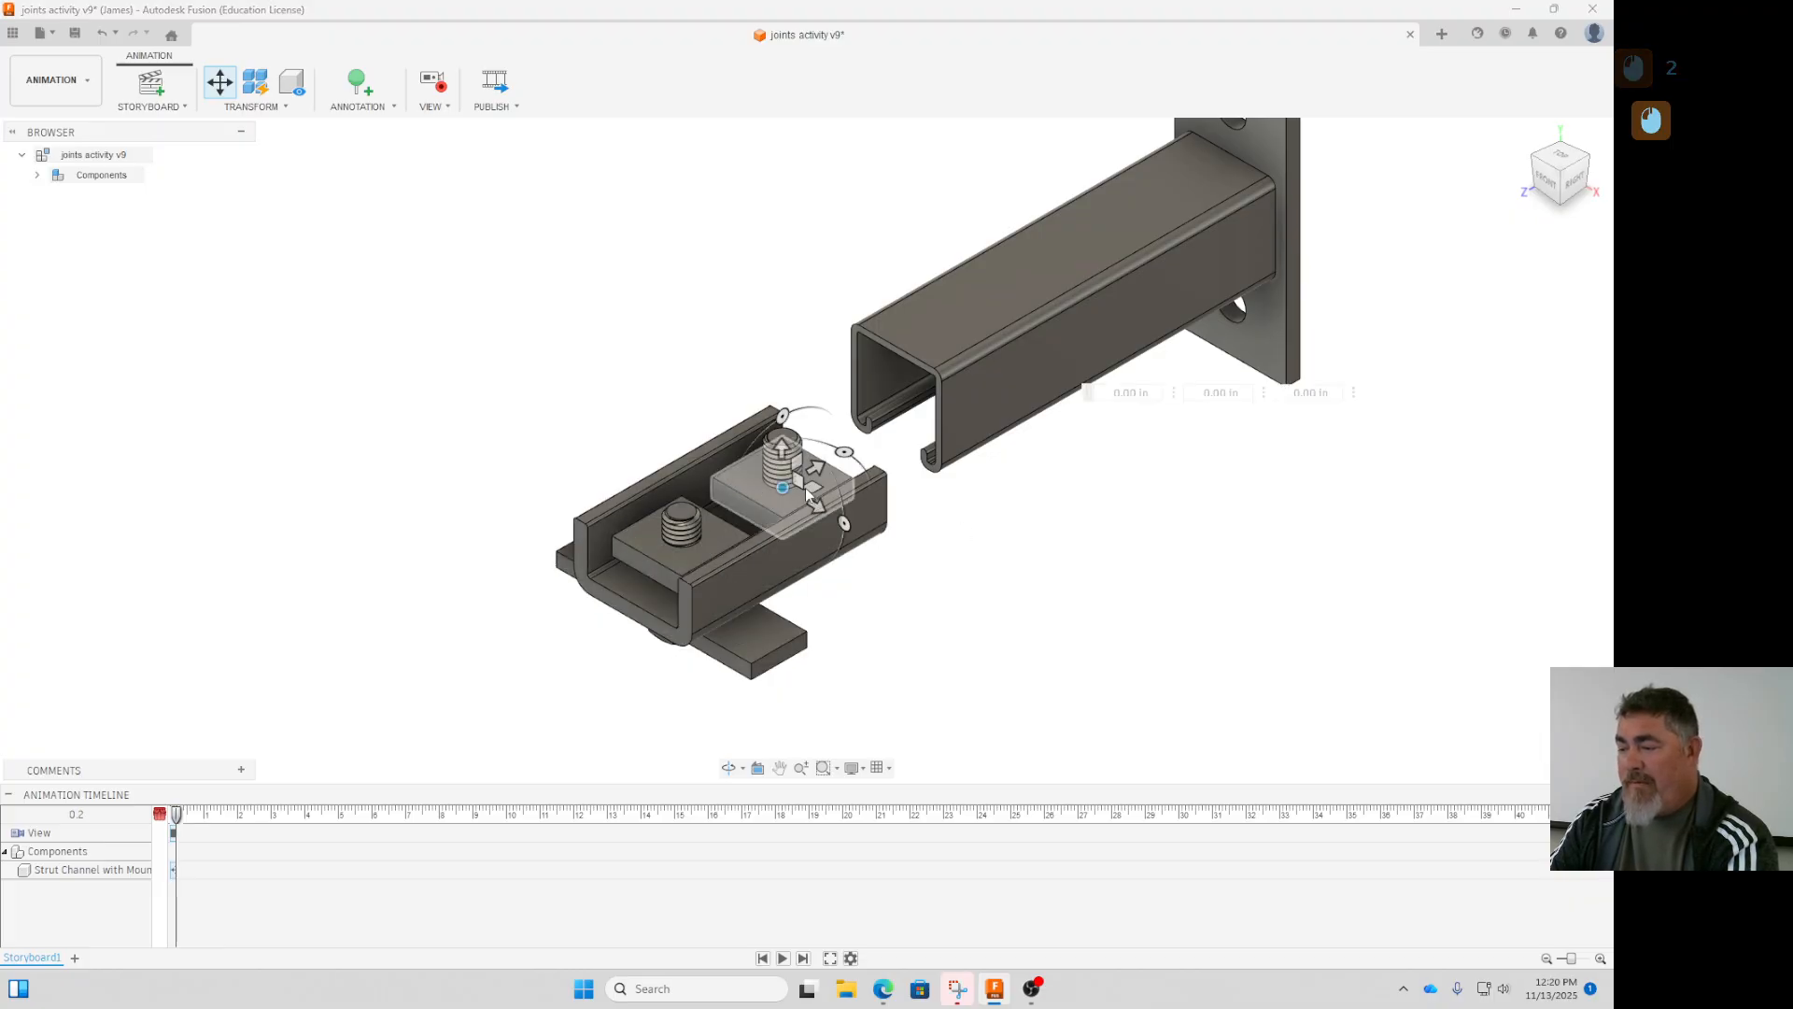
- Move both hex bolts together about 2.8 in straight down, out of the nuts and bracket
click(752, 612)
click(774, 660)
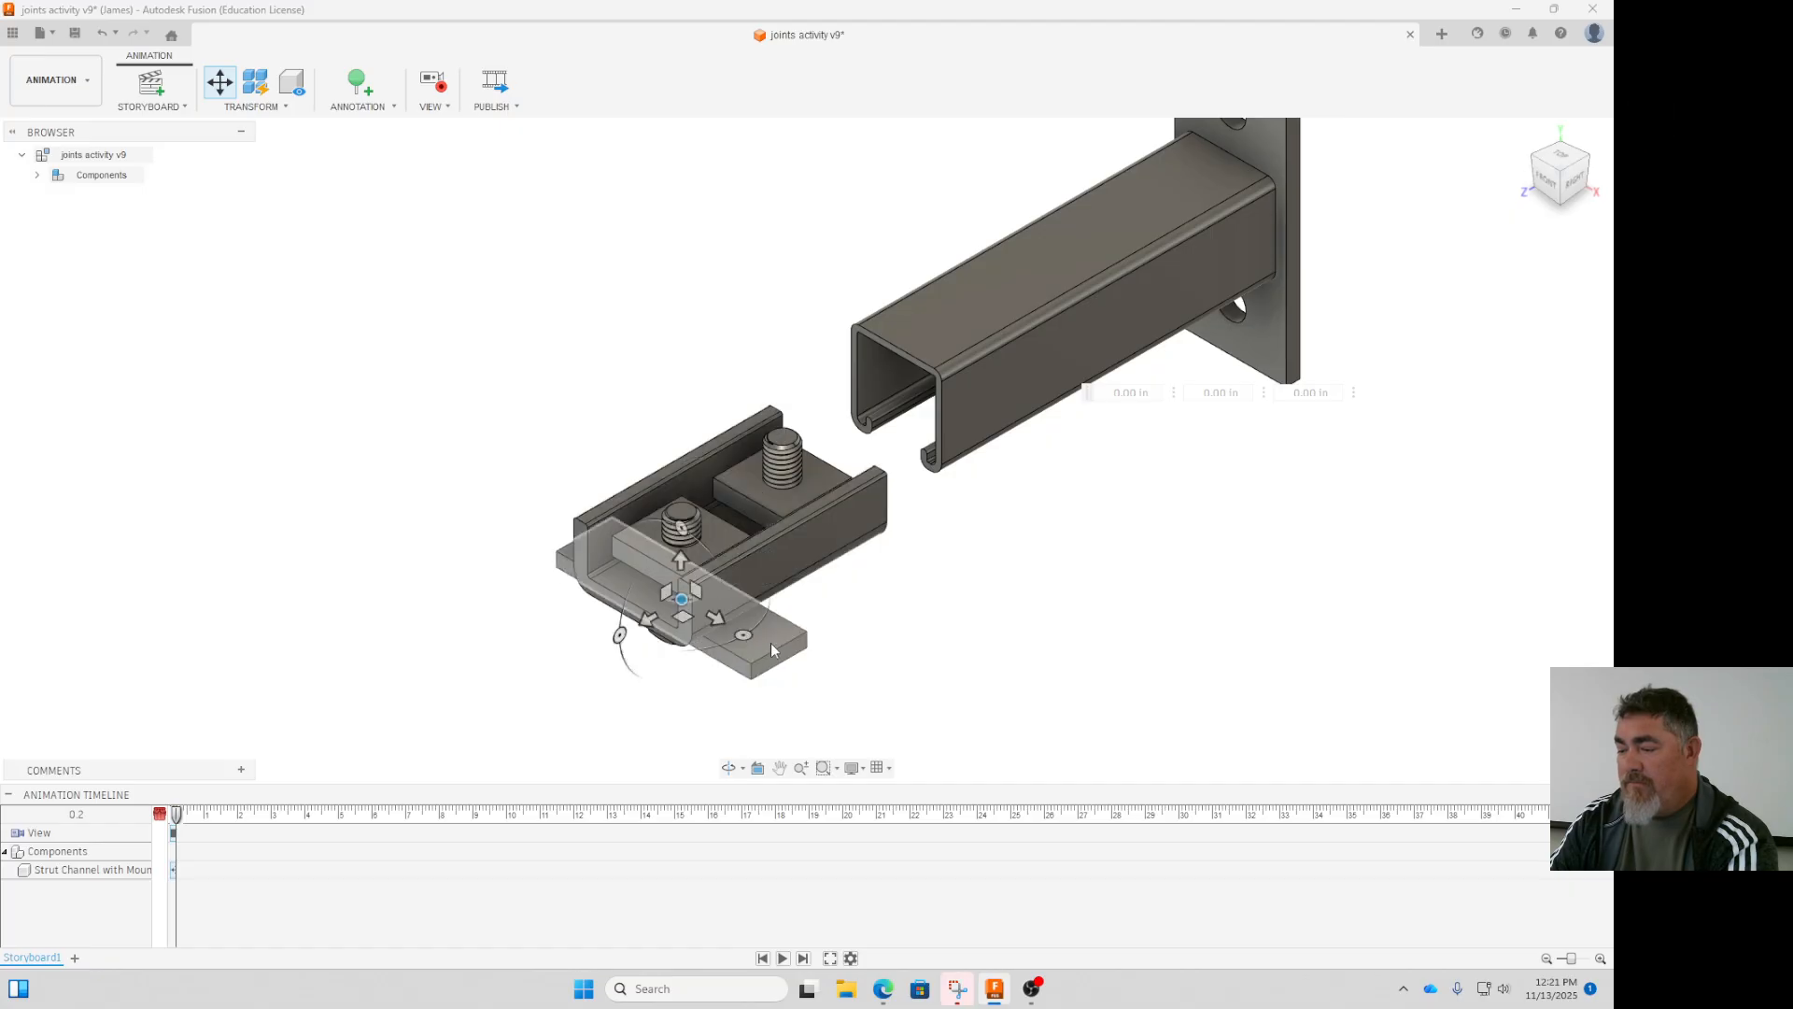
click(663, 647)
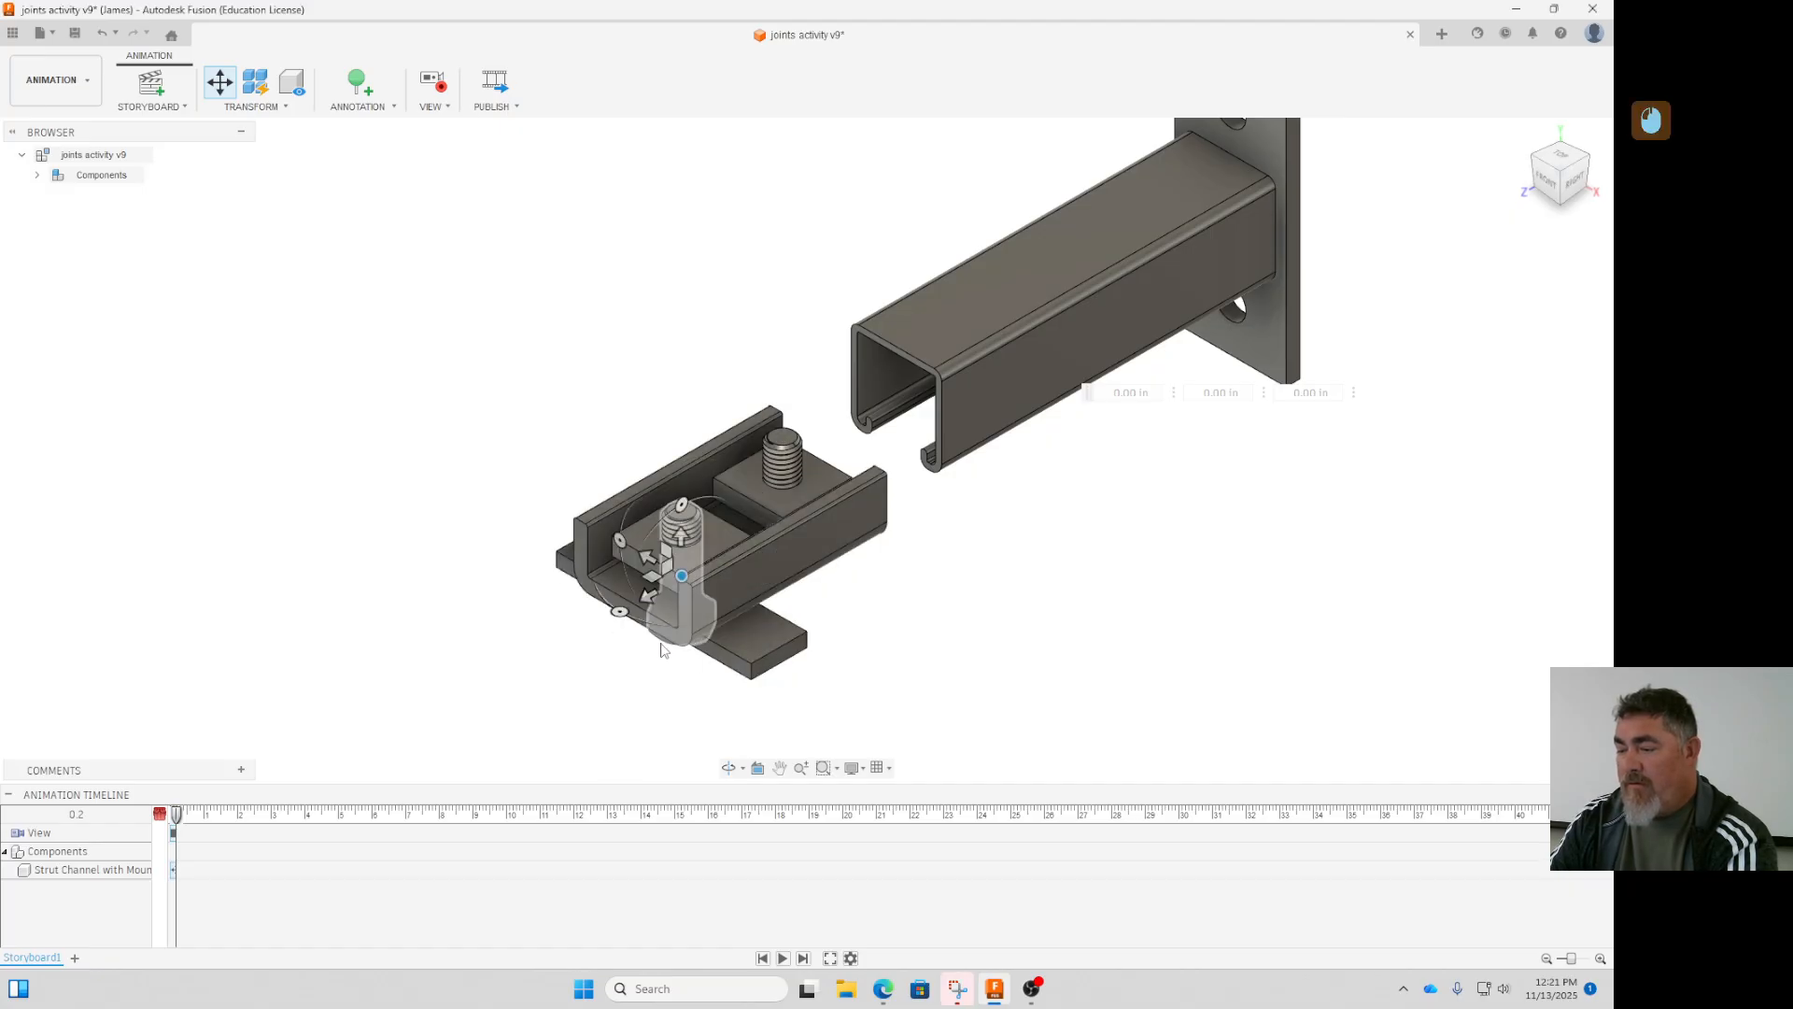
click(779, 459)
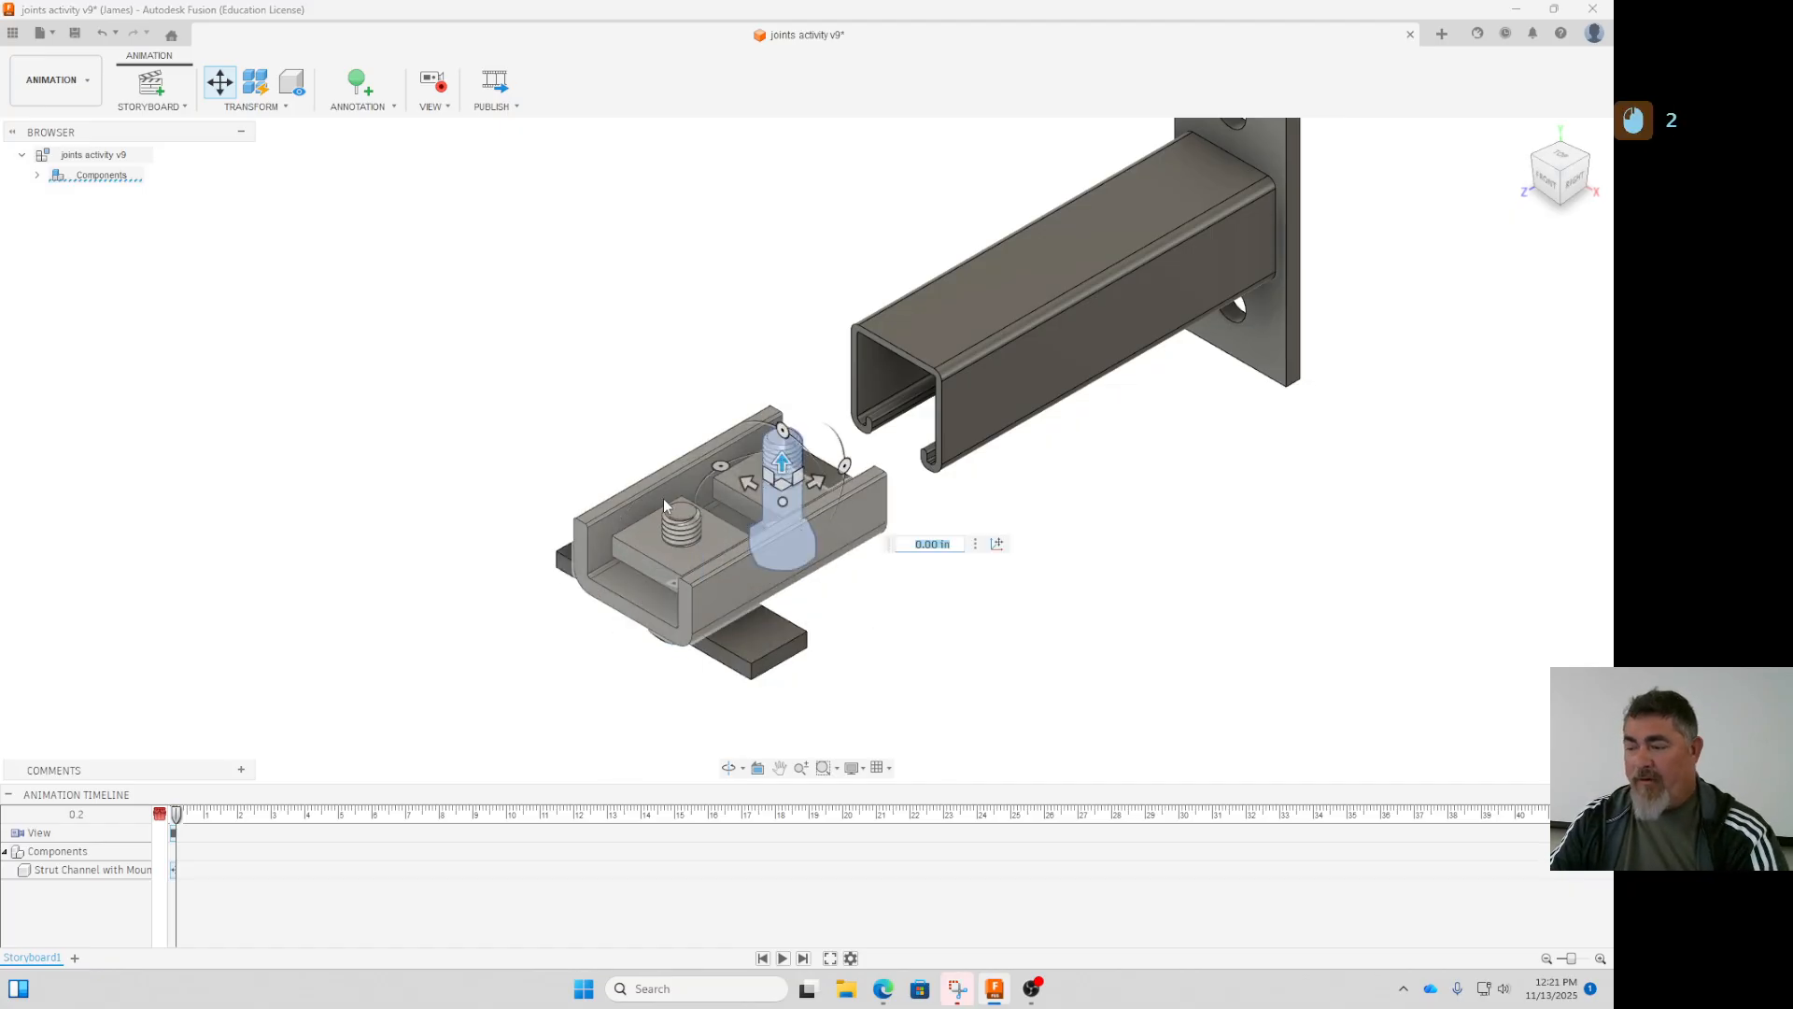
click(664, 505)
ctrl+click(784, 454)
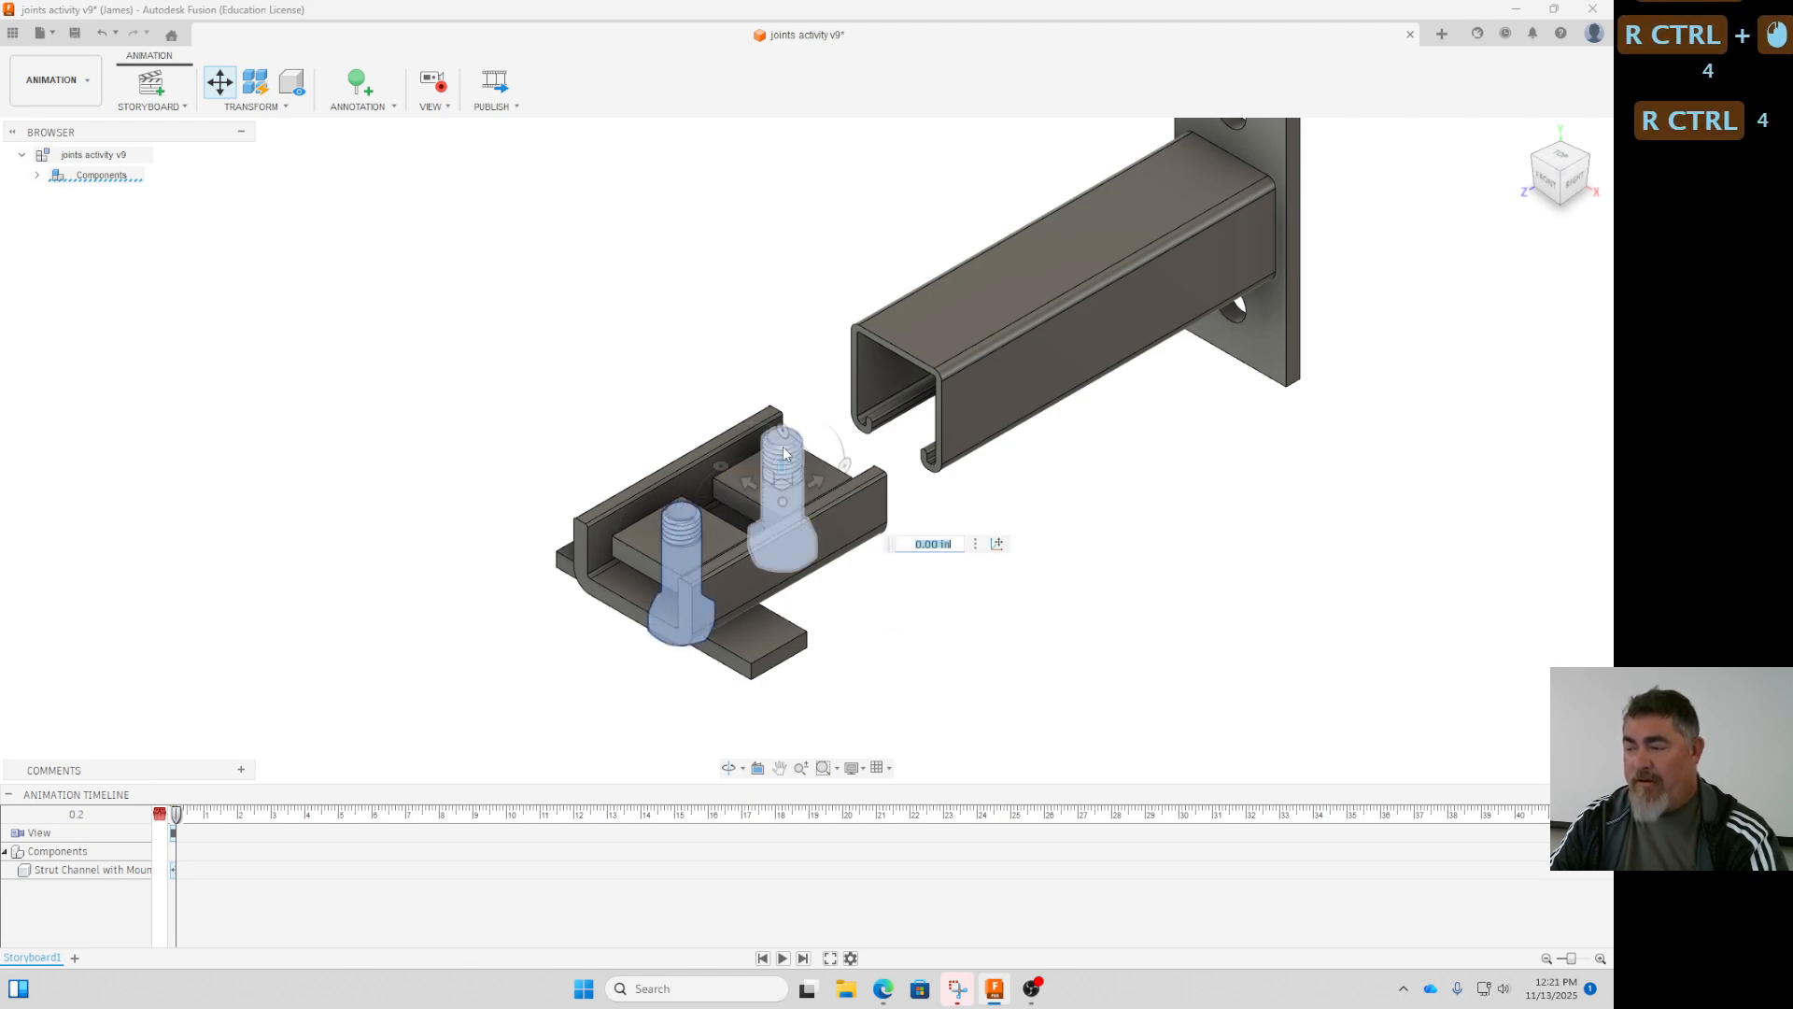
drag(783, 460, 836, 645)
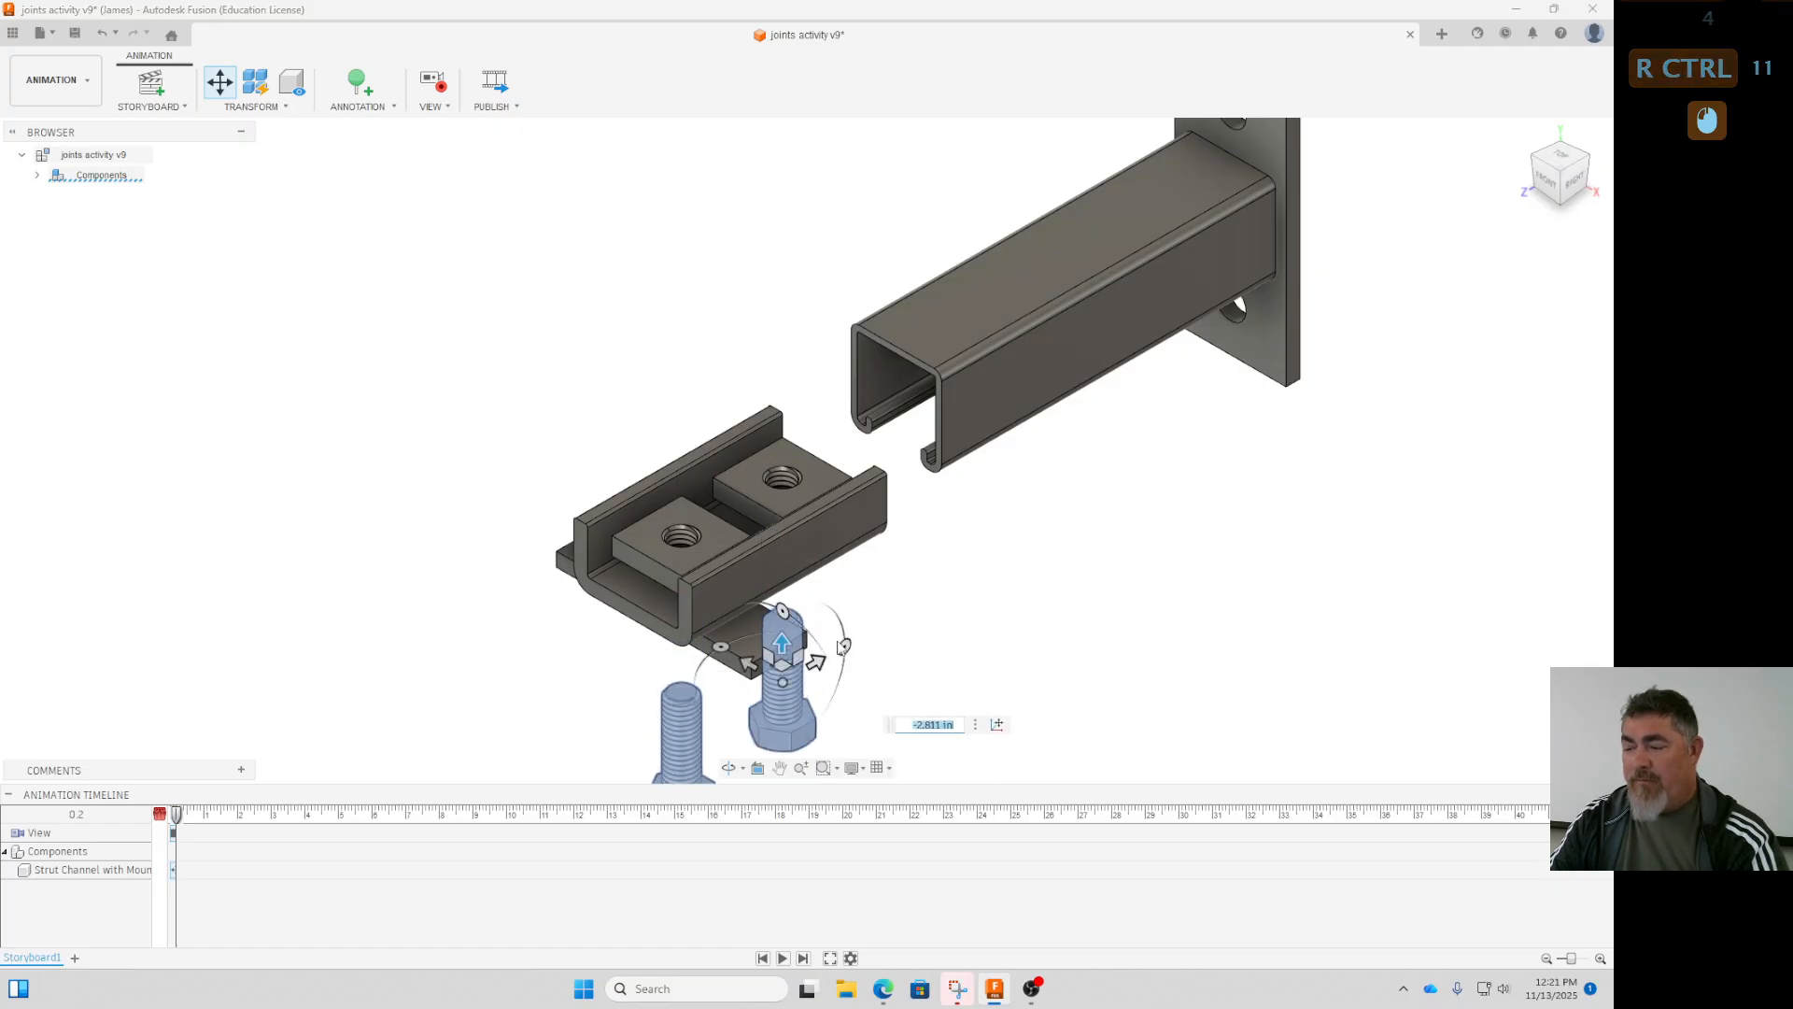
click(1004, 631)
click(639, 620)
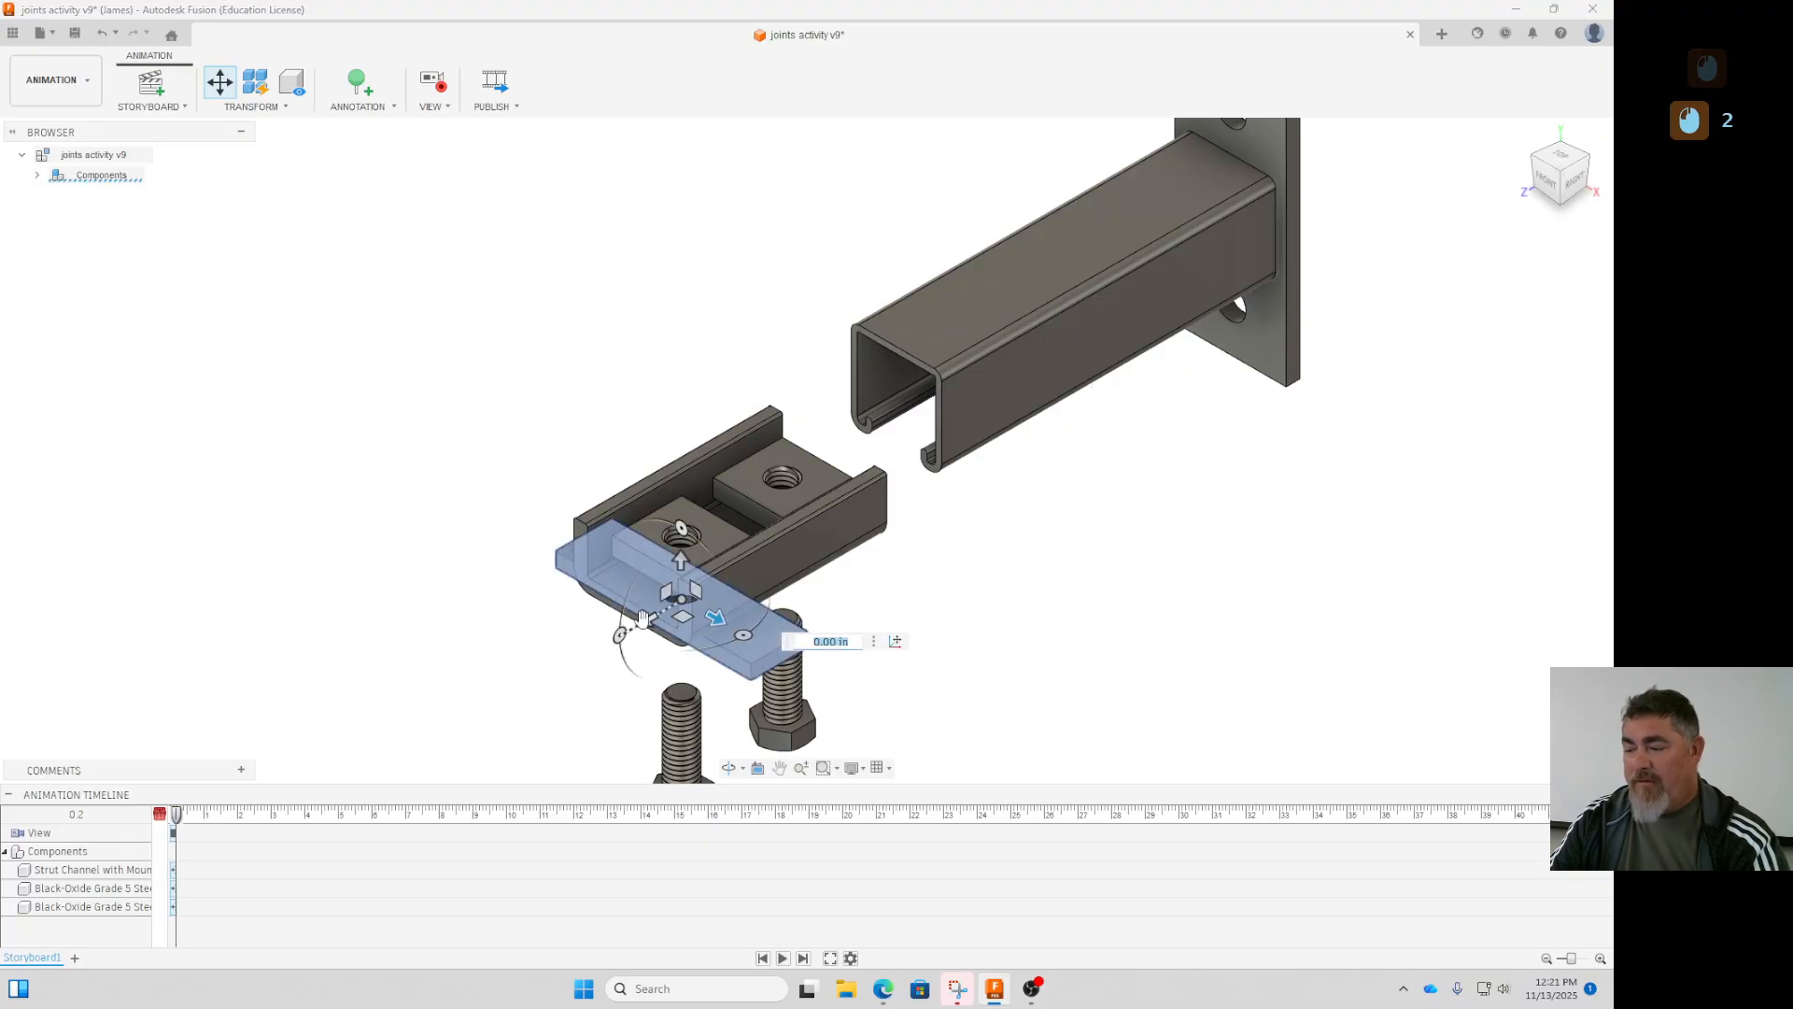
drag(642, 618, 661, 651)
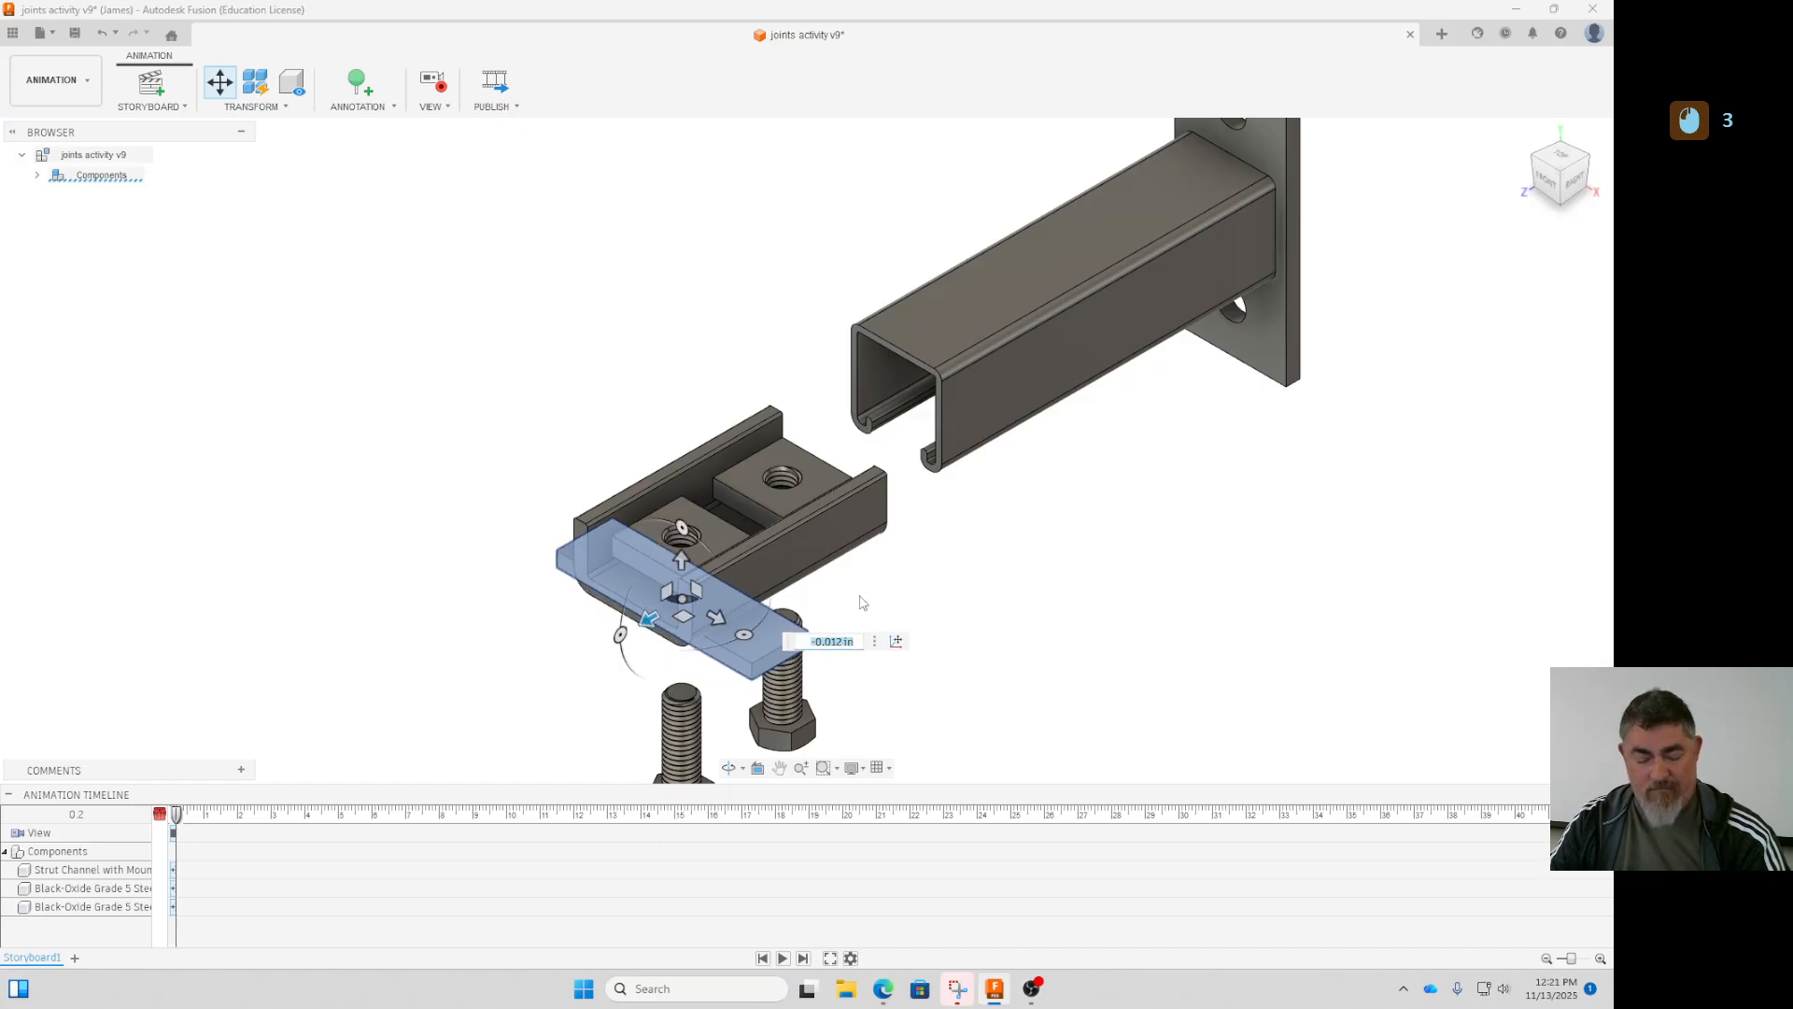
key(ctrl+z)
click(1058, 600)
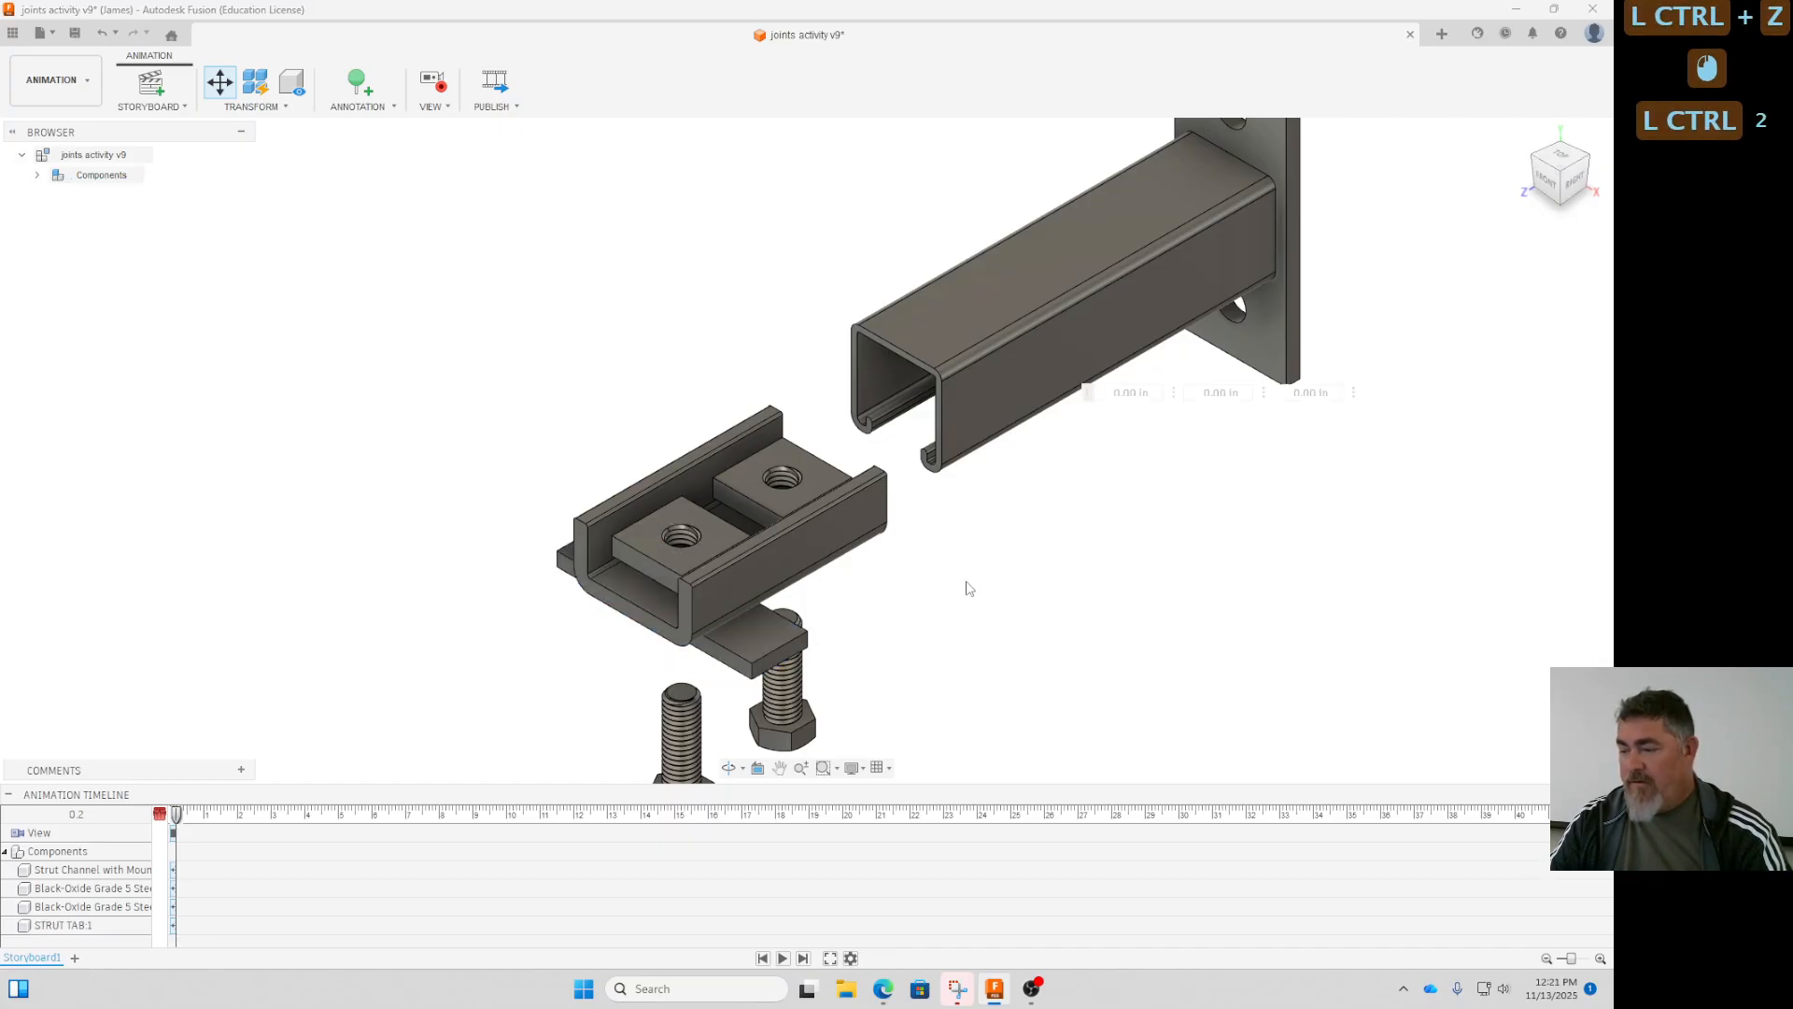
key(ctrl+z)
- Try moving the U-shaped bracket and both square nuts together about 1.45 in up from the strut tab
click(799, 545)
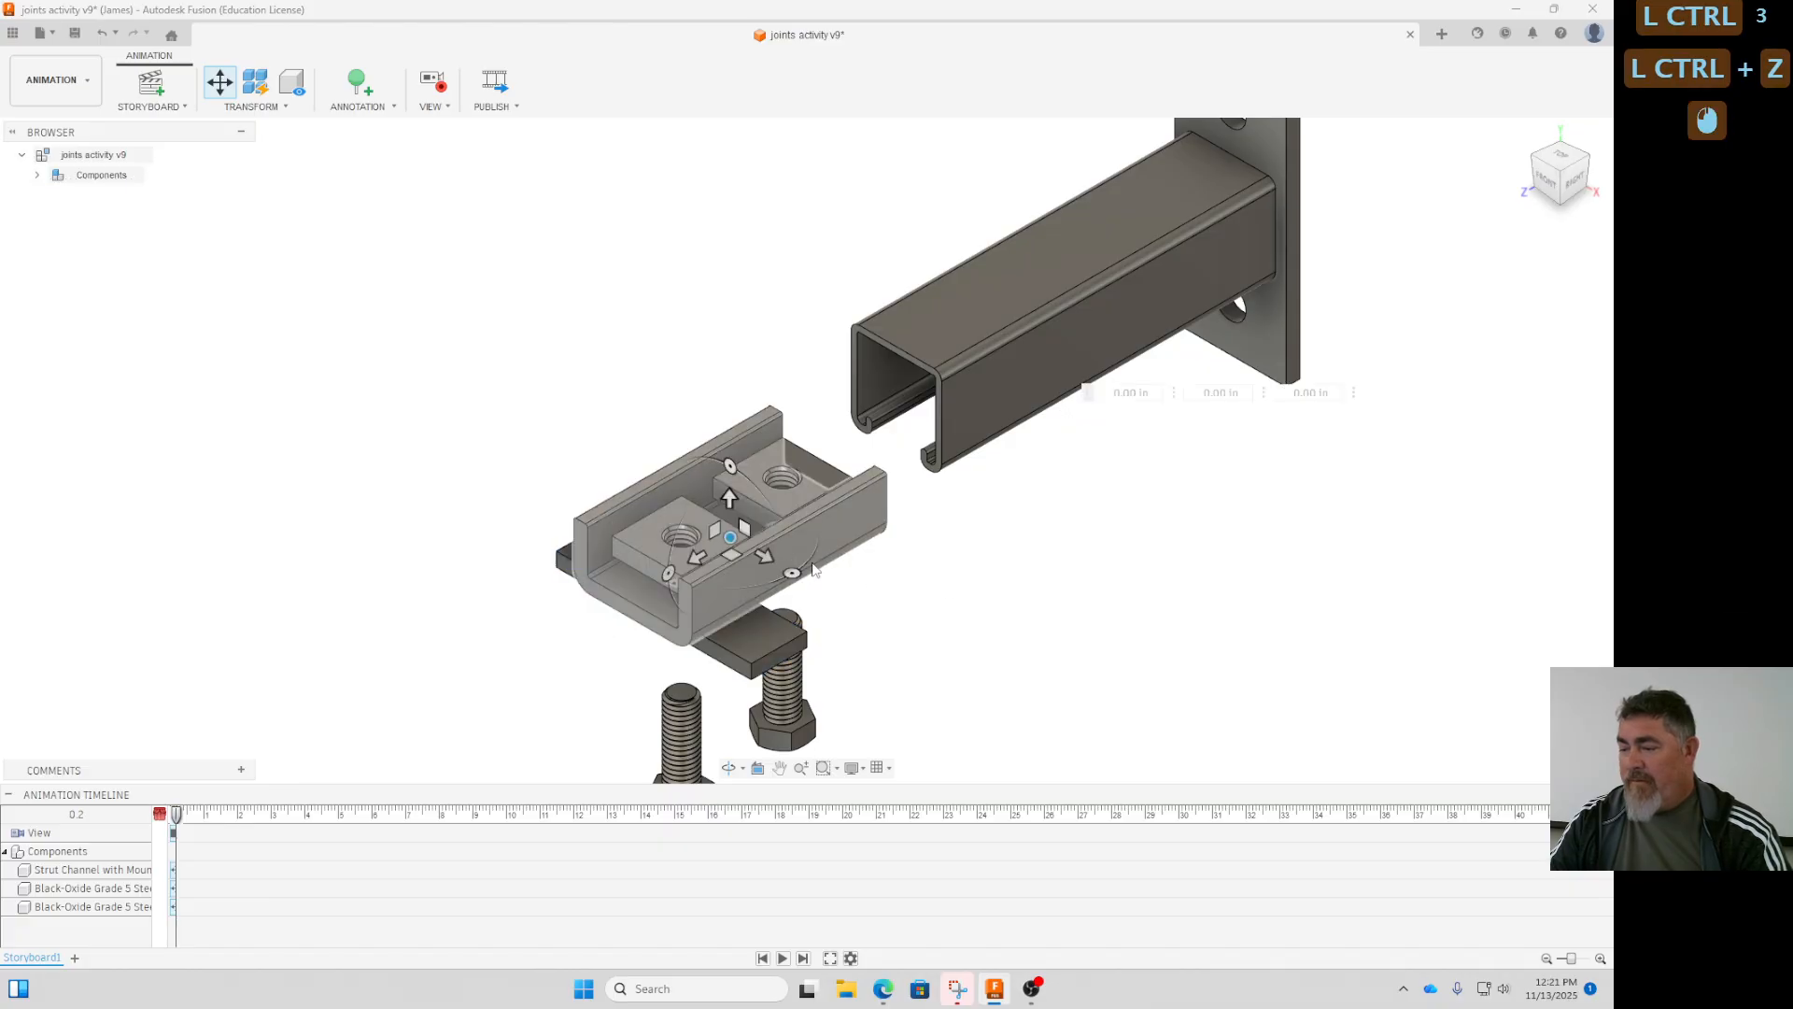
click(813, 561)
ctrl+click(802, 491)
ctrl+click(648, 524)
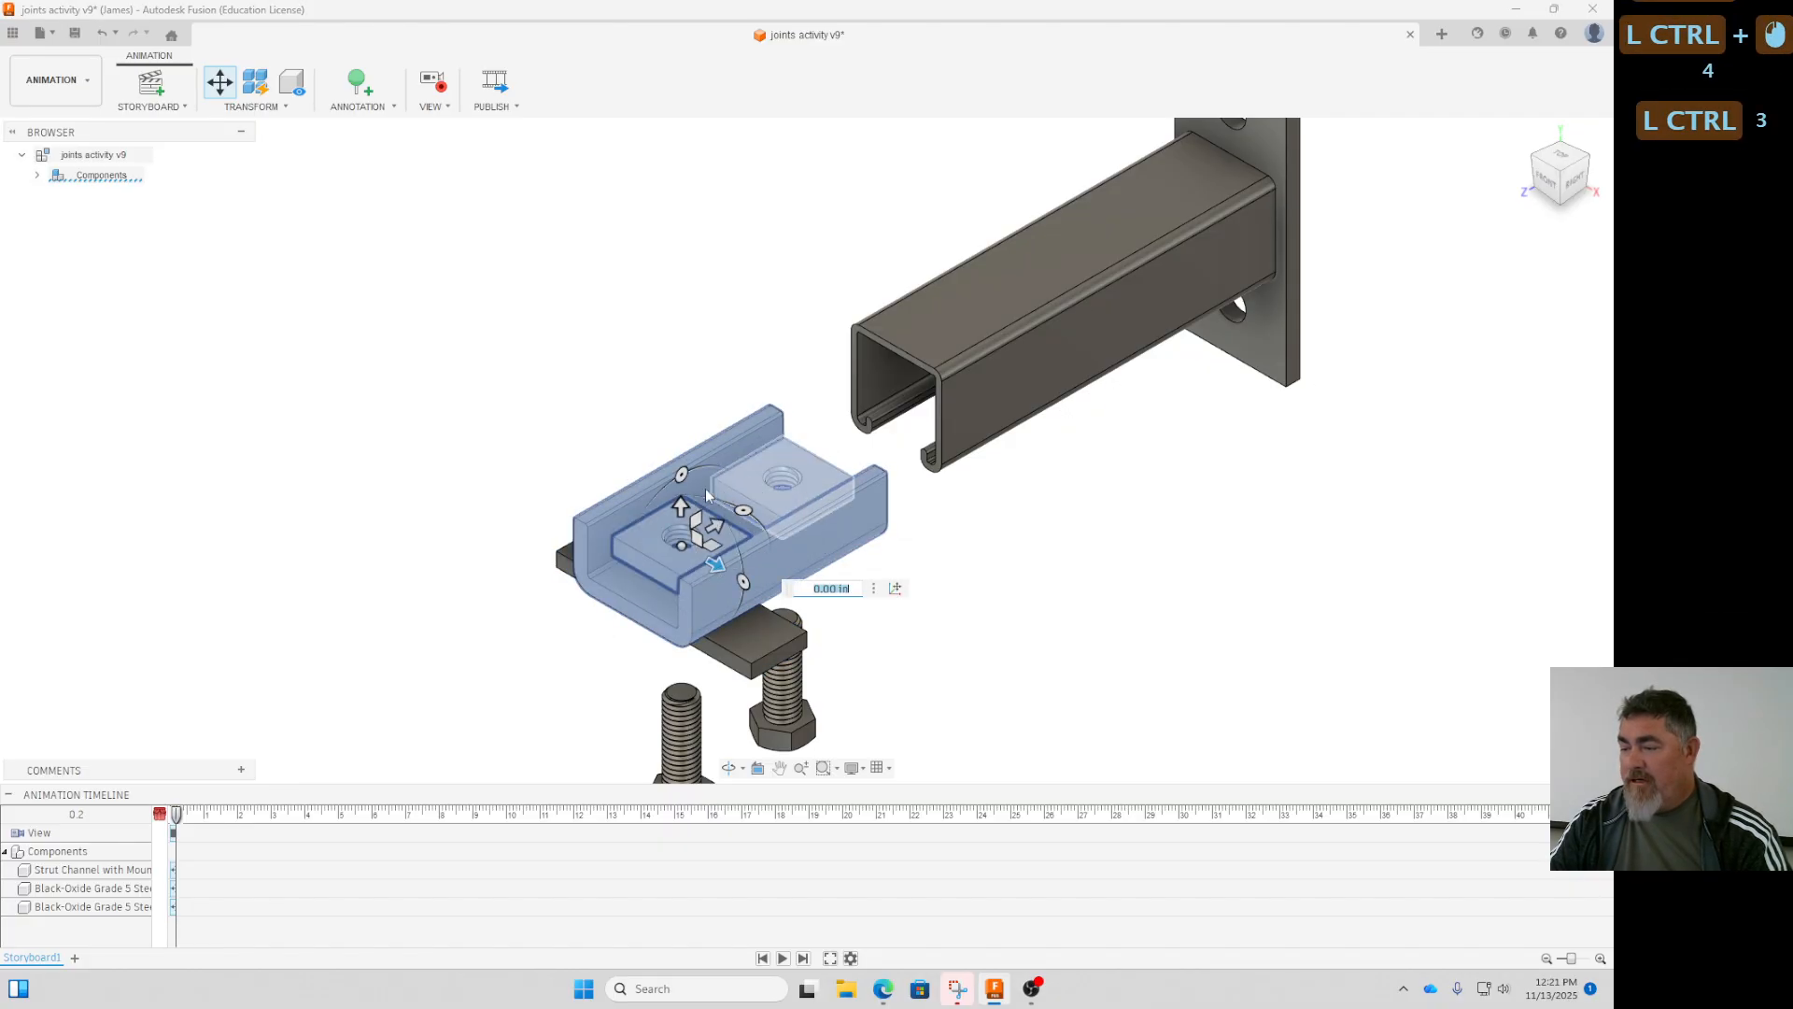
drag(707, 495, 826, 355)
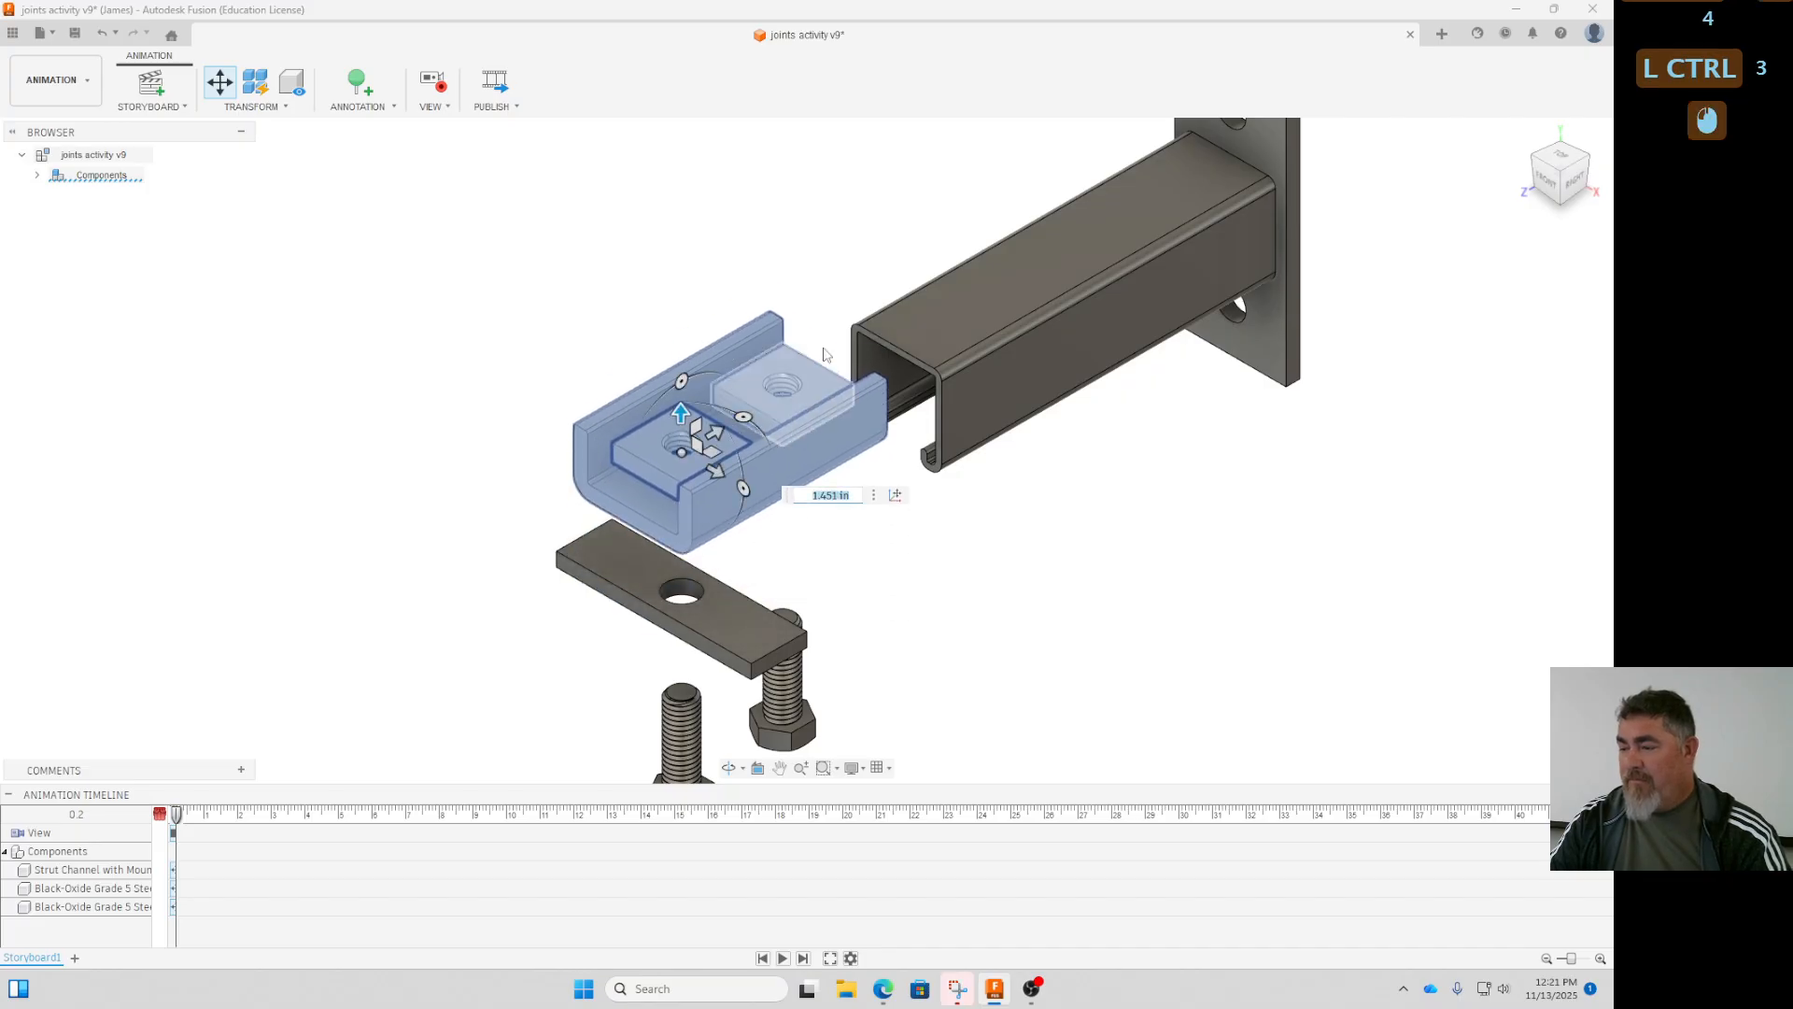
- Try lifting the two square nuts together straight up out of the raised bracket
click(816, 370)
ctrl+click(703, 450)
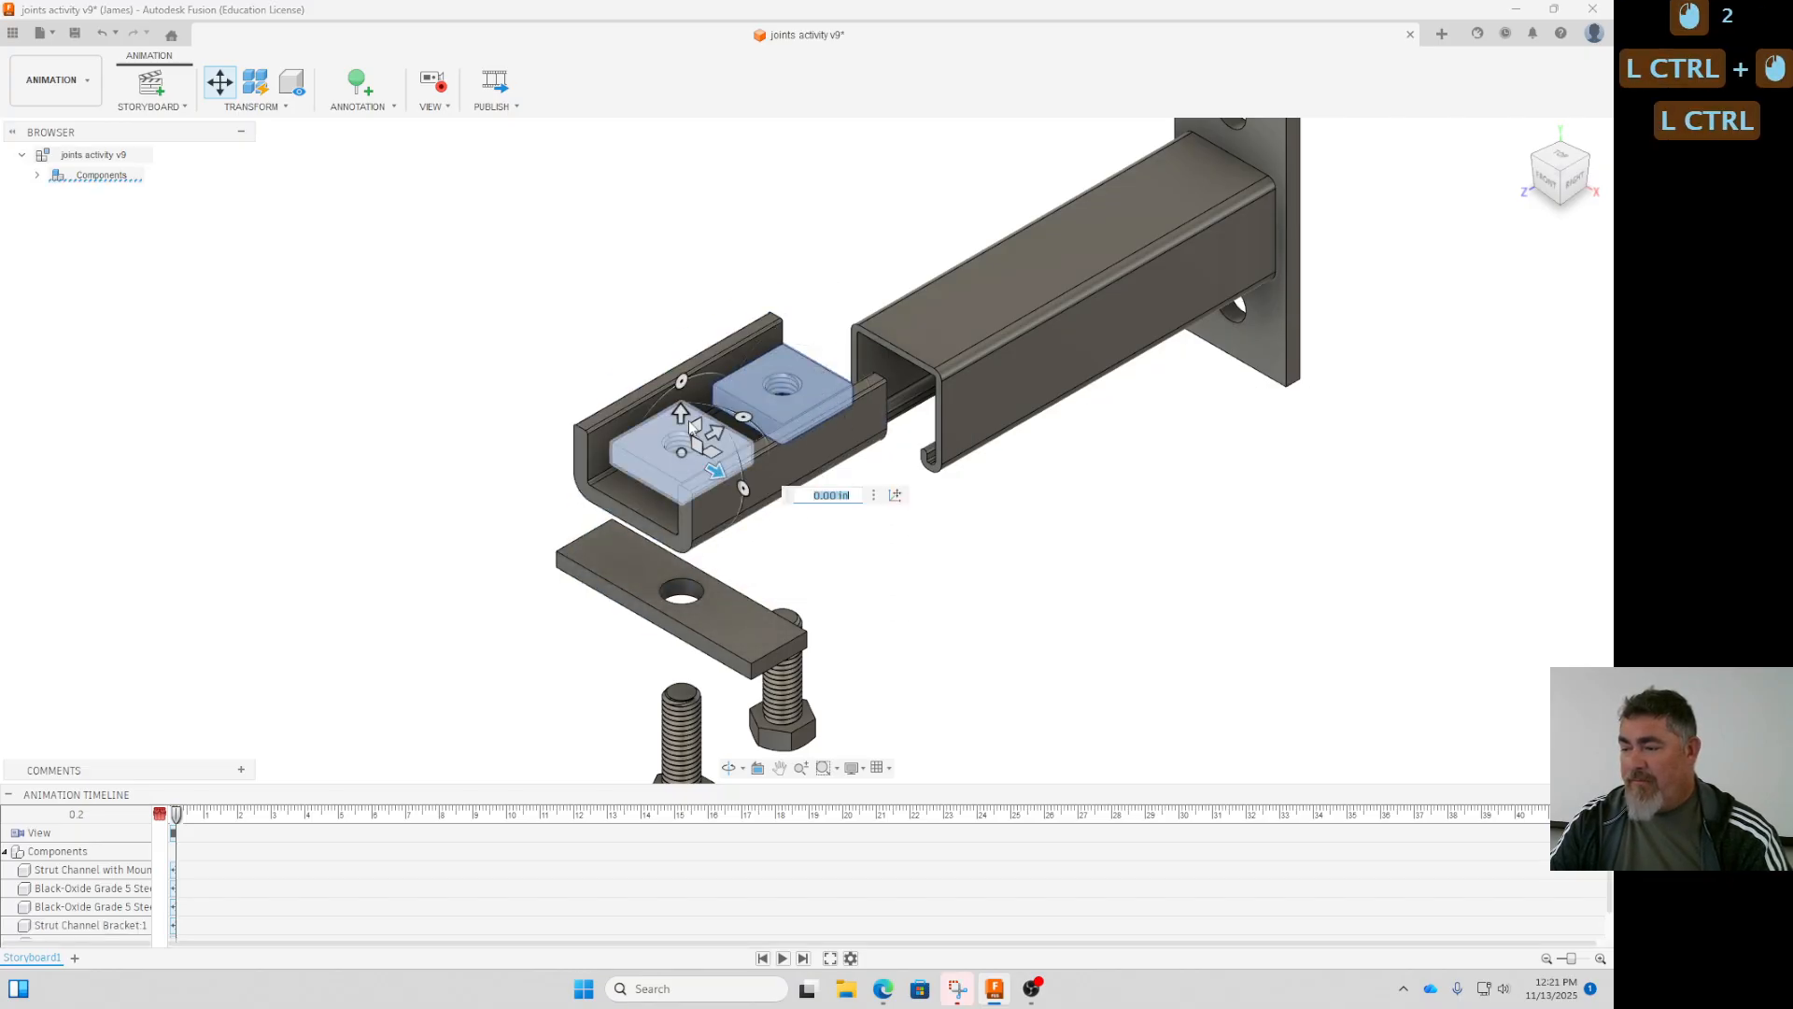
ctrl+drag(688, 420, 688, 254)
ctrl+click(1064, 602)
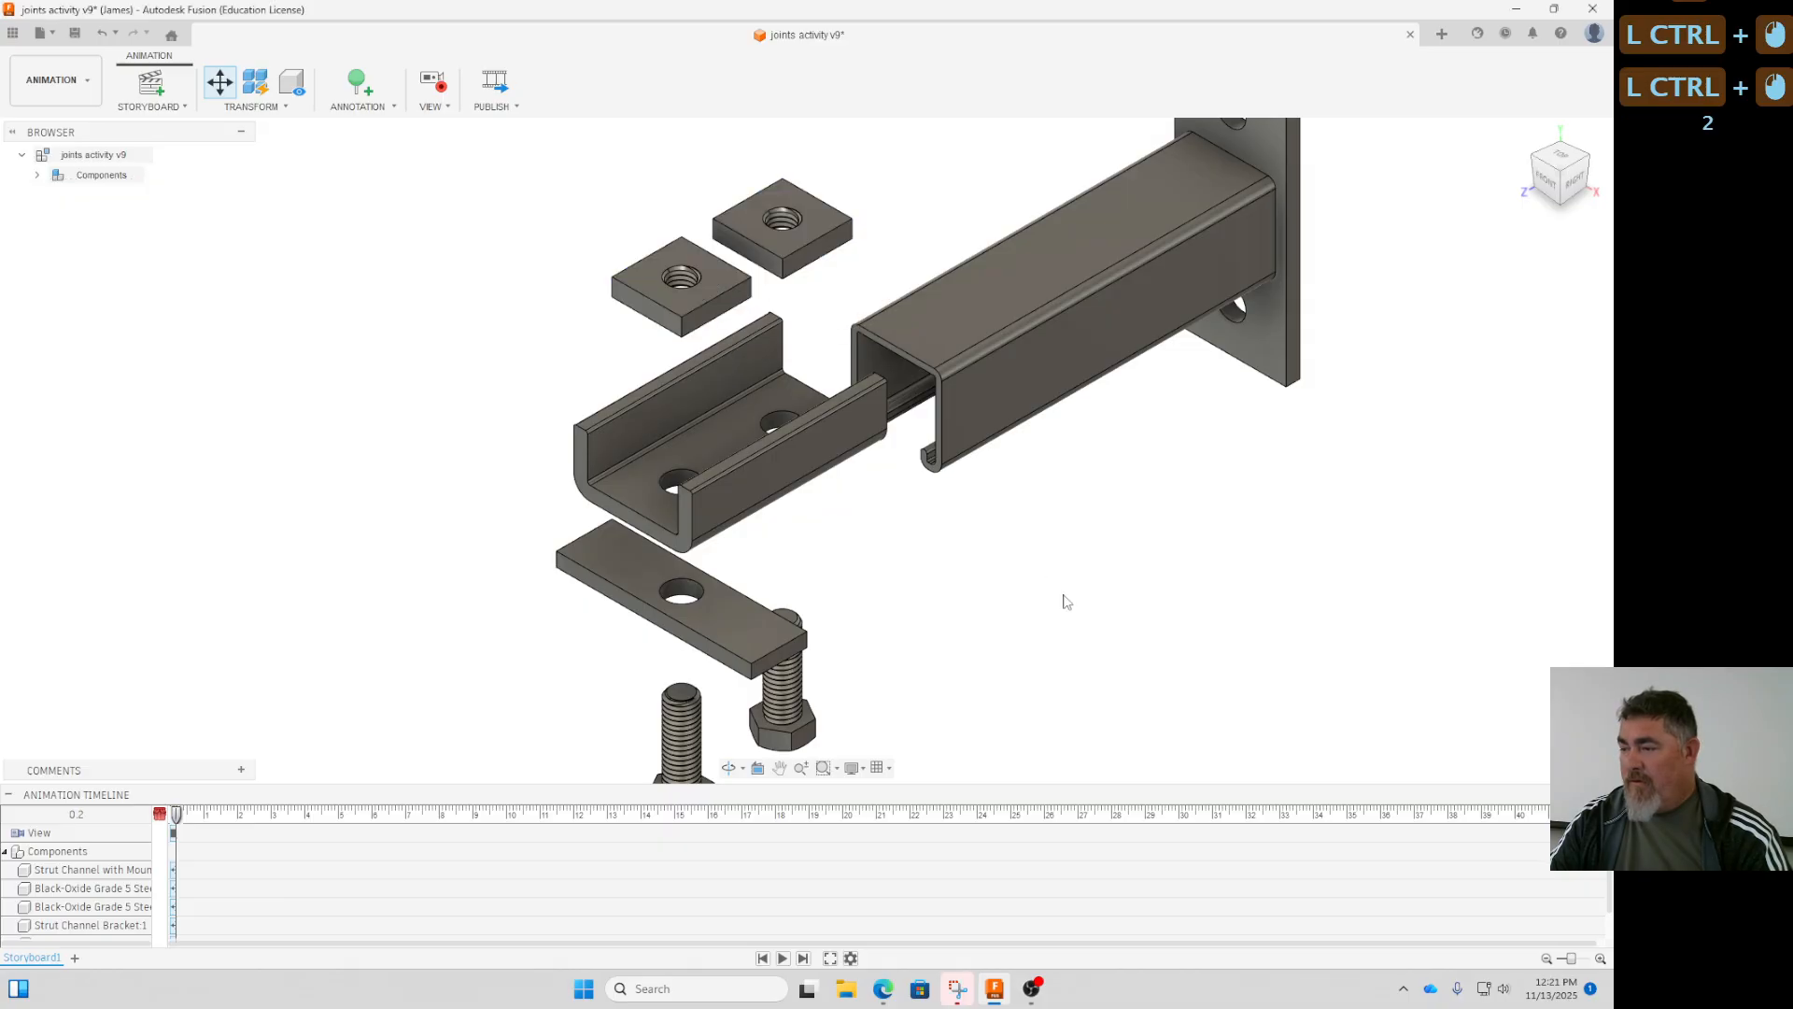
ctrl+scroll(1069, 610, down, 4)
ctrl+middle_drag(1077, 614, 987, 579)
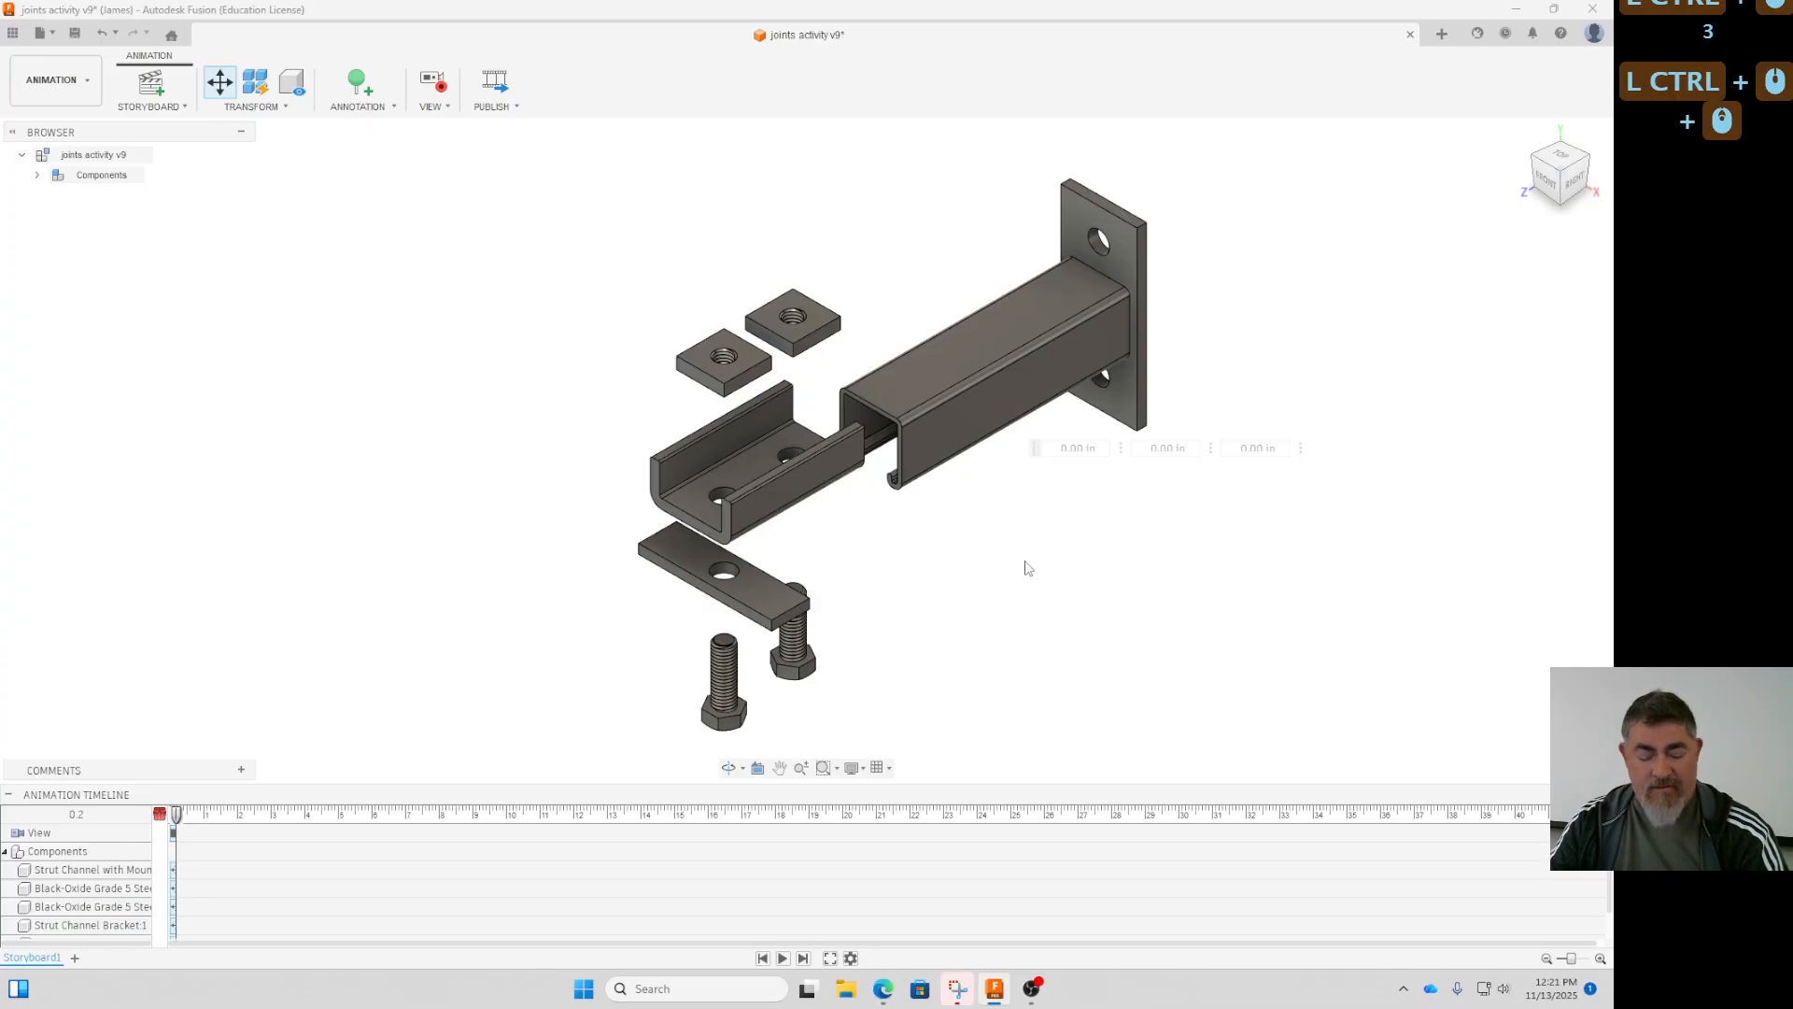
- Undo the upward moves of the square nuts and of the bracket
key(ctrl+z)
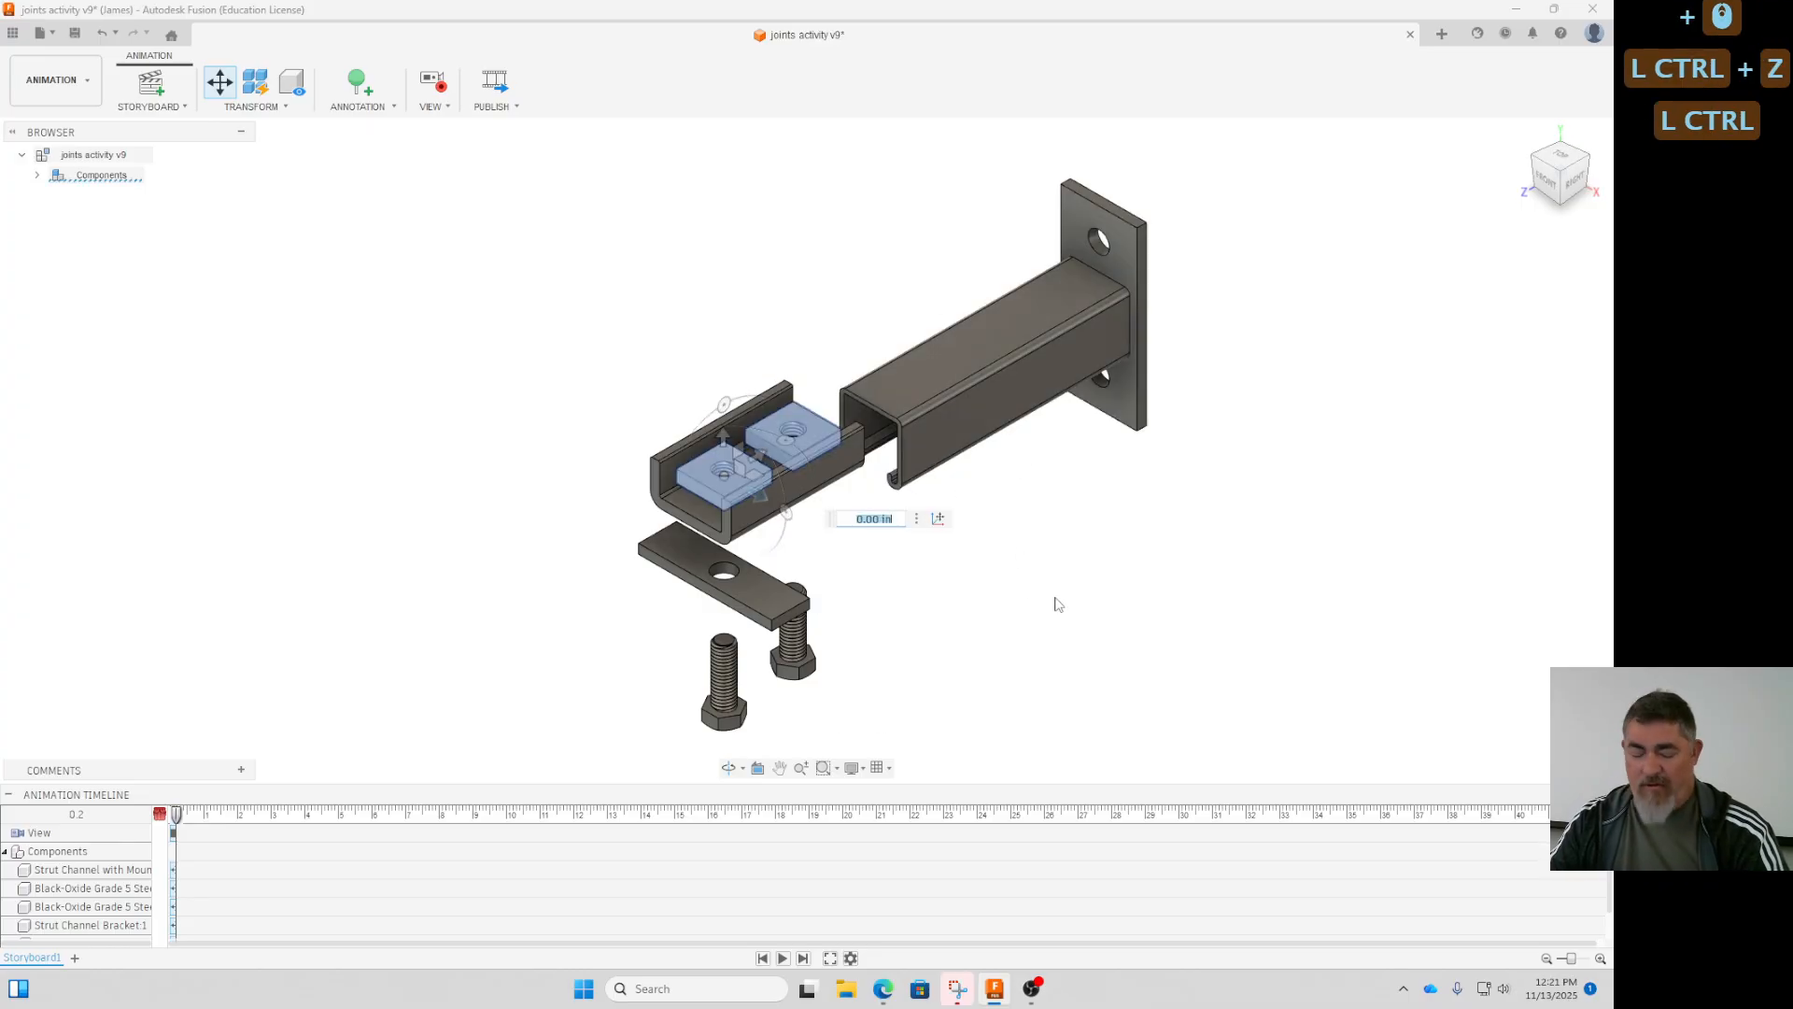
key(ctrl+z)
click(994, 639)
key(ctrl+z)
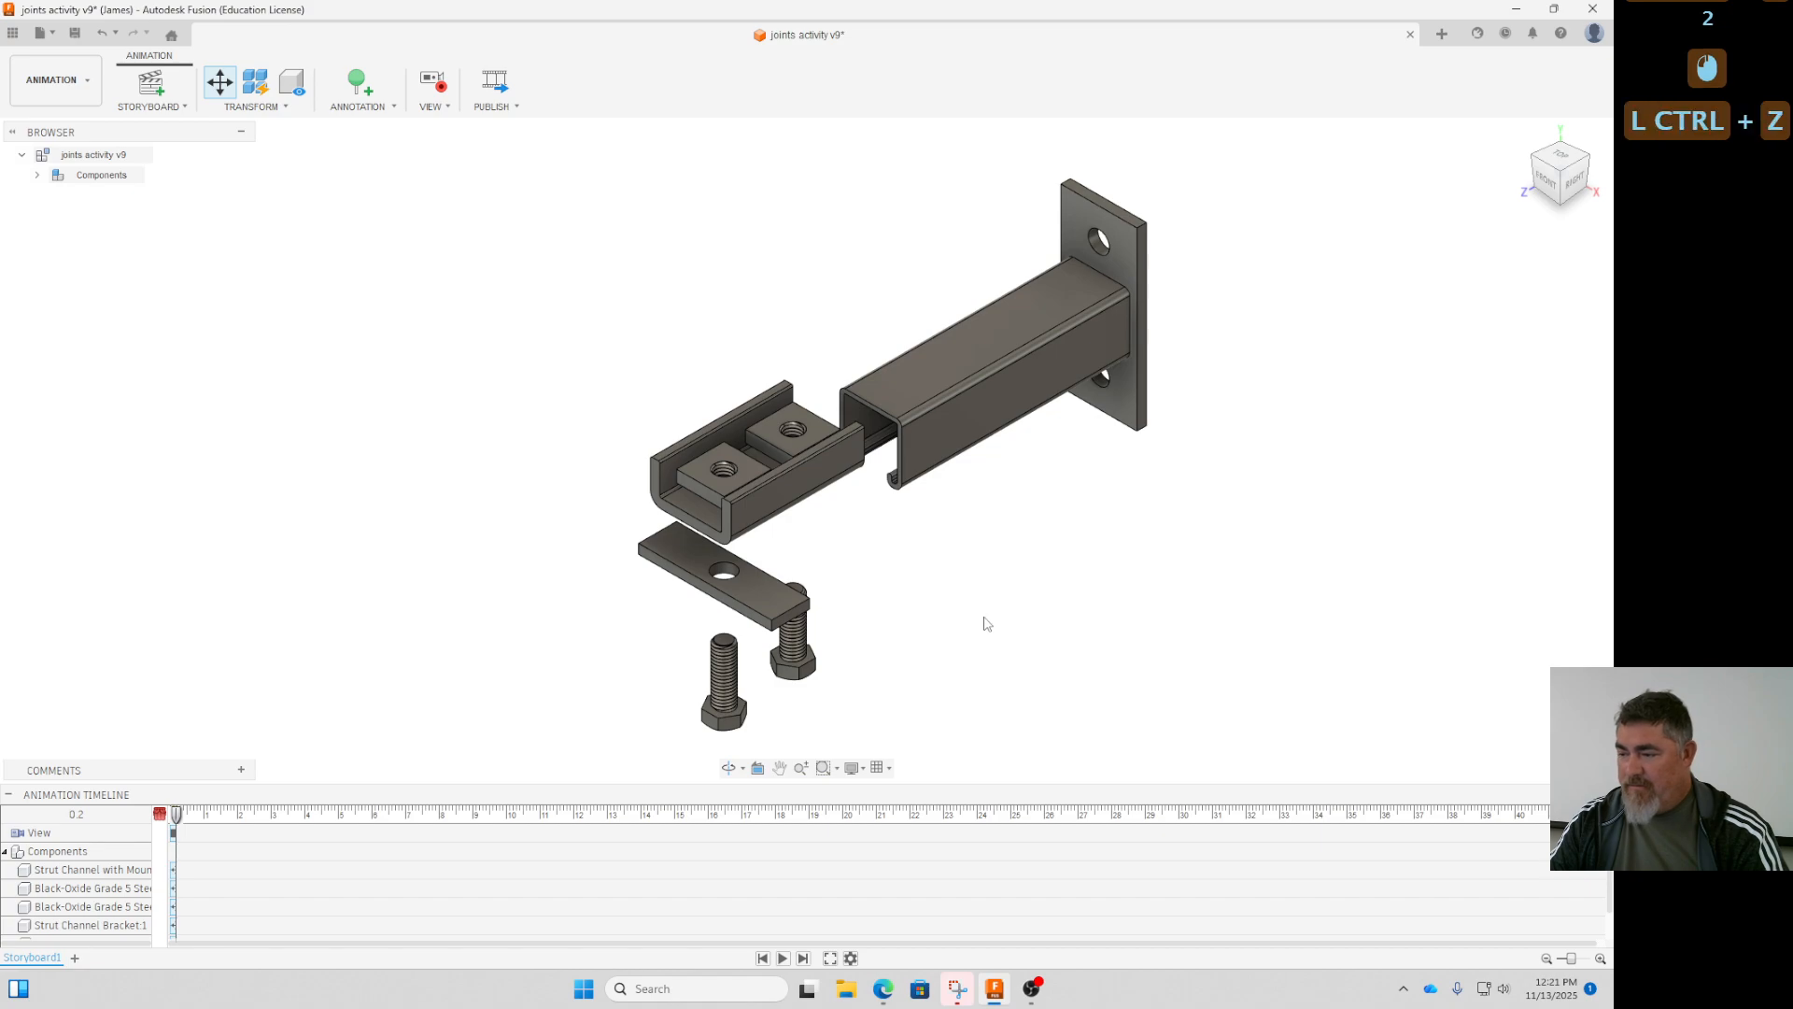
click(1061, 612)
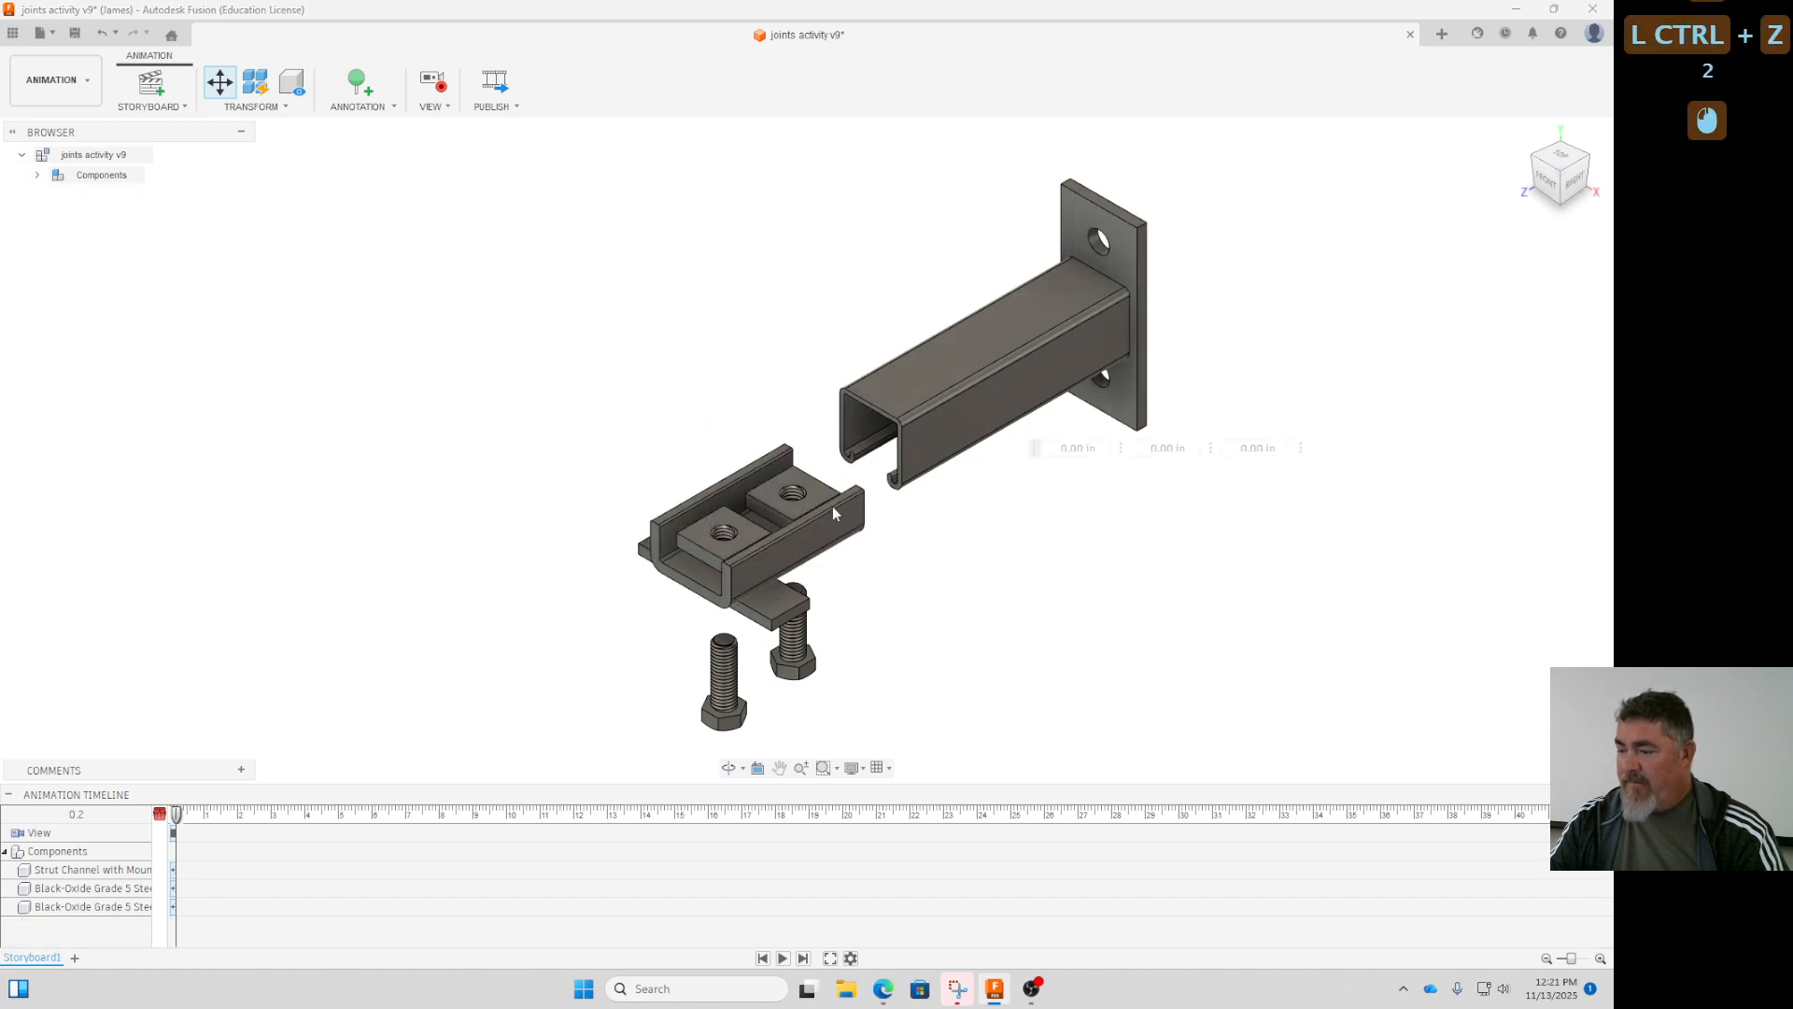
- Try moving the strut tab and both bolts together straight down below the bracket
click(783, 606)
ctrl+click(794, 656)
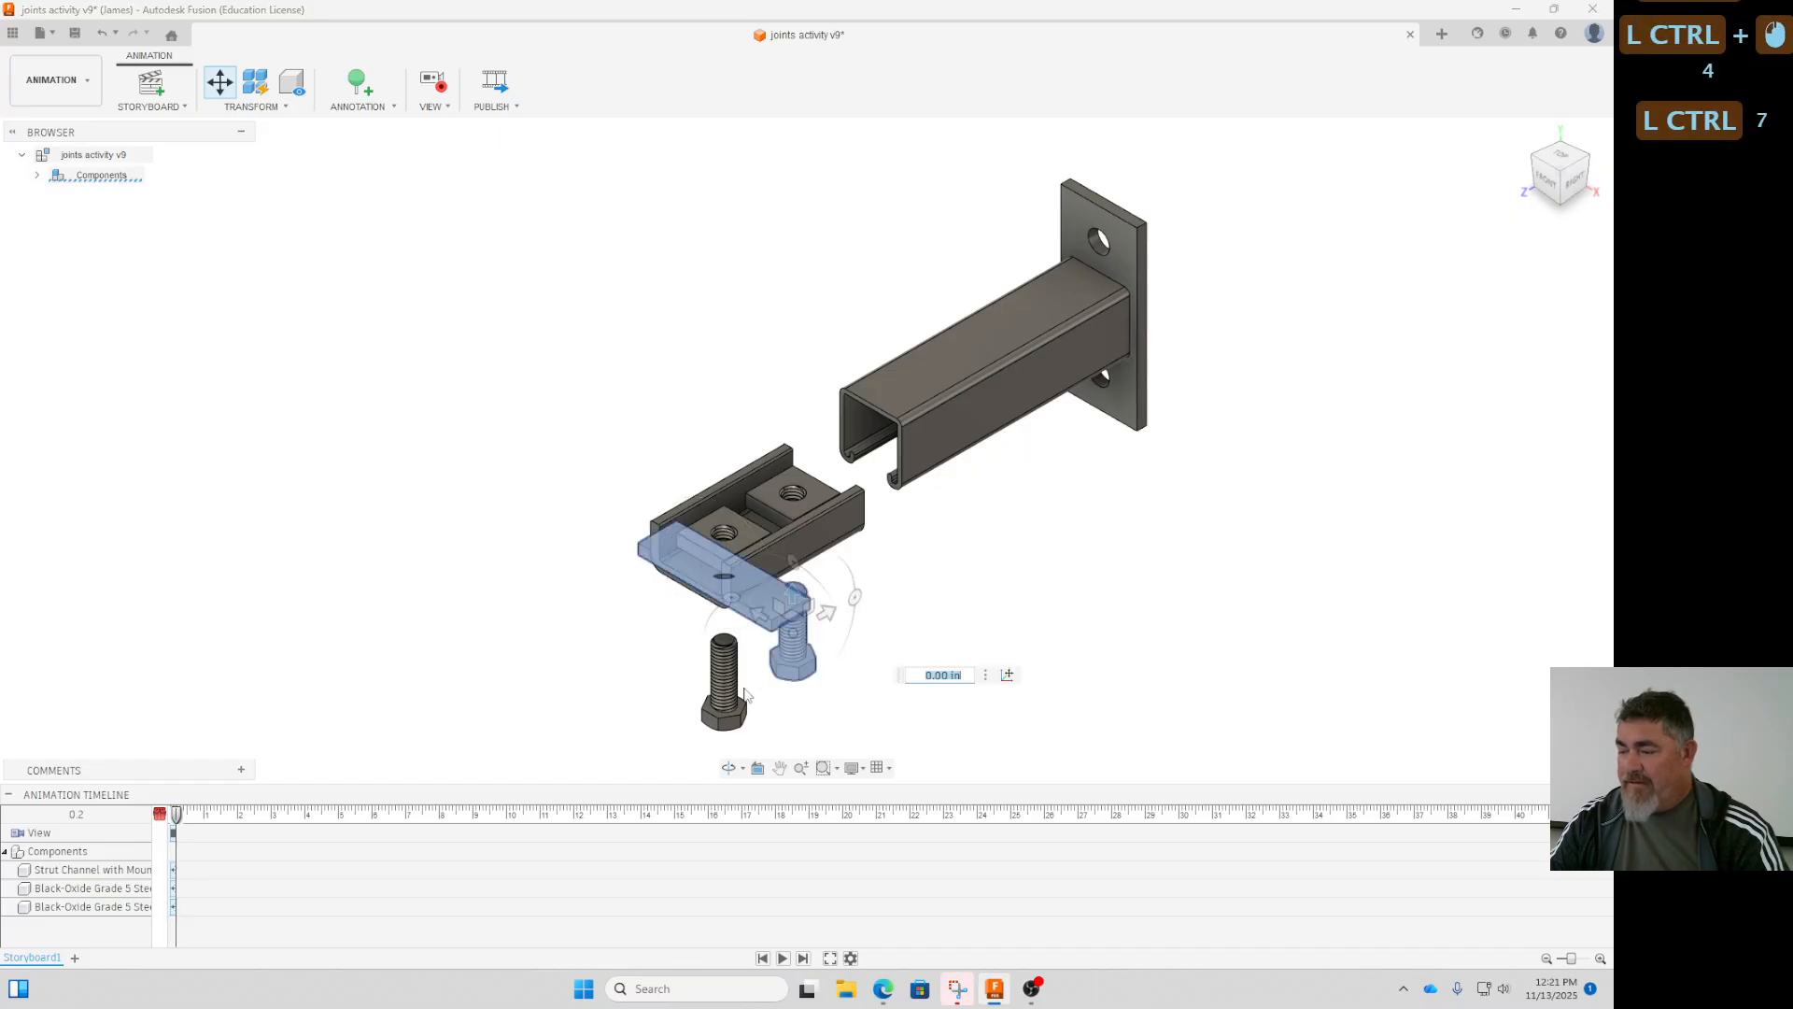
ctrl+click(738, 689)
drag(725, 646, 729, 703)
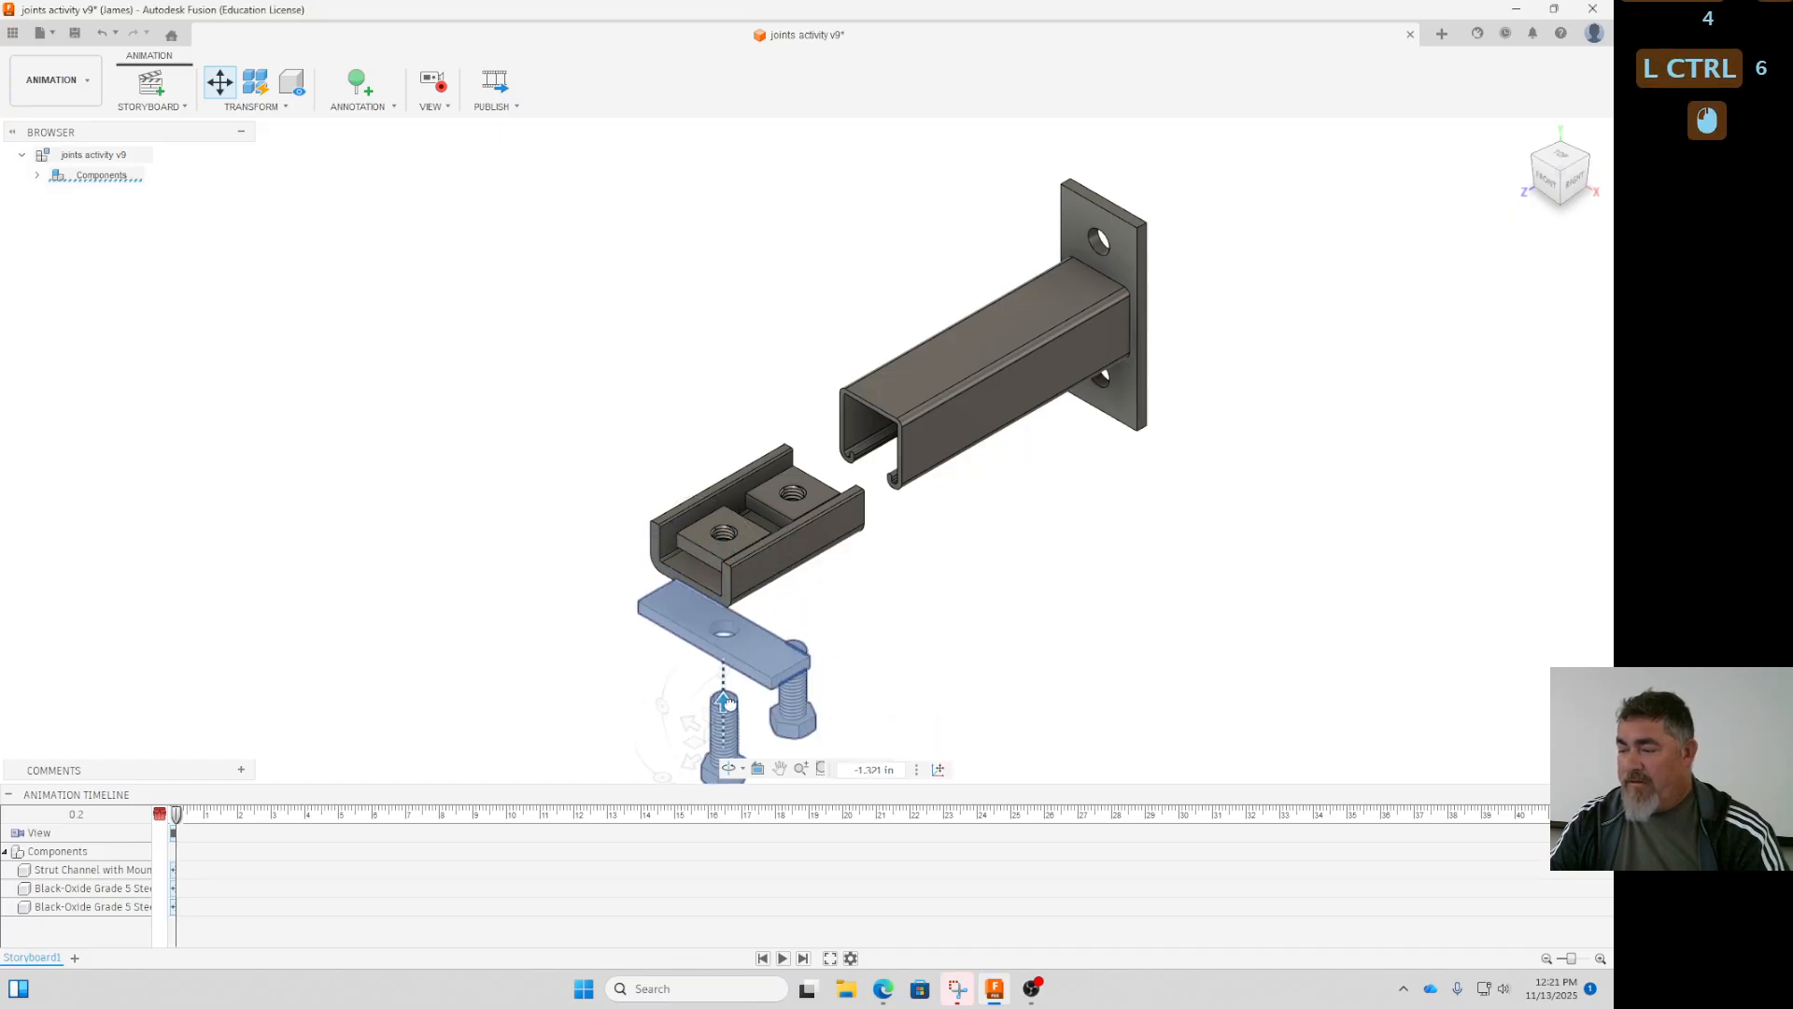
click(953, 561)
- Try moving both square nuts about 2.7 in straight up above the bracket
click(783, 476)
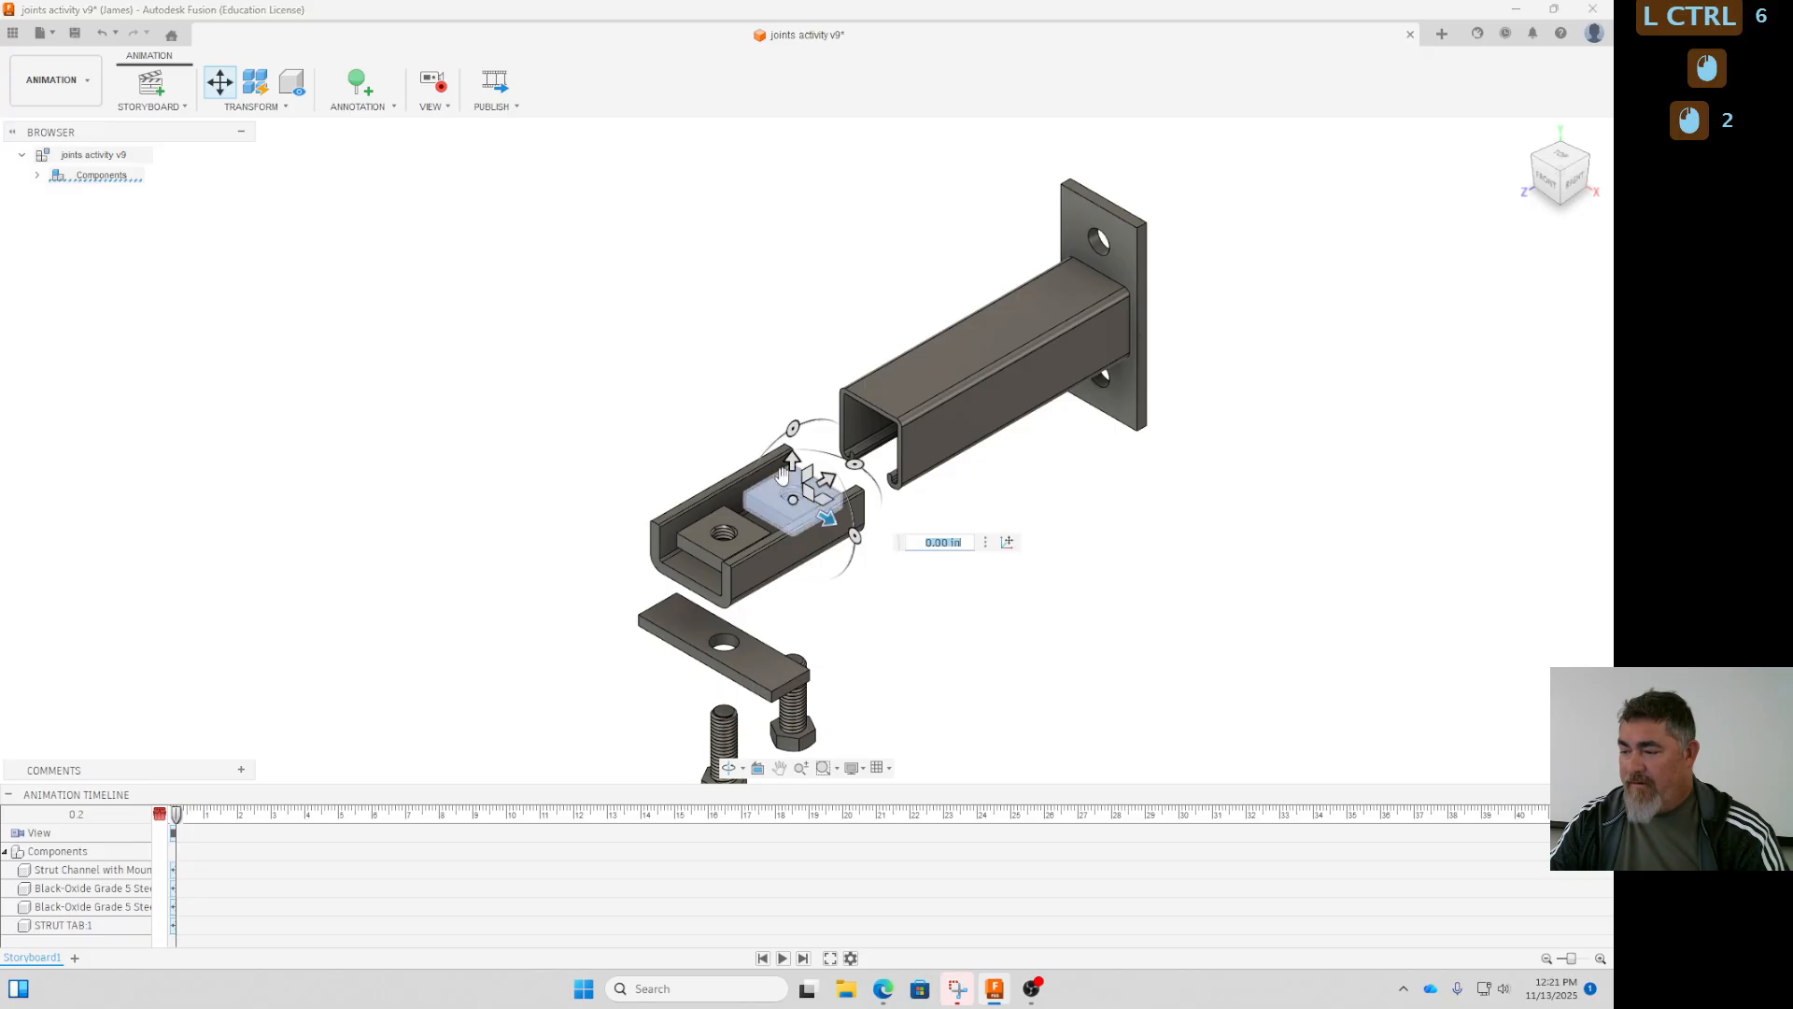
ctrl+click(727, 533)
drag(725, 500, 710, 384)
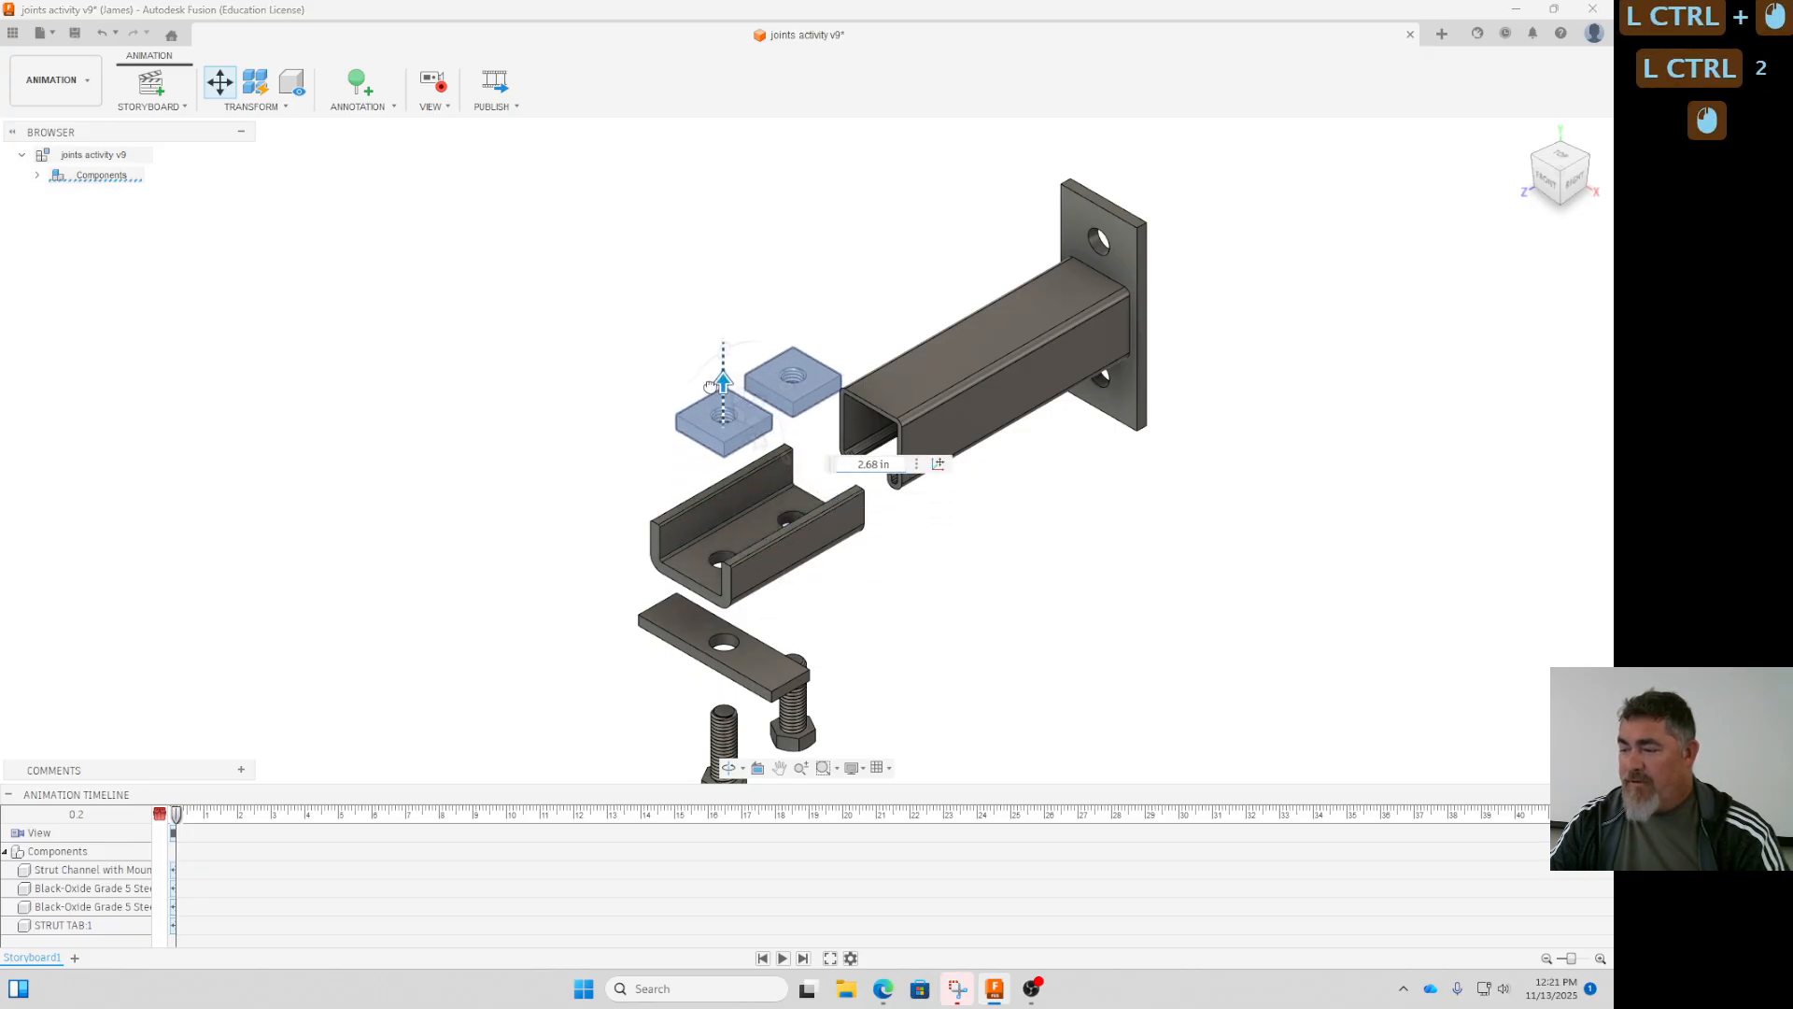
click(1081, 620)
middle_drag(1081, 620, 1069, 445)
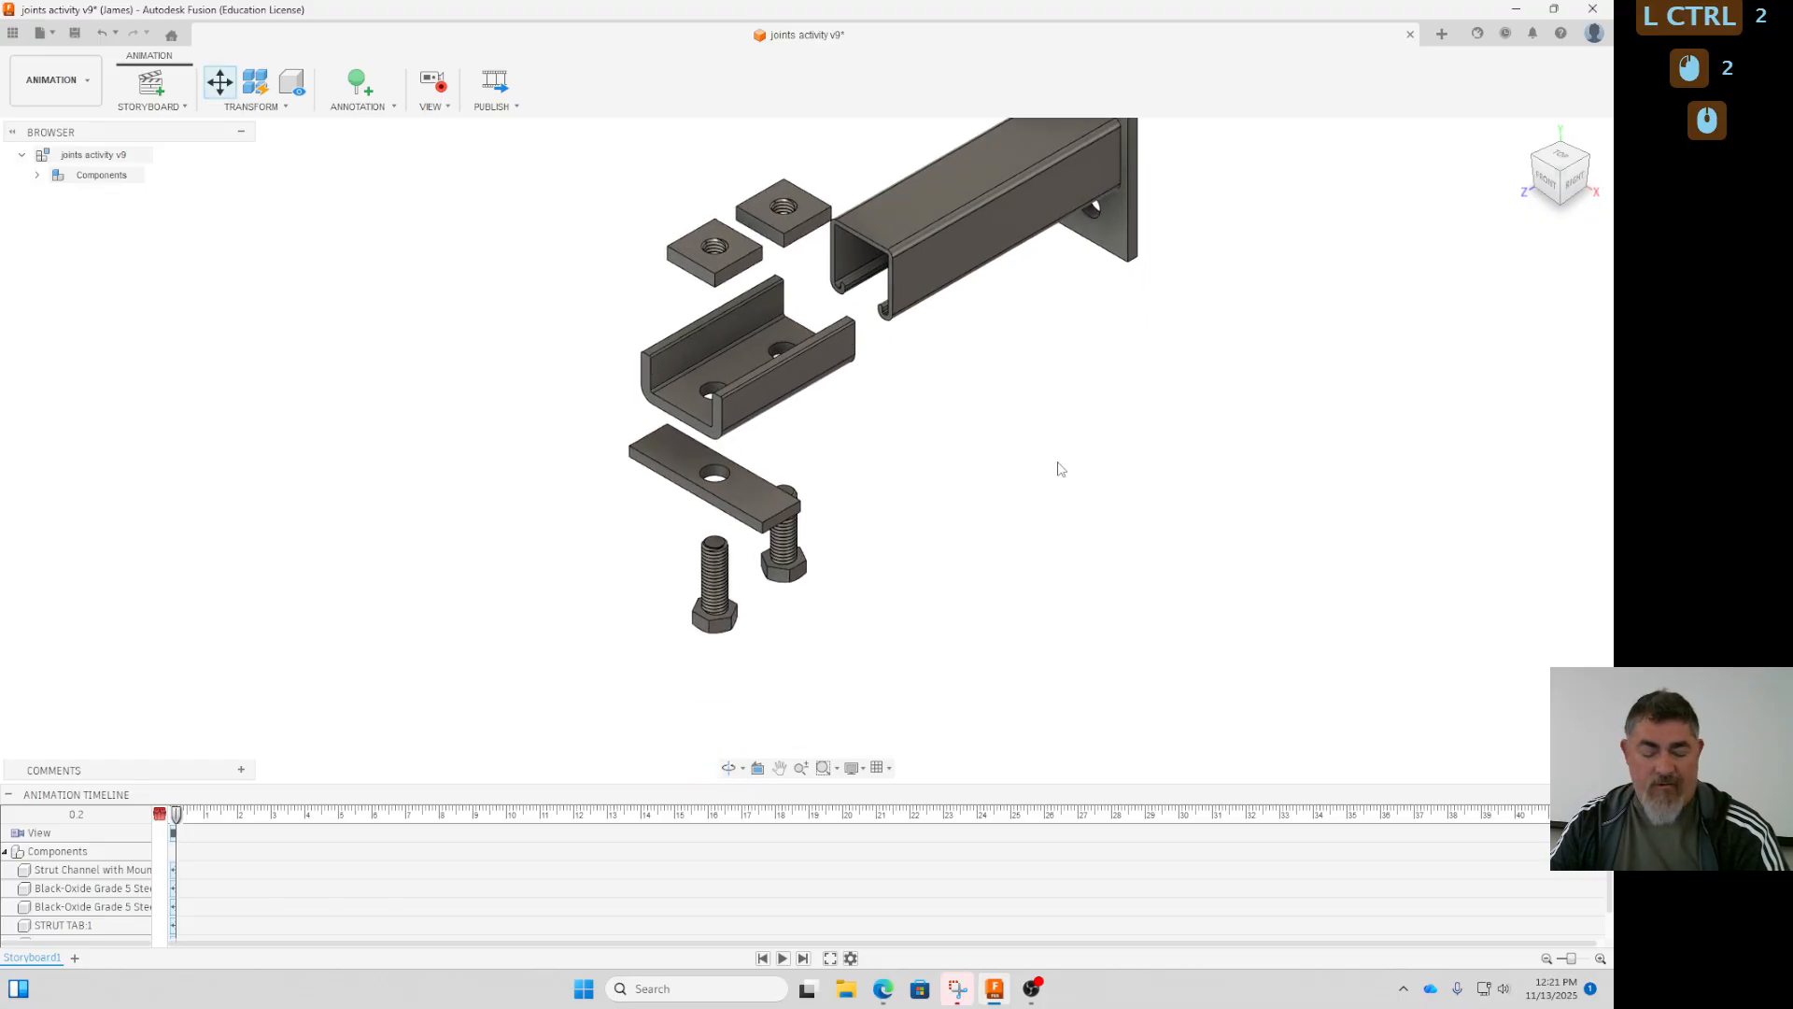
- Undo the upward move of the nuts and the downward move of the strut tab and bolts
key(ctrl+z)
key(ctrl+z)
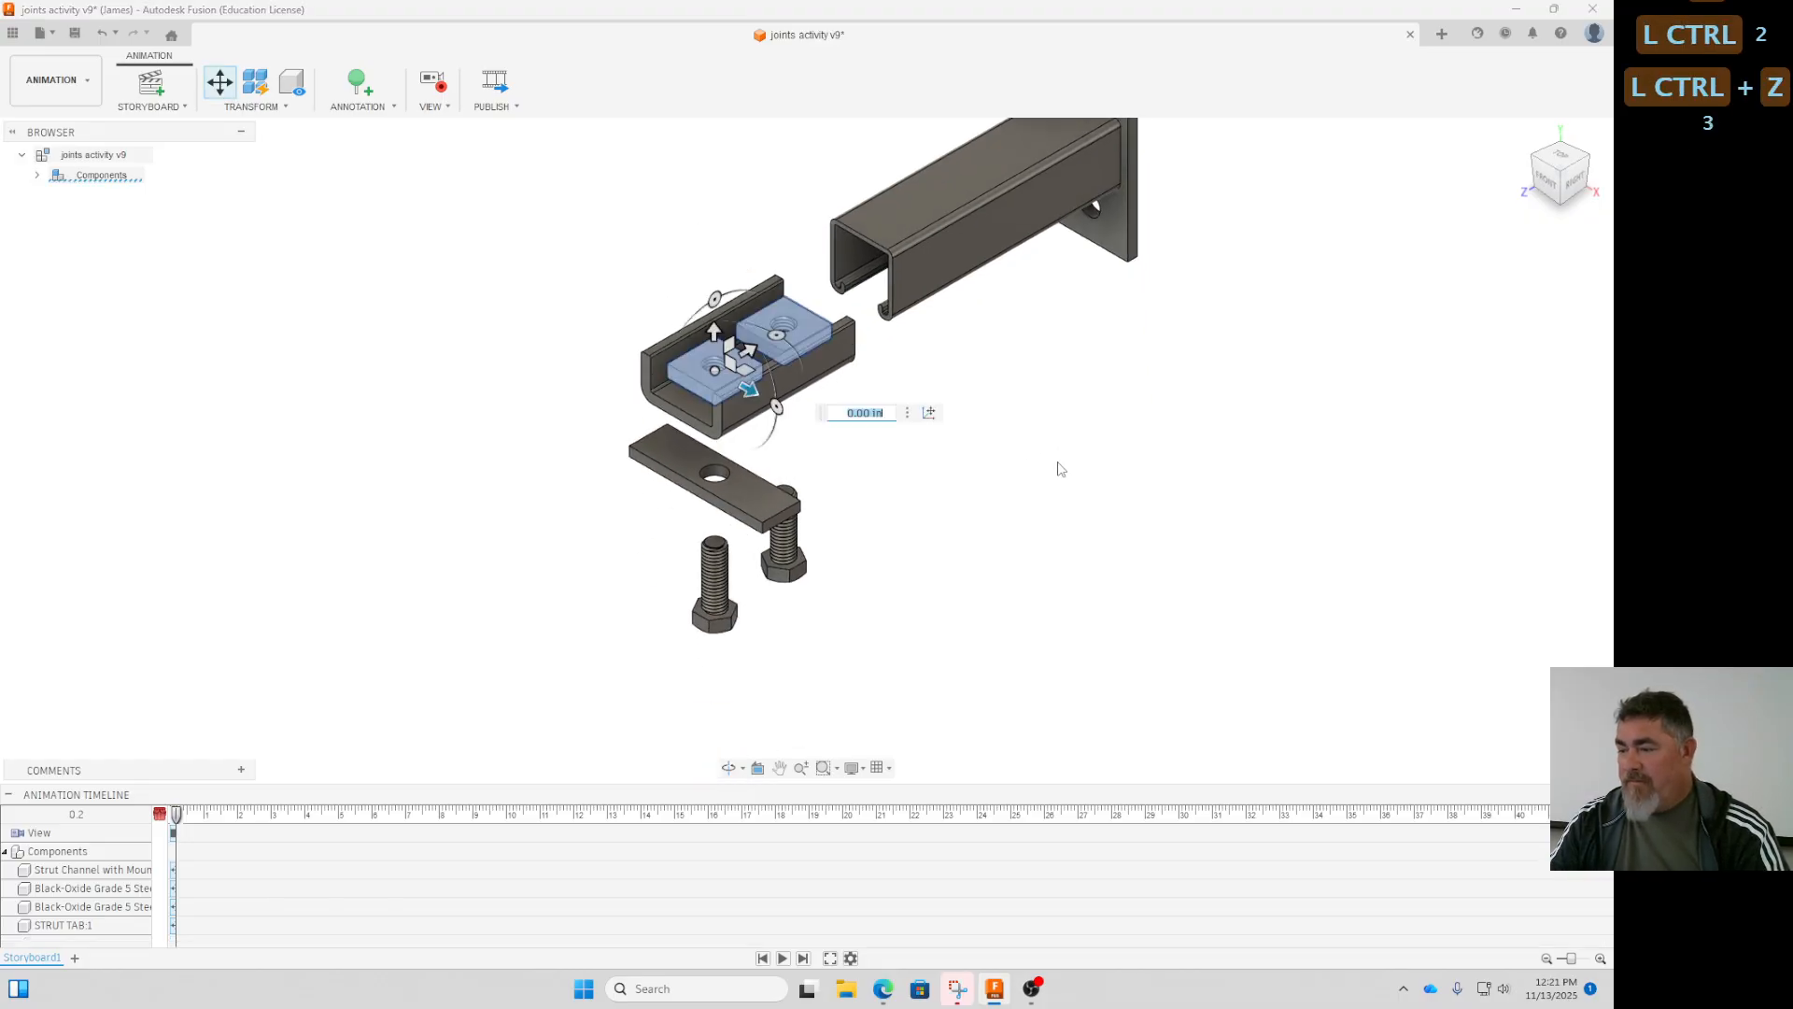
key(ctrl+z)
- Move the strut tab horizontally along the channel's length, out in front of the bracket and clear of the bolts
click(988, 479)
click(761, 428)
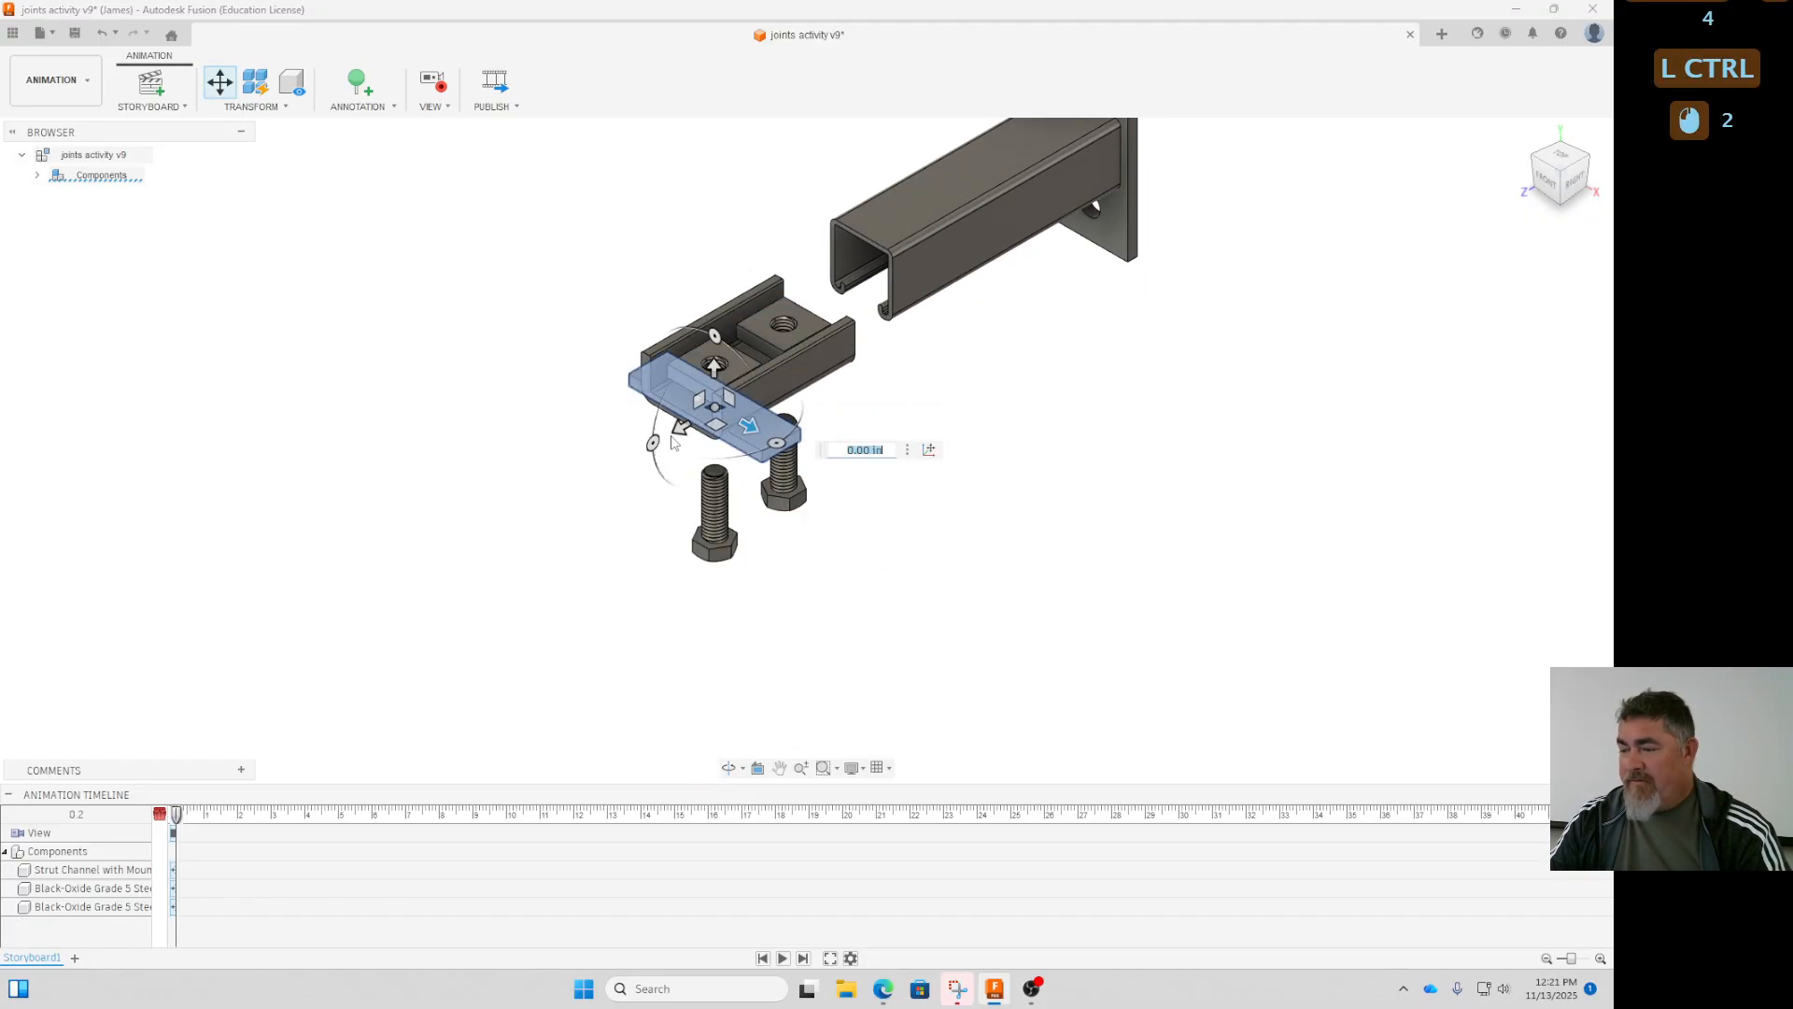
drag(674, 443, 567, 503)
- Move both square nuts together about 2.85 in straight up out of the bracket
click(726, 367)
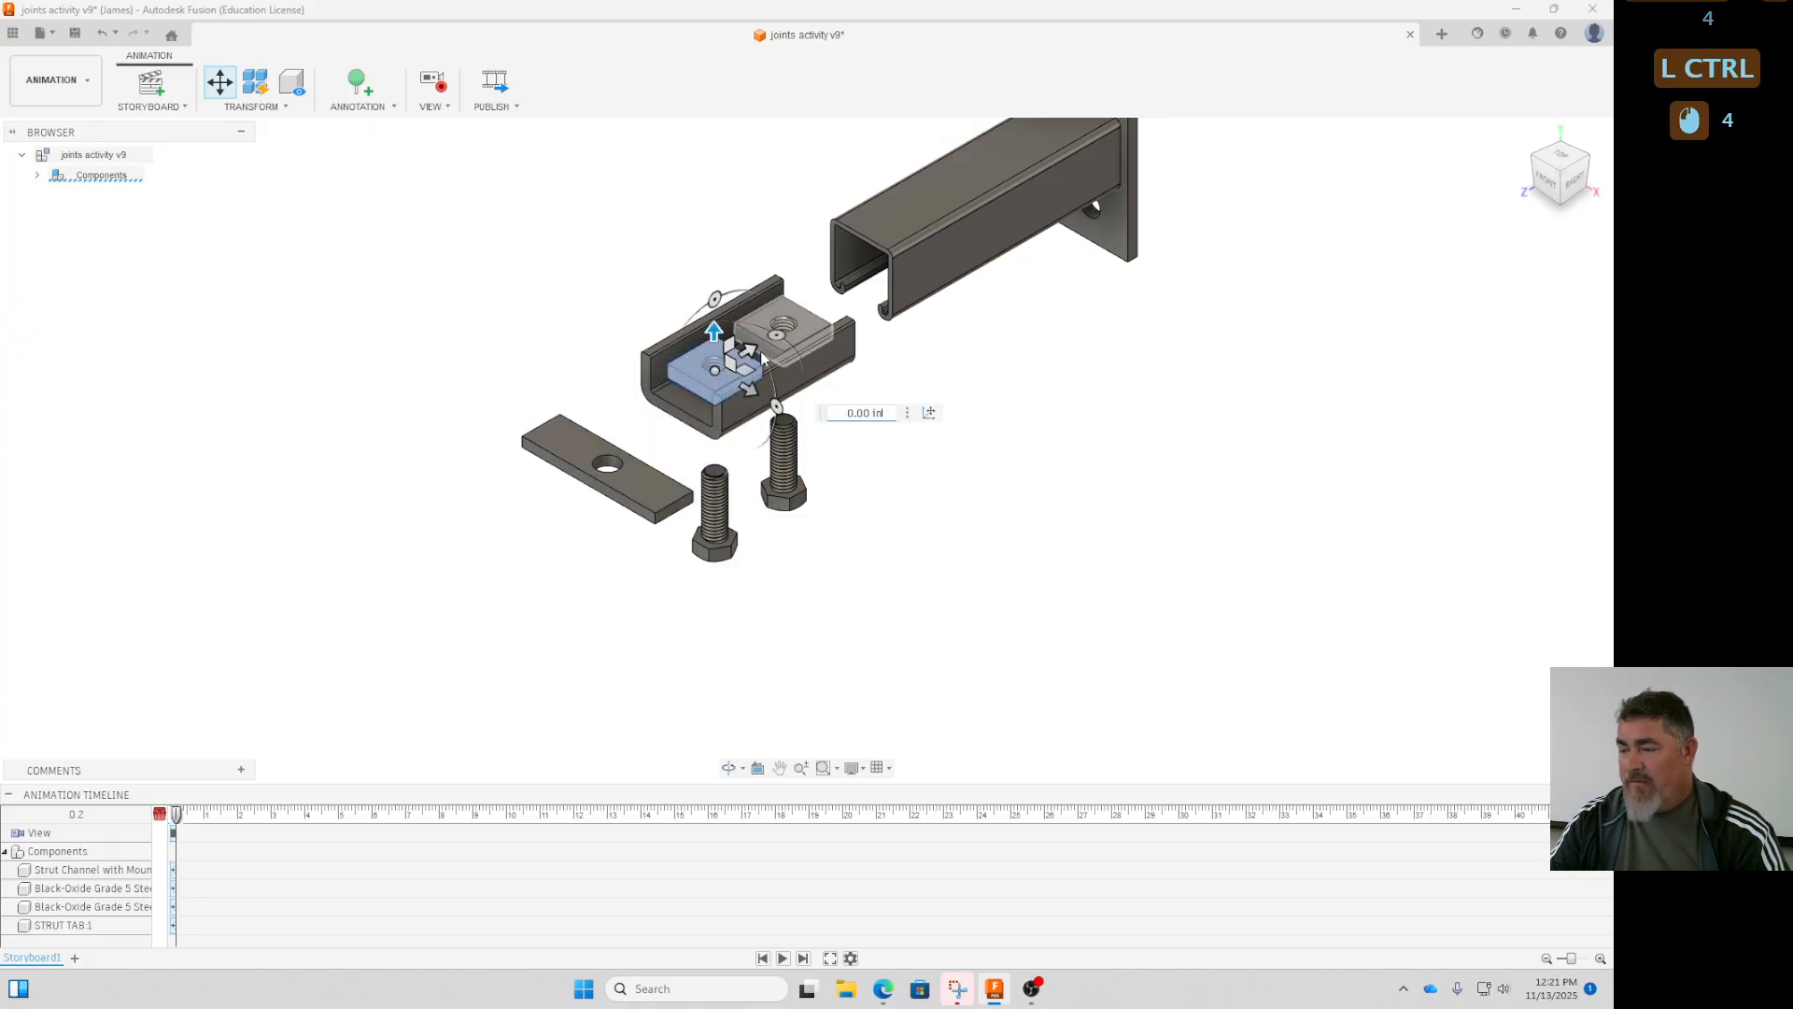
ctrl+click(815, 338)
click(868, 360)
click(811, 329)
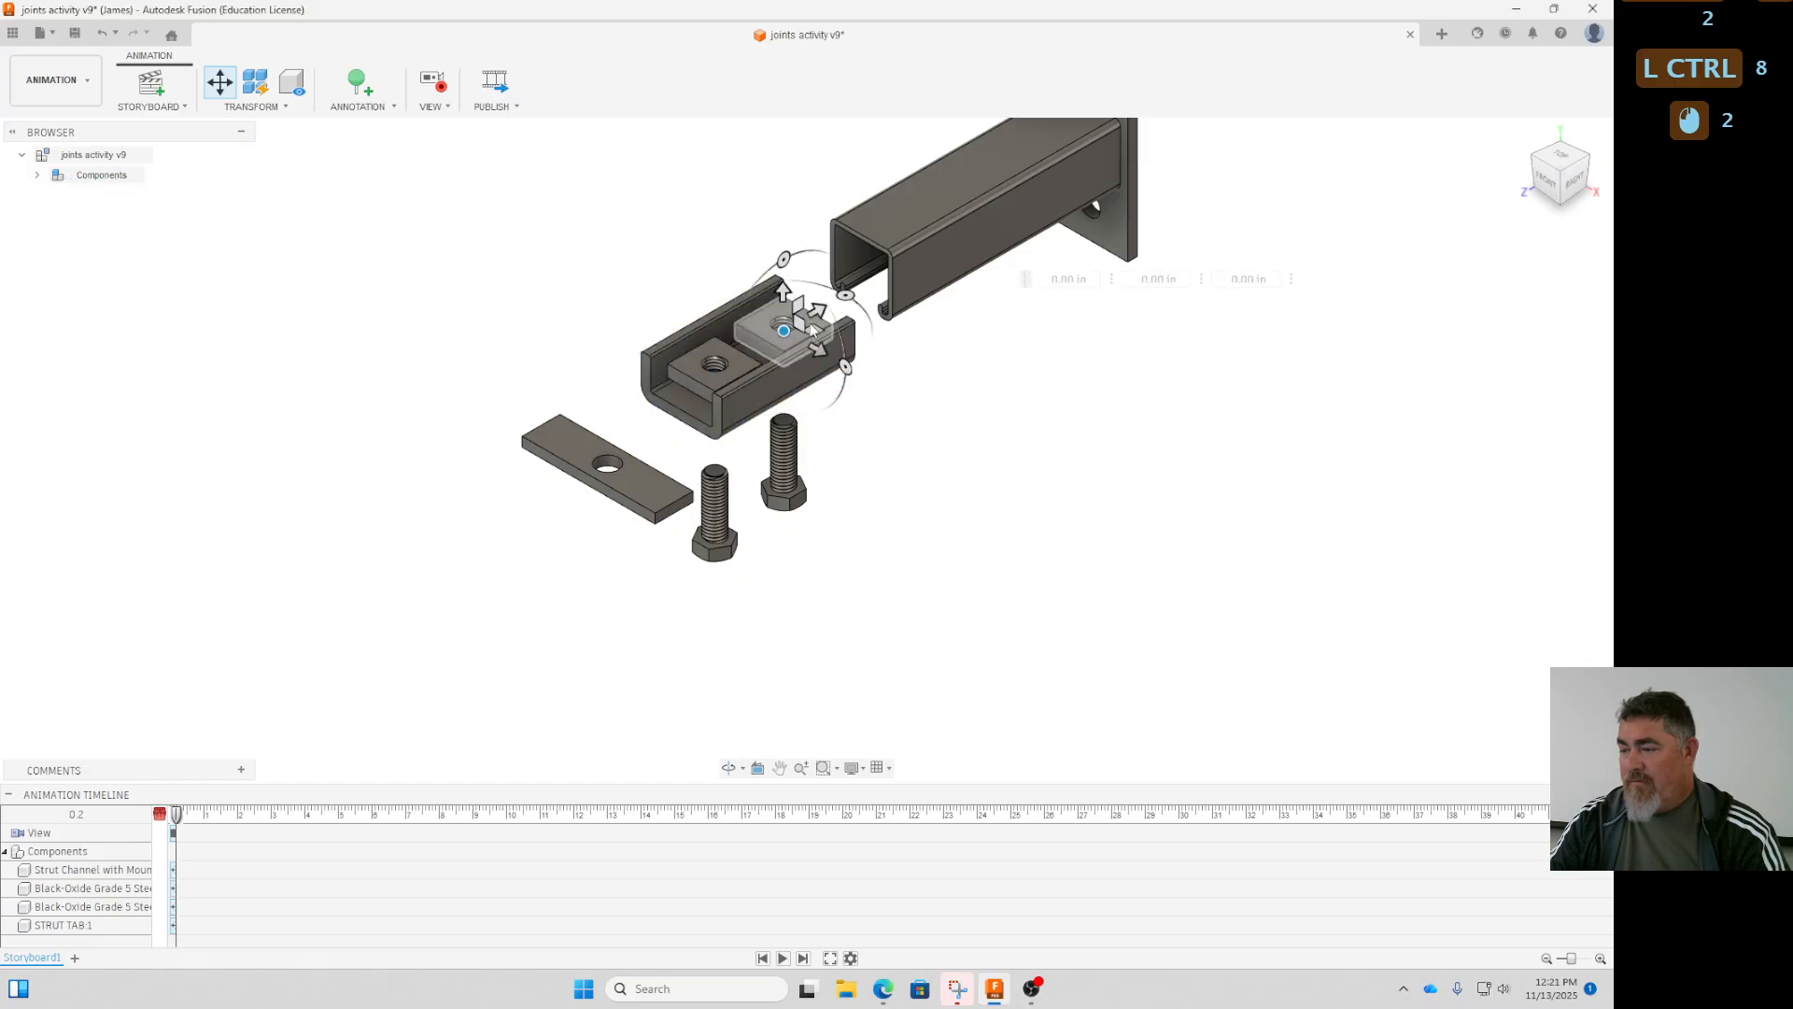
ctrl+click(732, 367)
drag(714, 329, 713, 210)
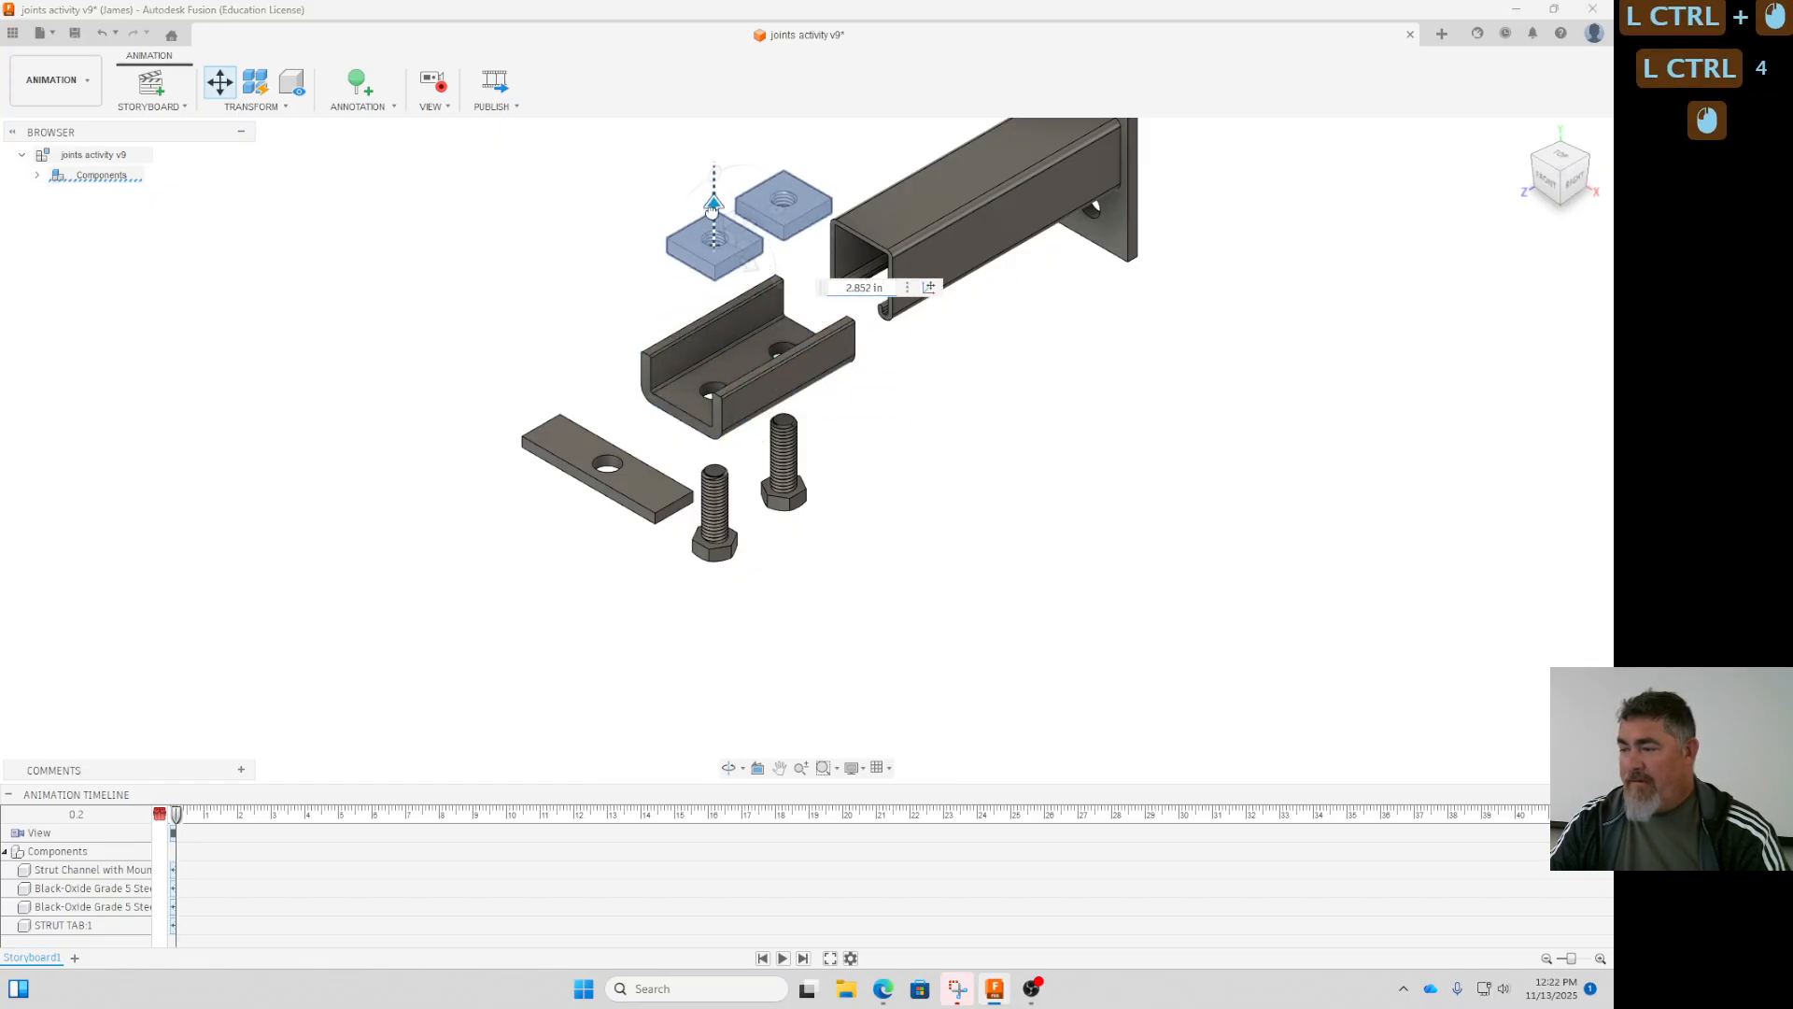
click(1076, 567)
middle_drag(1072, 564, 1005, 697)
scroll(1007, 693, down, 1)
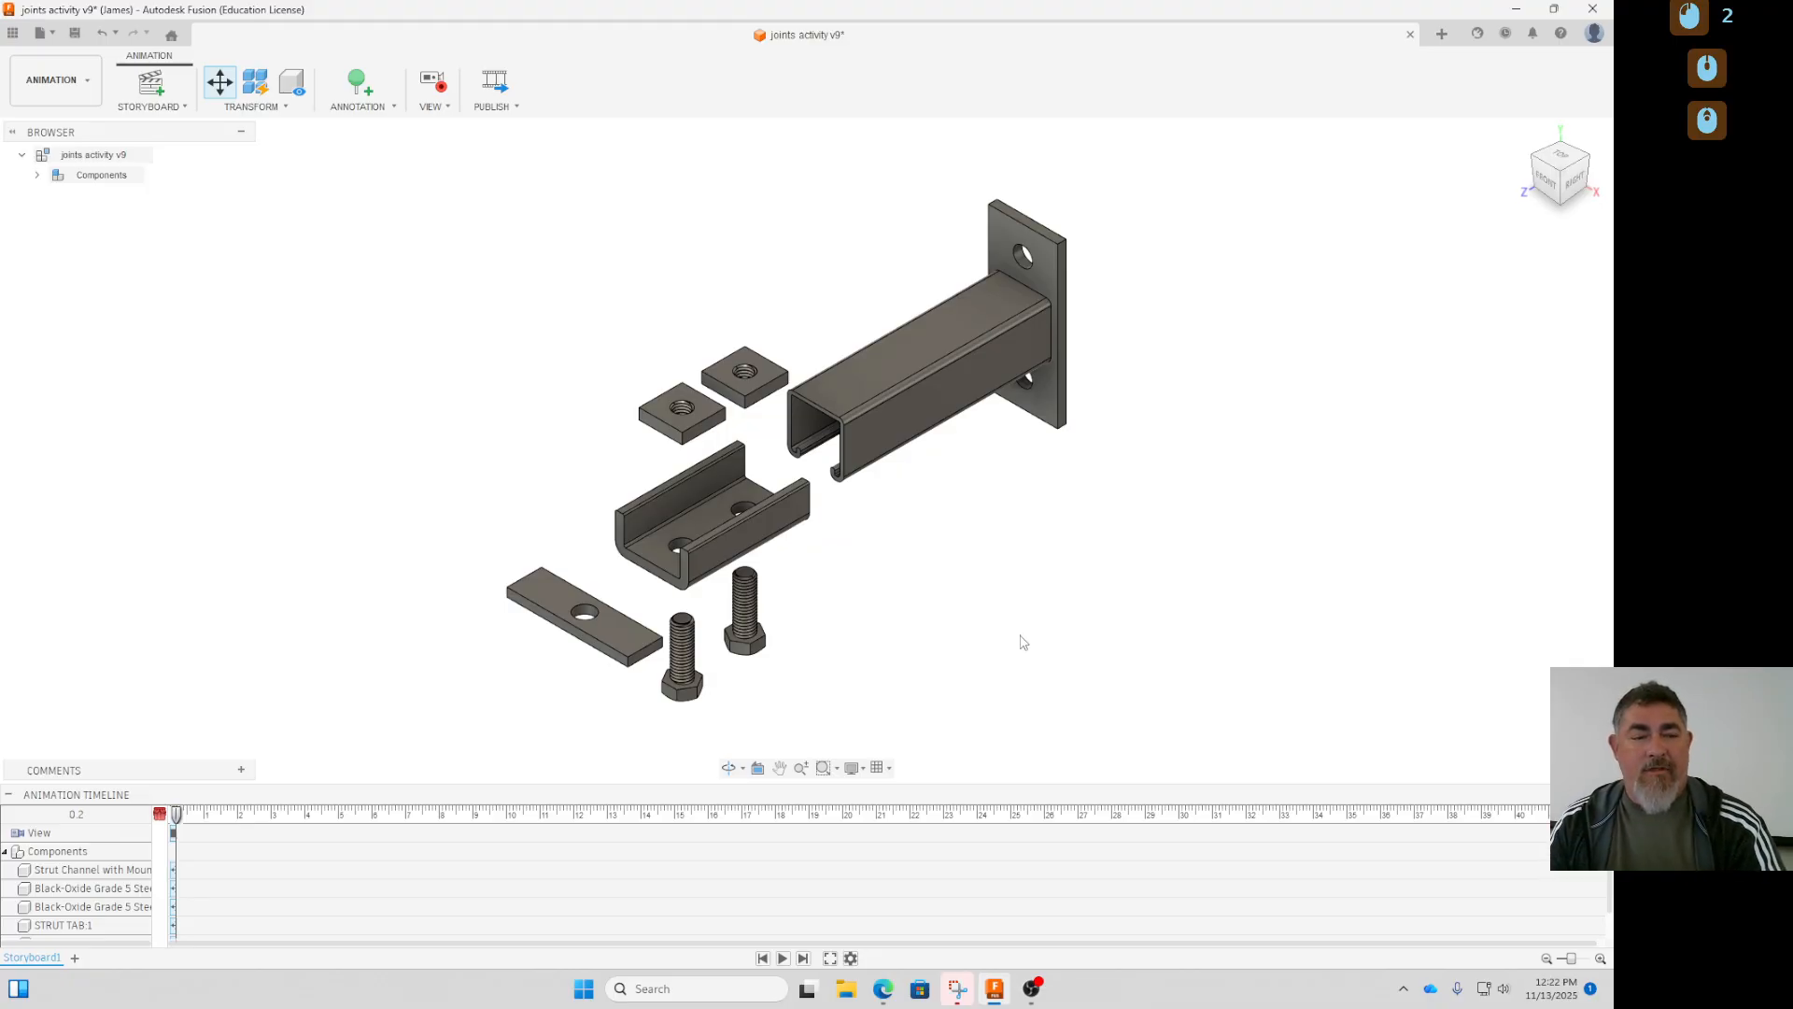
click(745, 605)
click(962, 562)
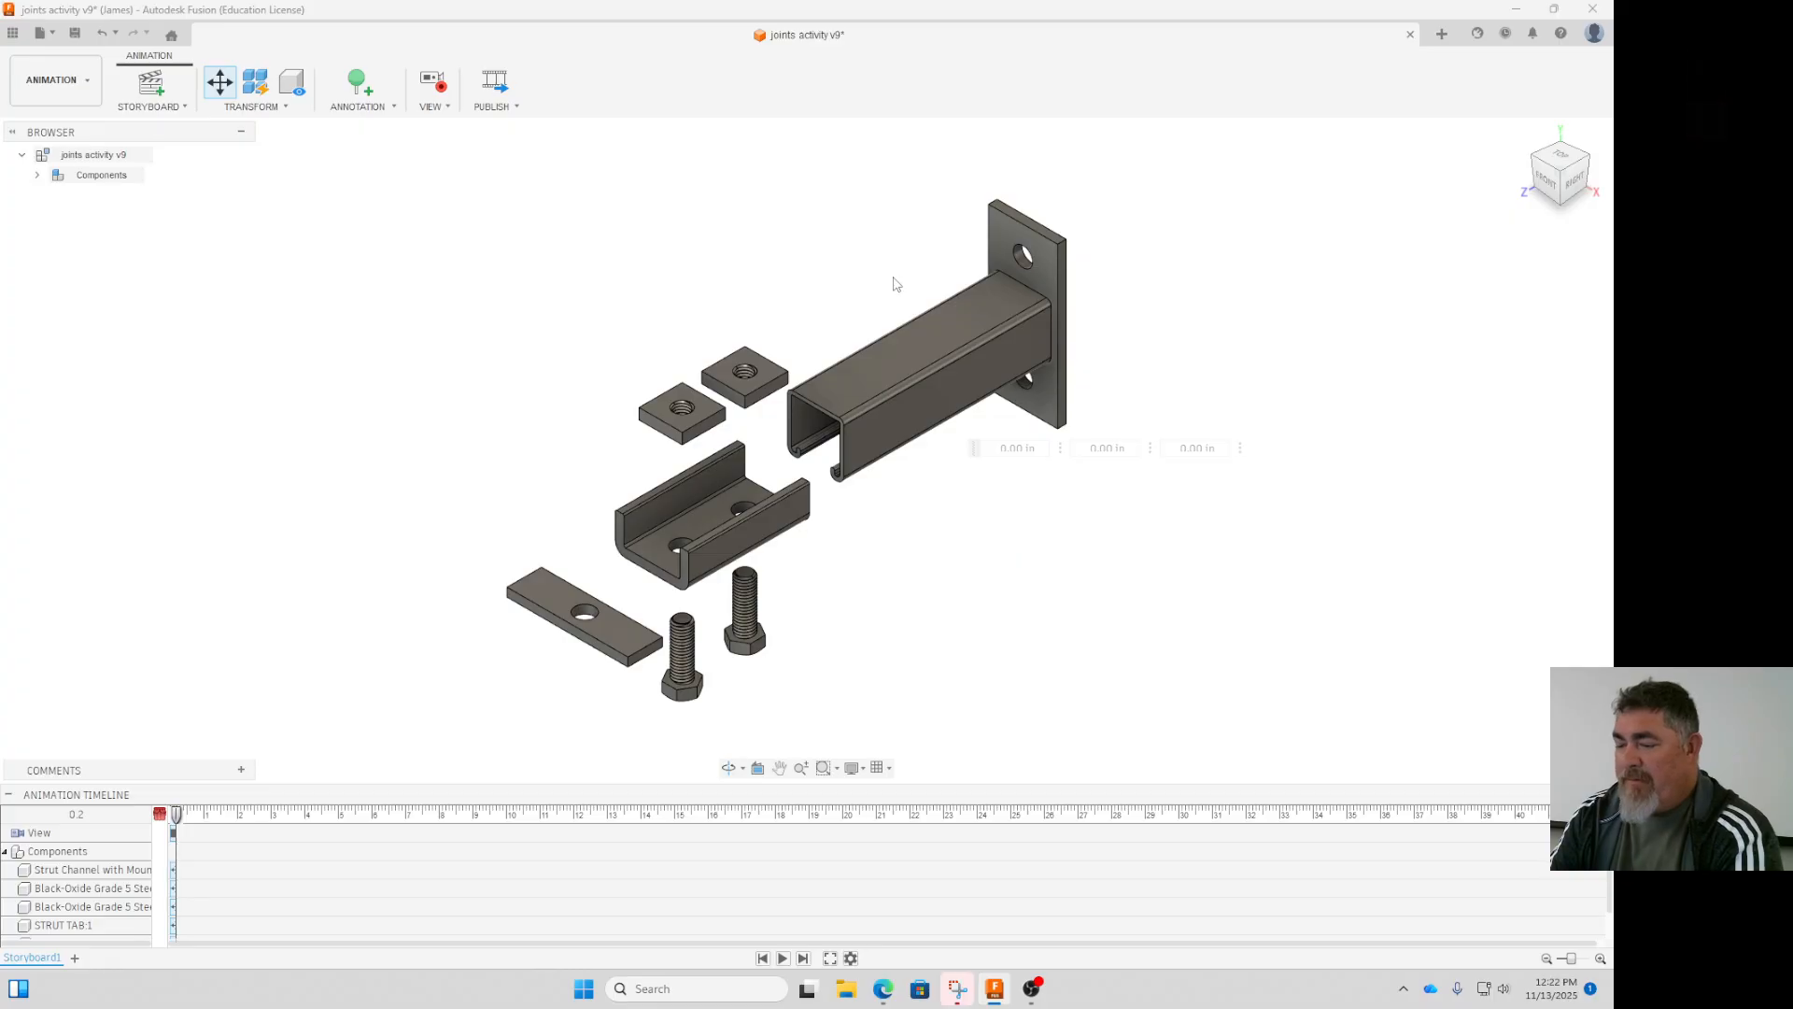
- Leave component moving and save the design with the version description "User Saved"
click(283, 255)
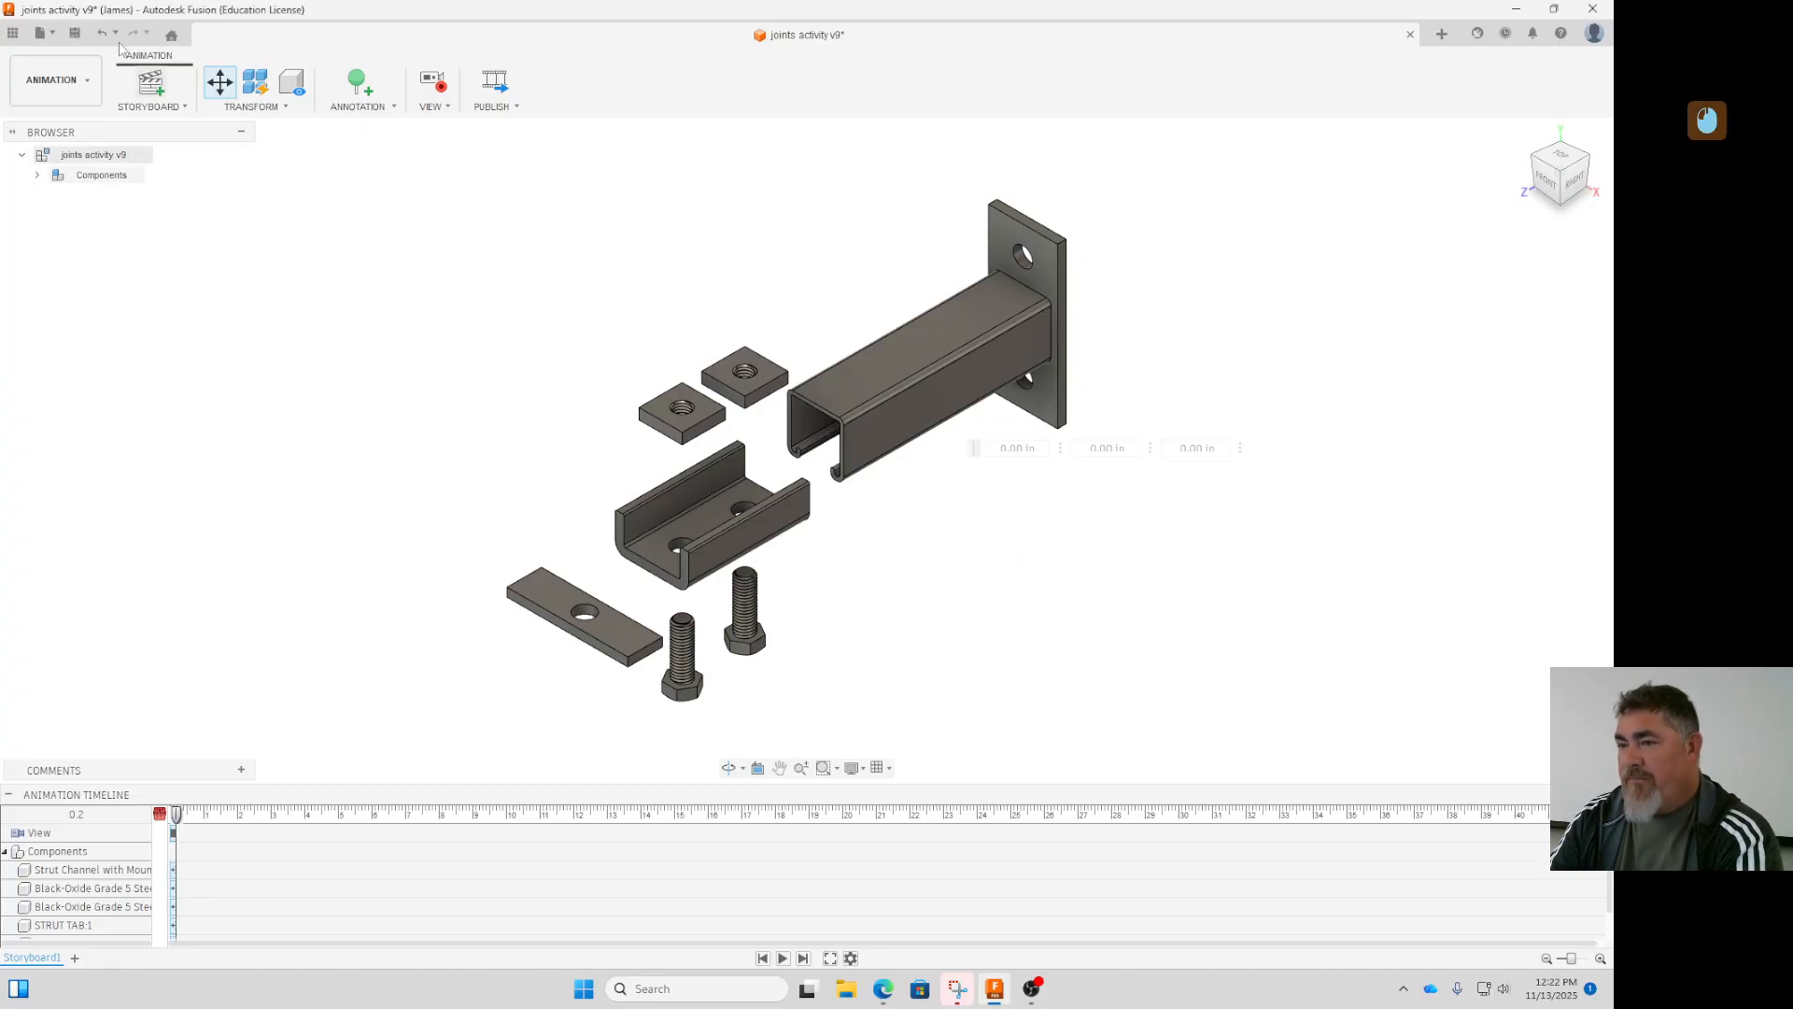
click(75, 34)
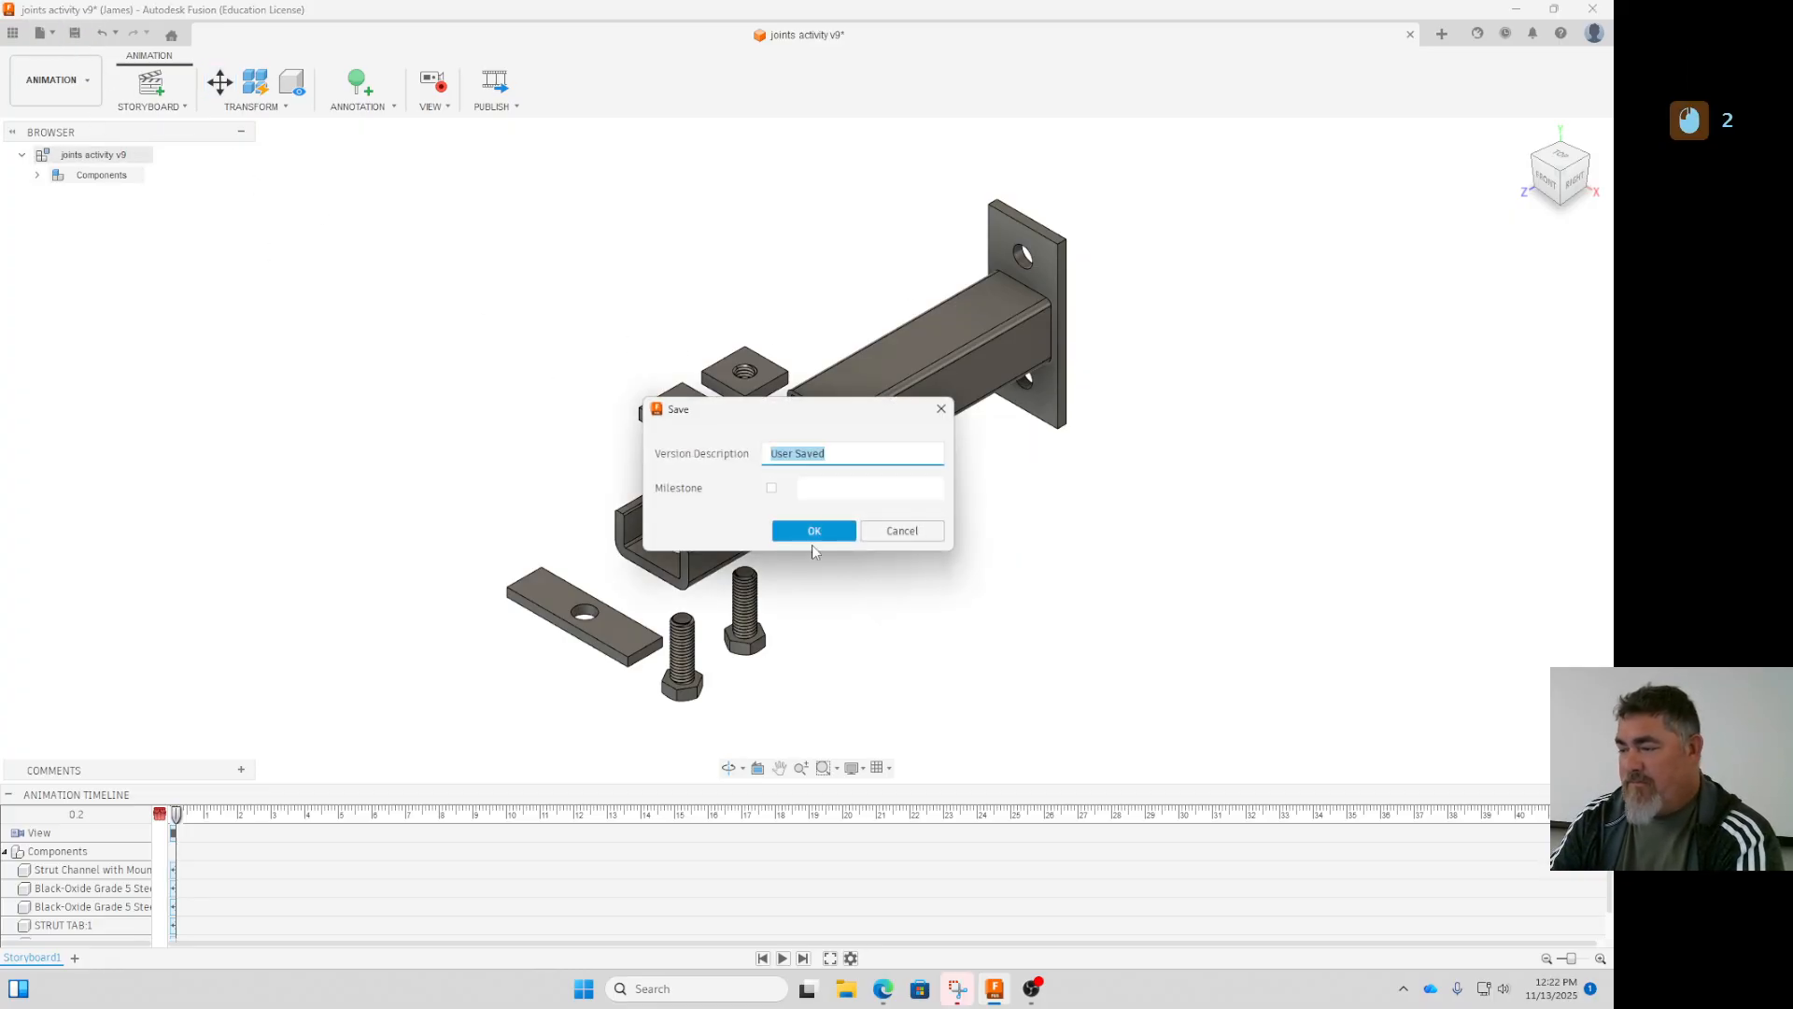
click(814, 537)
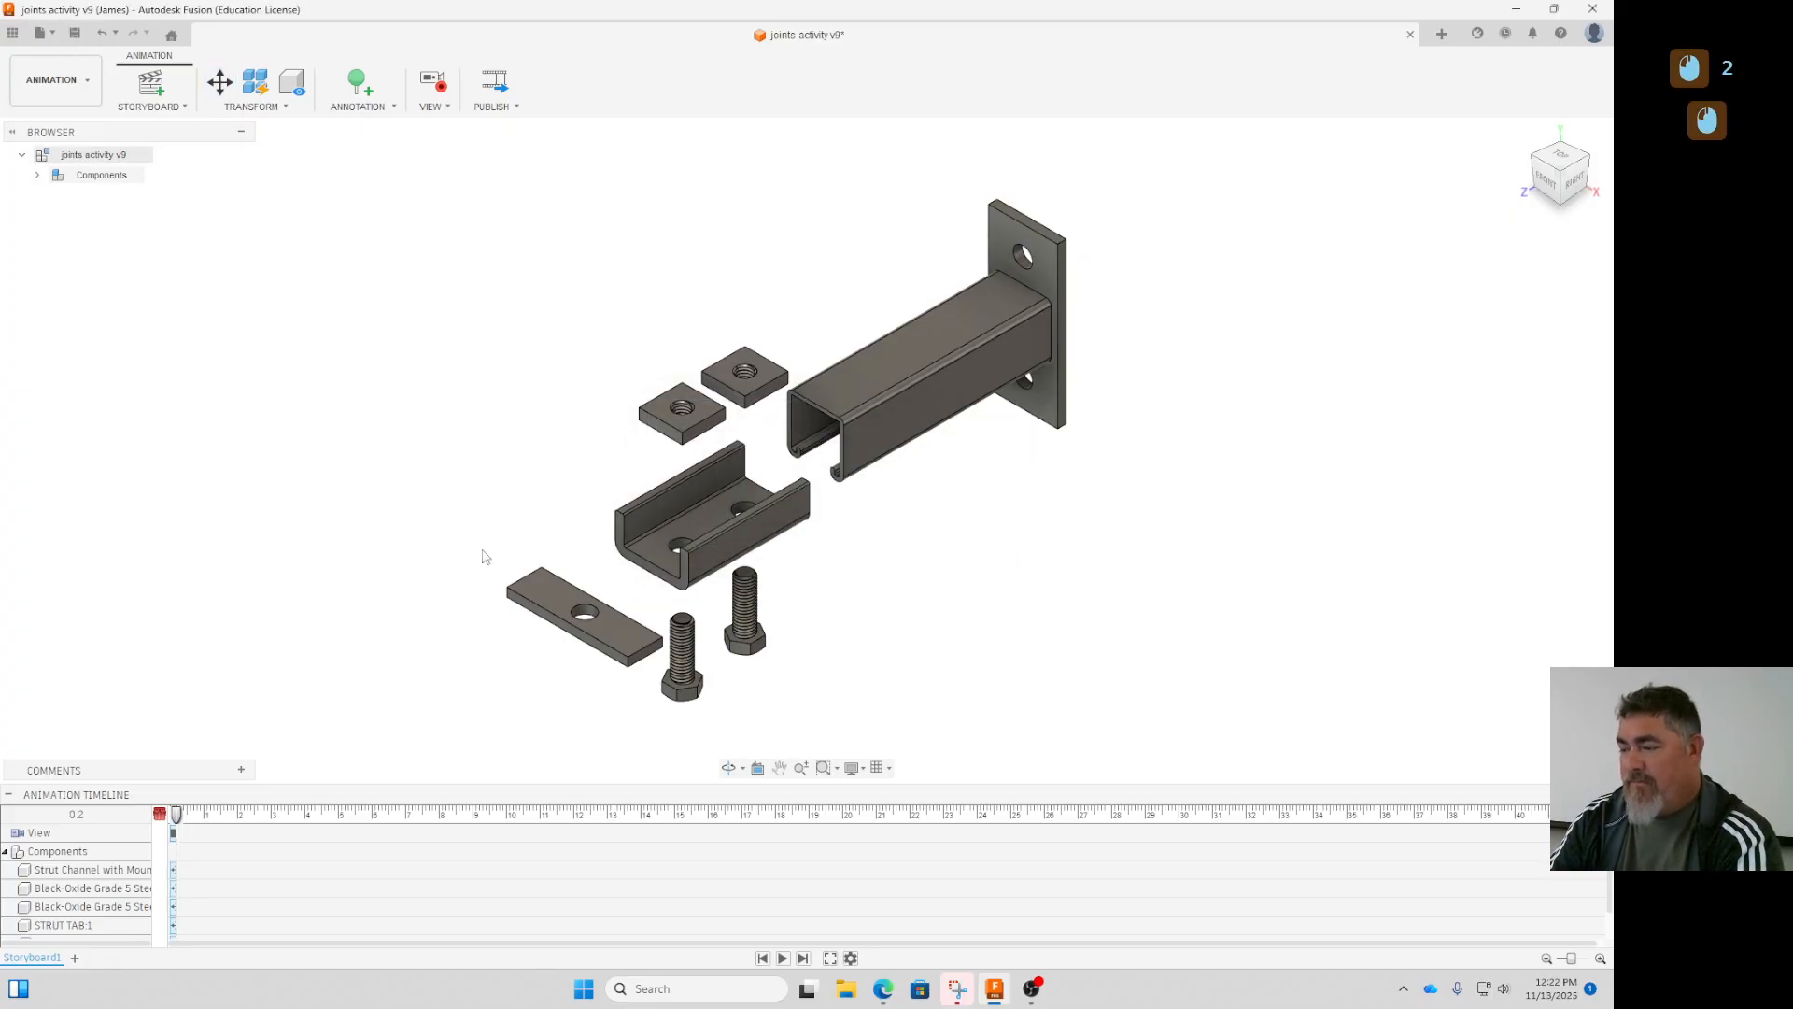
click(63, 84)
click(42, 121)
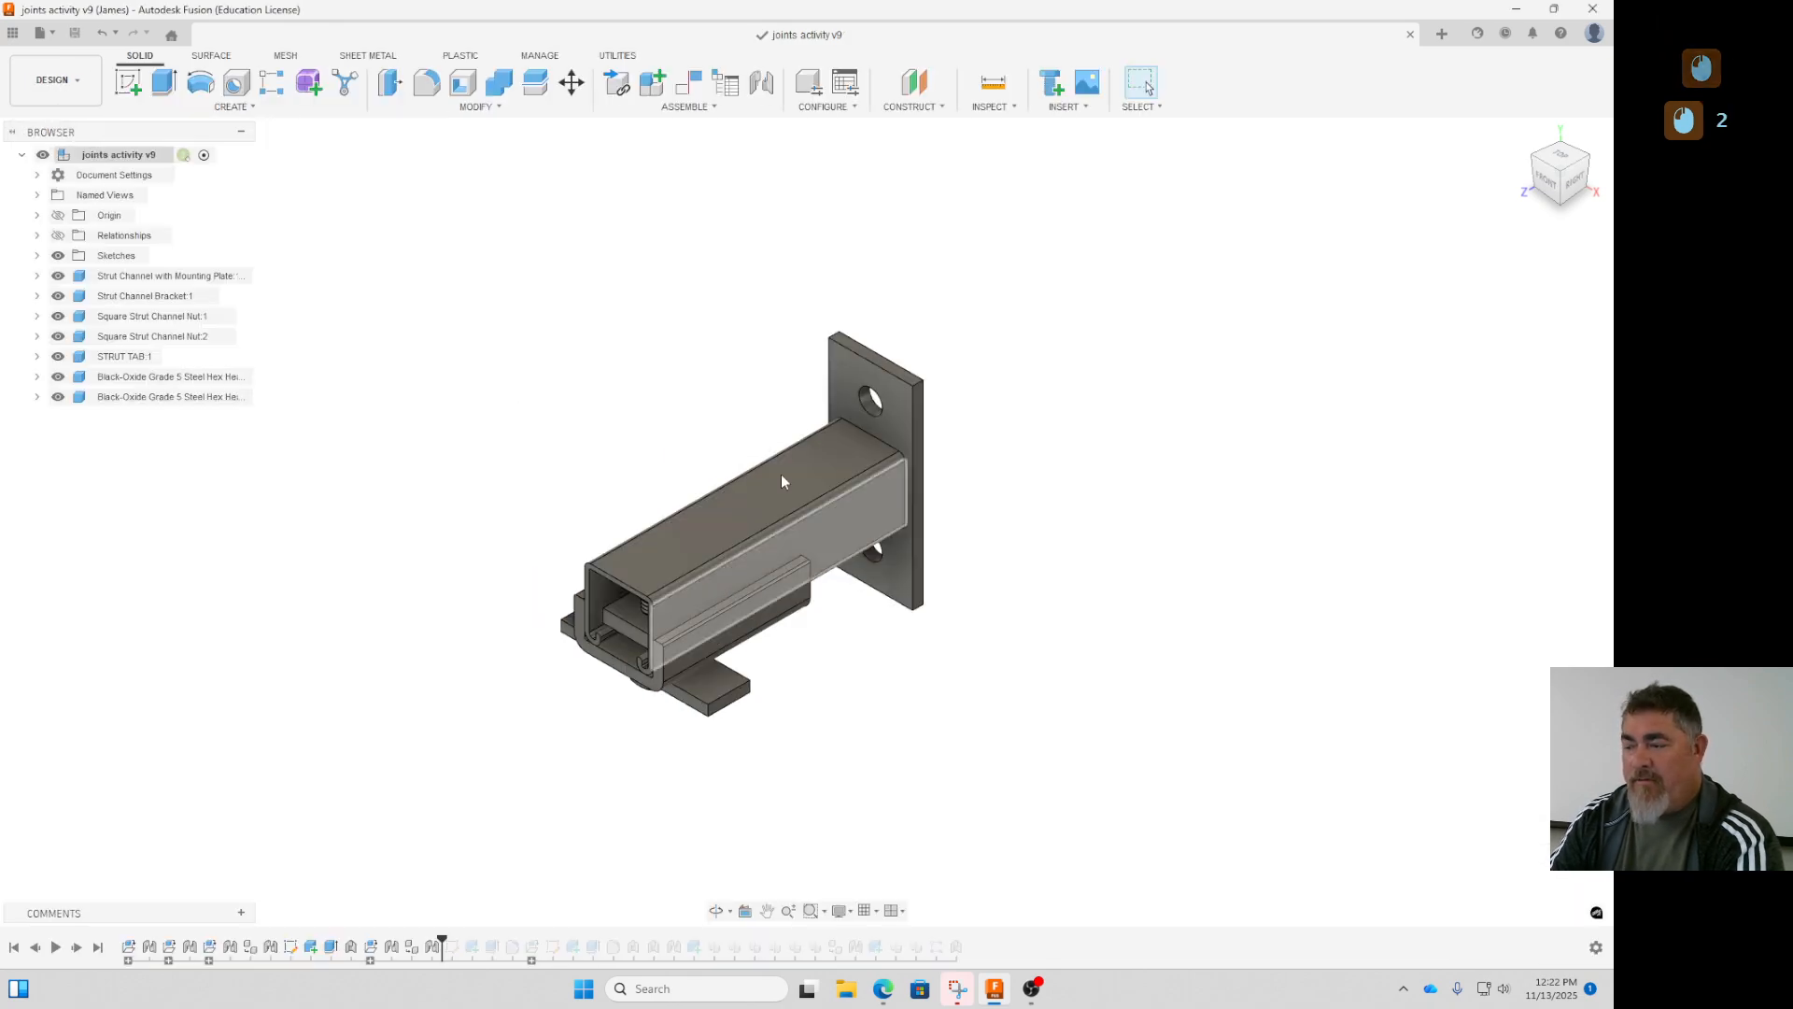
click(56, 84)
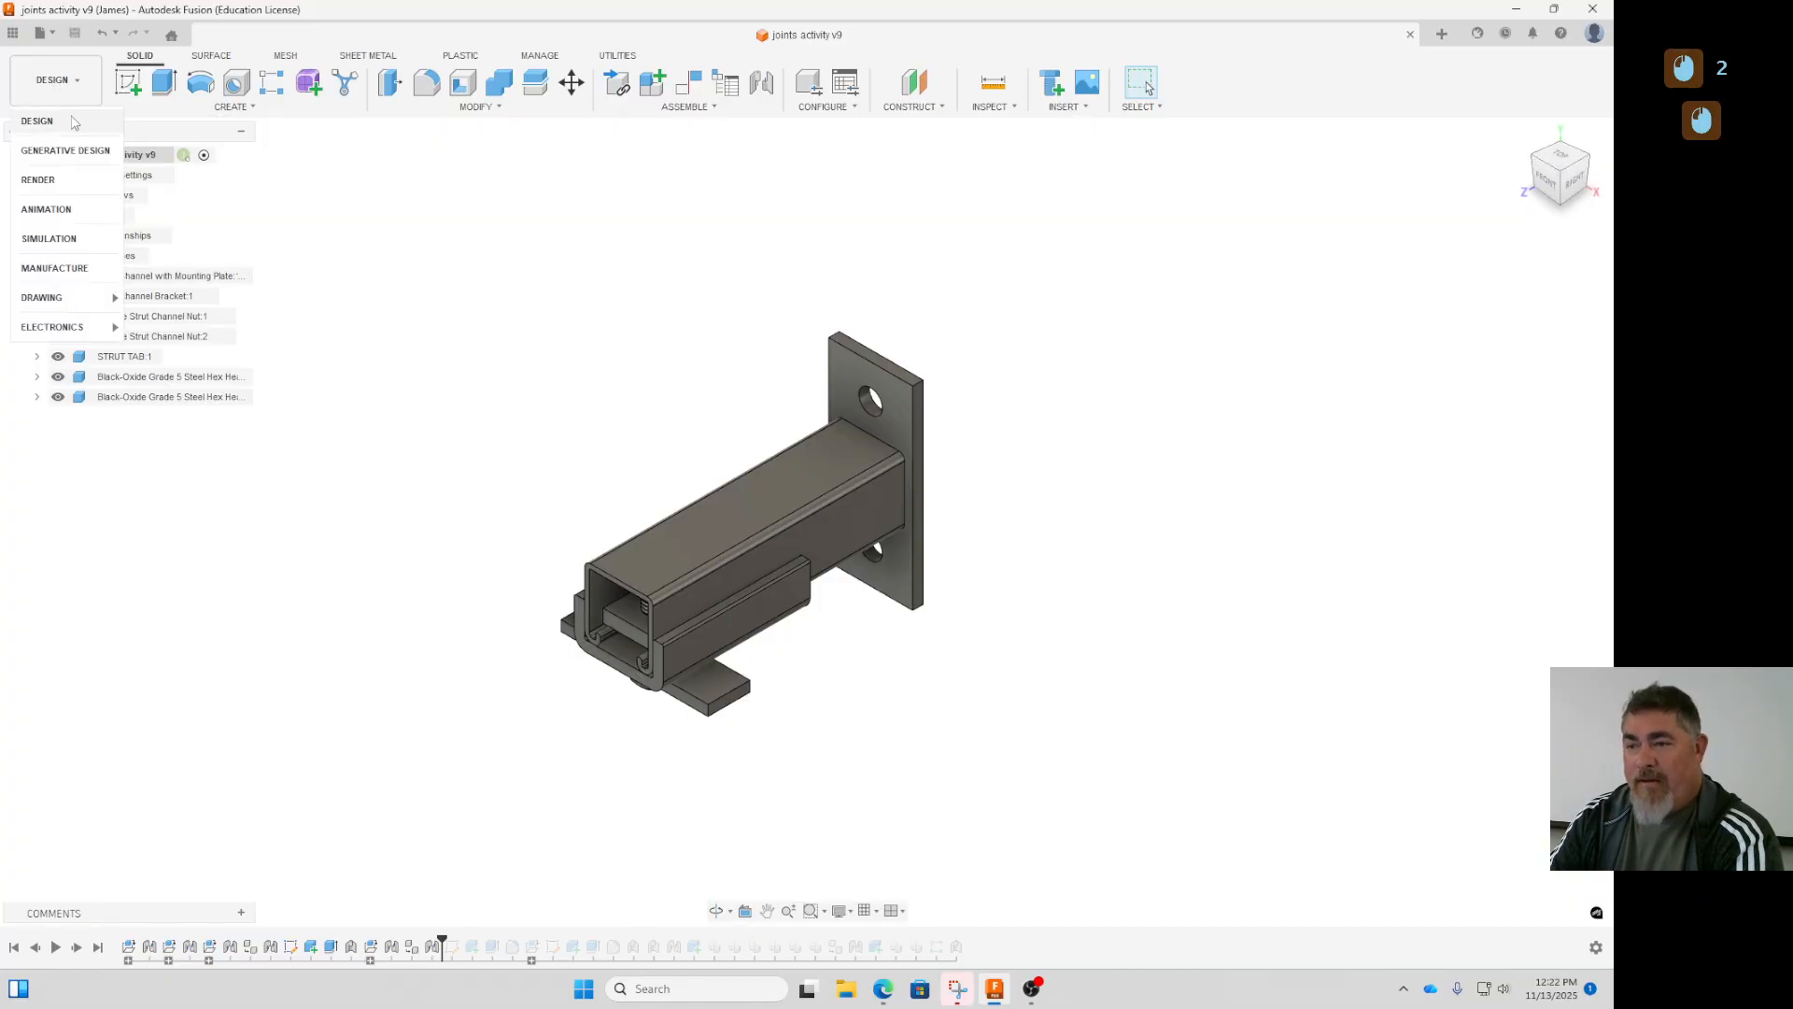
click(56, 205)
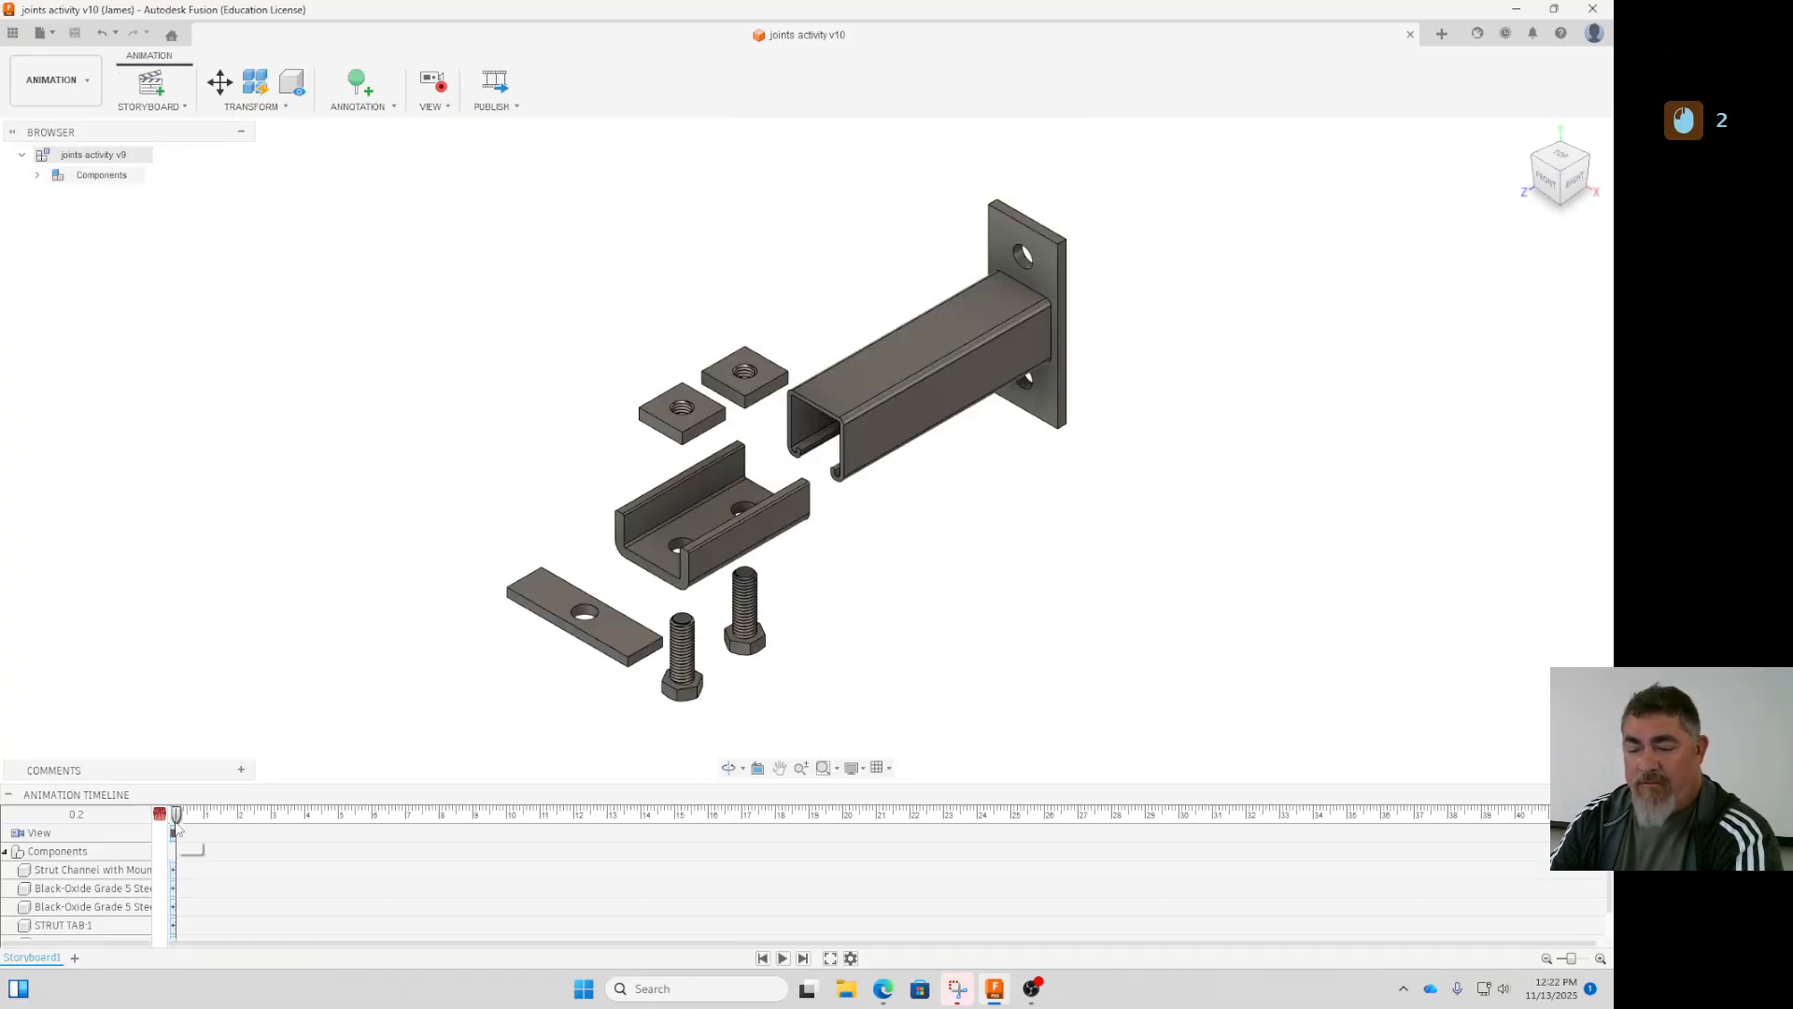
- Create a second, clean storyboard and move the strut channel with mounting plate about 3 in straight up in it
click(75, 958)
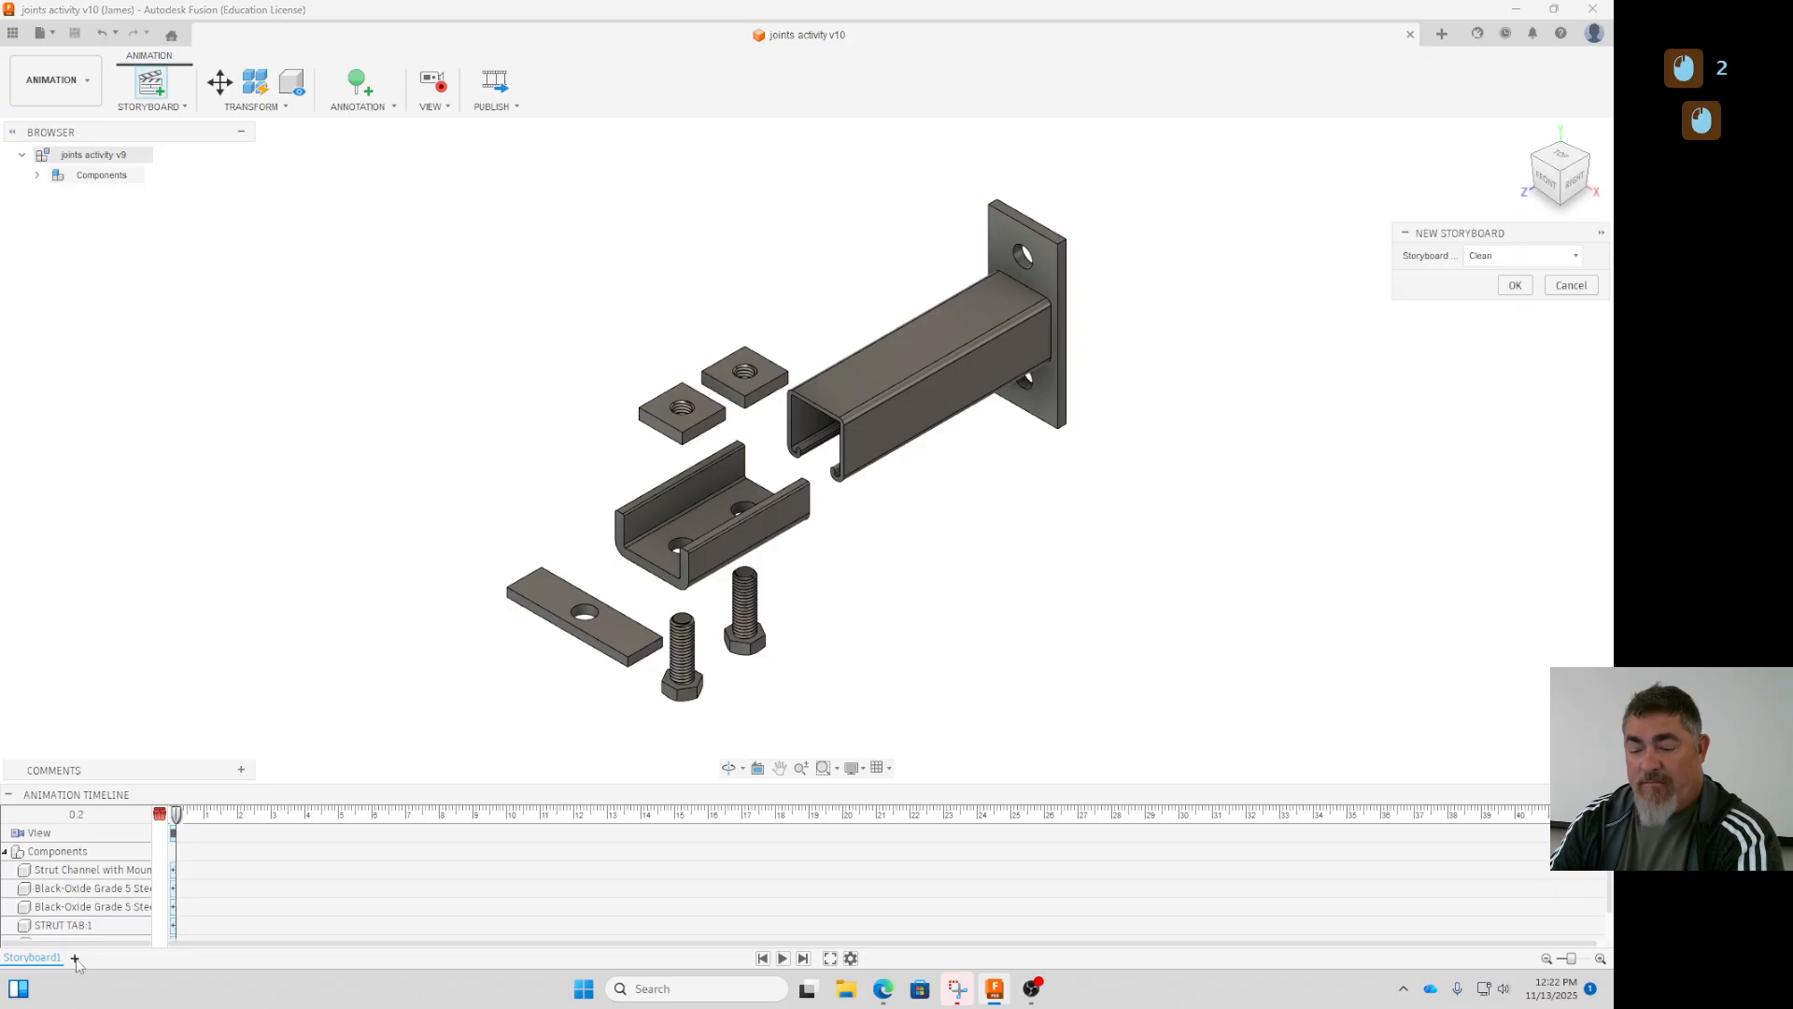
click(1515, 283)
click(222, 83)
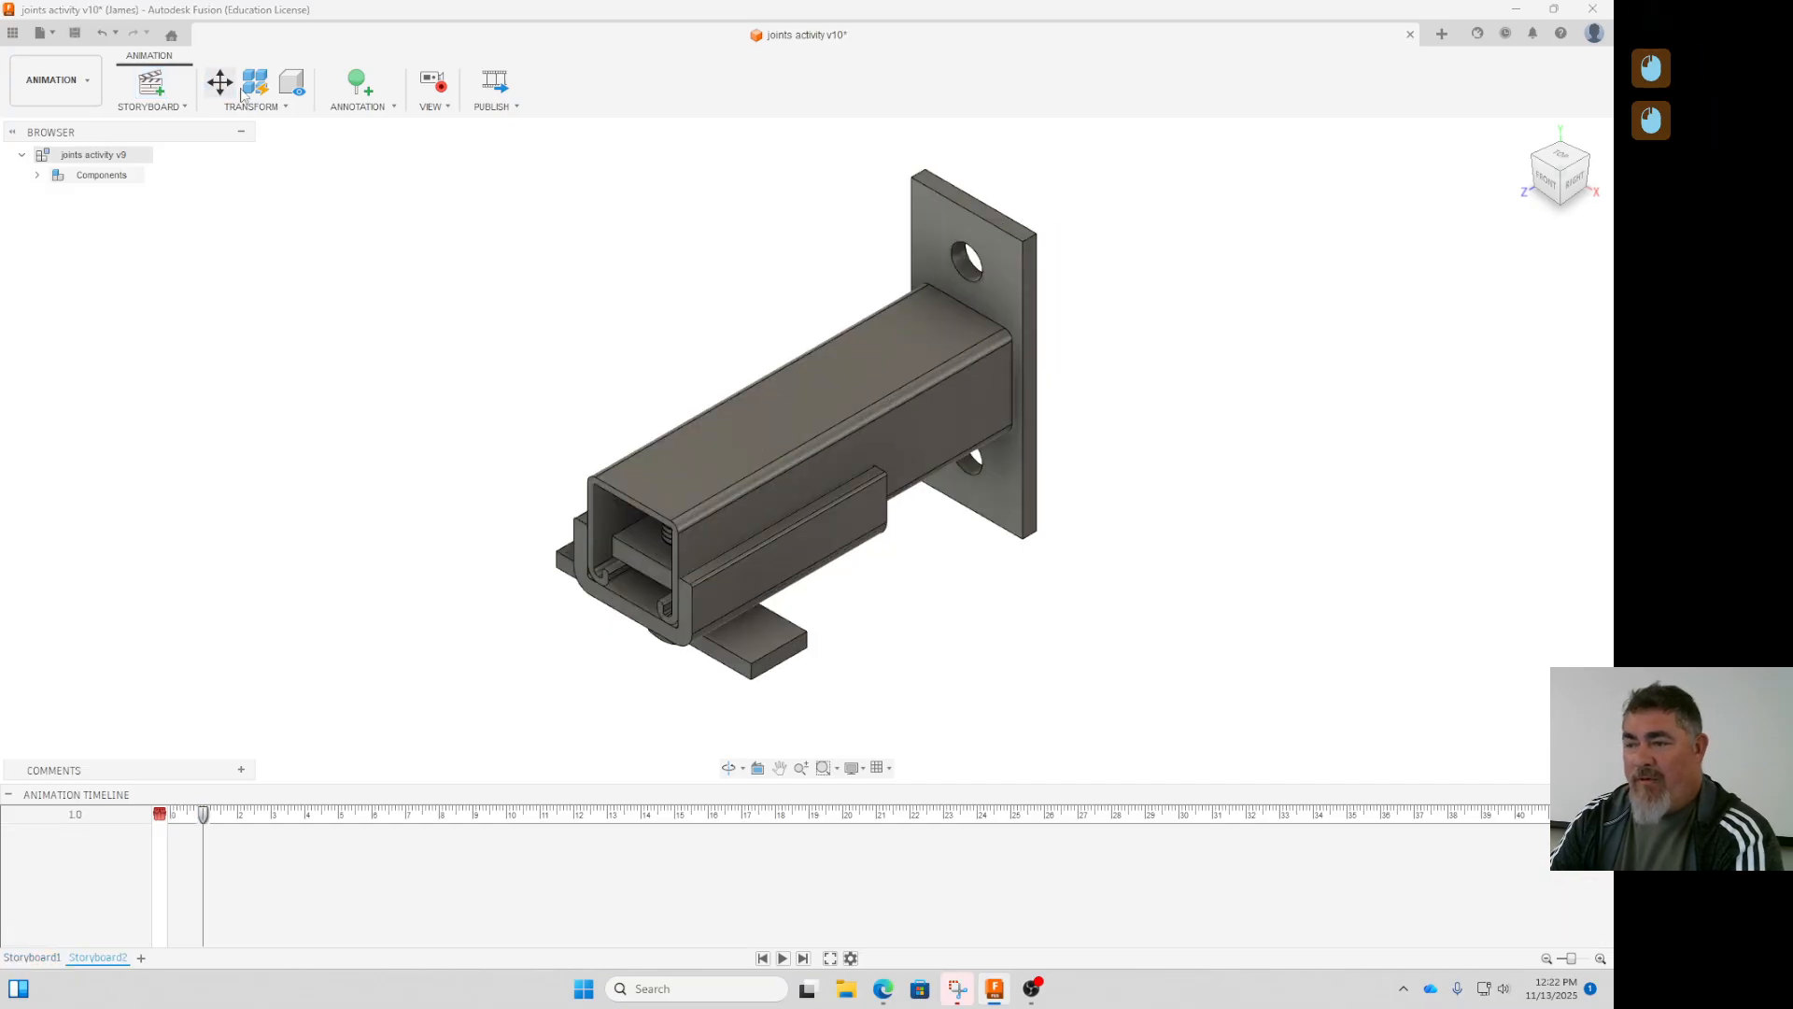
click(738, 459)
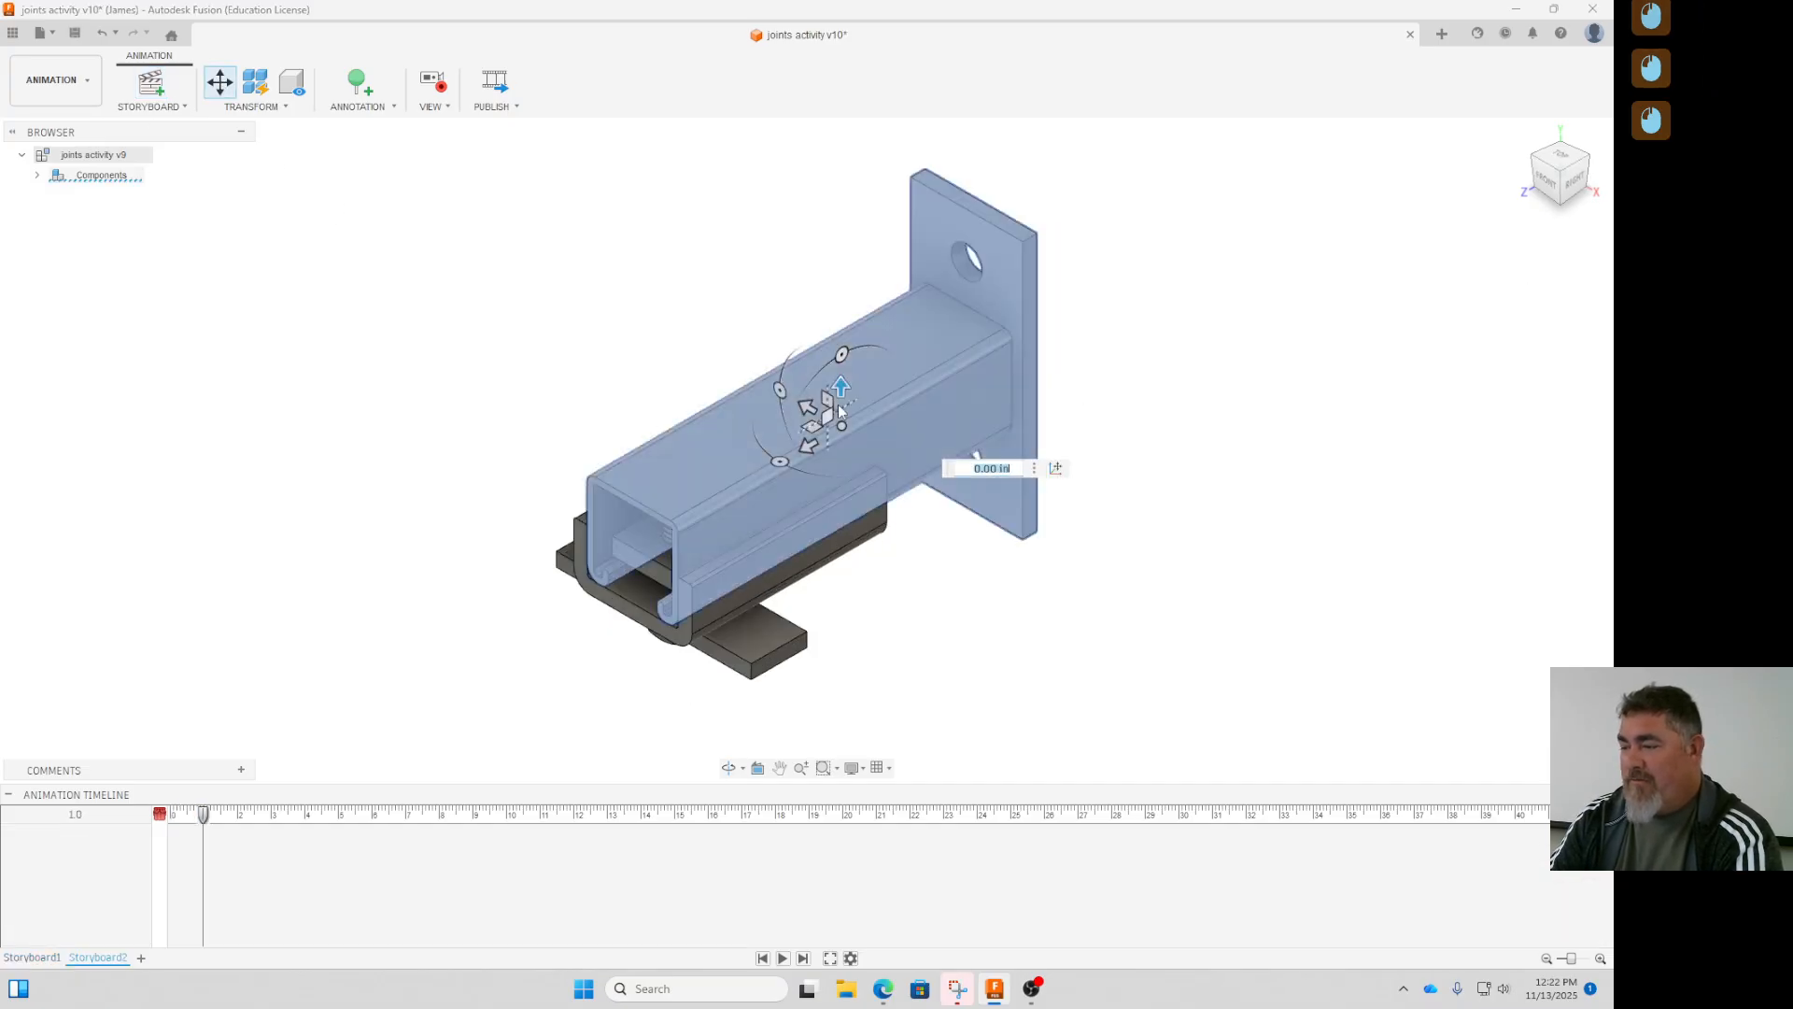
drag(841, 385, 1074, 201)
- Move the strut tab and both hex bolts together straight down, clear of the bracket
click(736, 636)
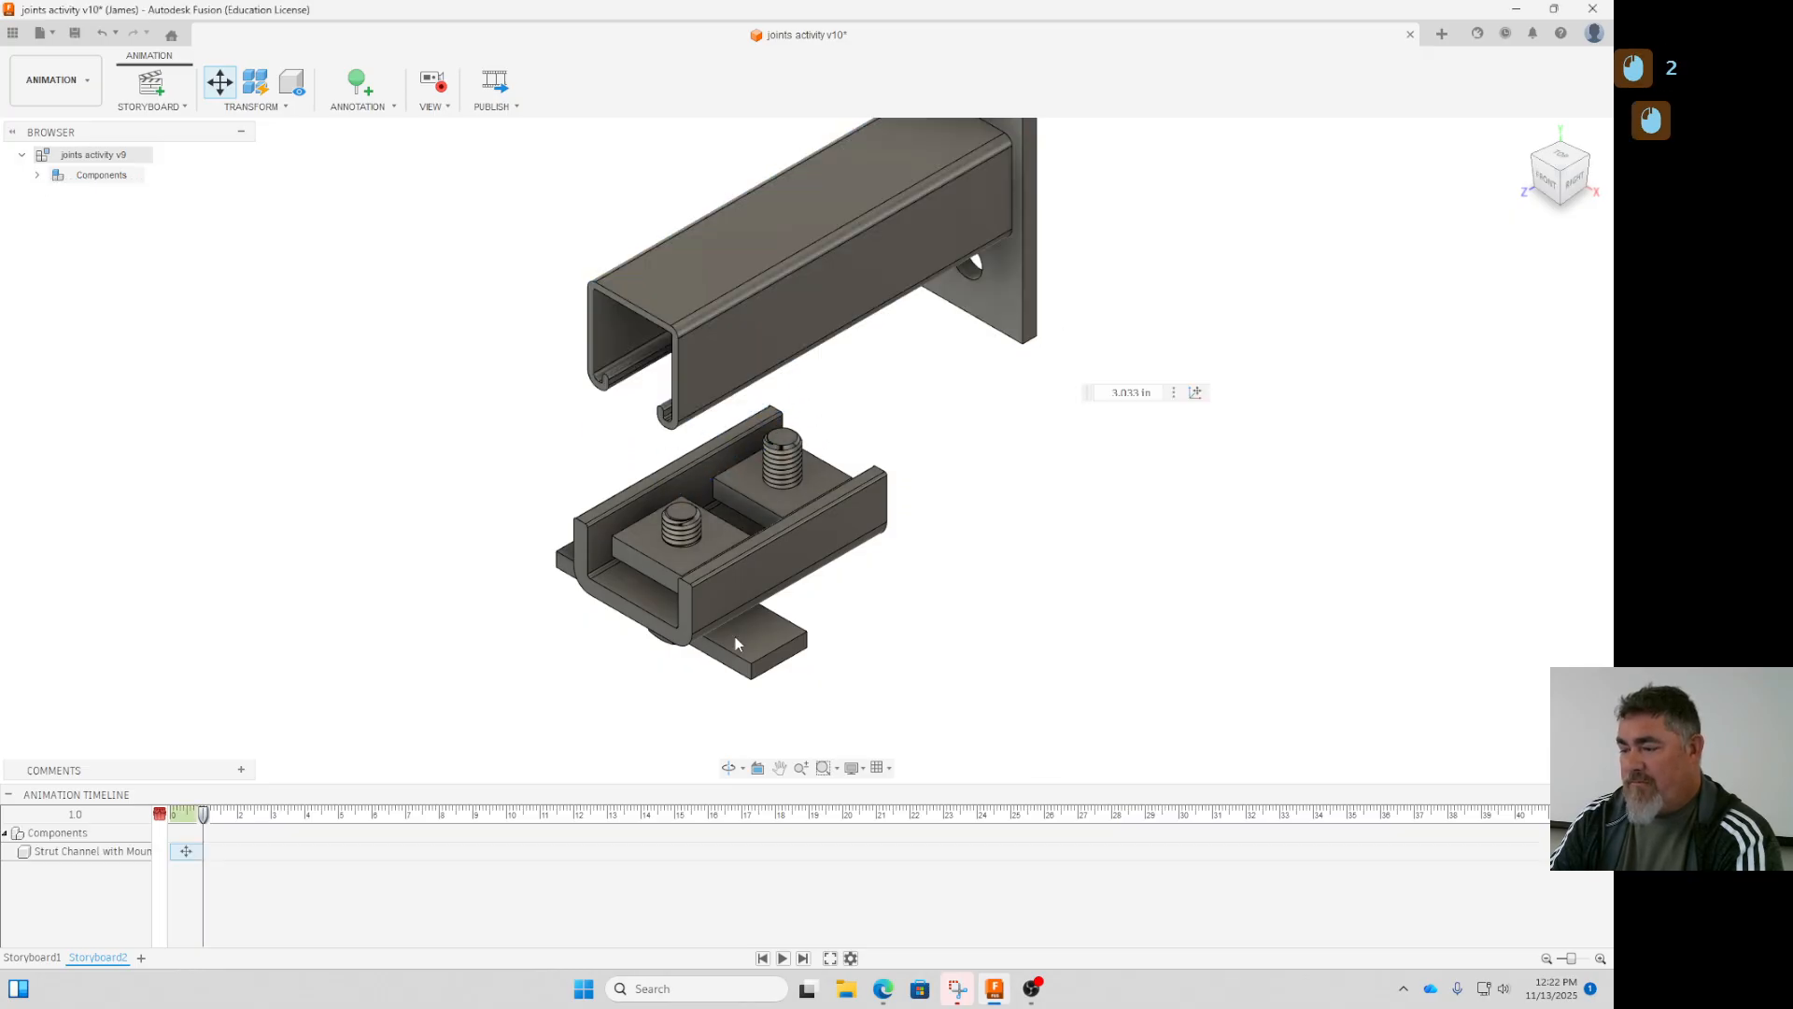
click(747, 642)
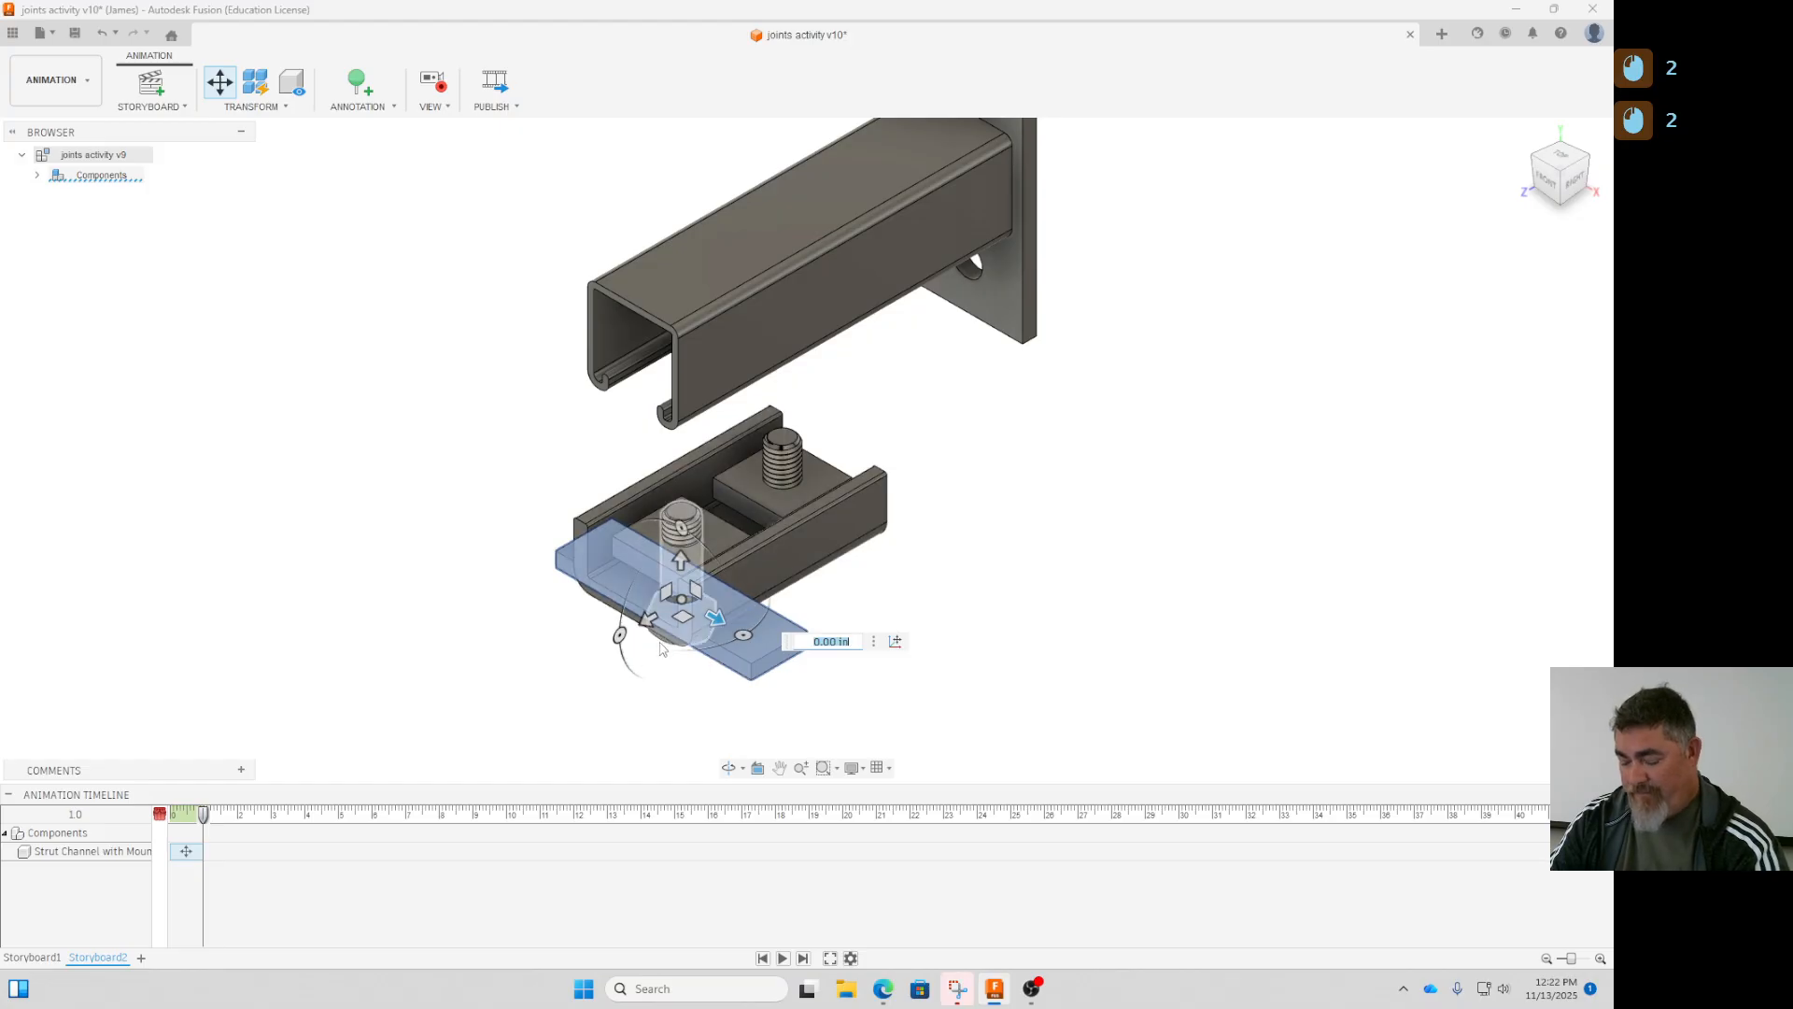
ctrl+click(681, 537)
ctrl+click(780, 467)
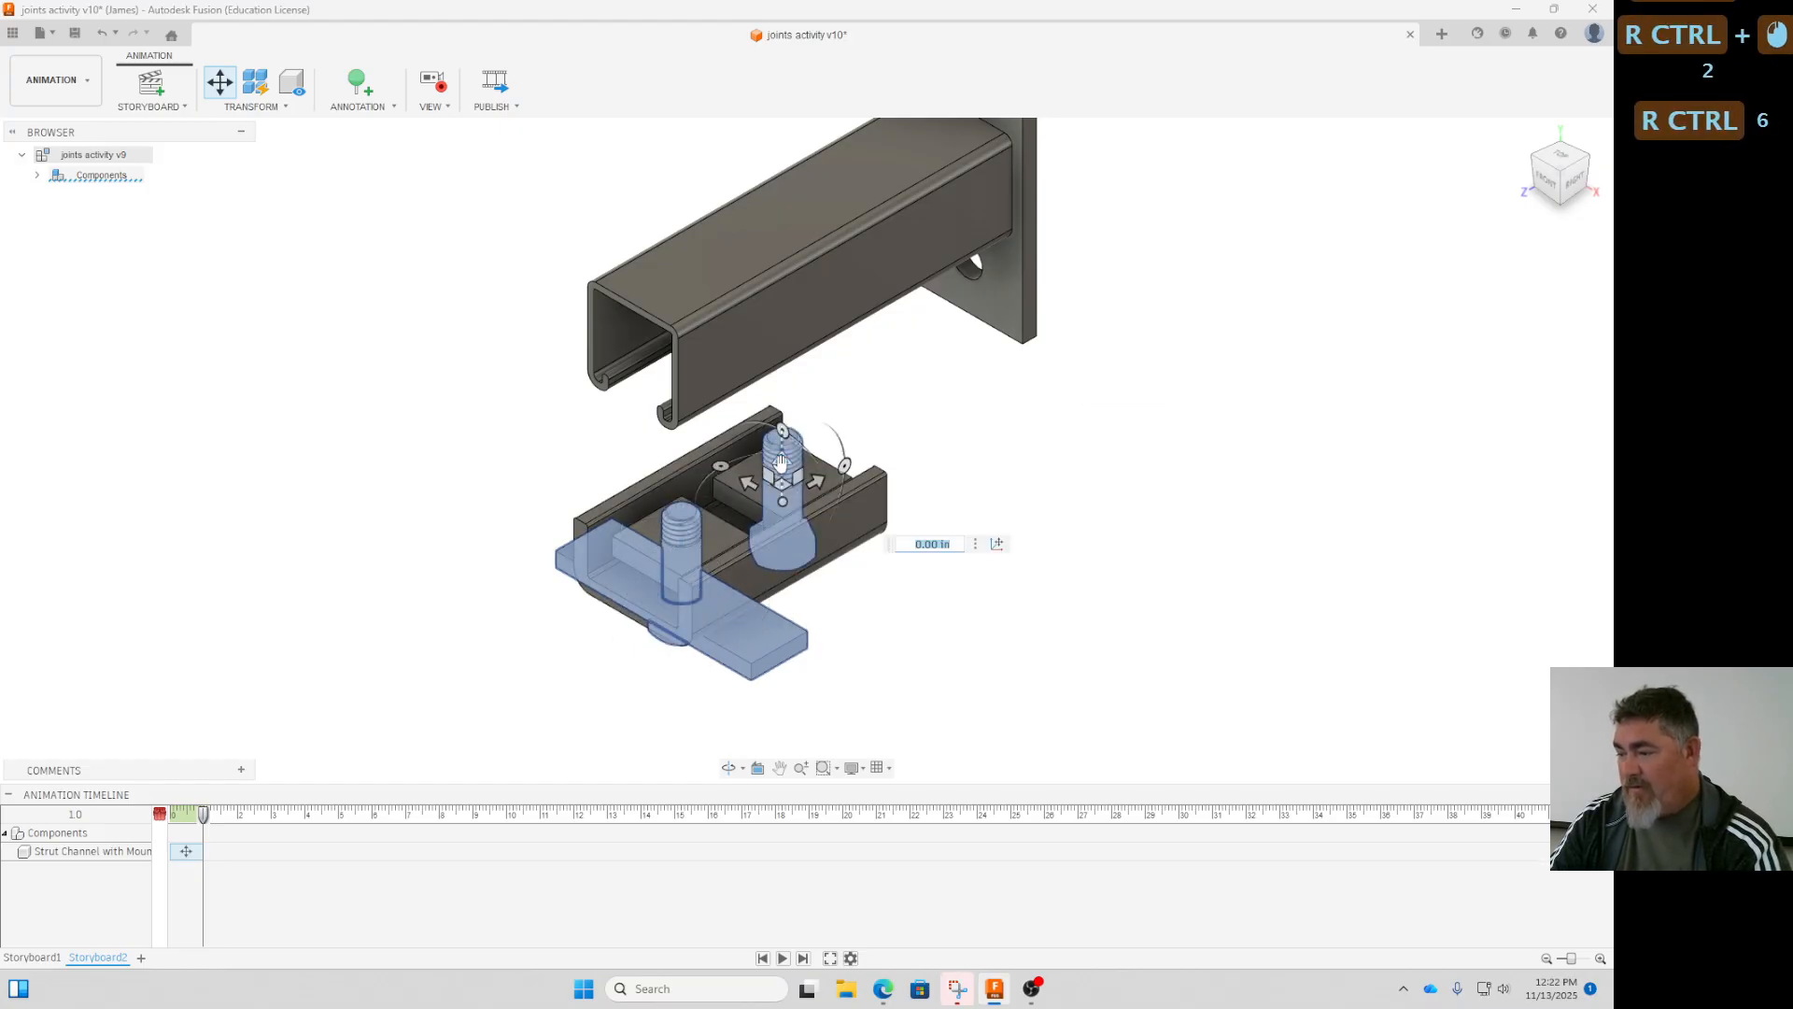
drag(785, 471, 797, 657)
- Move the front bolt about 2.17 in further down so it clears the hole in the strut tab
click(983, 553)
middle_drag(985, 552, 1011, 400)
click(713, 594)
drag(713, 594, 707, 685)
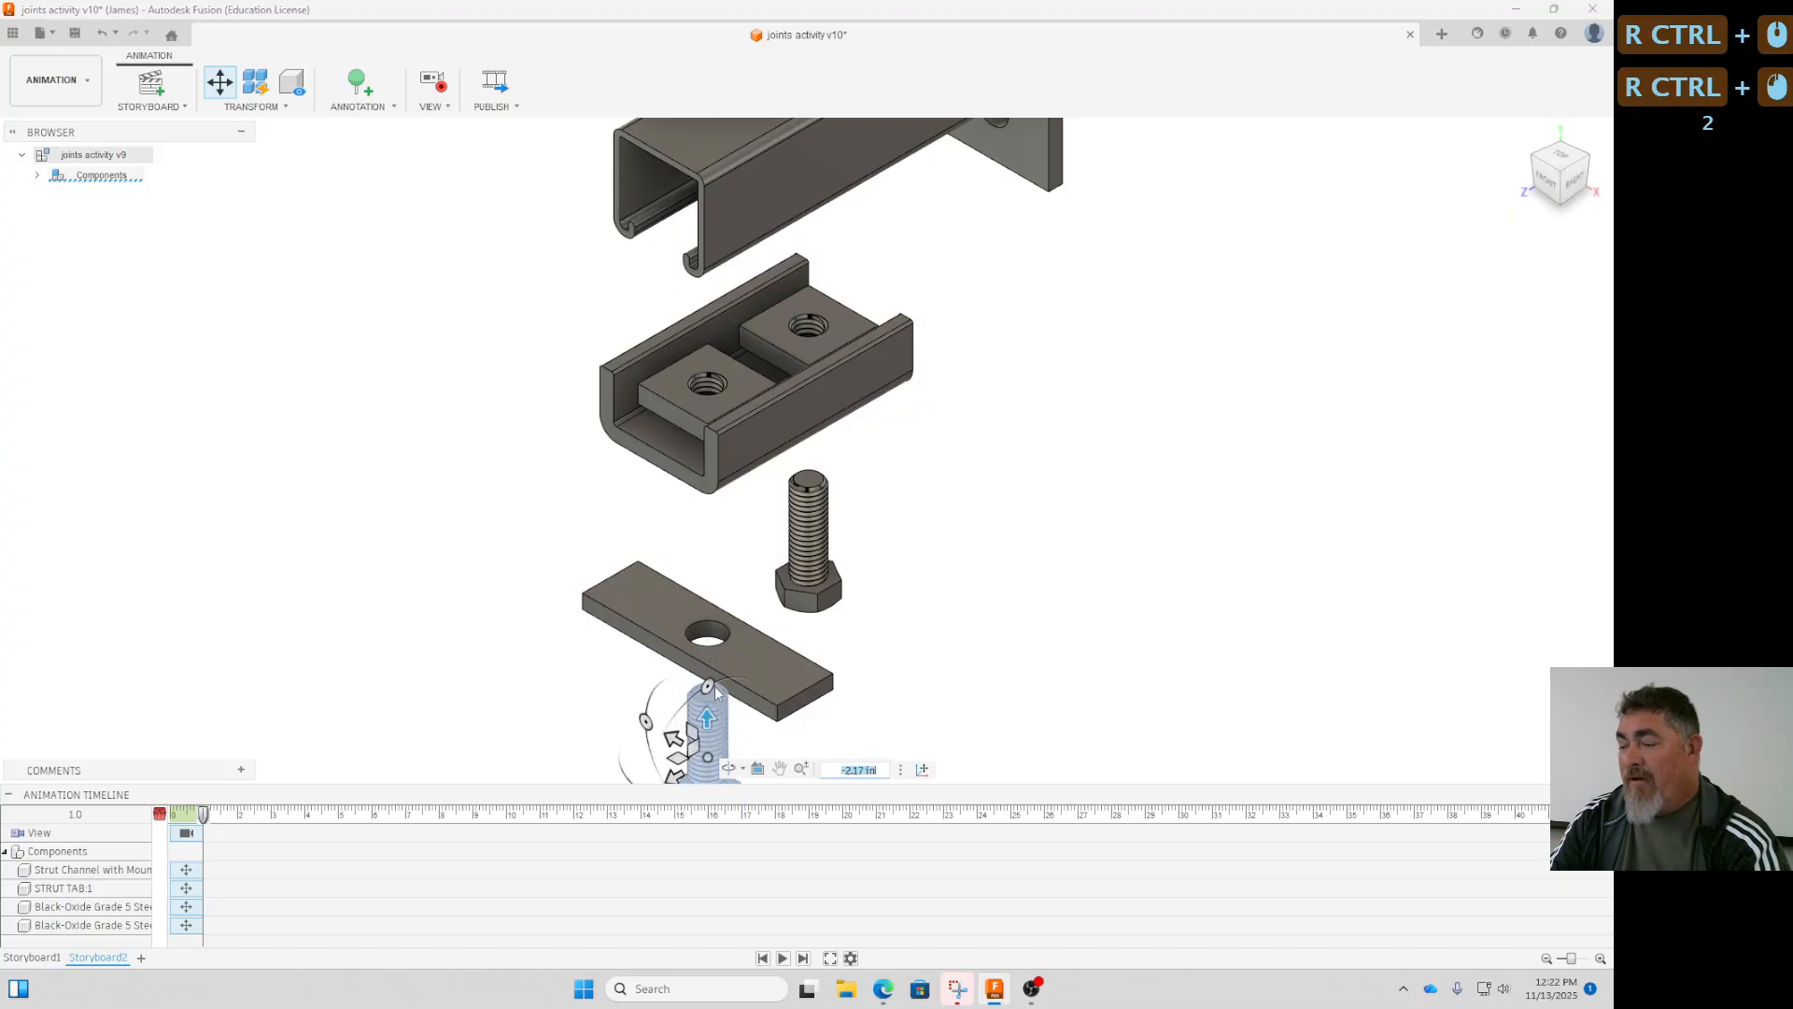
- Leave component moving and save the design containing the second storyboard, with the version description "User Saved"
click(1027, 542)
scroll(1021, 543, down, 3)
middle_drag(1068, 523, 999, 563)
scroll(999, 563, down, 1)
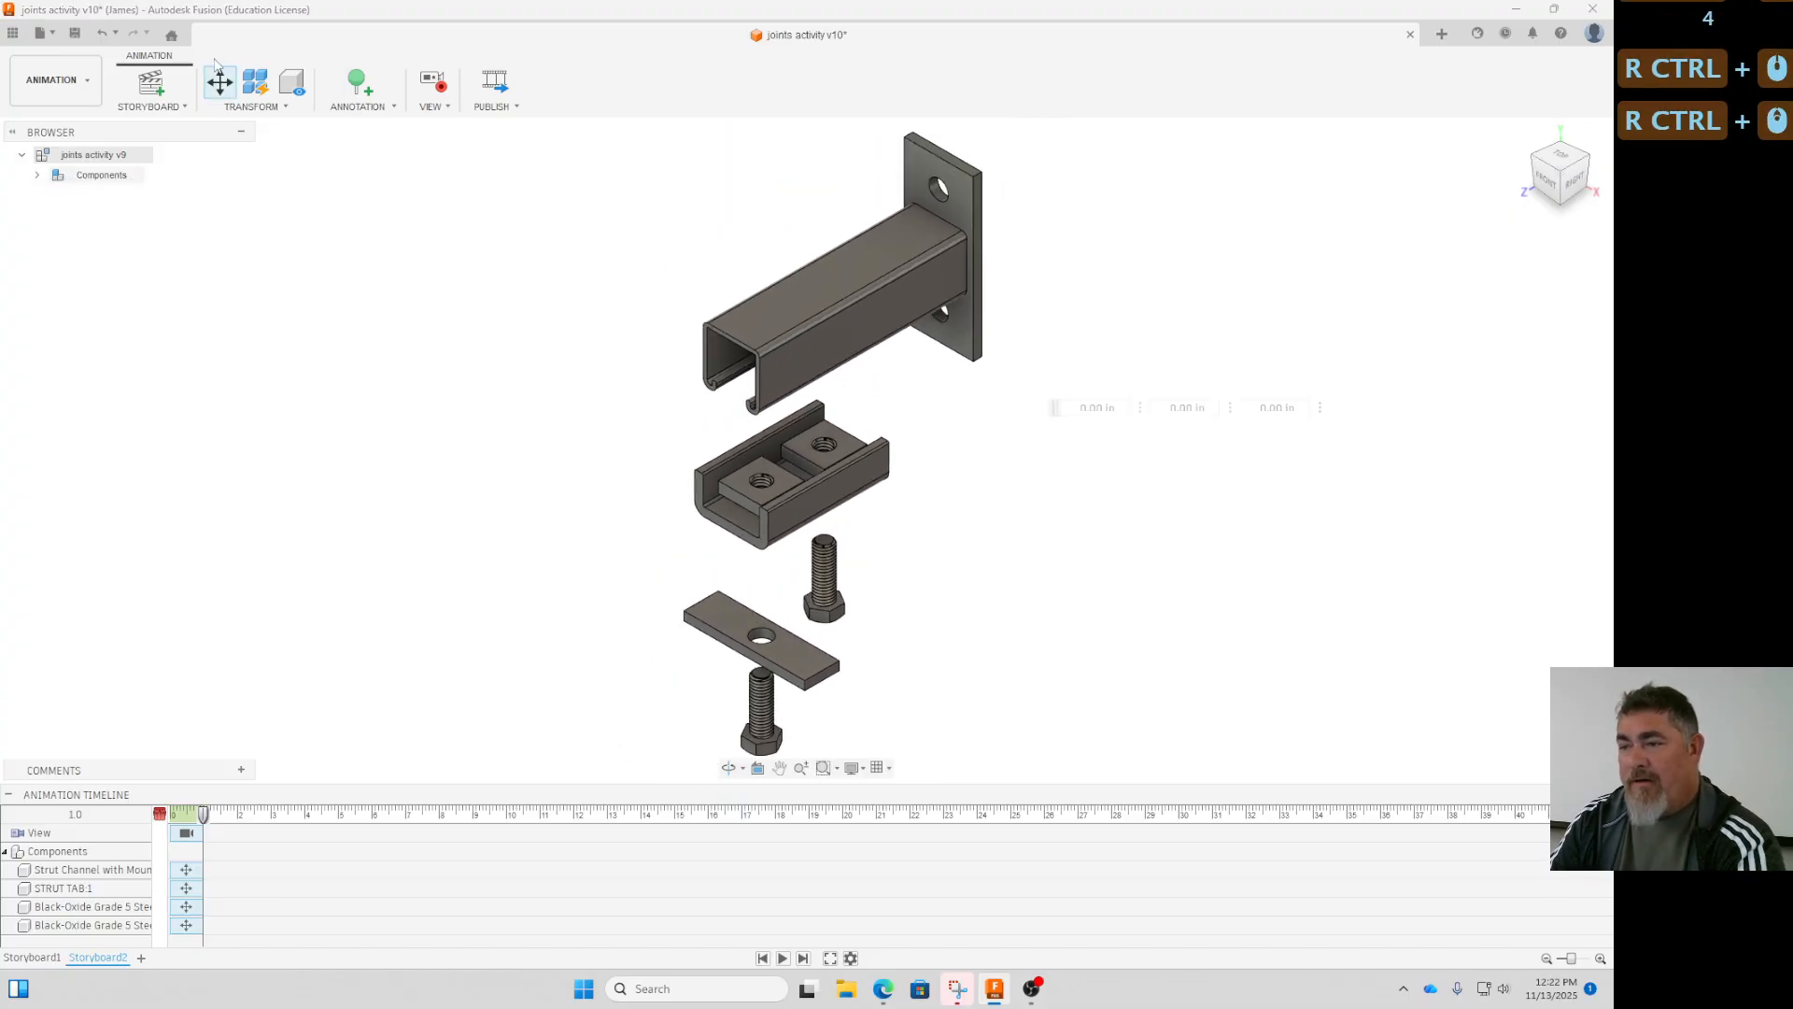
click(74, 35)
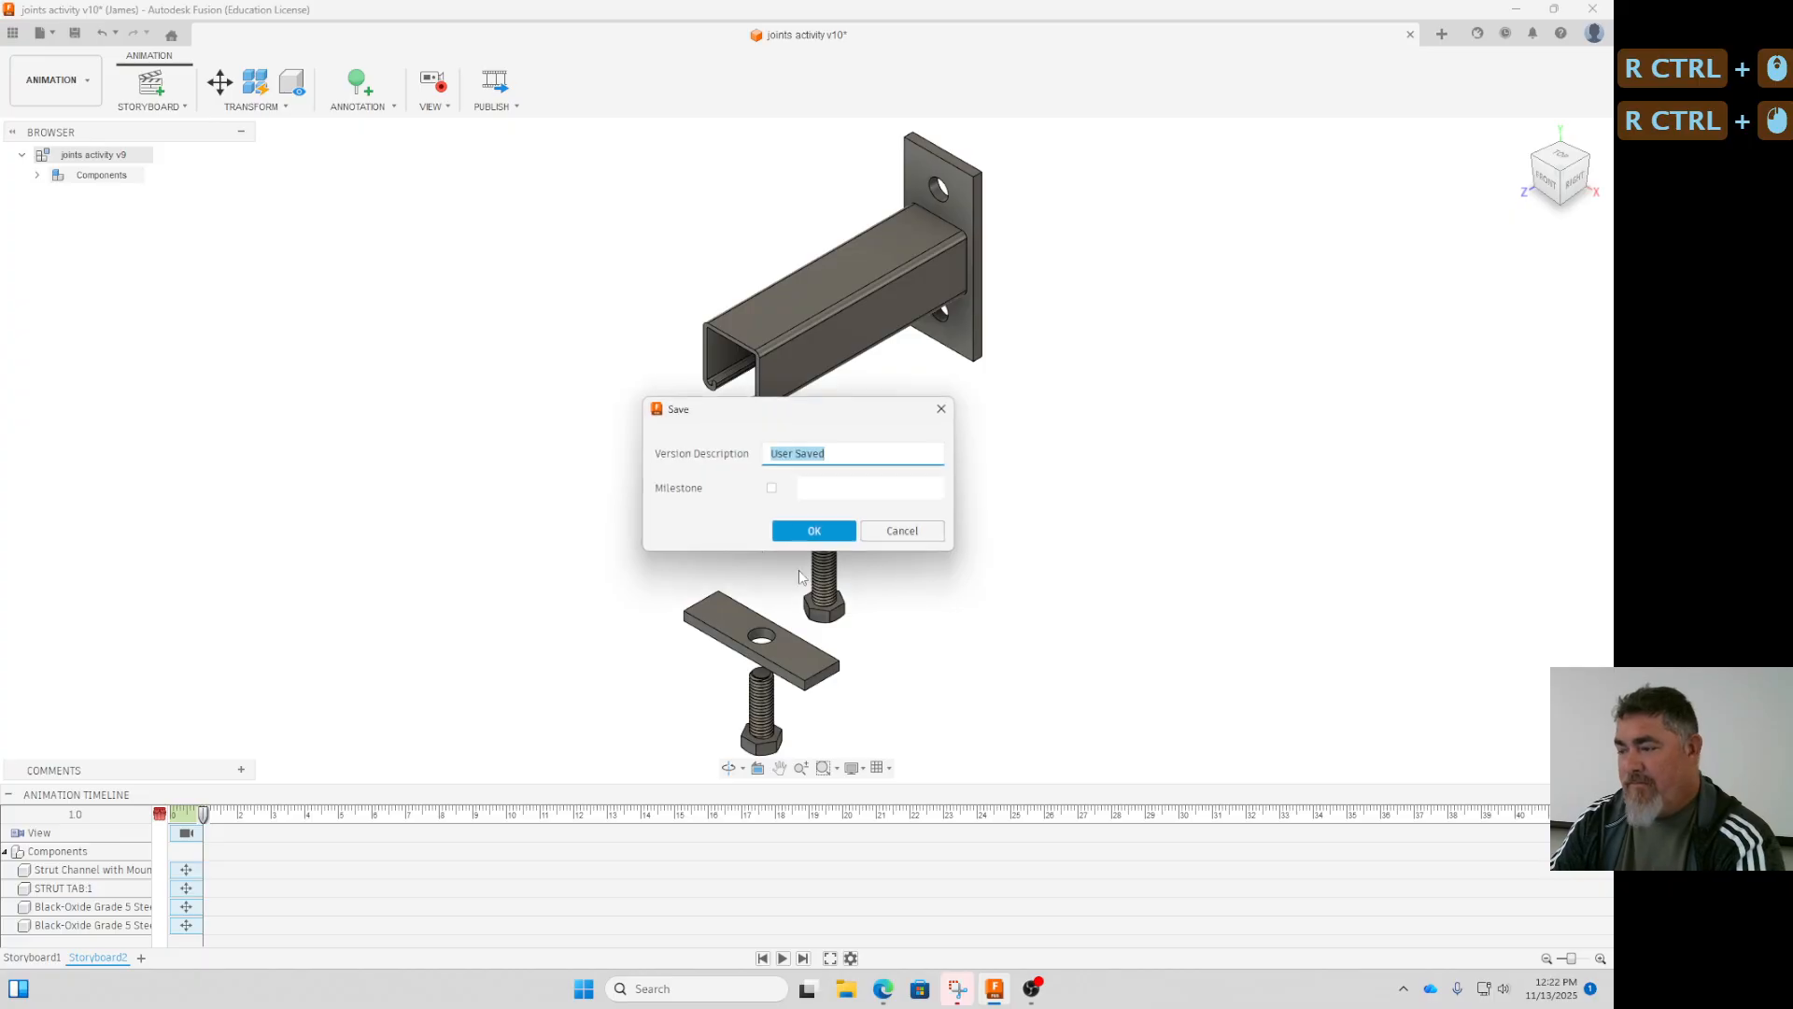
click(813, 531)
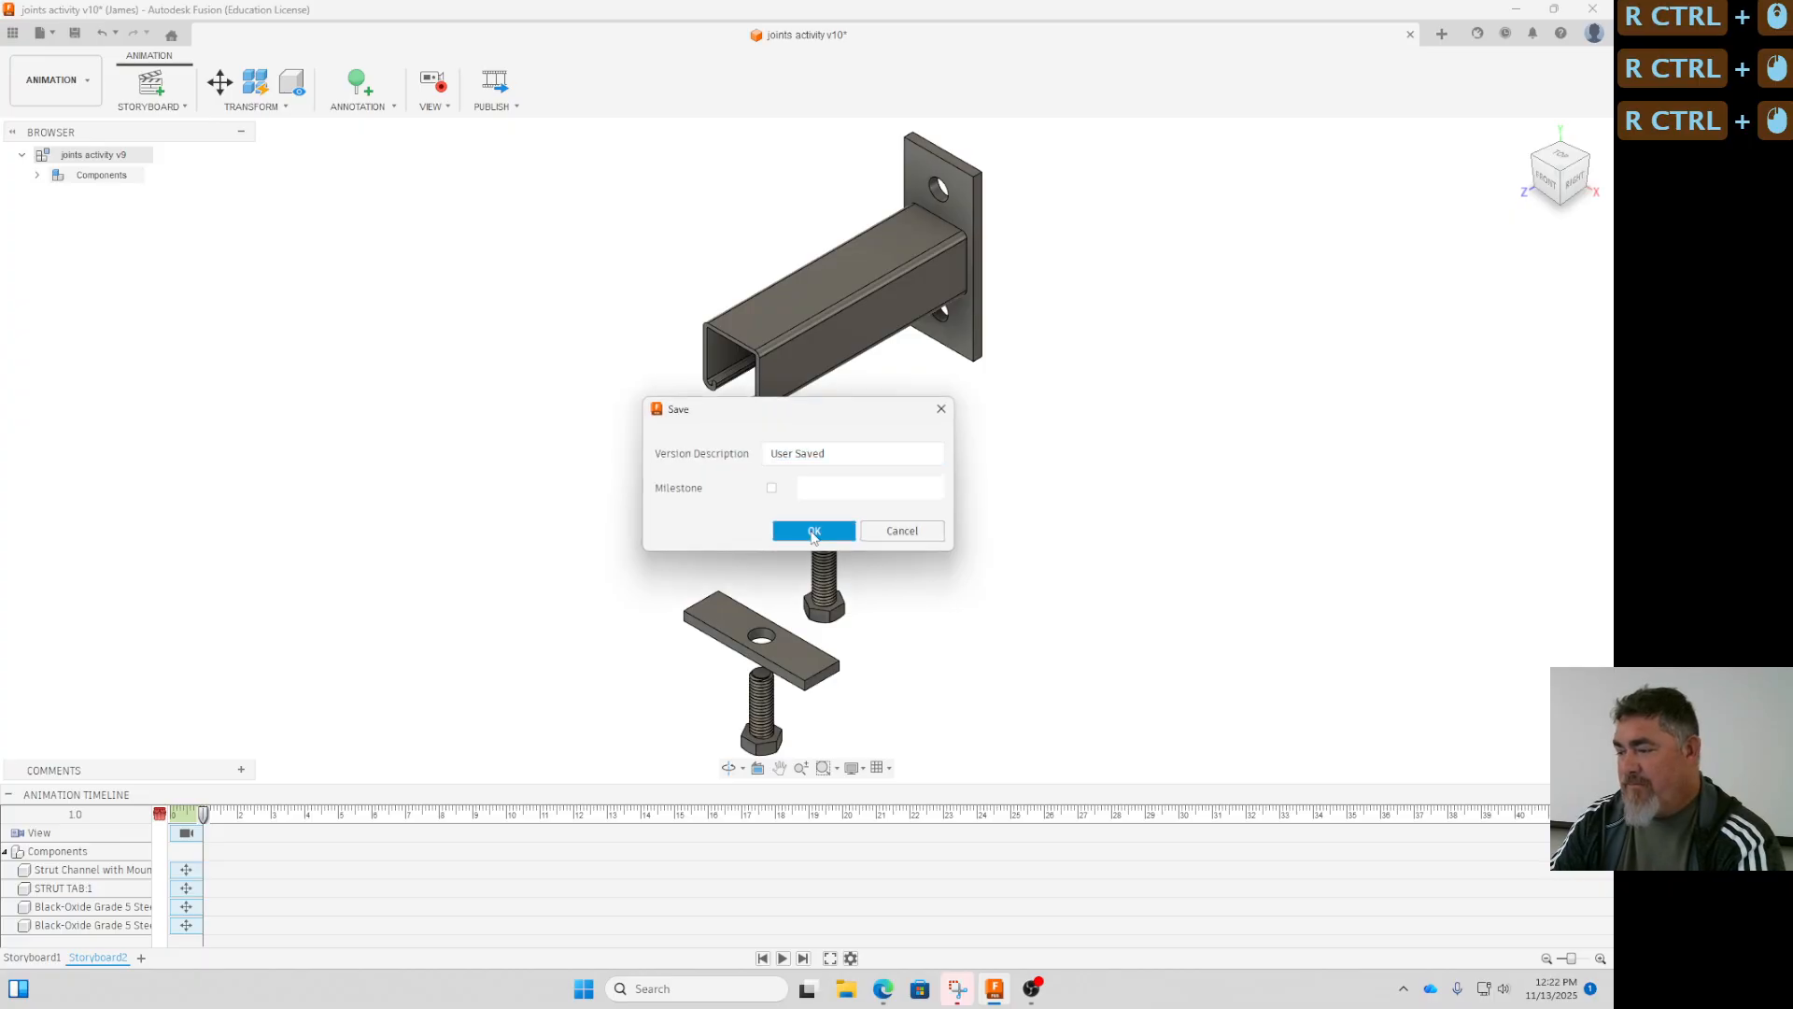
- Switch to the Design workspace and start creating a drawing from the top-level joints activity assembly
click(51, 80)
click(42, 121)
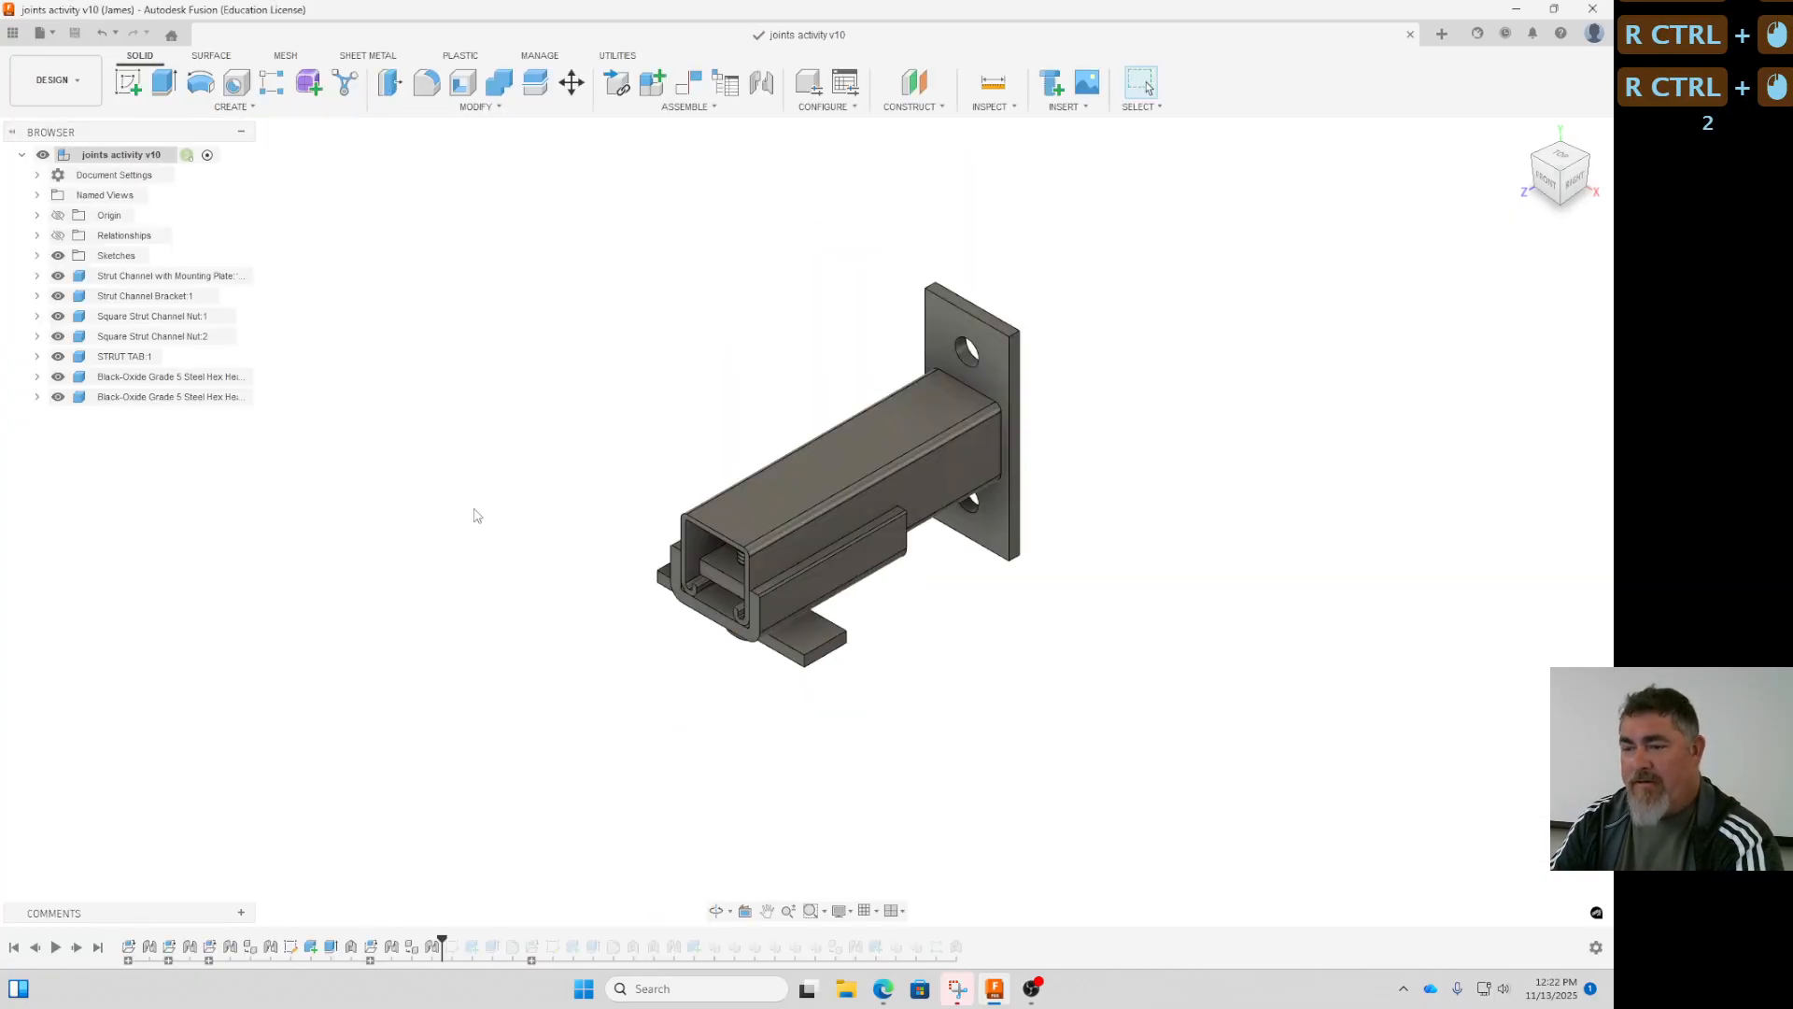
right_click(130, 152)
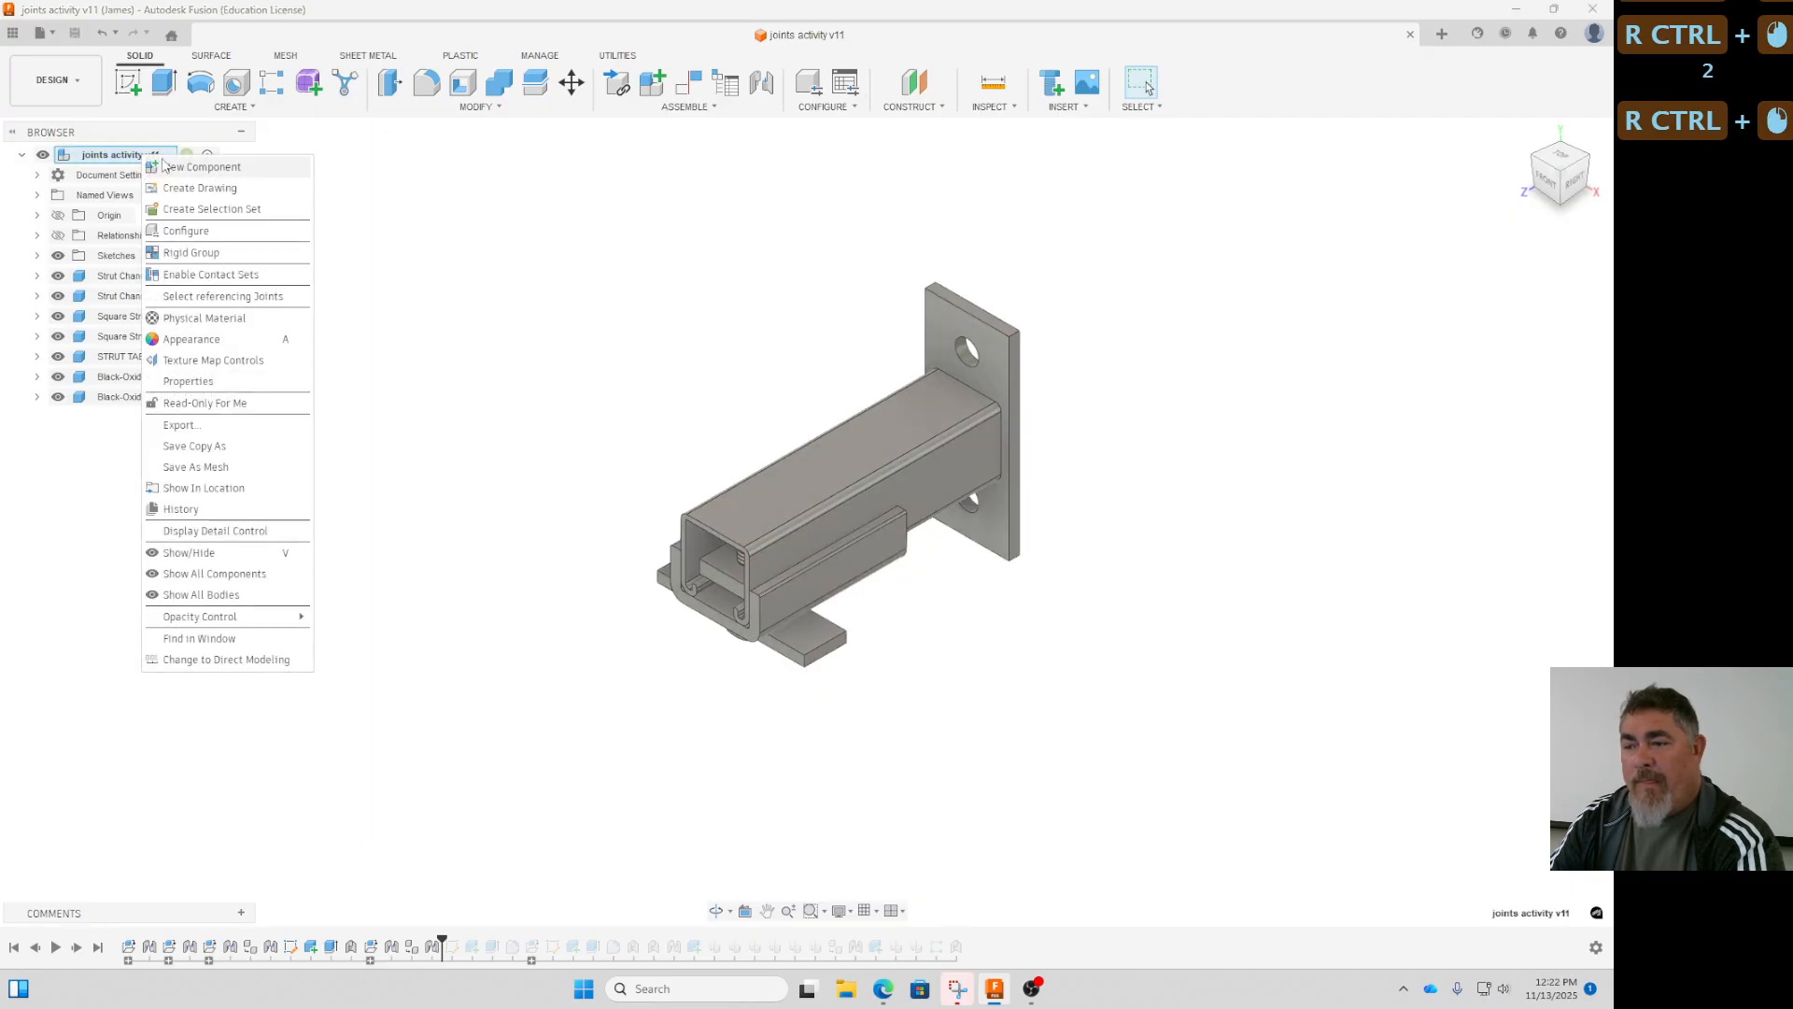
click(215, 191)
- Generate the full-assembly drawing automatically from the drawing template named "template" and dismiss the generation notice
click(1490, 255)
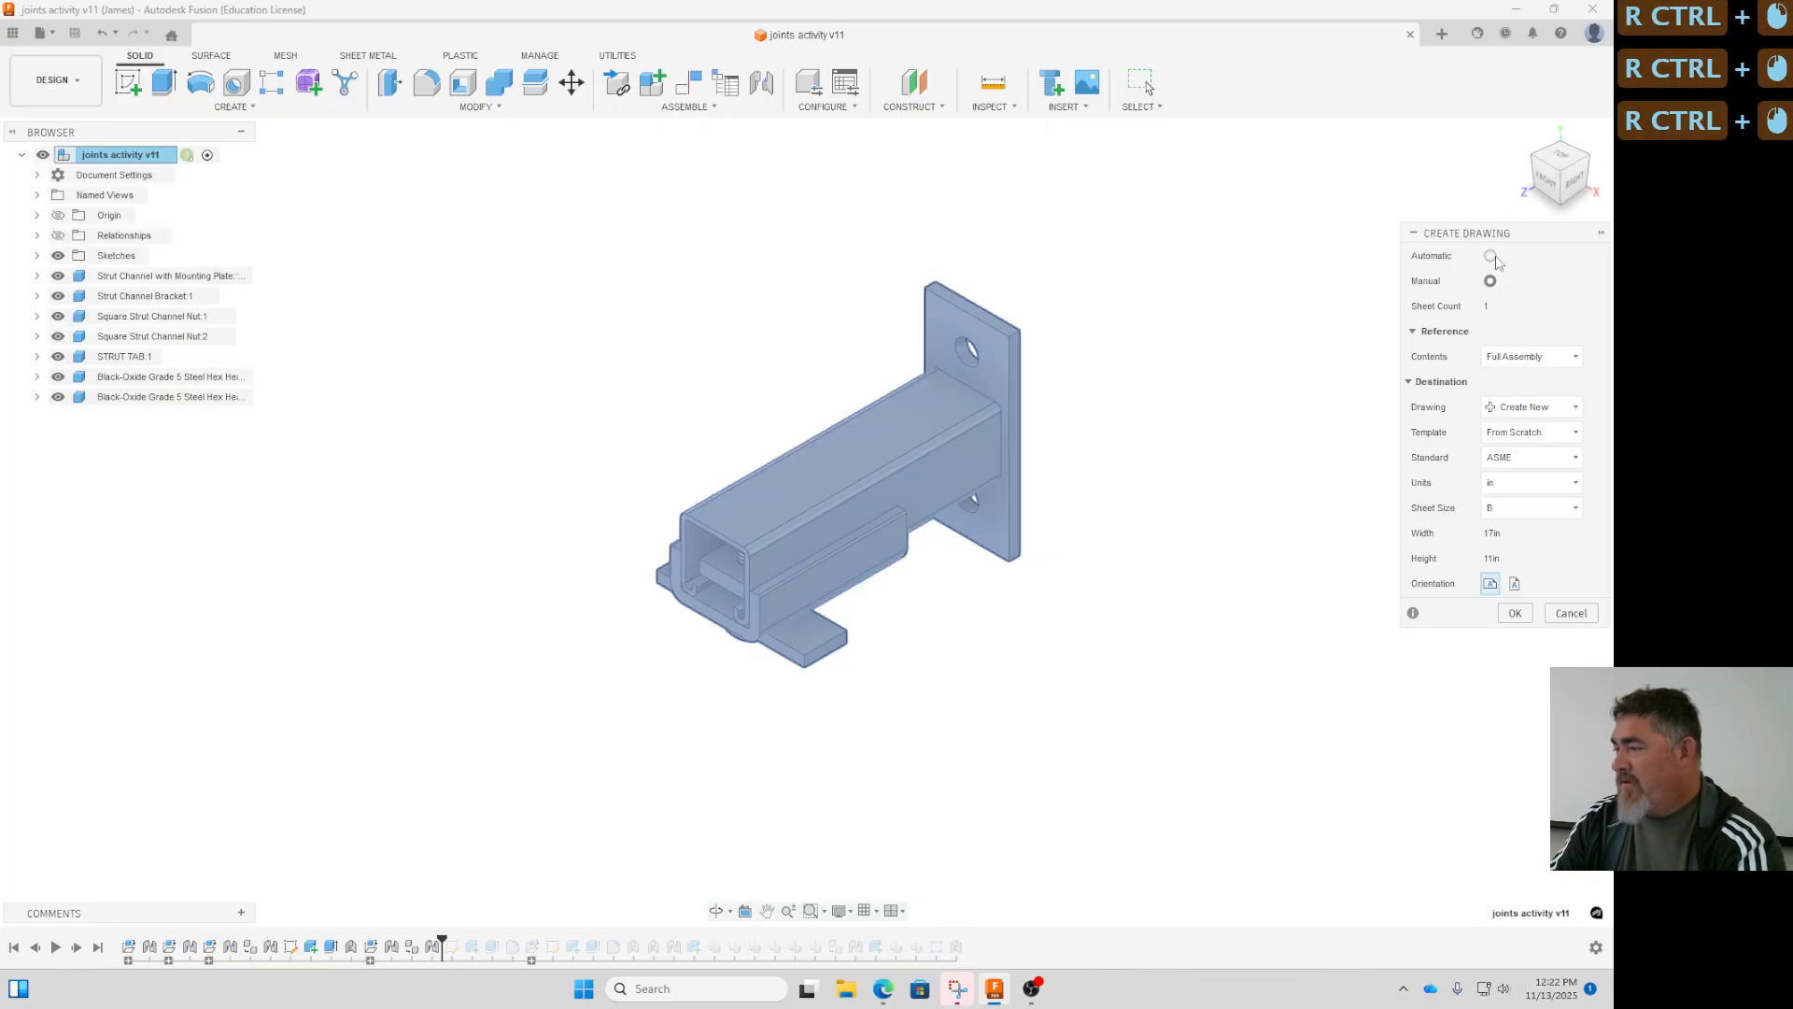
click(1490, 282)
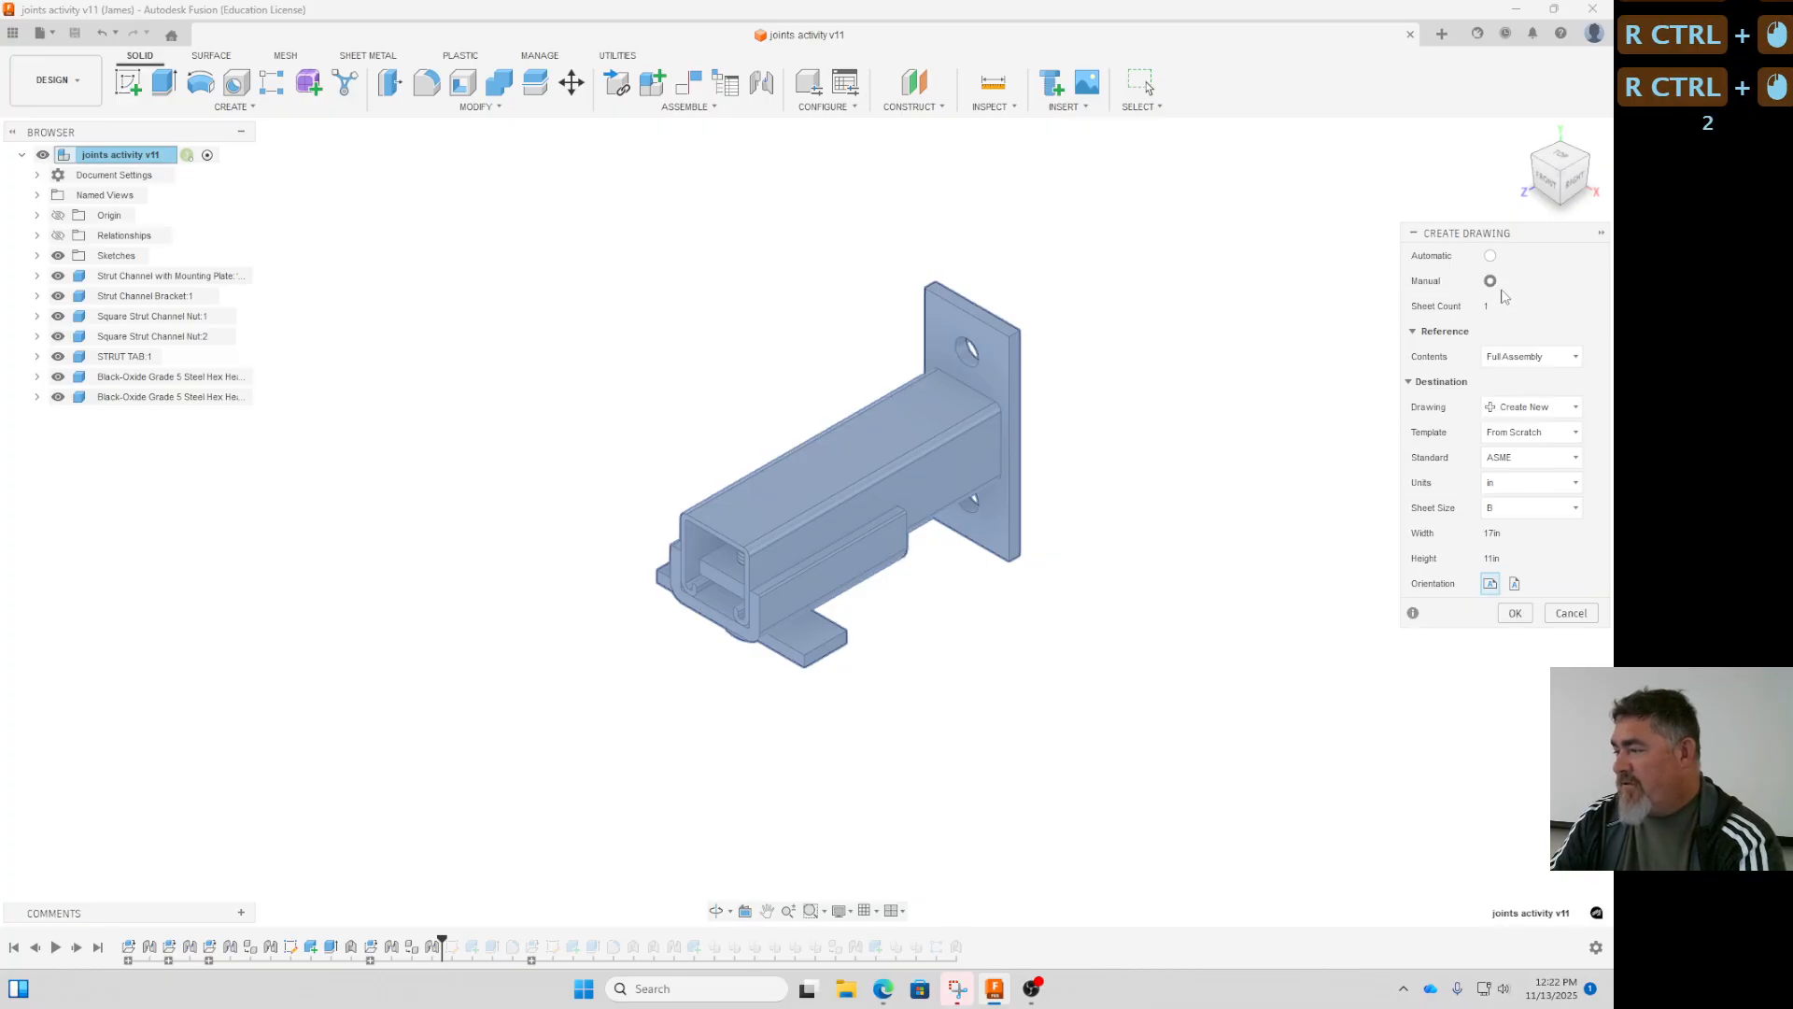
click(1523, 432)
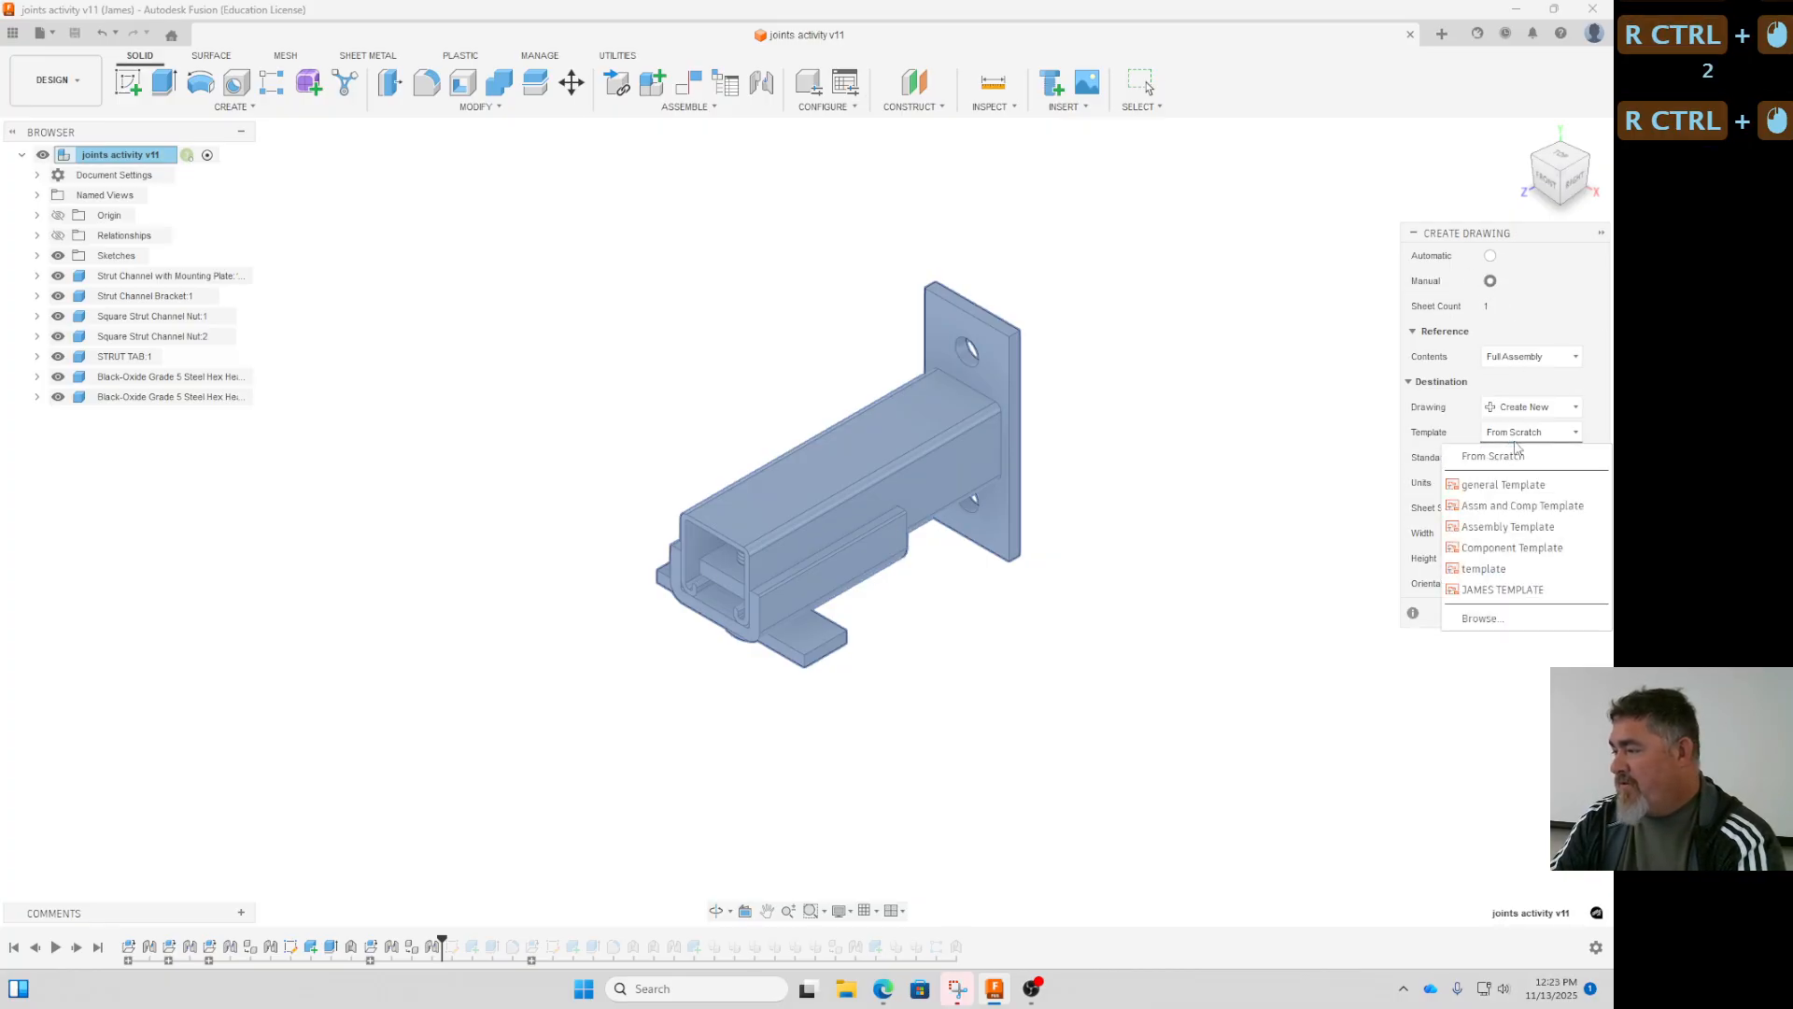
click(1485, 569)
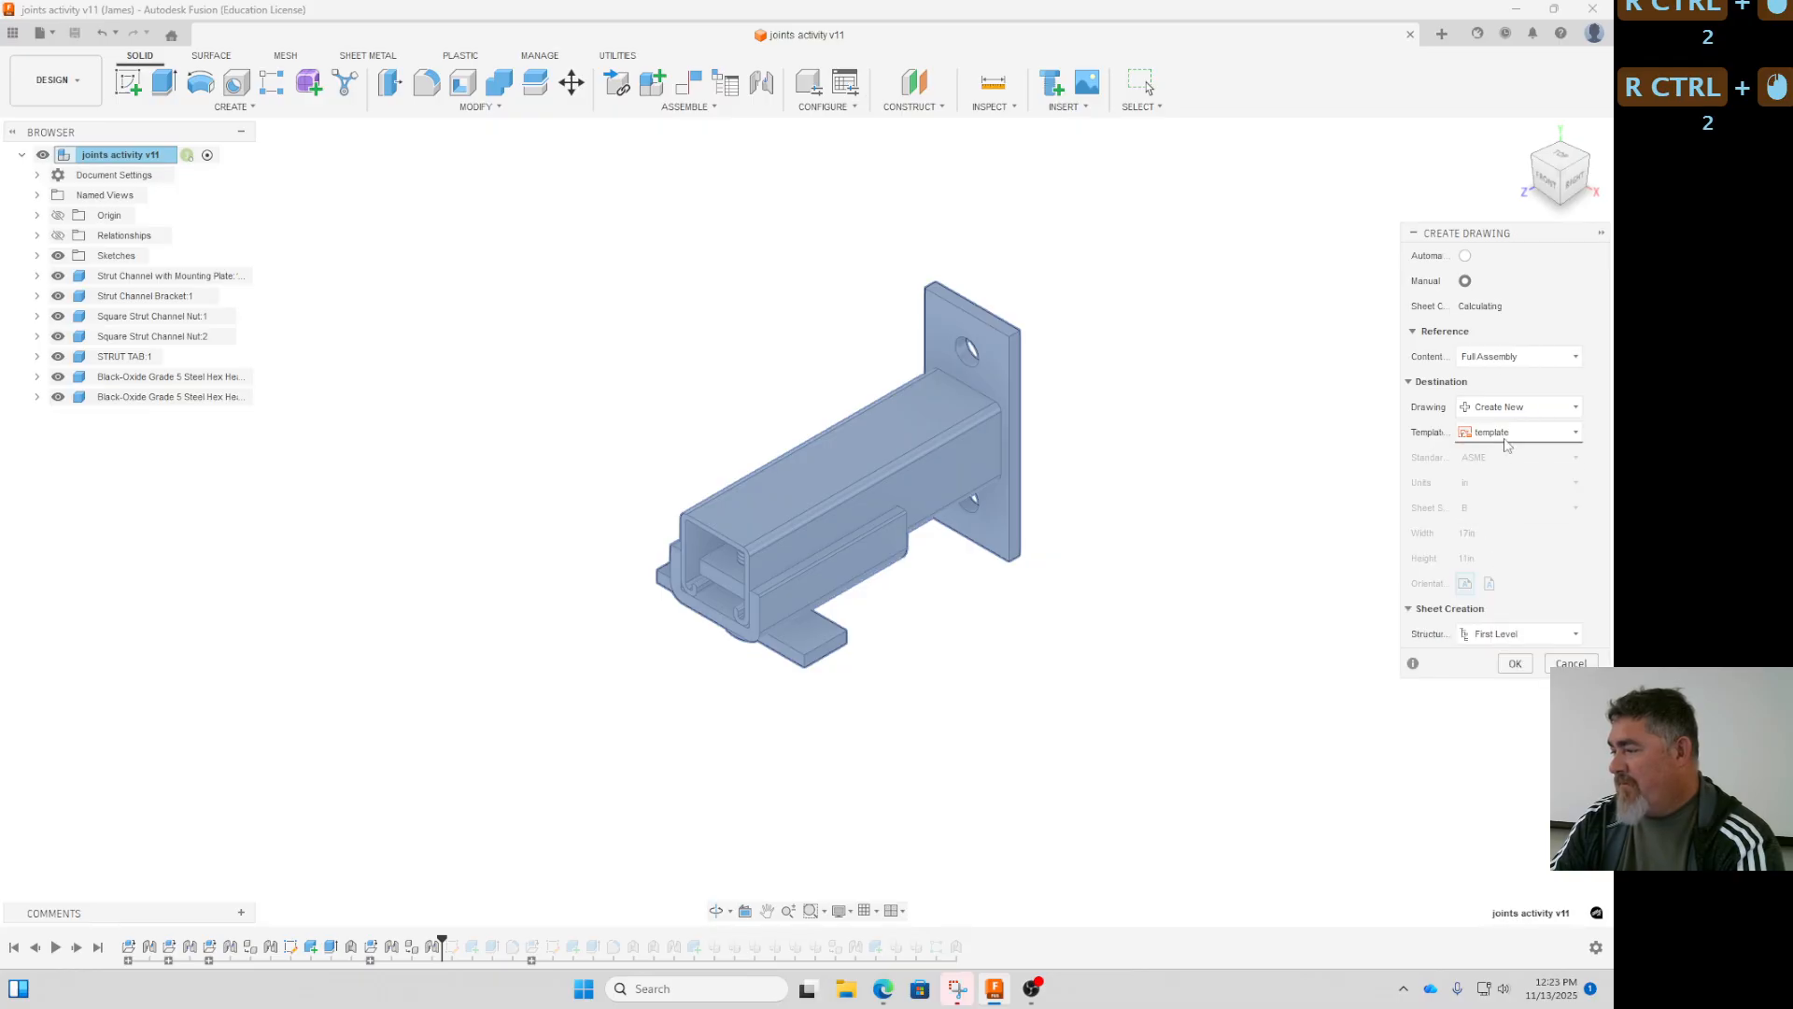
ctrl+click(1466, 285)
ctrl+click(1468, 283)
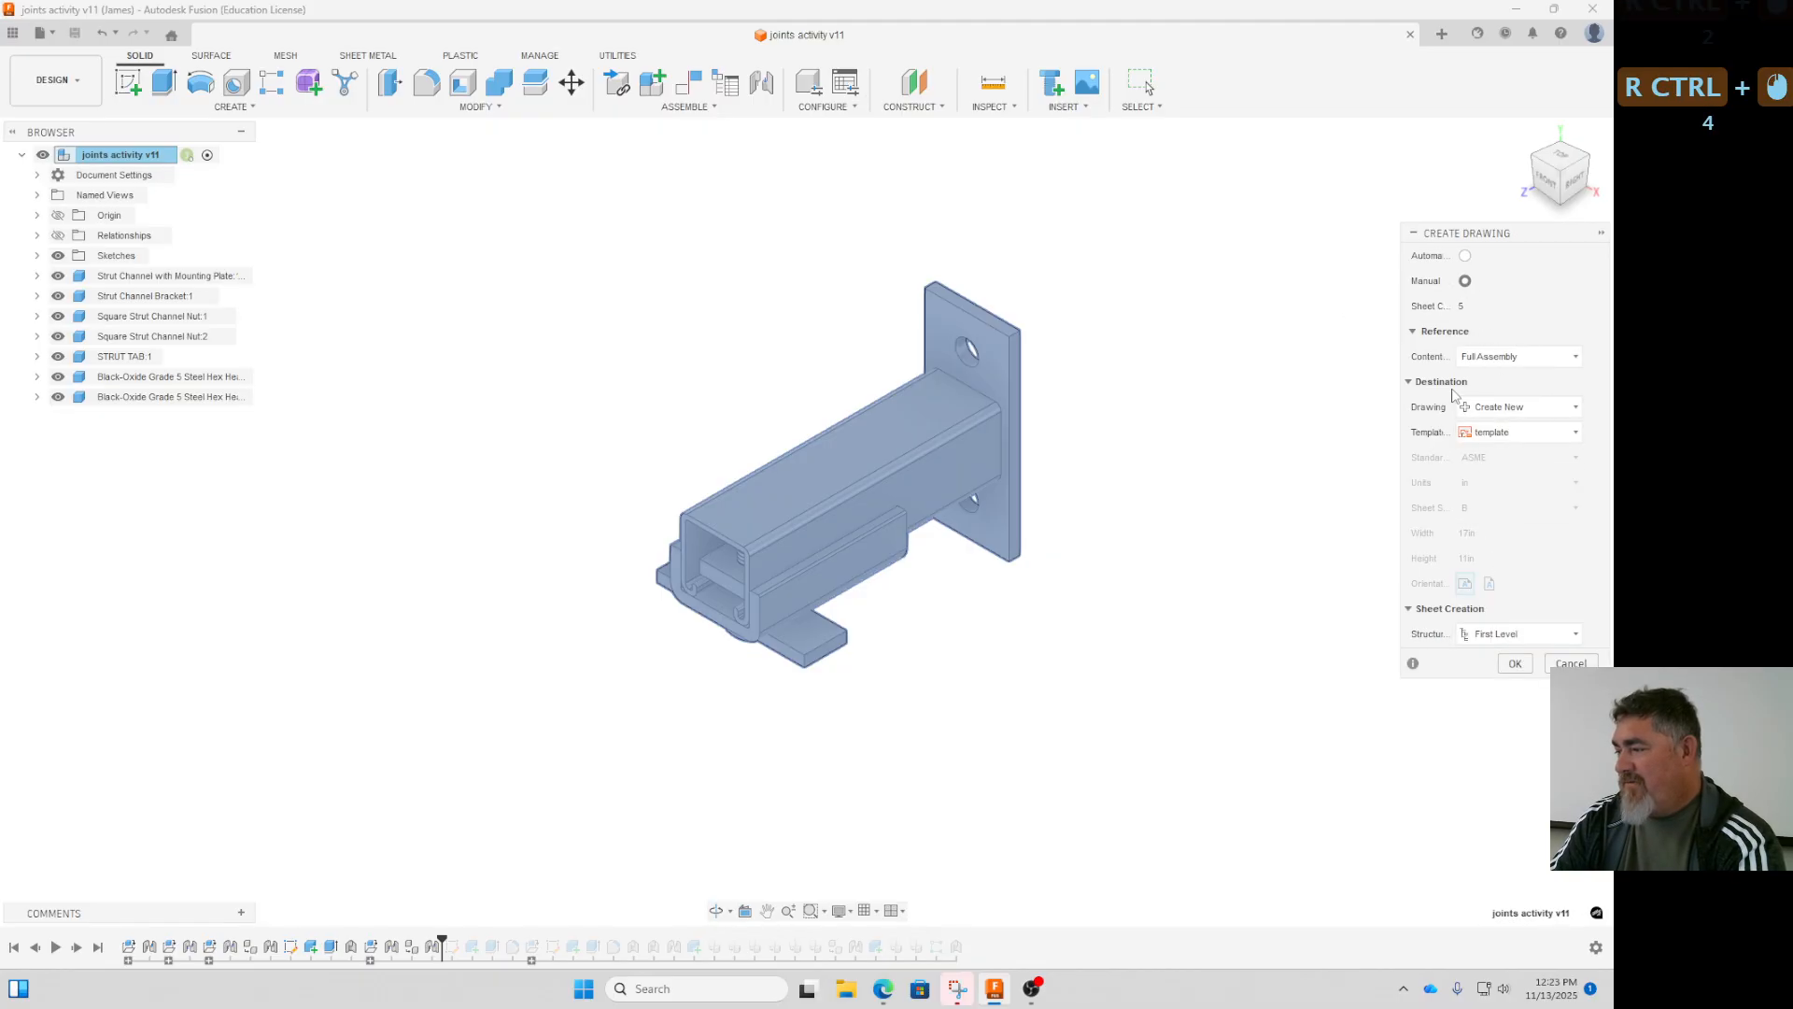
ctrl+click(1467, 267)
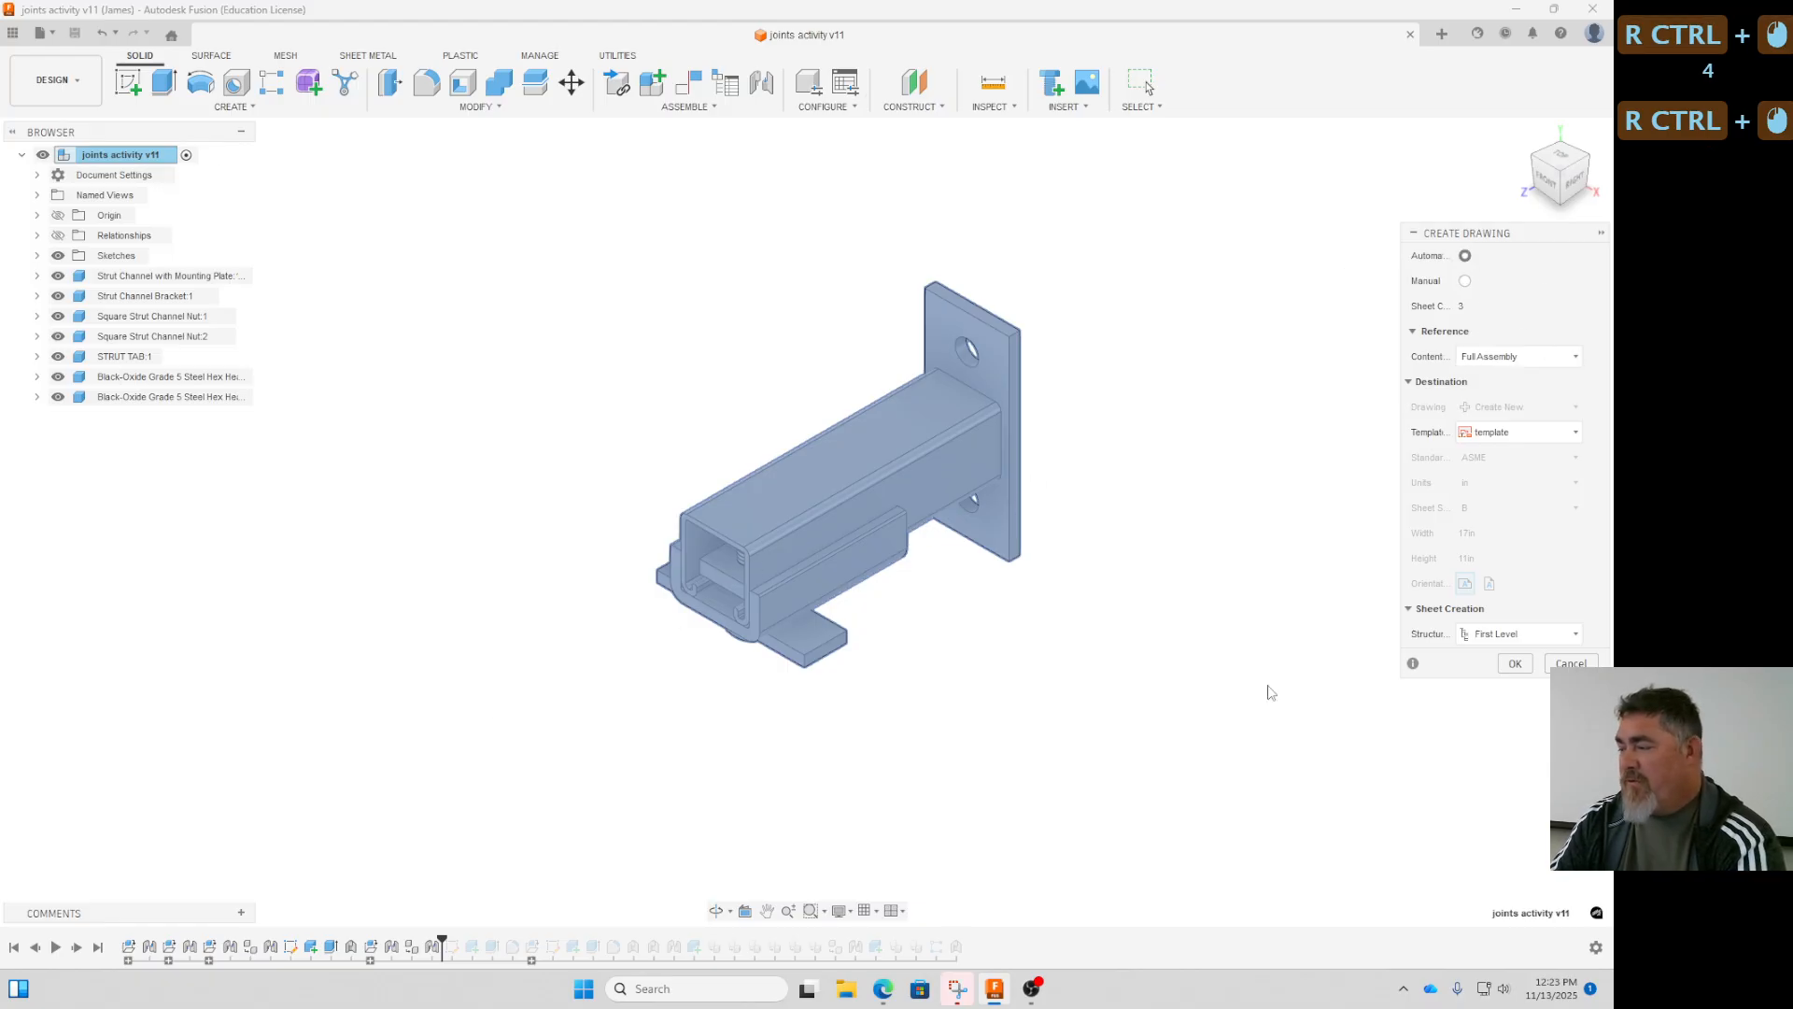
ctrl+click(1513, 665)
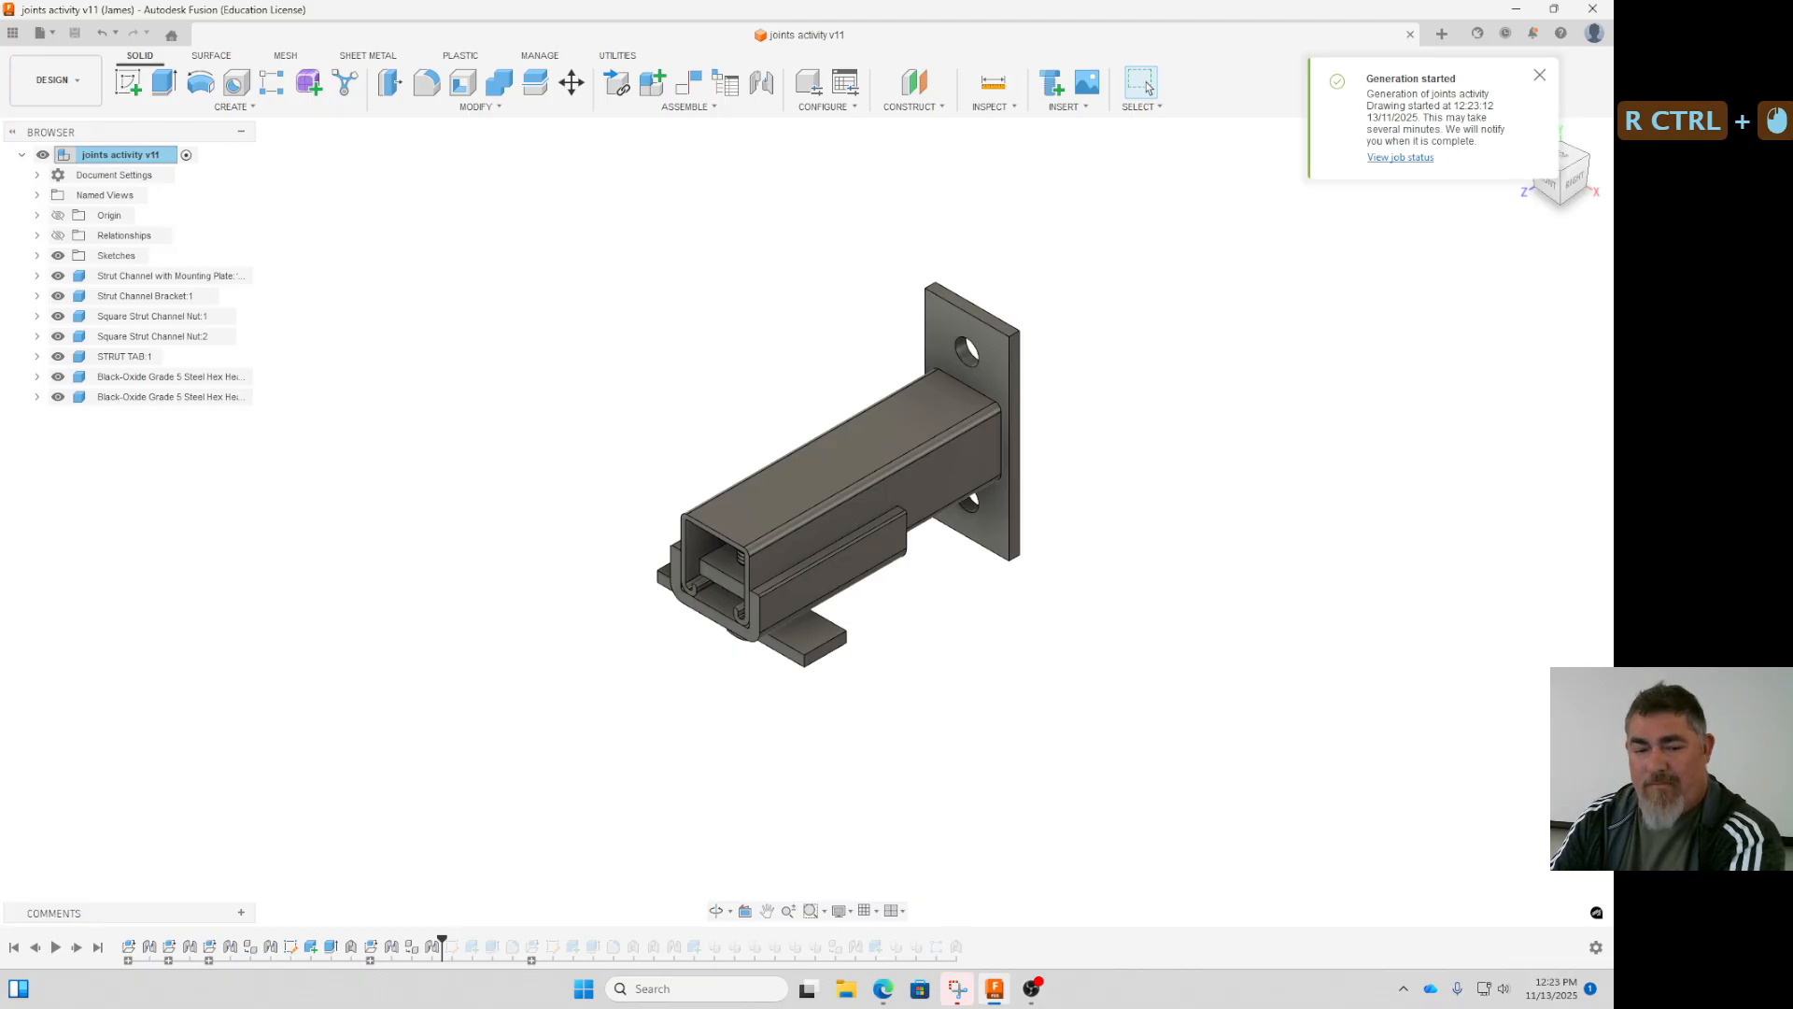
ctrl+click(1485, 97)
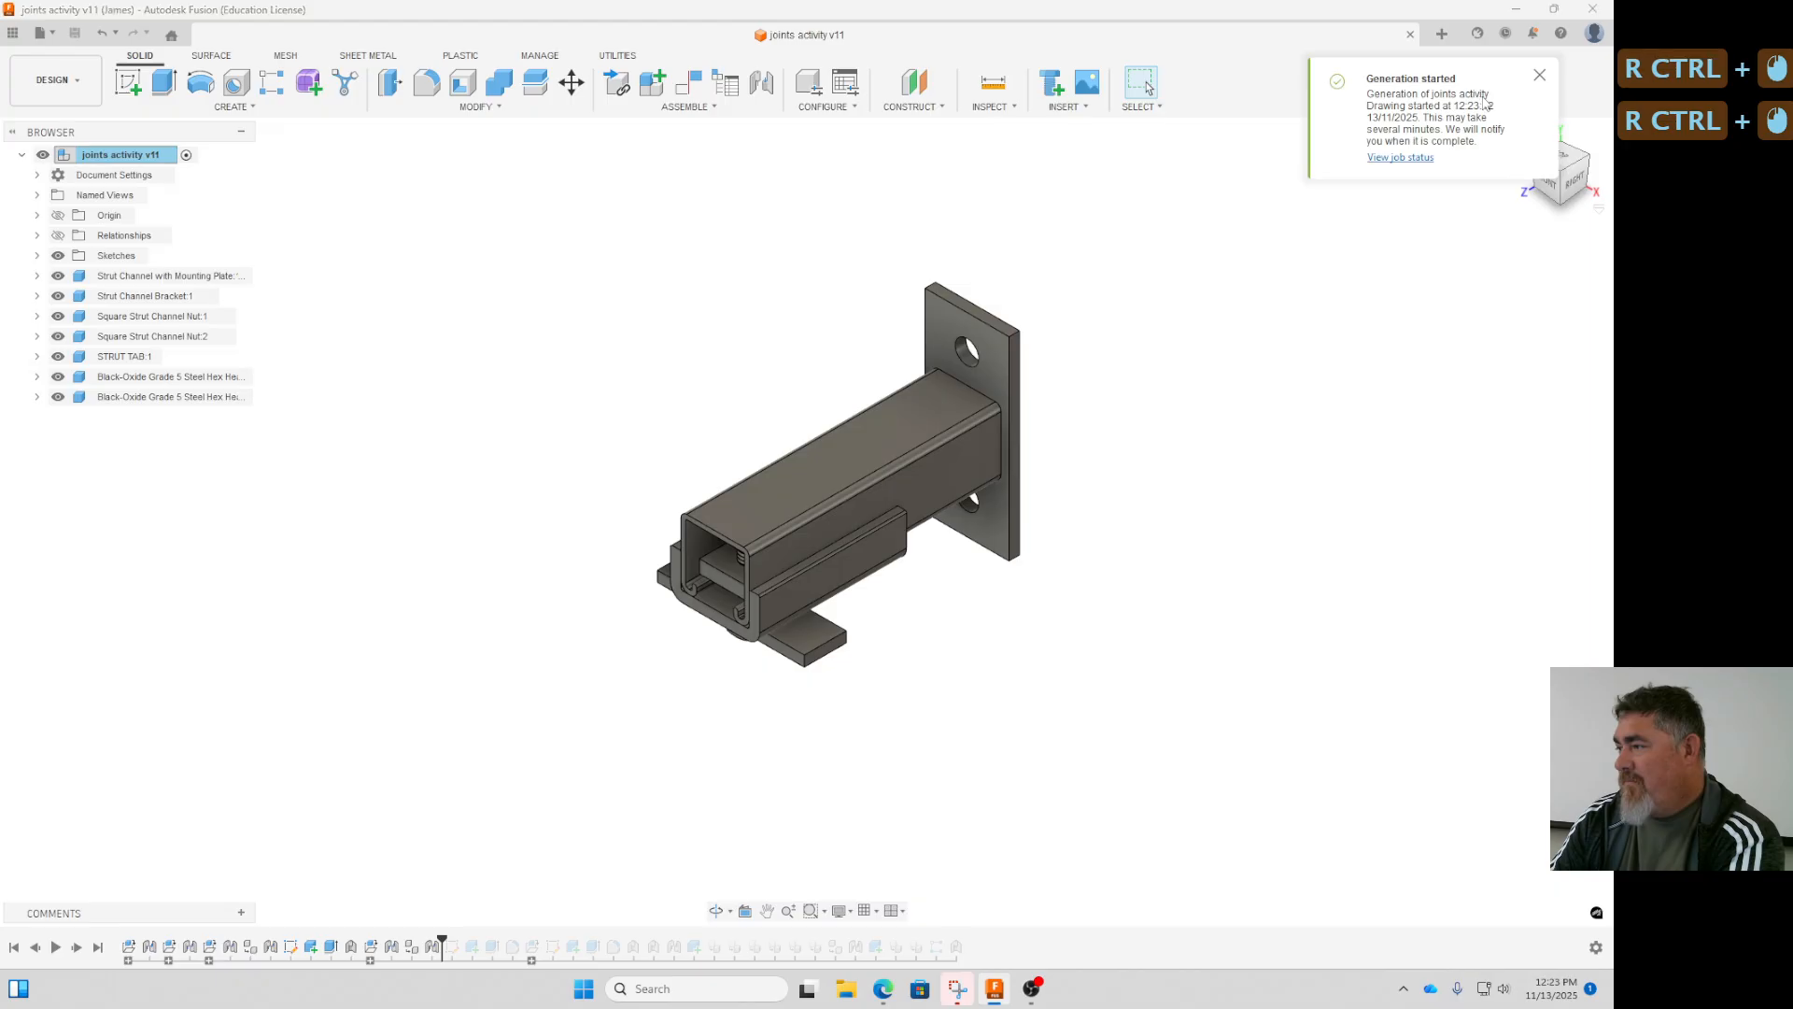
ctrl+click(1541, 82)
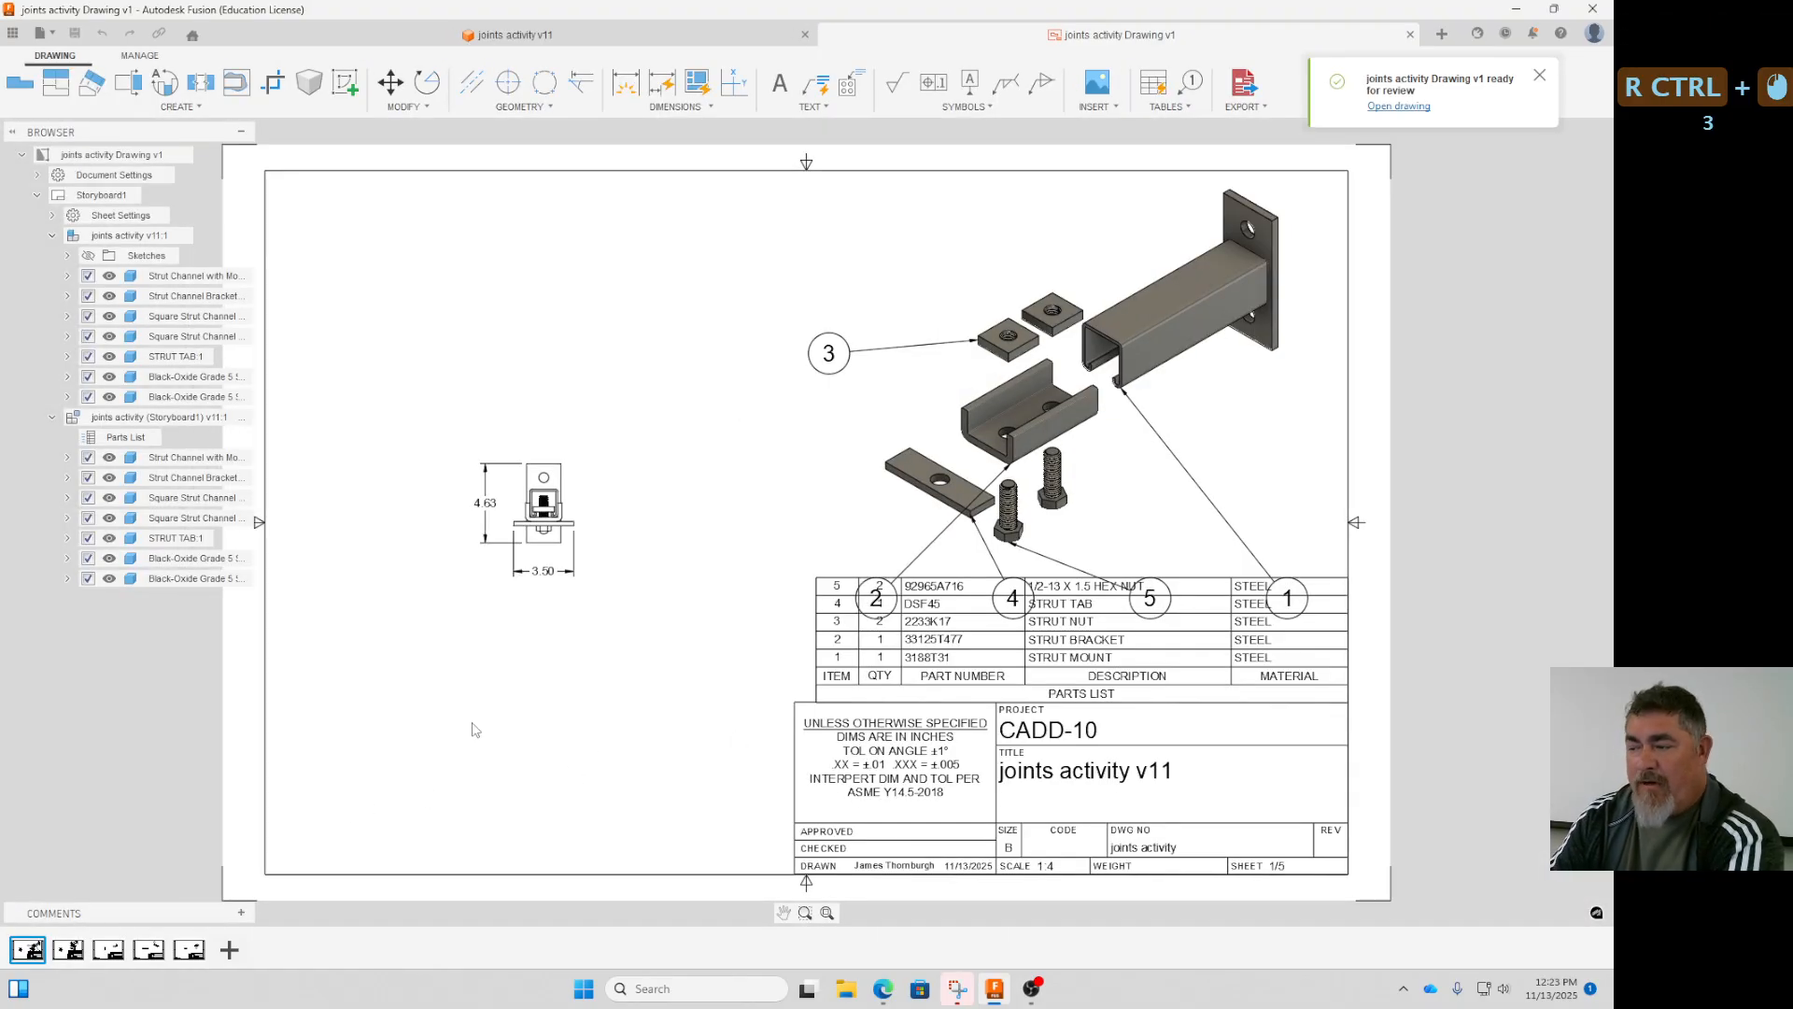
- Compare the exploded views, balloons and parts lists on the Storyboard1 and Storyboard2 sheets of the generated drawing
ctrl+click(84, 948)
ctrl+click(112, 957)
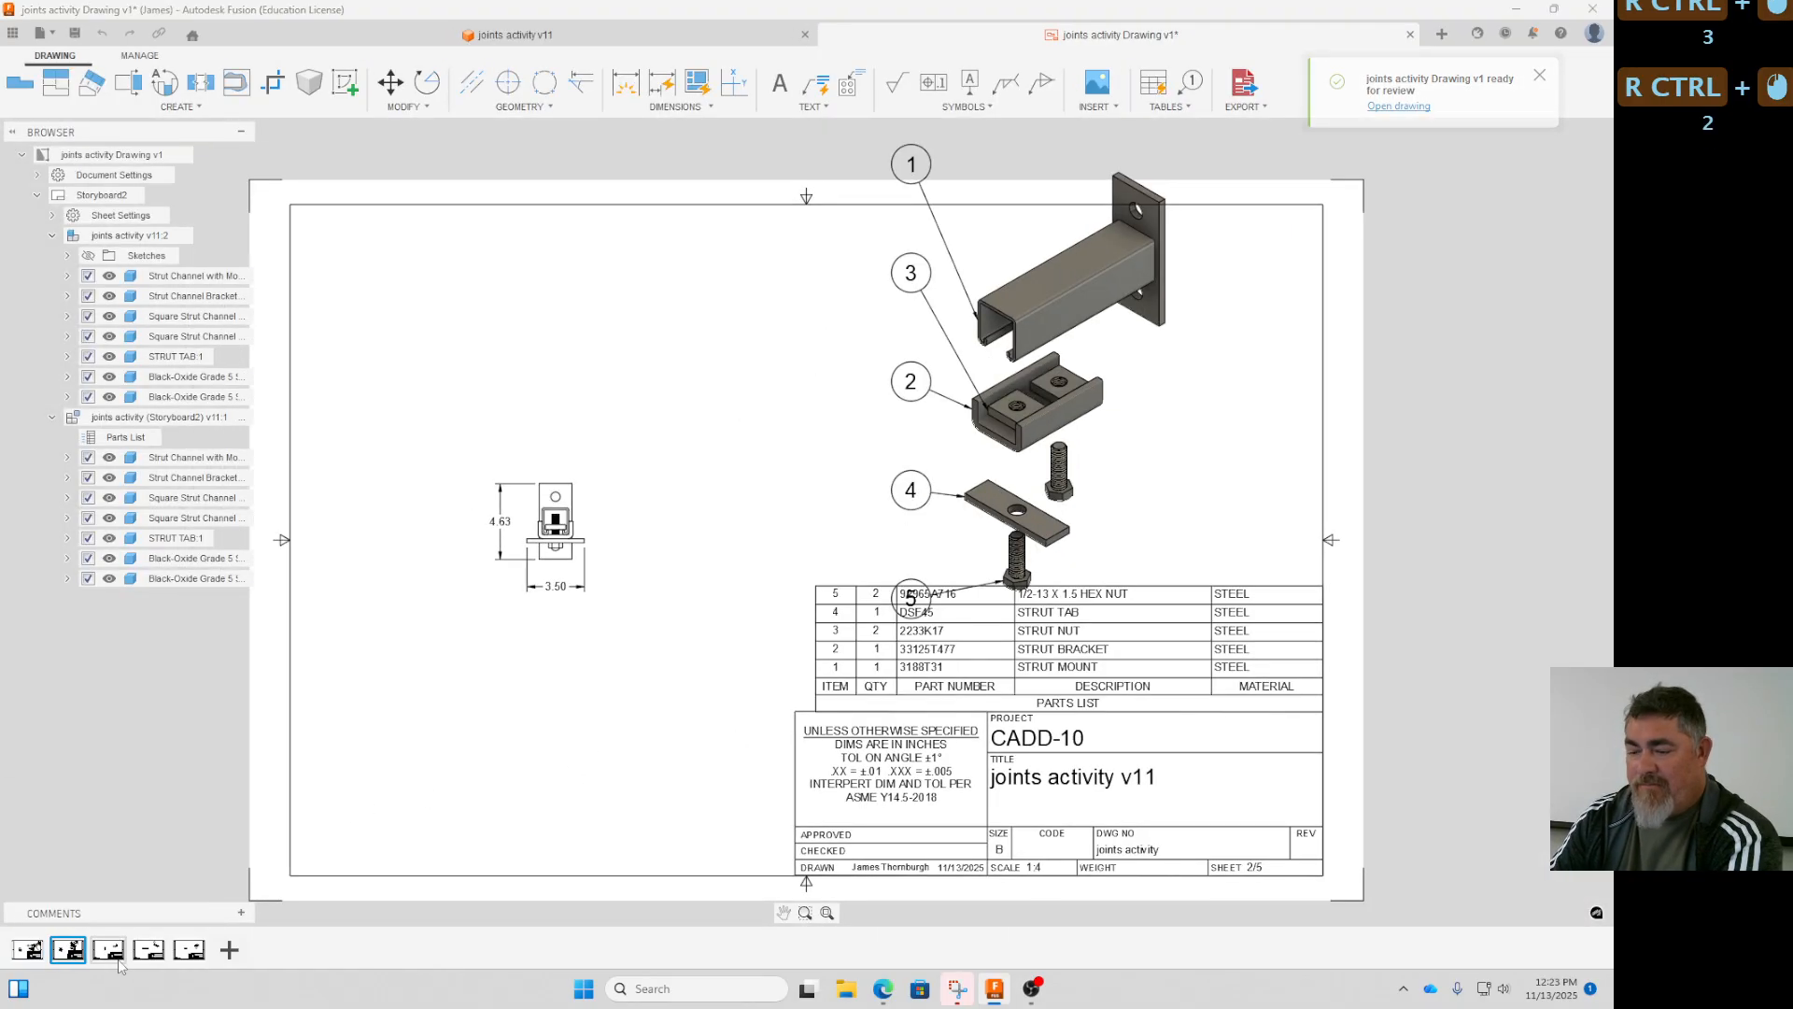
ctrl+click(67, 950)
ctrl+click(27, 950)
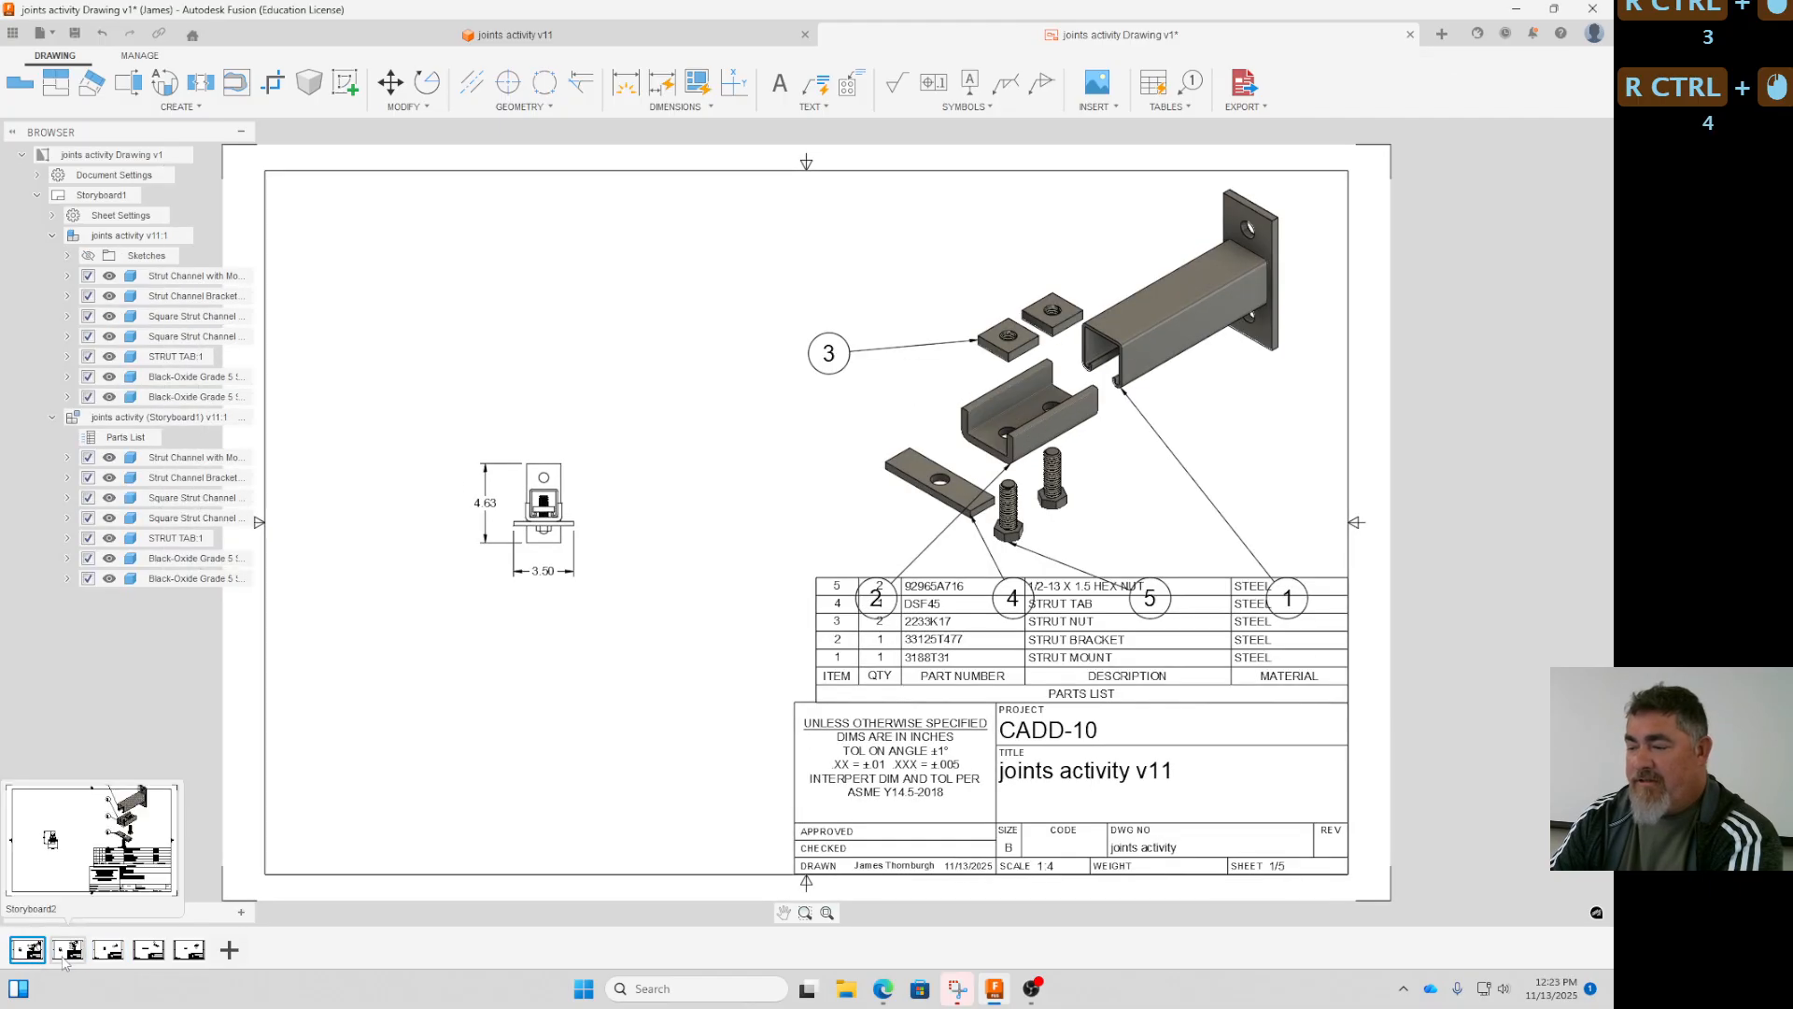
ctrl+click(67, 950)
click(35, 958)
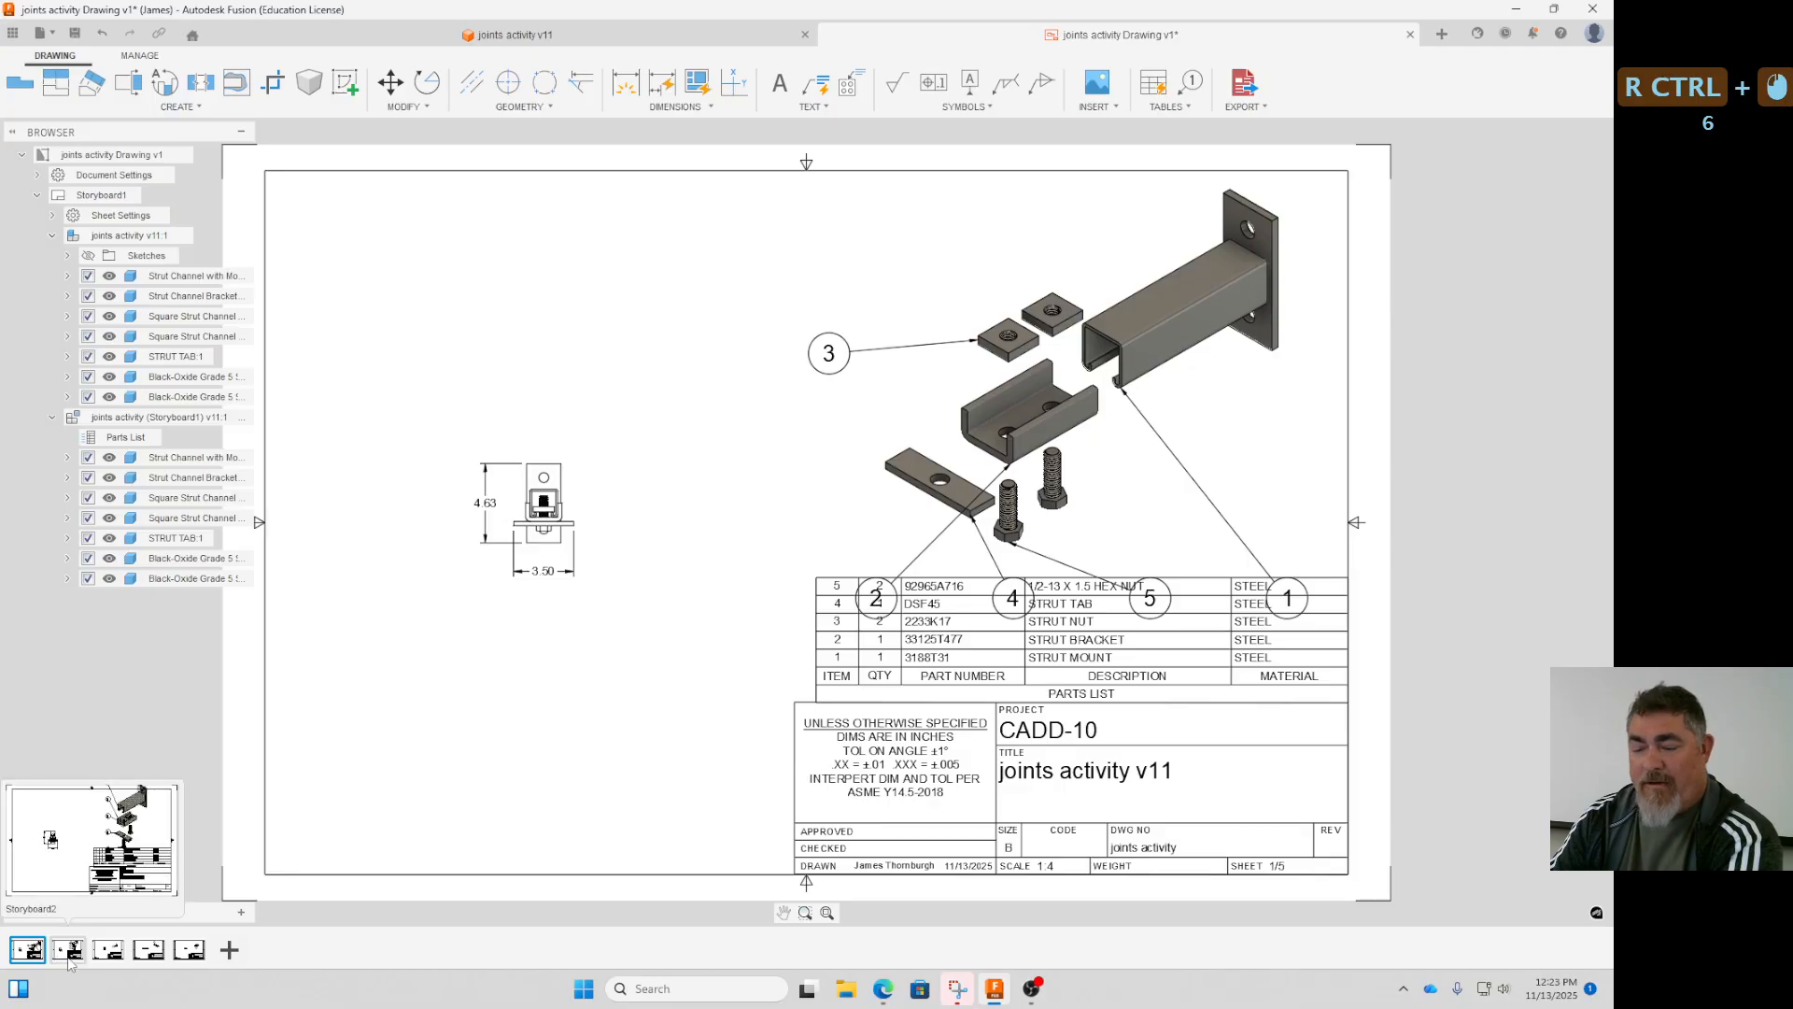
ctrl+click(68, 960)
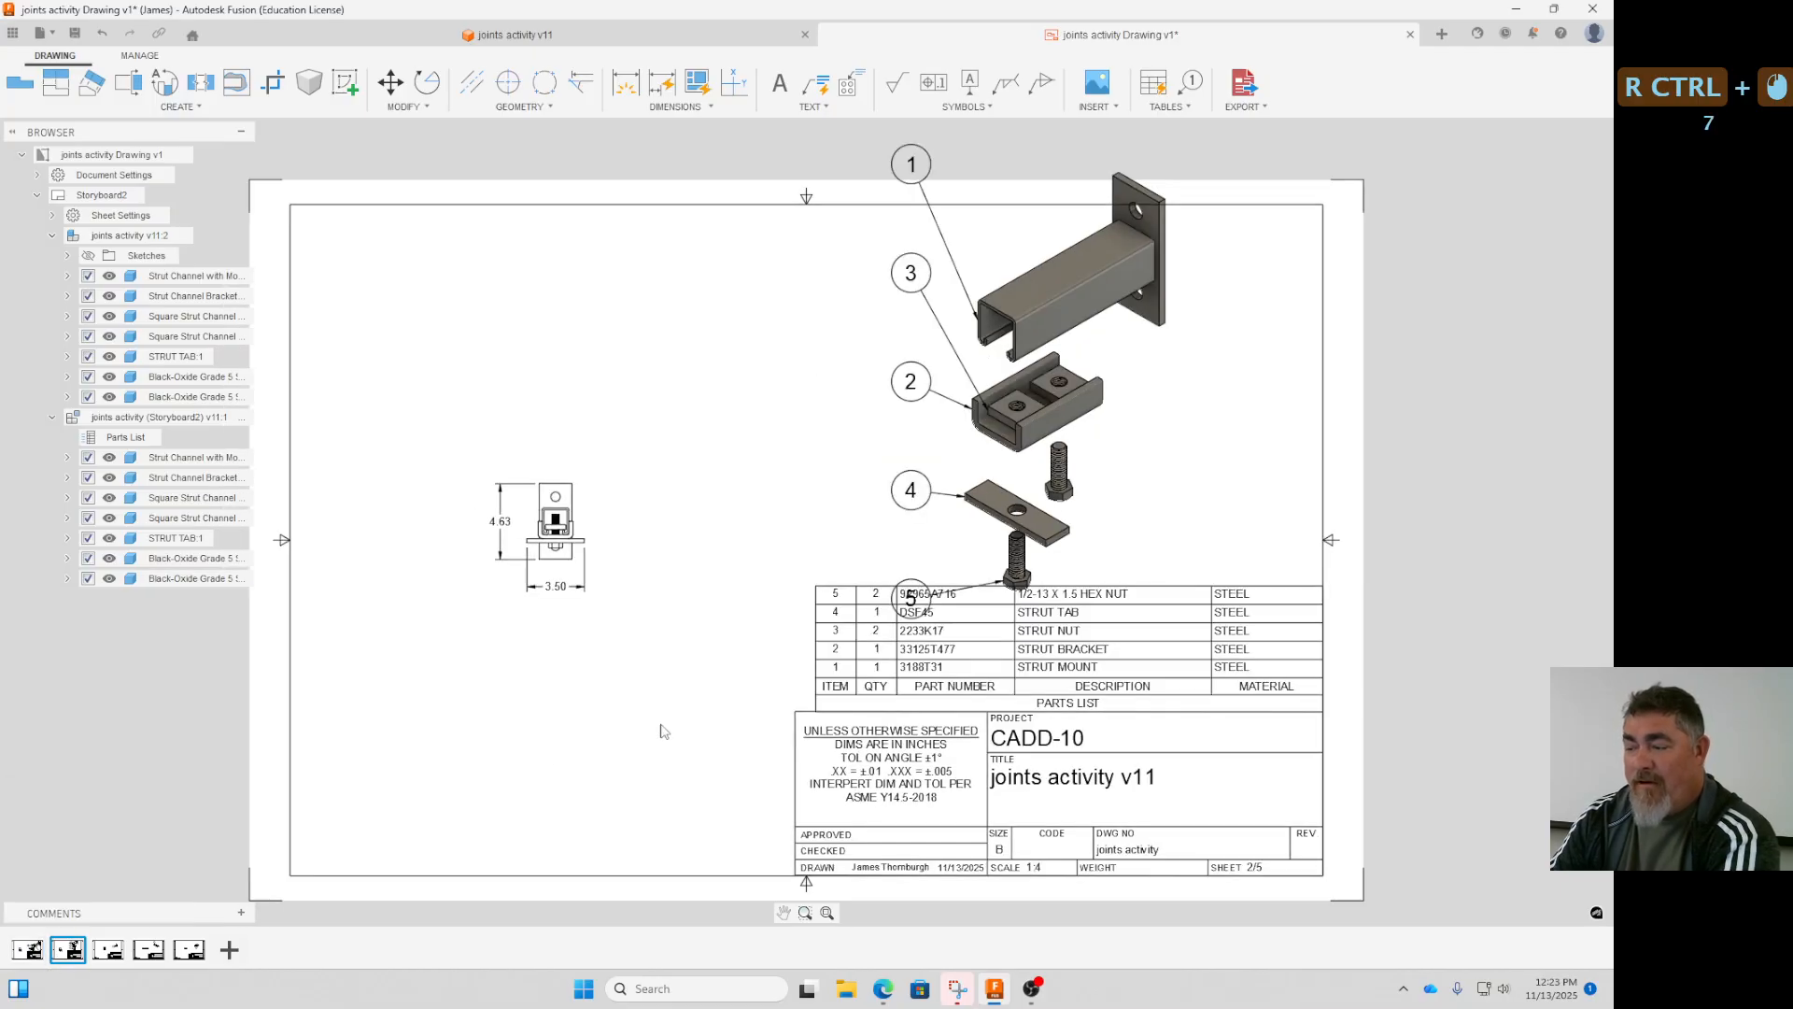
ctrl+click(35, 959)
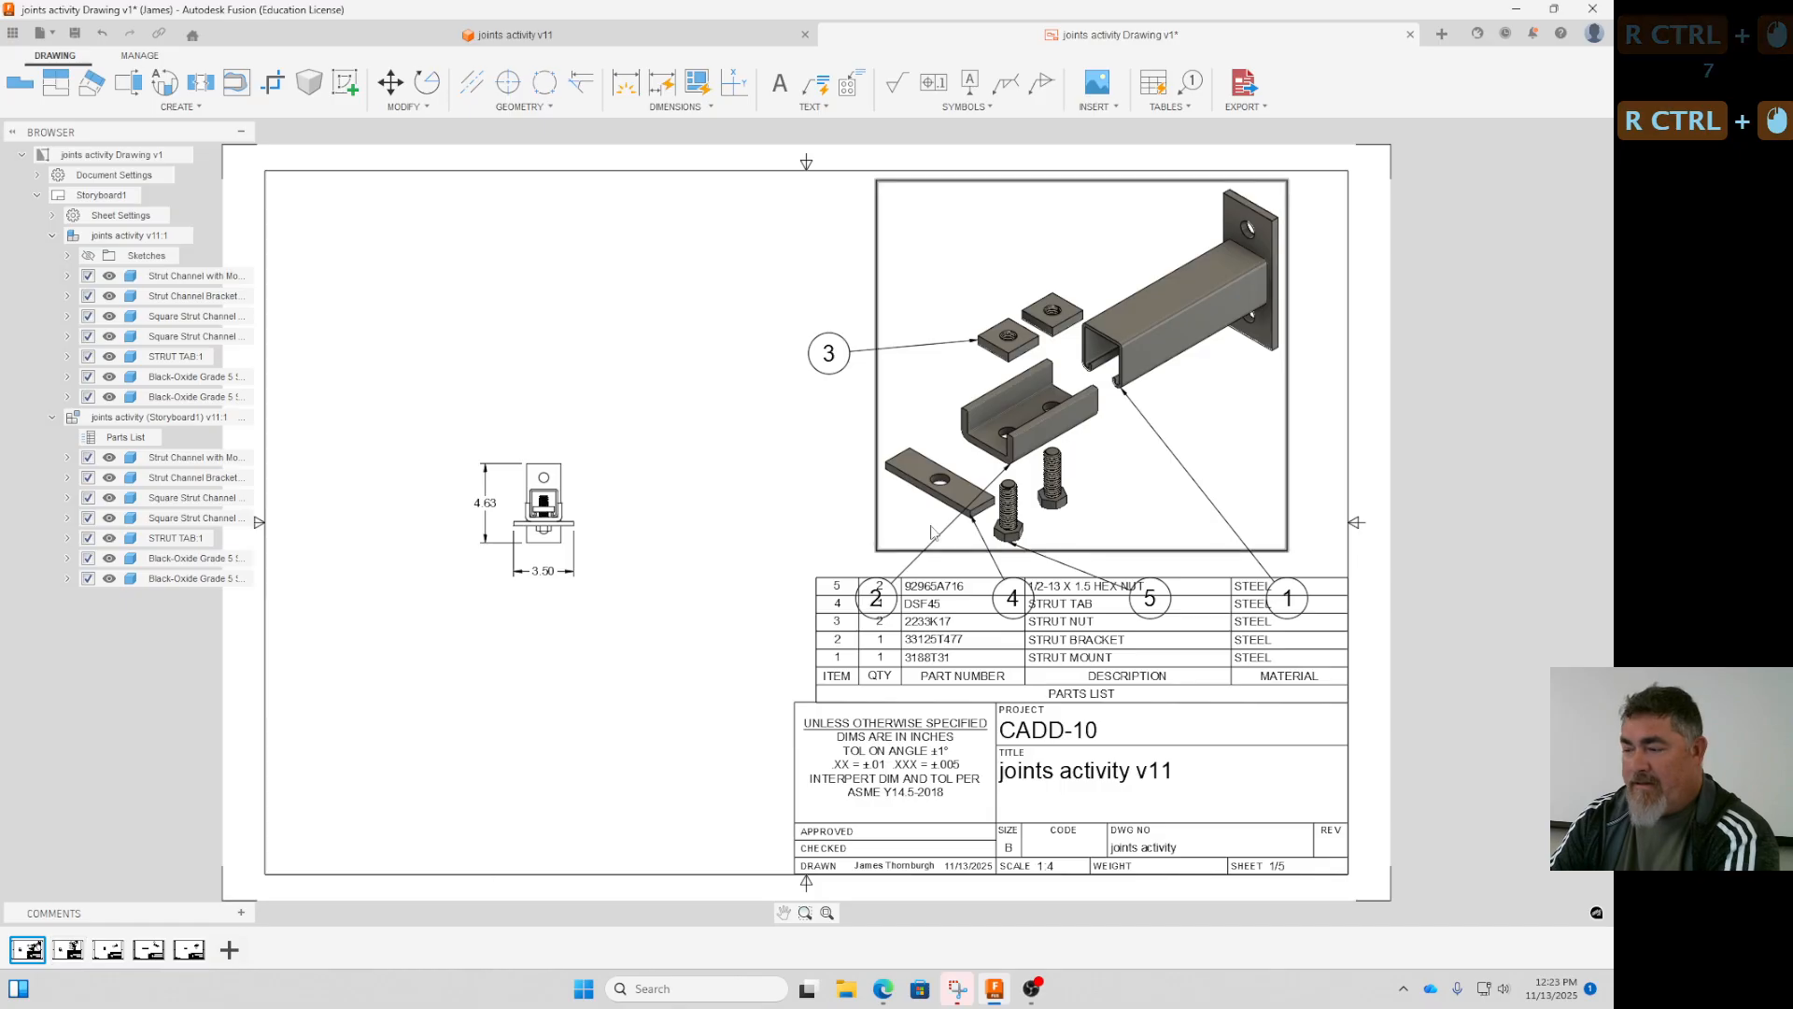
- On the Storyboard2 sheet, move the parts list to the free side of the title block and align its corners with the title block and sheet border
ctrl+click(68, 950)
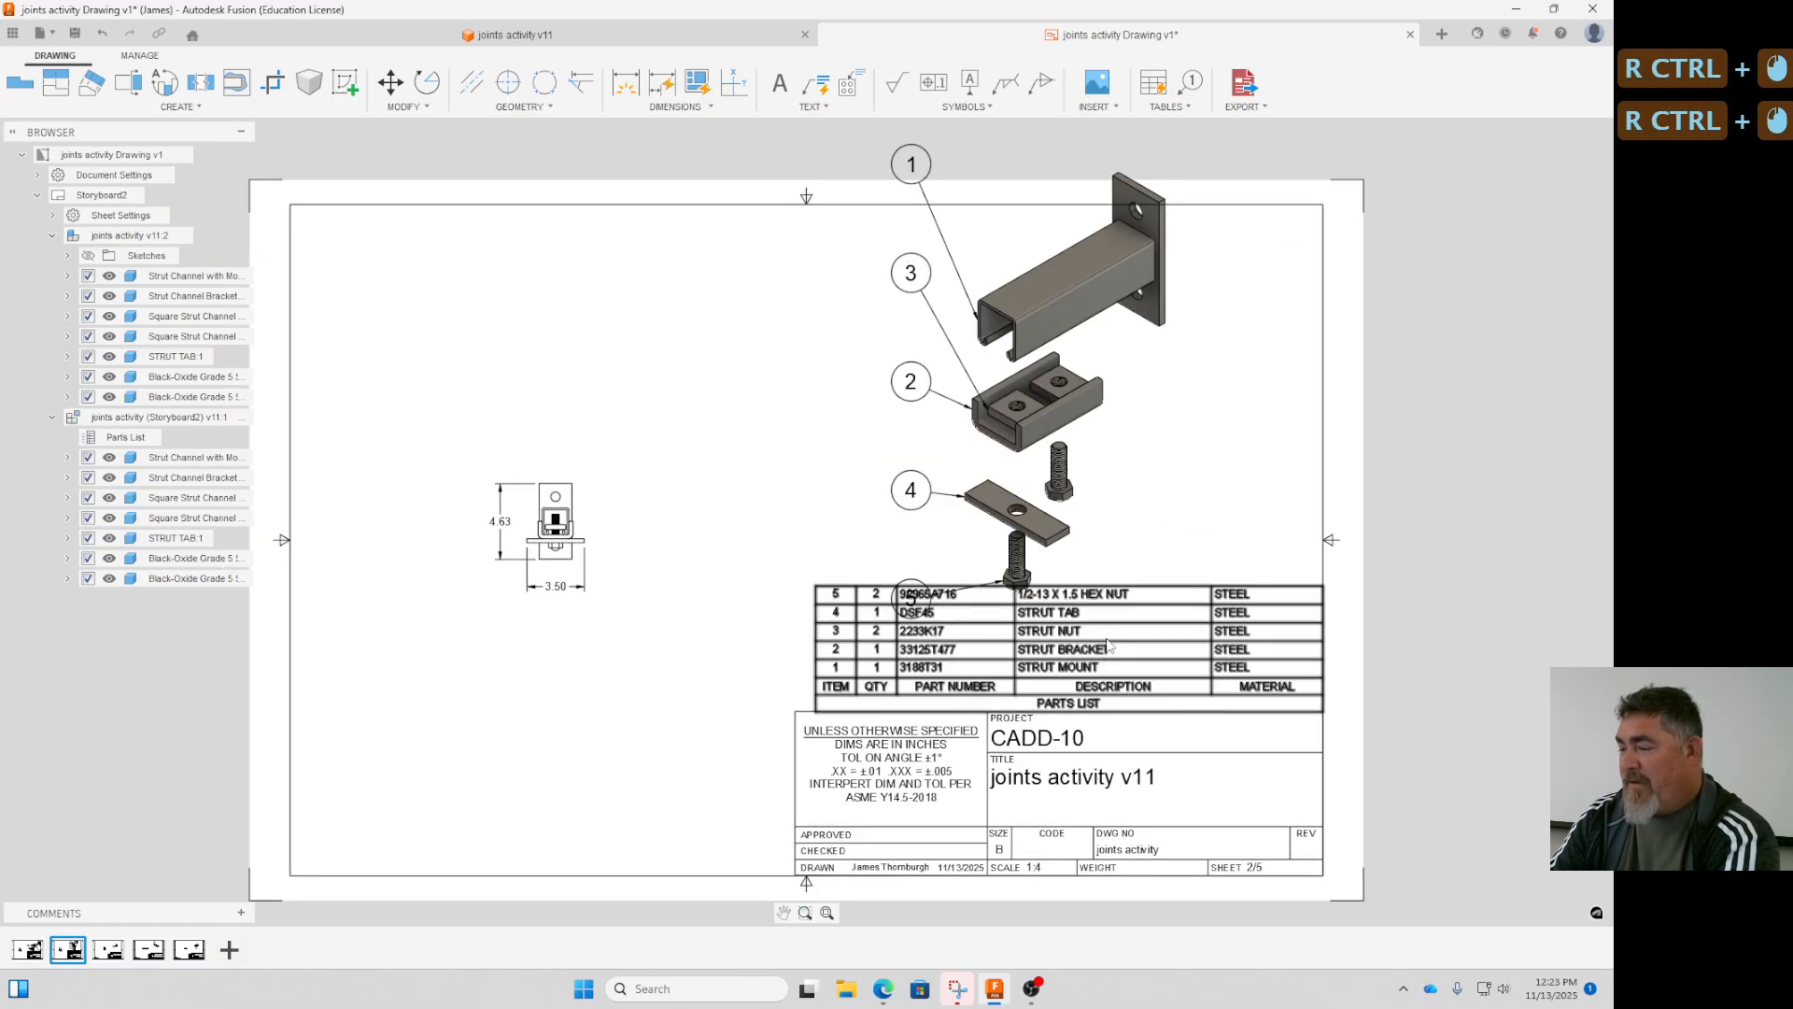
ctrl+click(1081, 662)
ctrl+click(1066, 679)
ctrl+click(1081, 677)
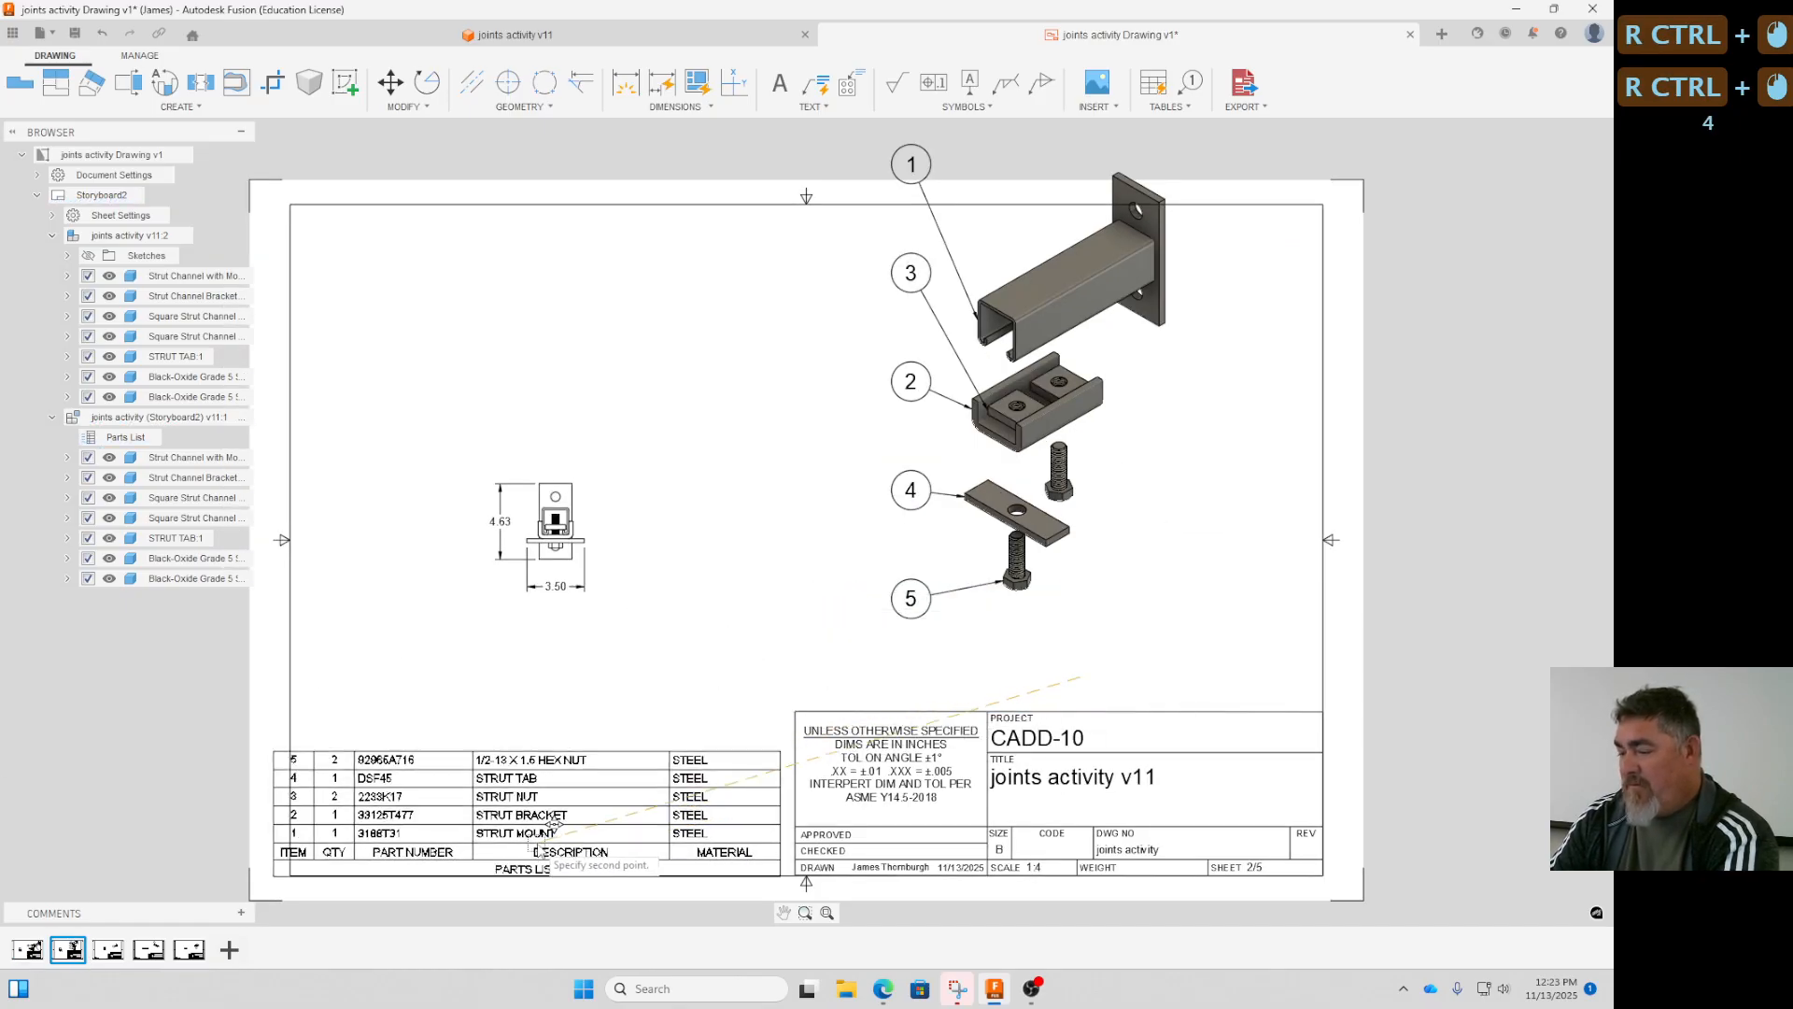
ctrl+drag(539, 844, 567, 805)
ctrl+click(781, 832)
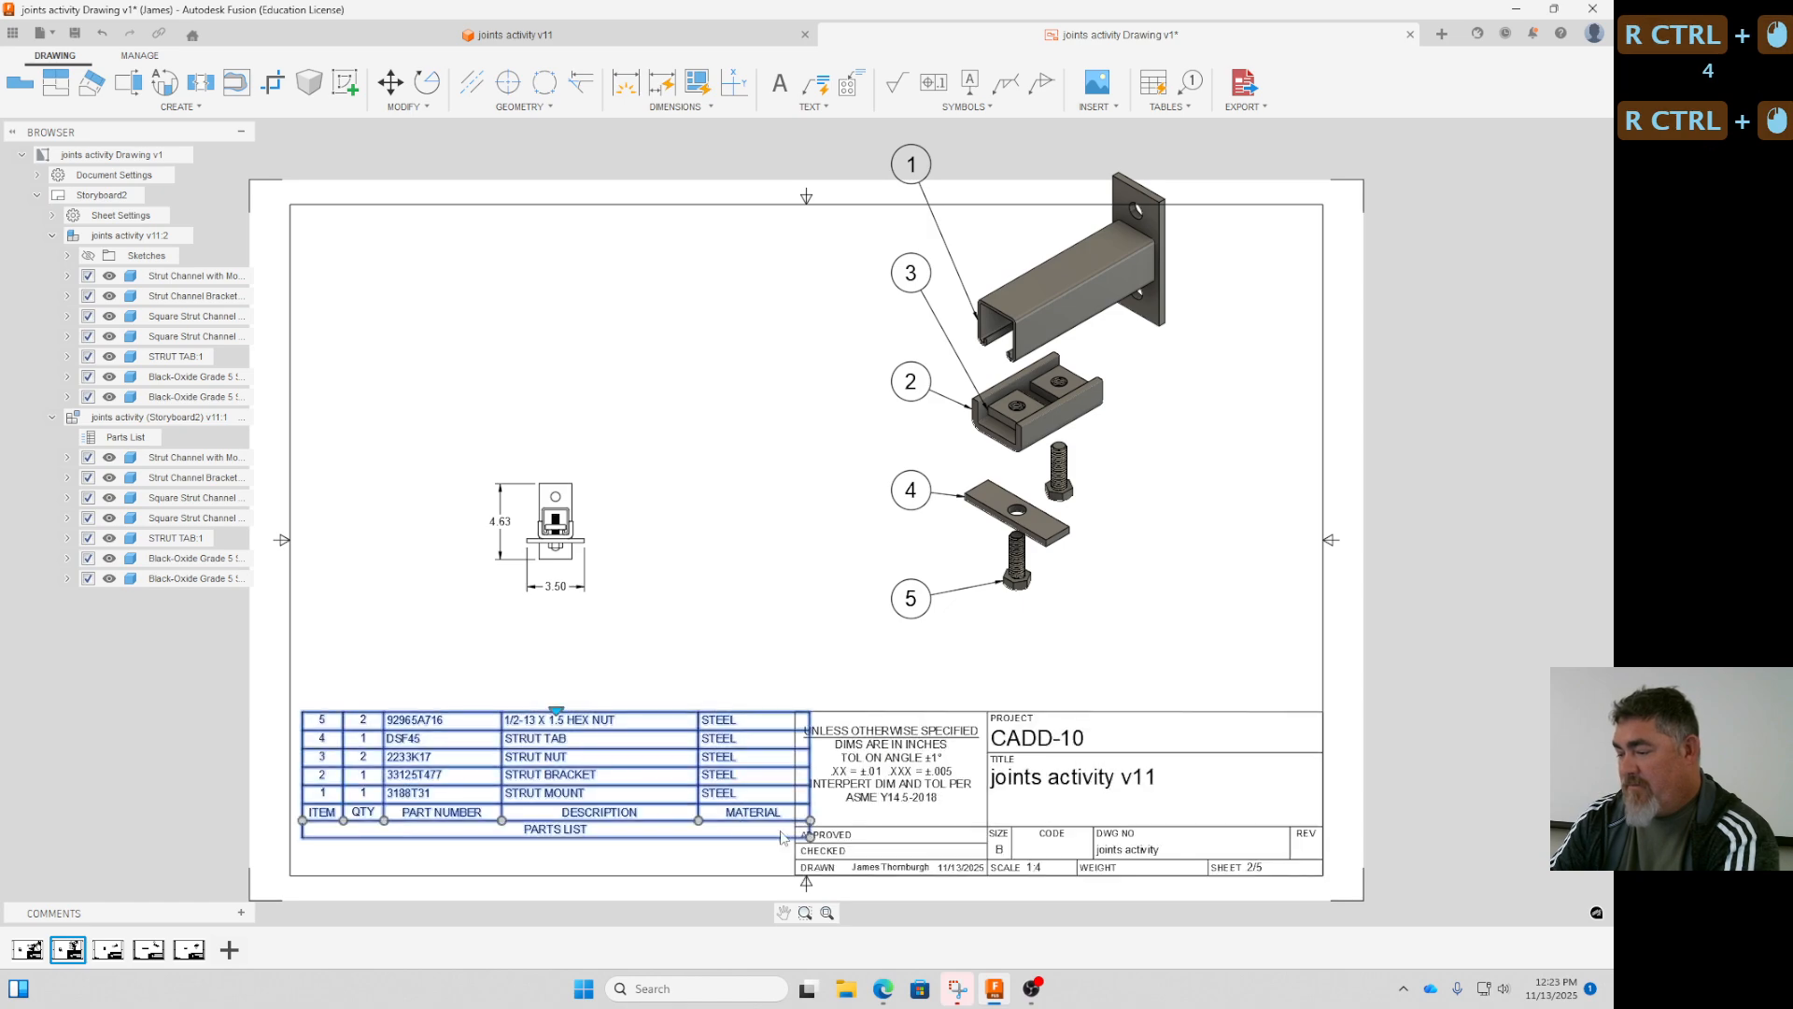
ctrl+drag(781, 837, 796, 875)
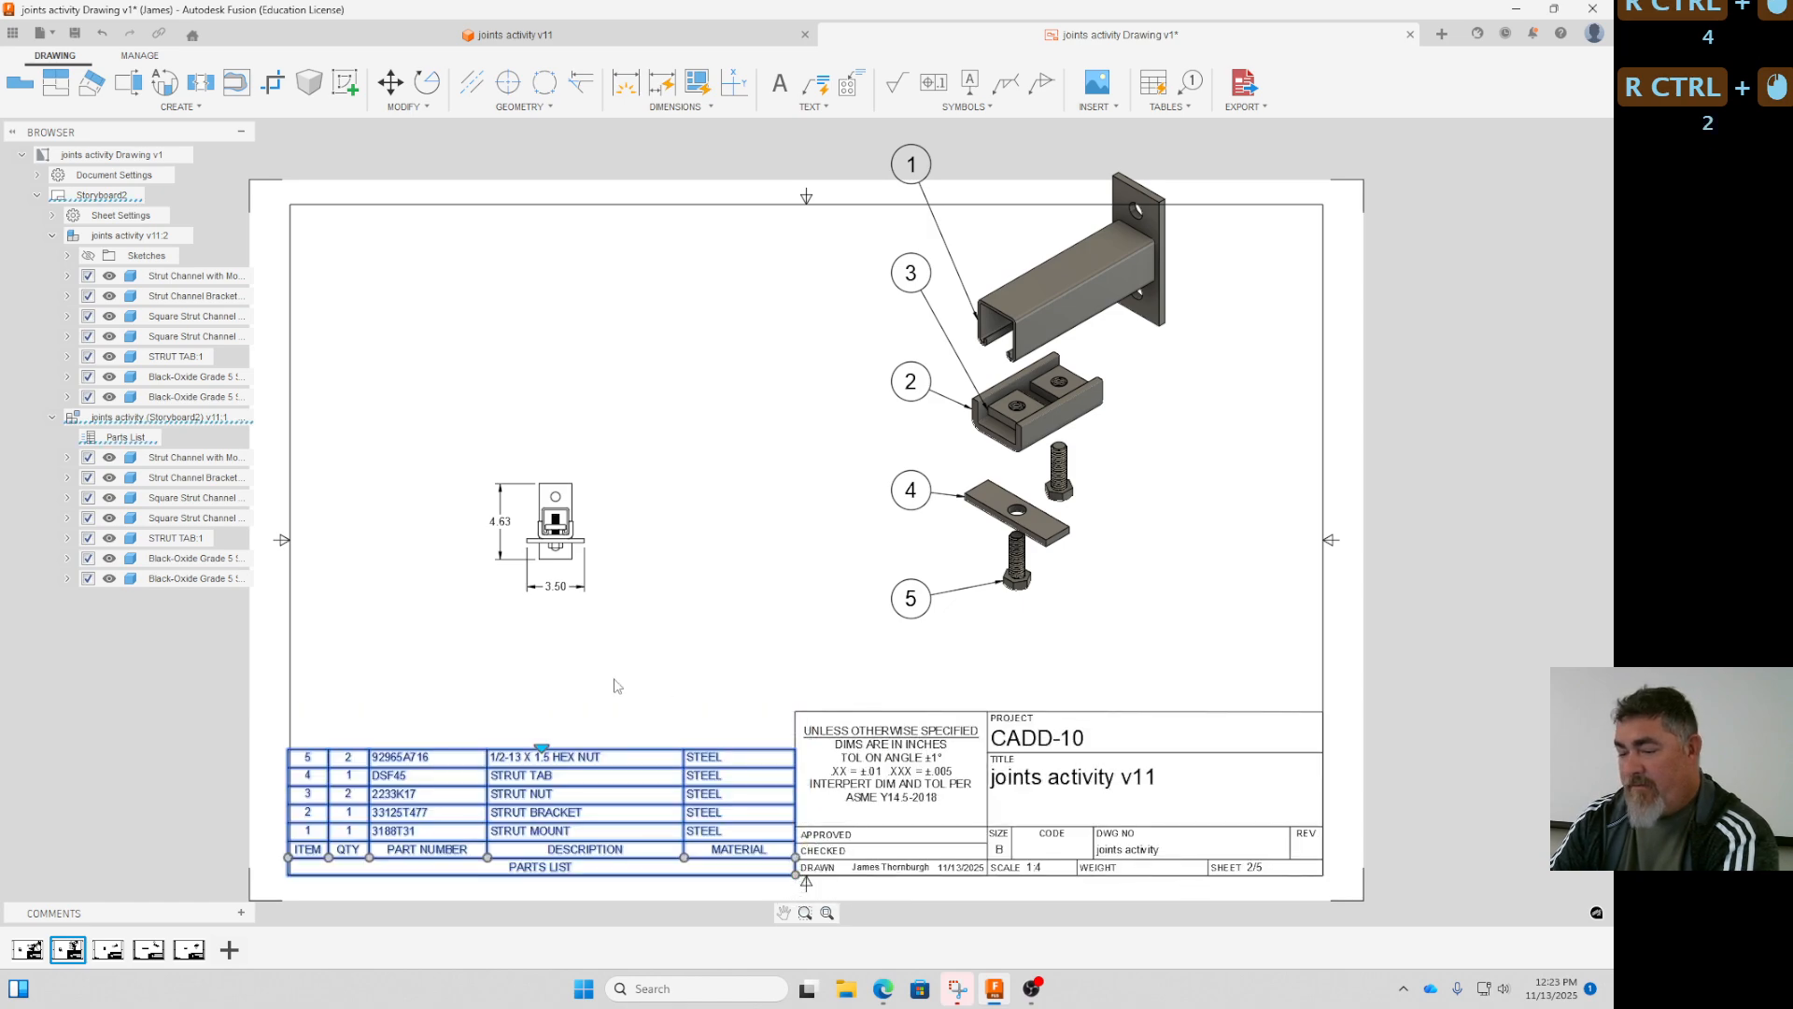
ctrl+click(290, 874)
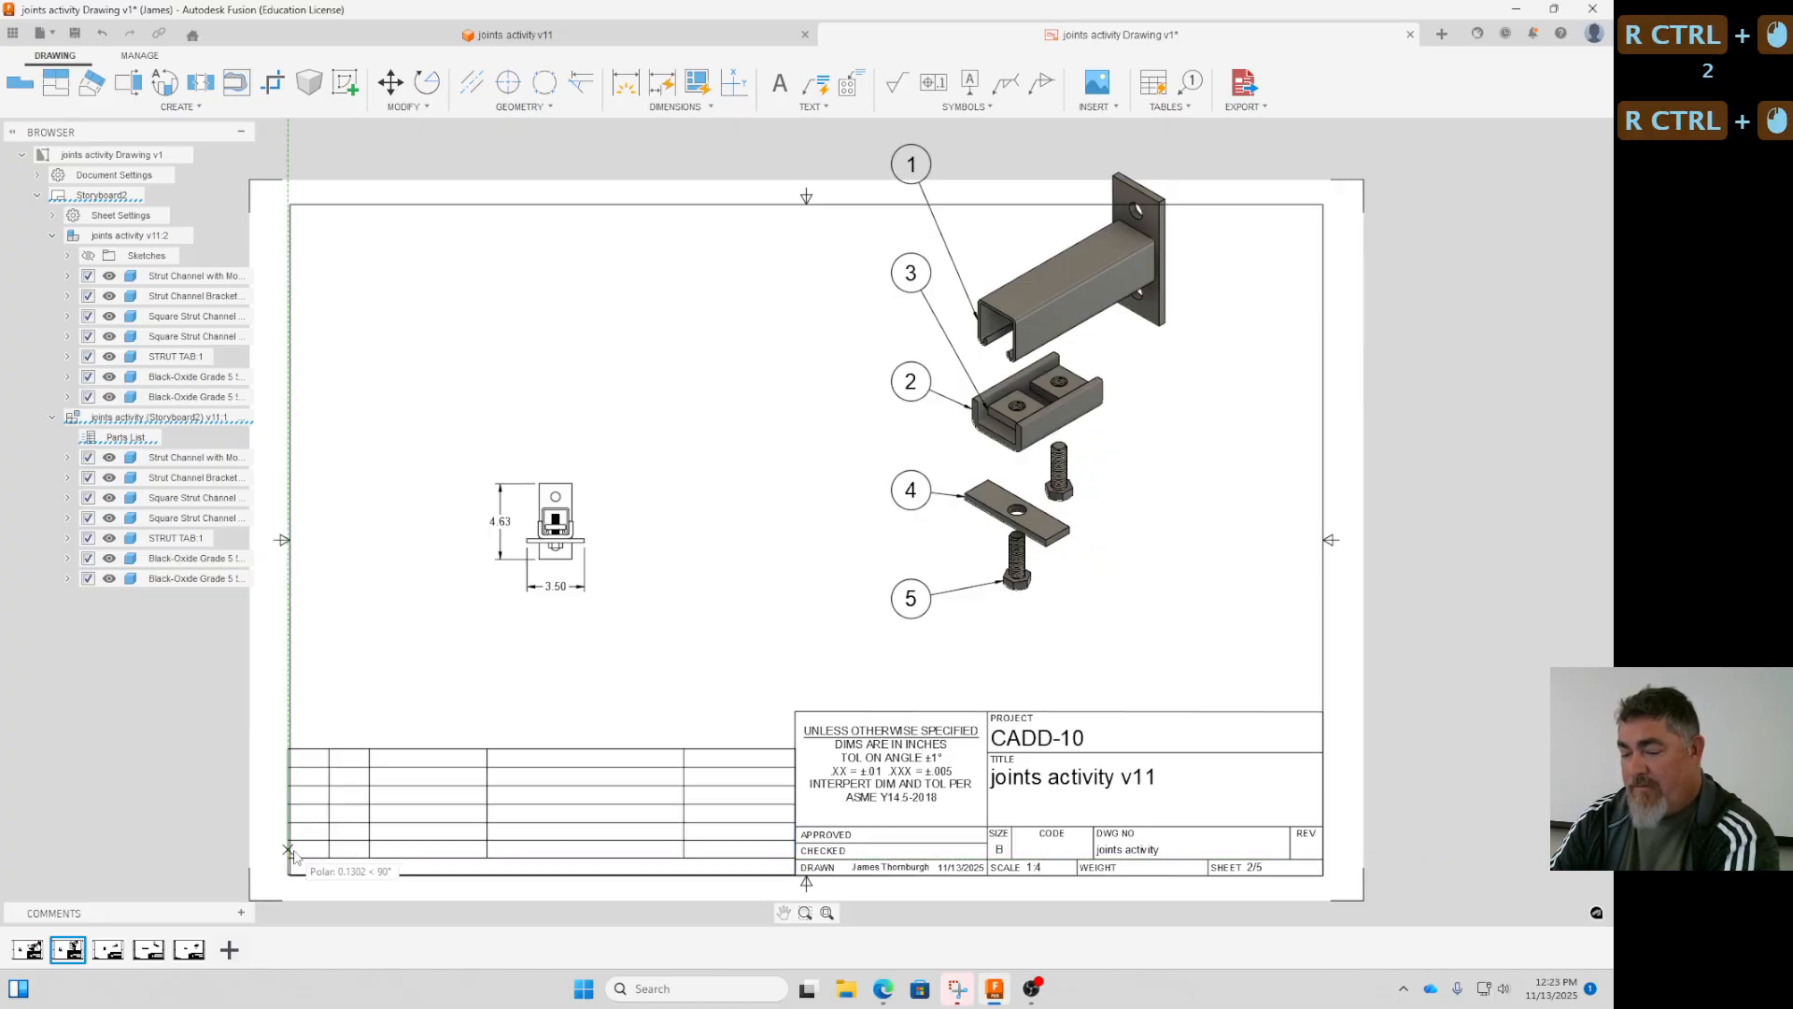
ctrl+click(290, 852)
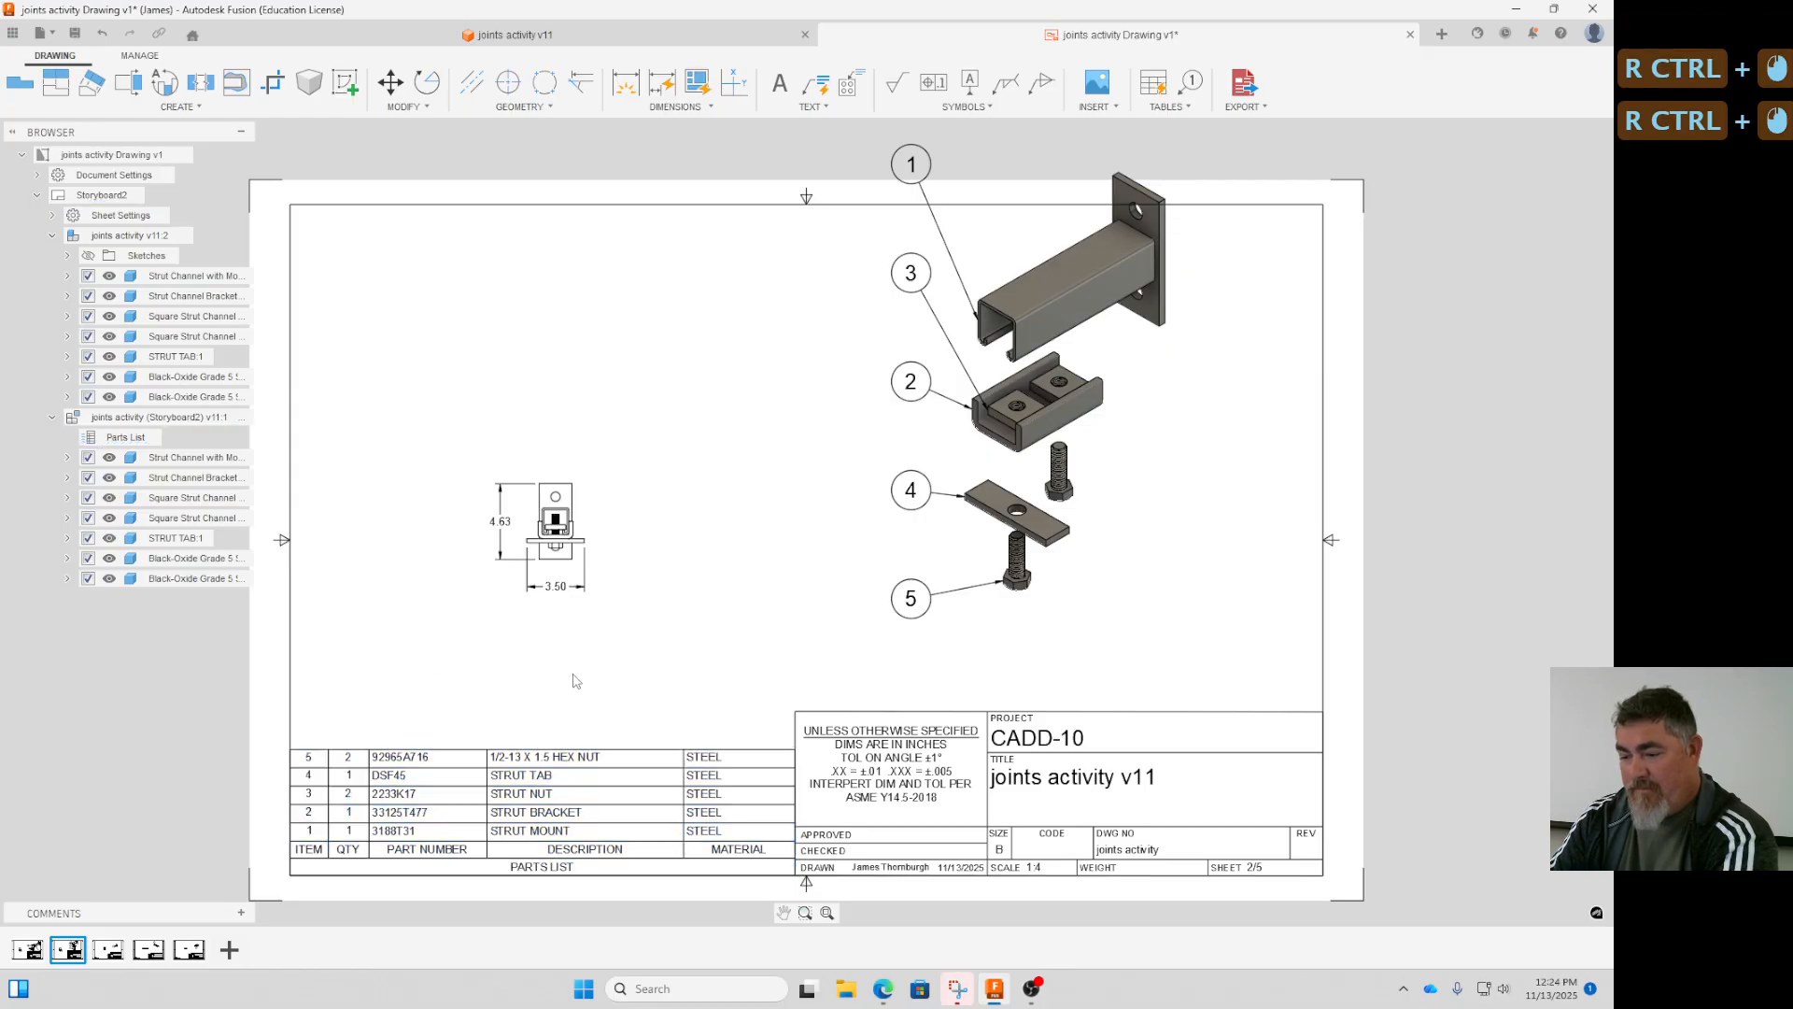
- Shift the exploded view inside the border of the Storyboard2 sheet and delete that sheet
ctrl+drag(1109, 554, 1162, 636)
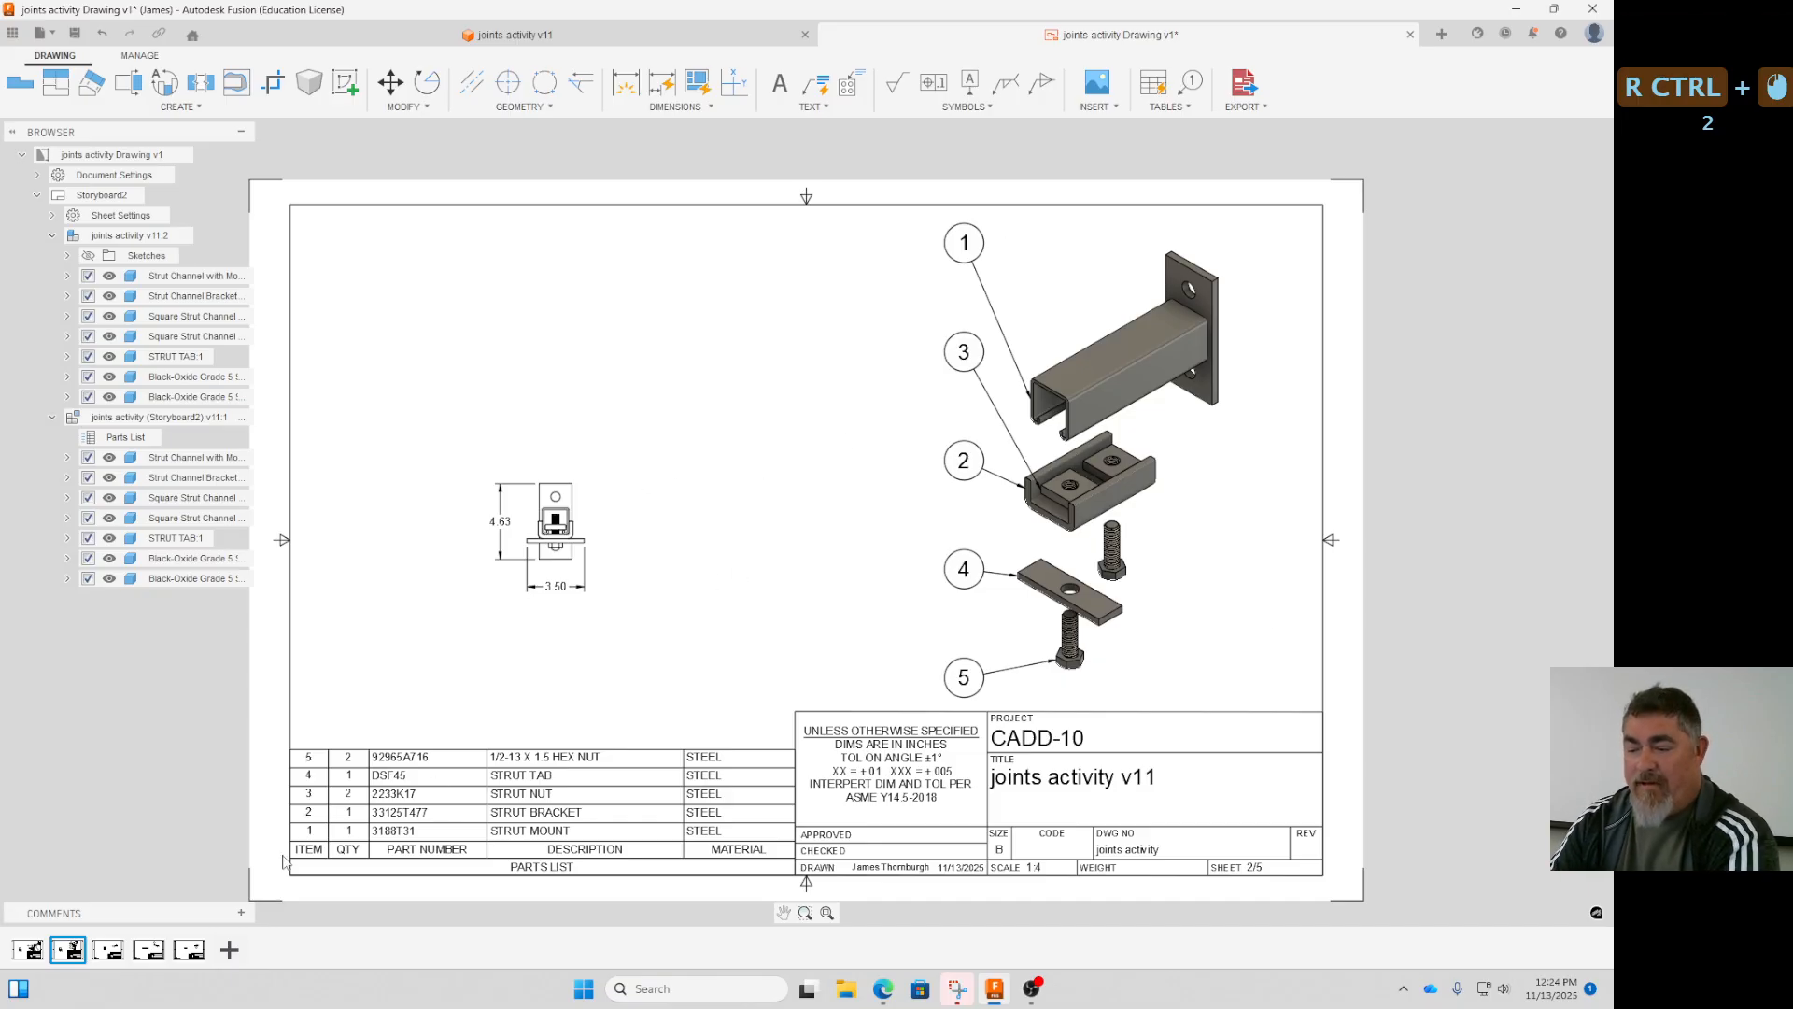
mouse_move(67, 959)
ctrl+right_click(72, 951)
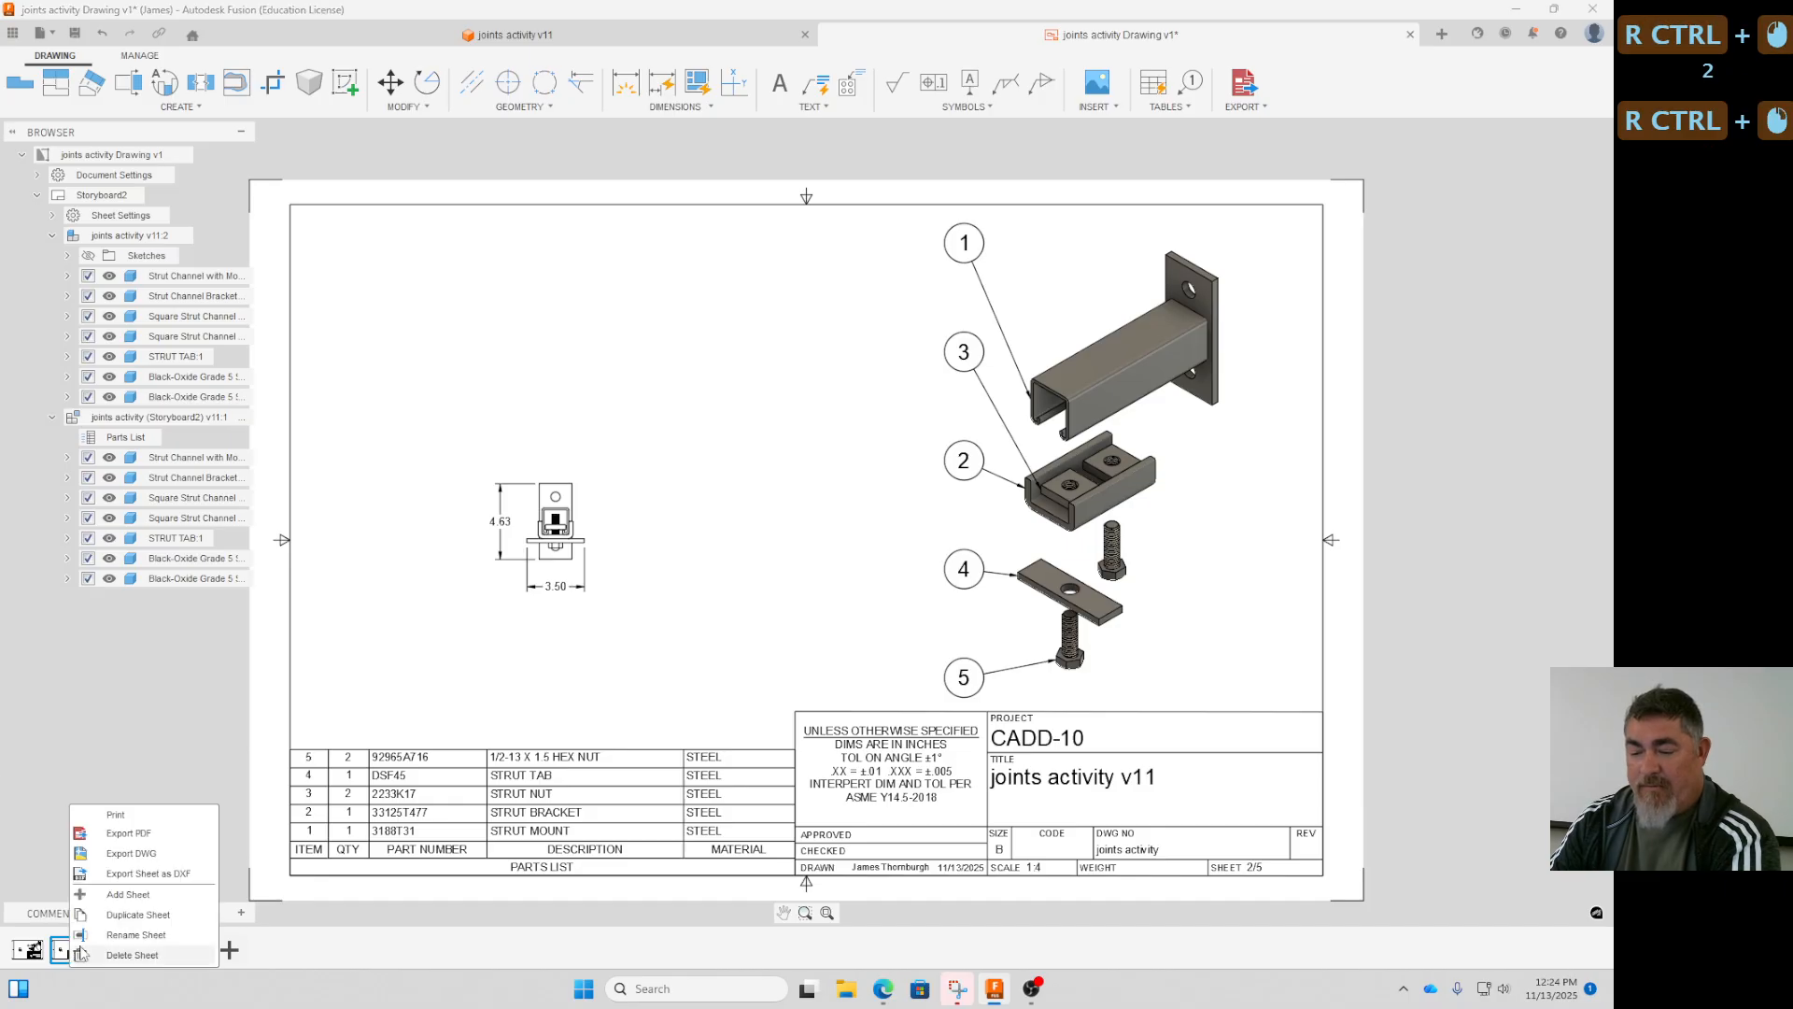
click(133, 955)
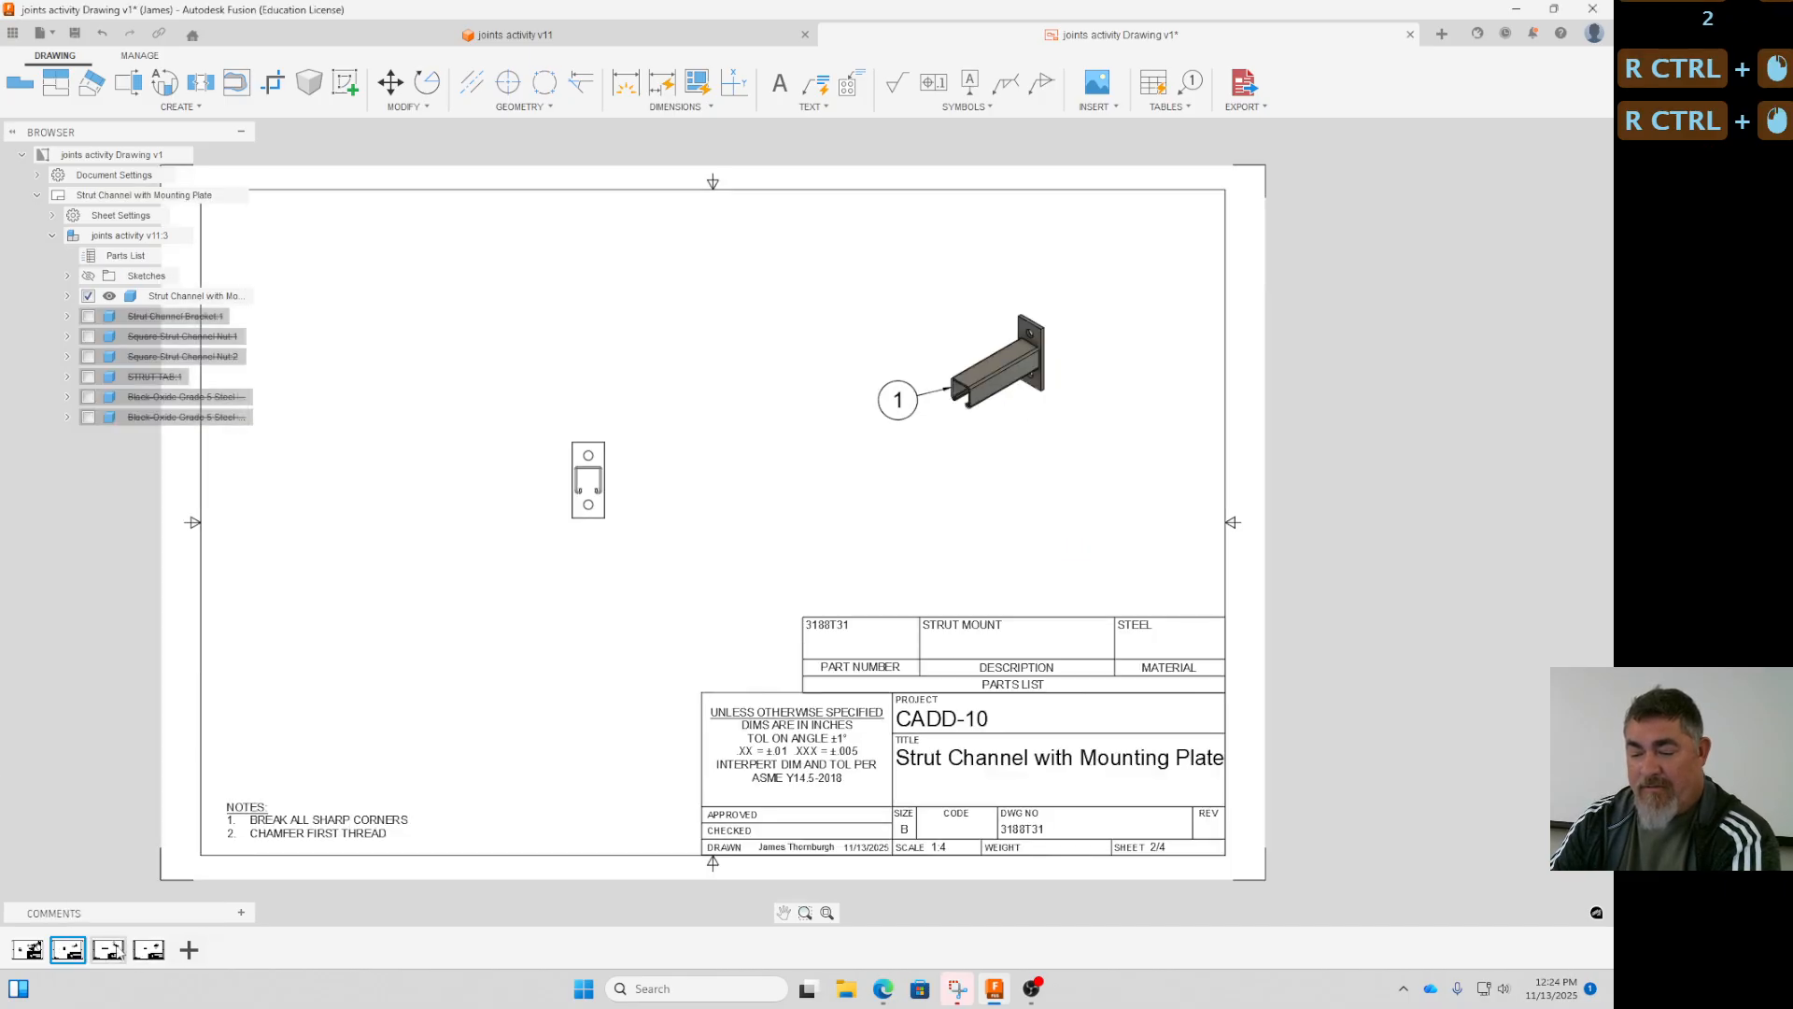
- Delete the Strut Channel with Mounting Plate, STRUT TAB and Strut Channel Bracket sheets, keeping only Storyboard1
ctrl+click(108, 951)
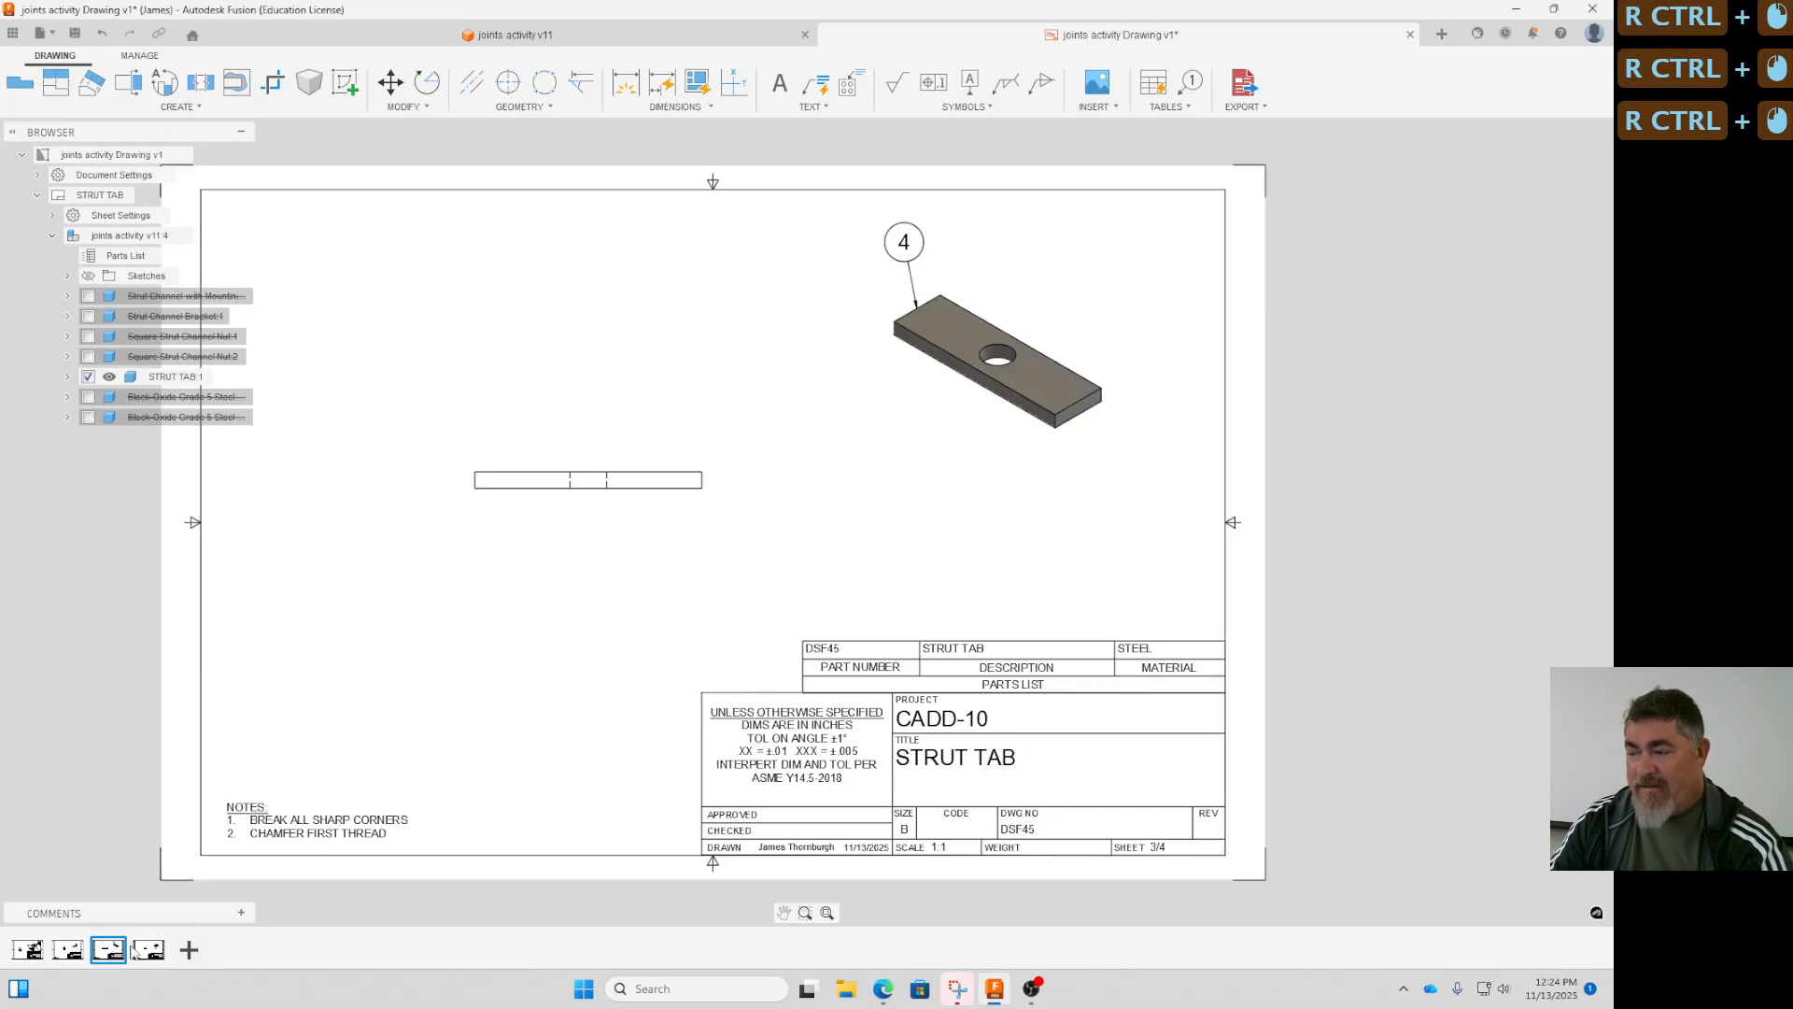
ctrl+click(152, 951)
shift+click(74, 951)
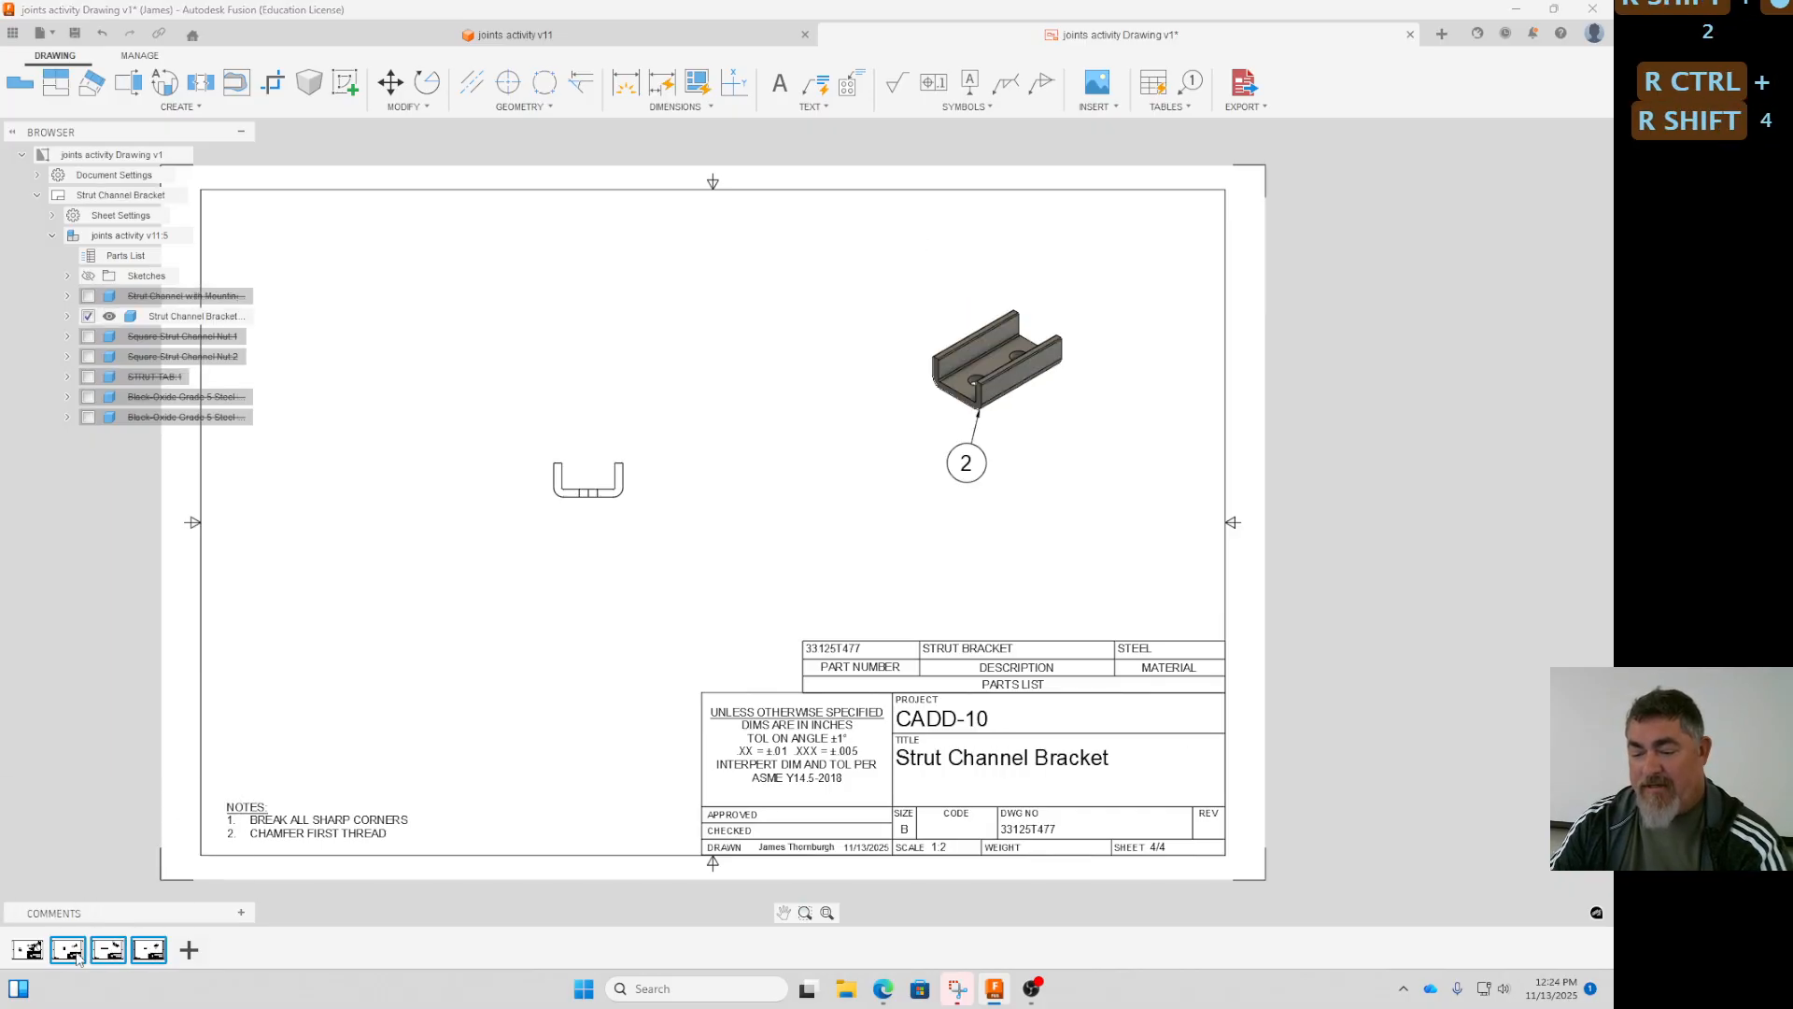
right_click(77, 951)
ctrl+click(131, 954)
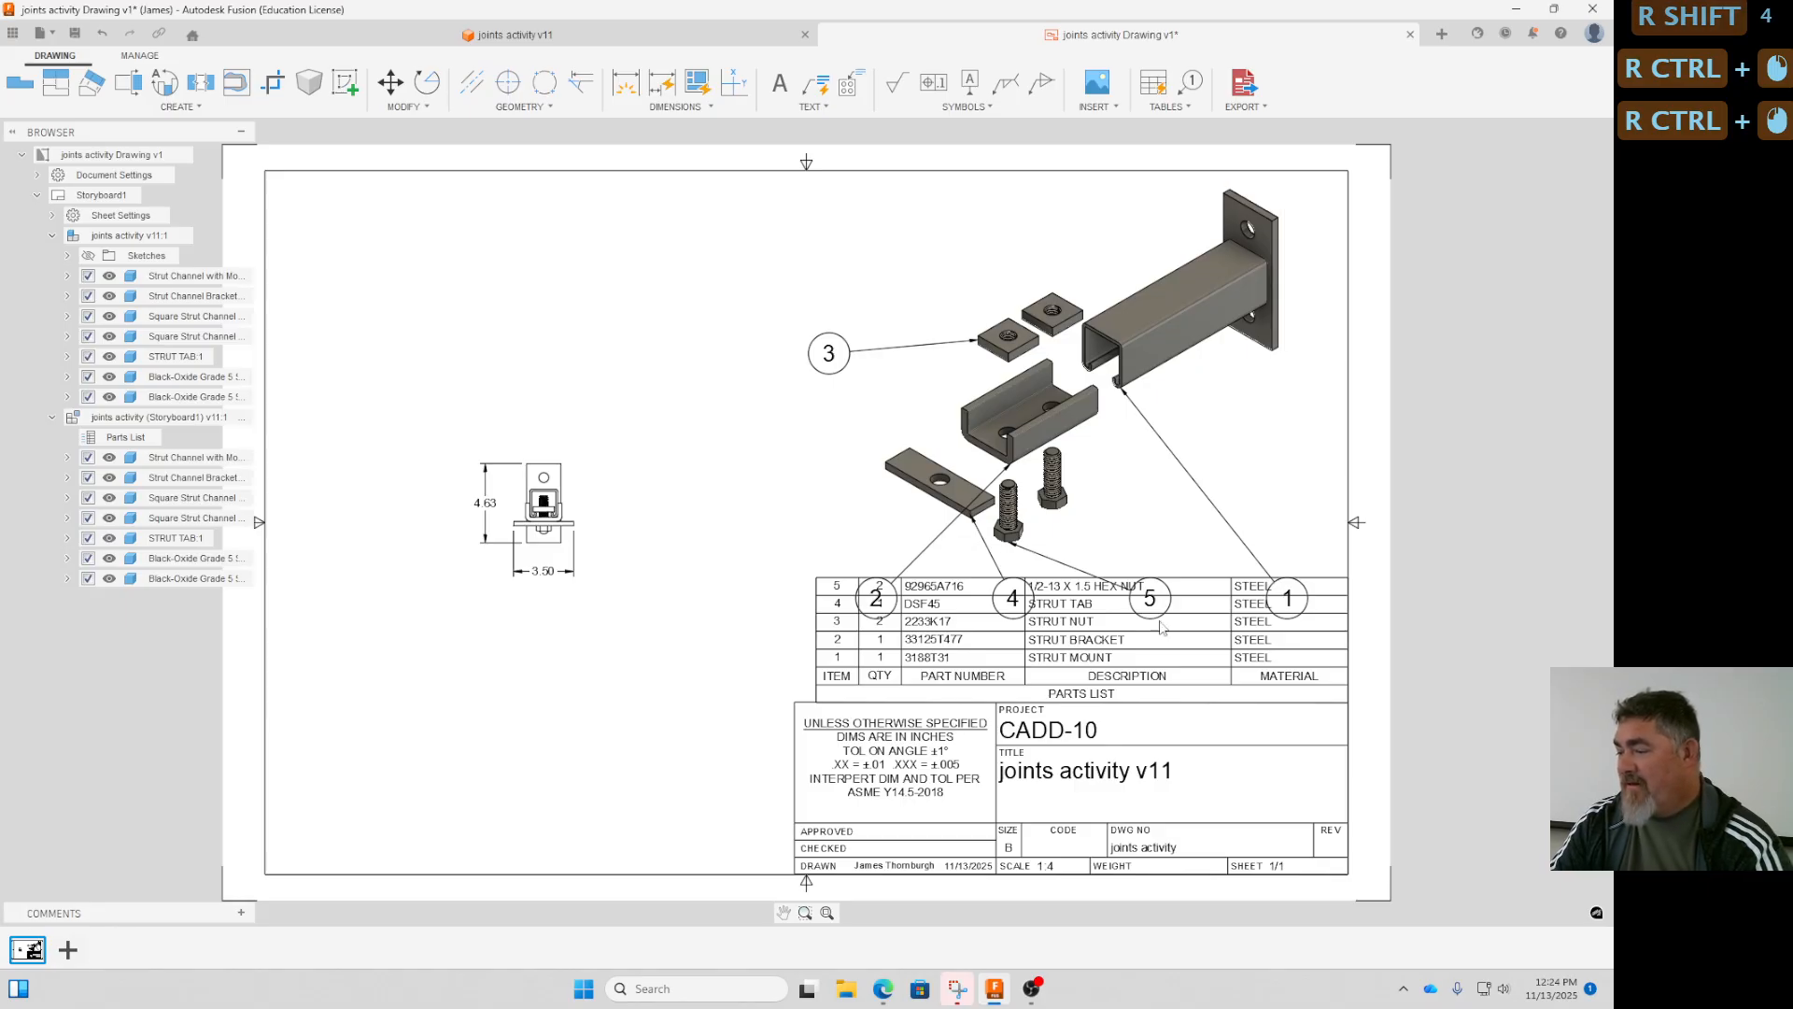
- Move the front view farther from the exploded view, and place balloon 1 below the strut mount with its arrow on the channel's lower edge
ctrl+drag(589, 467, 467, 448)
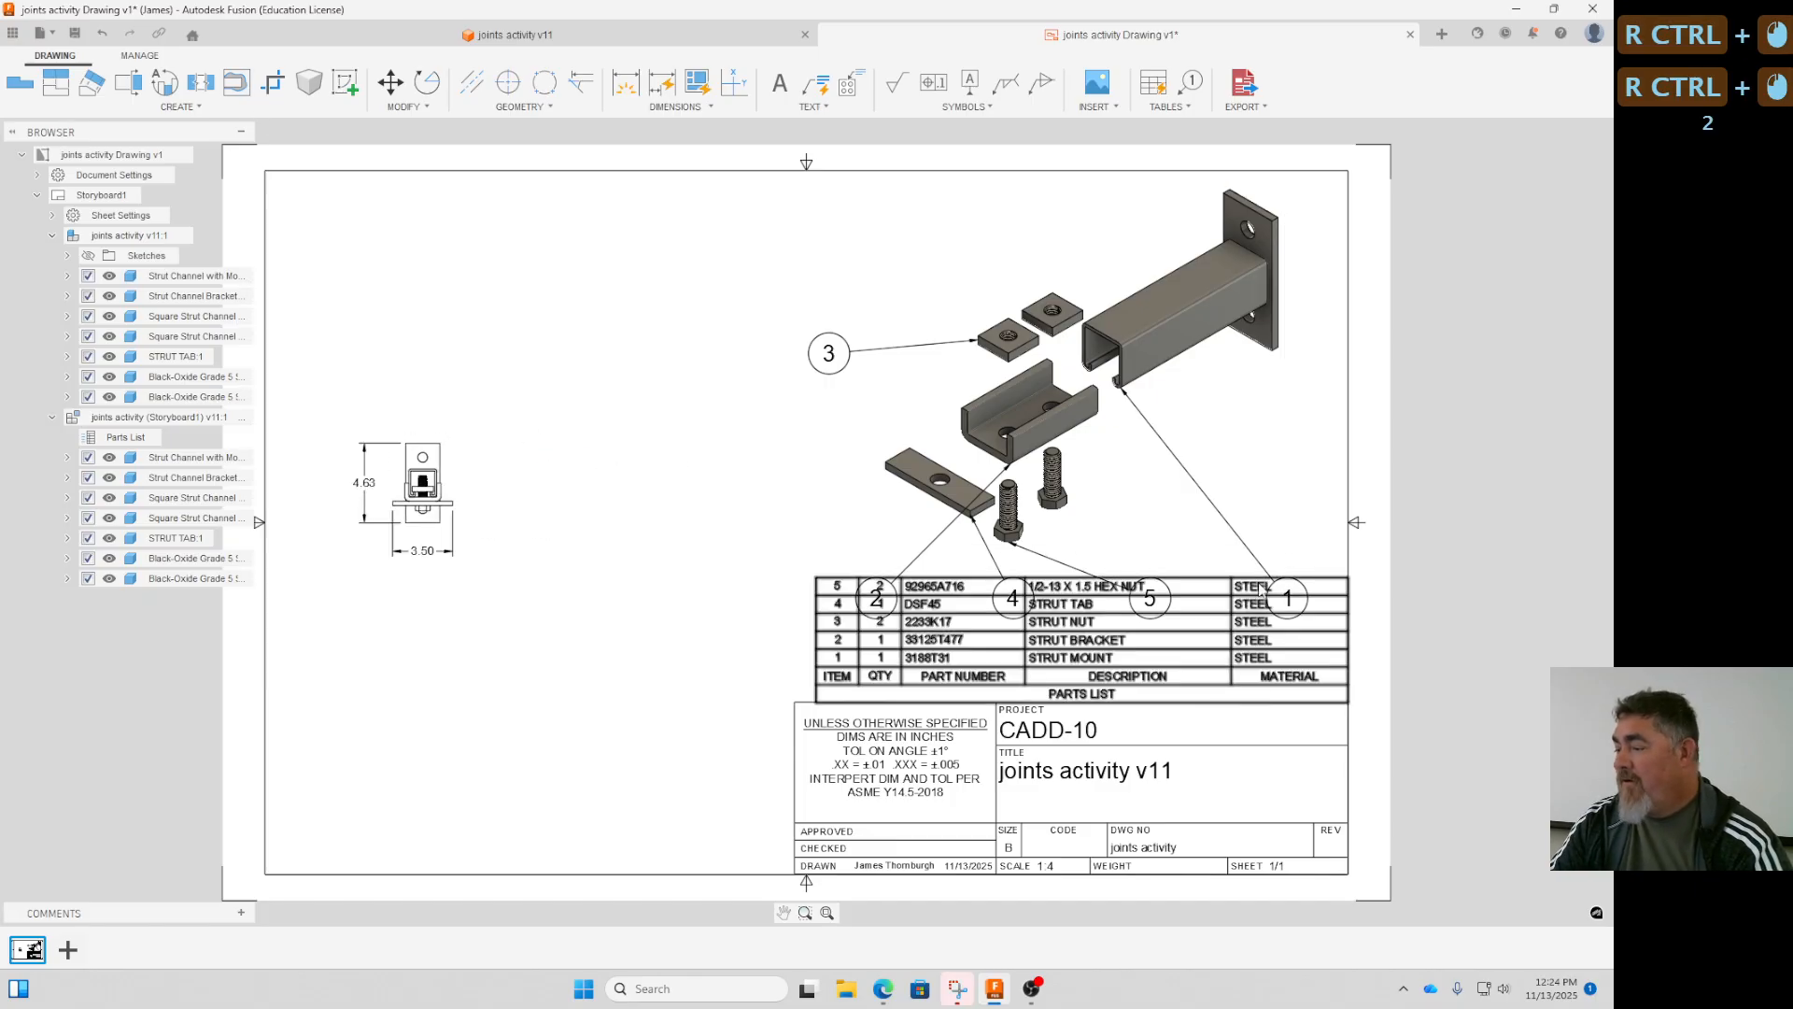
ctrl+click(1288, 598)
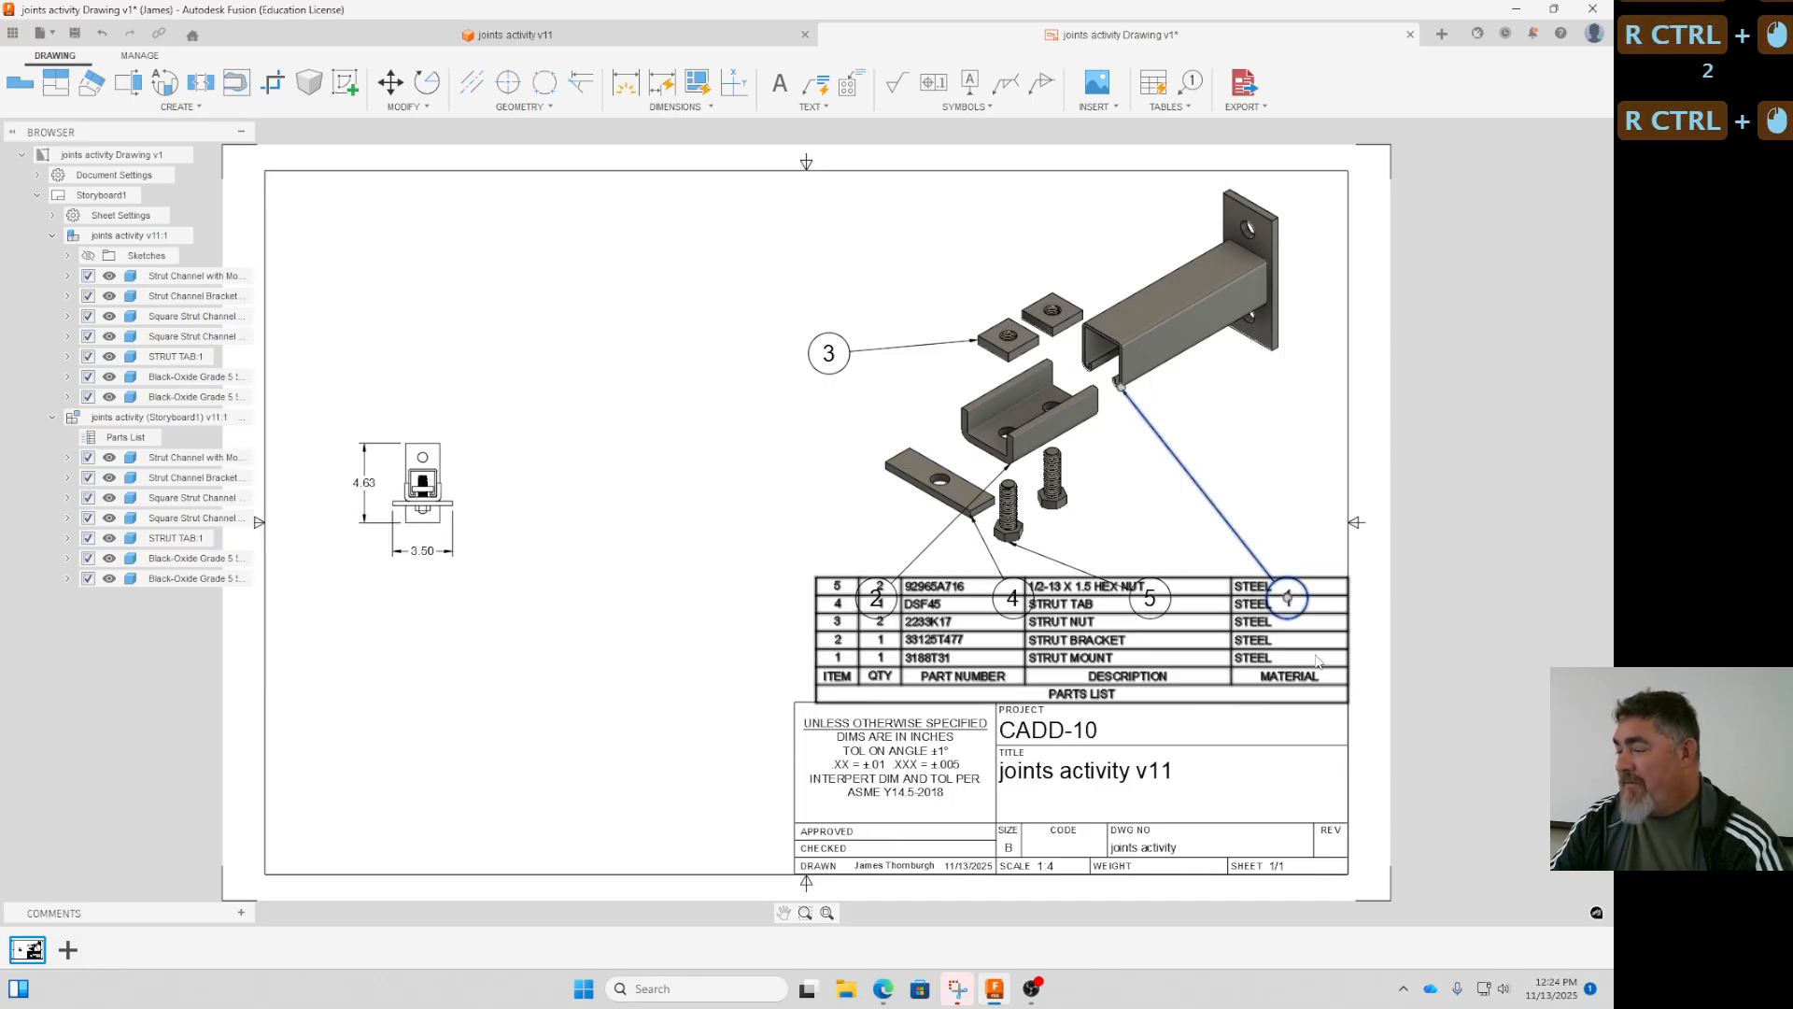
ctrl+click(1288, 598)
ctrl+click(1245, 436)
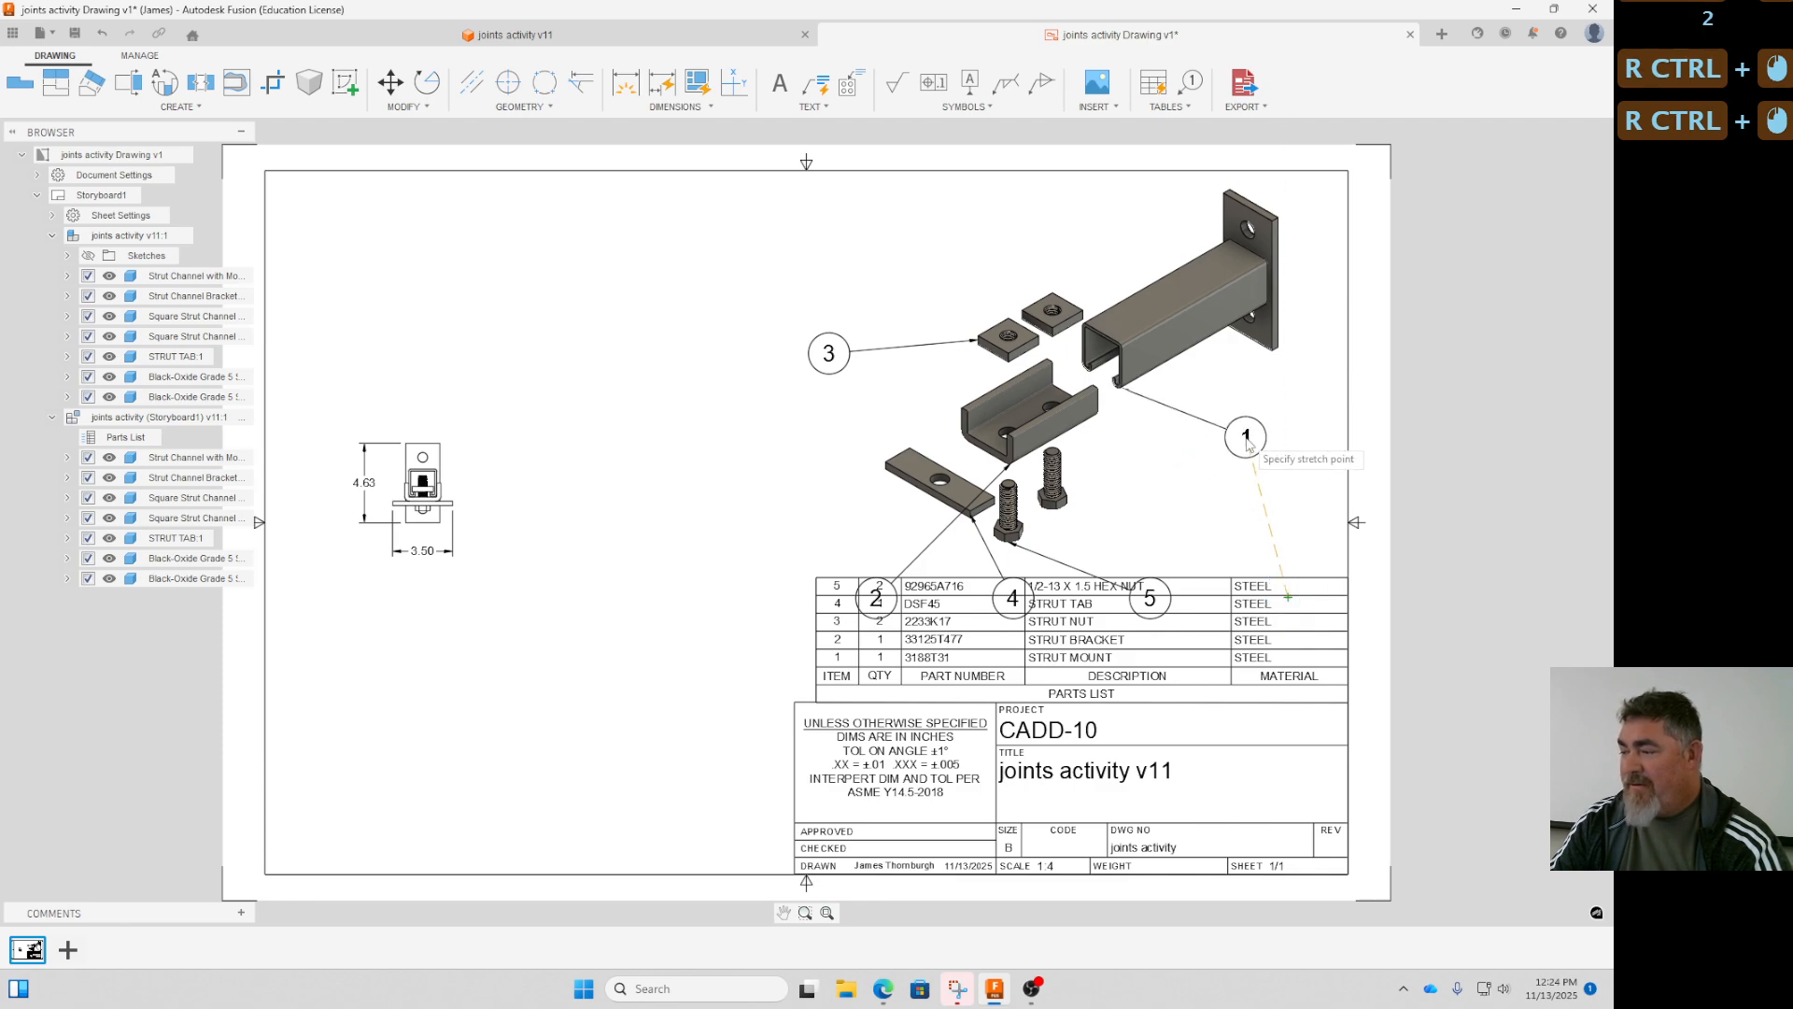
ctrl+click(1143, 377)
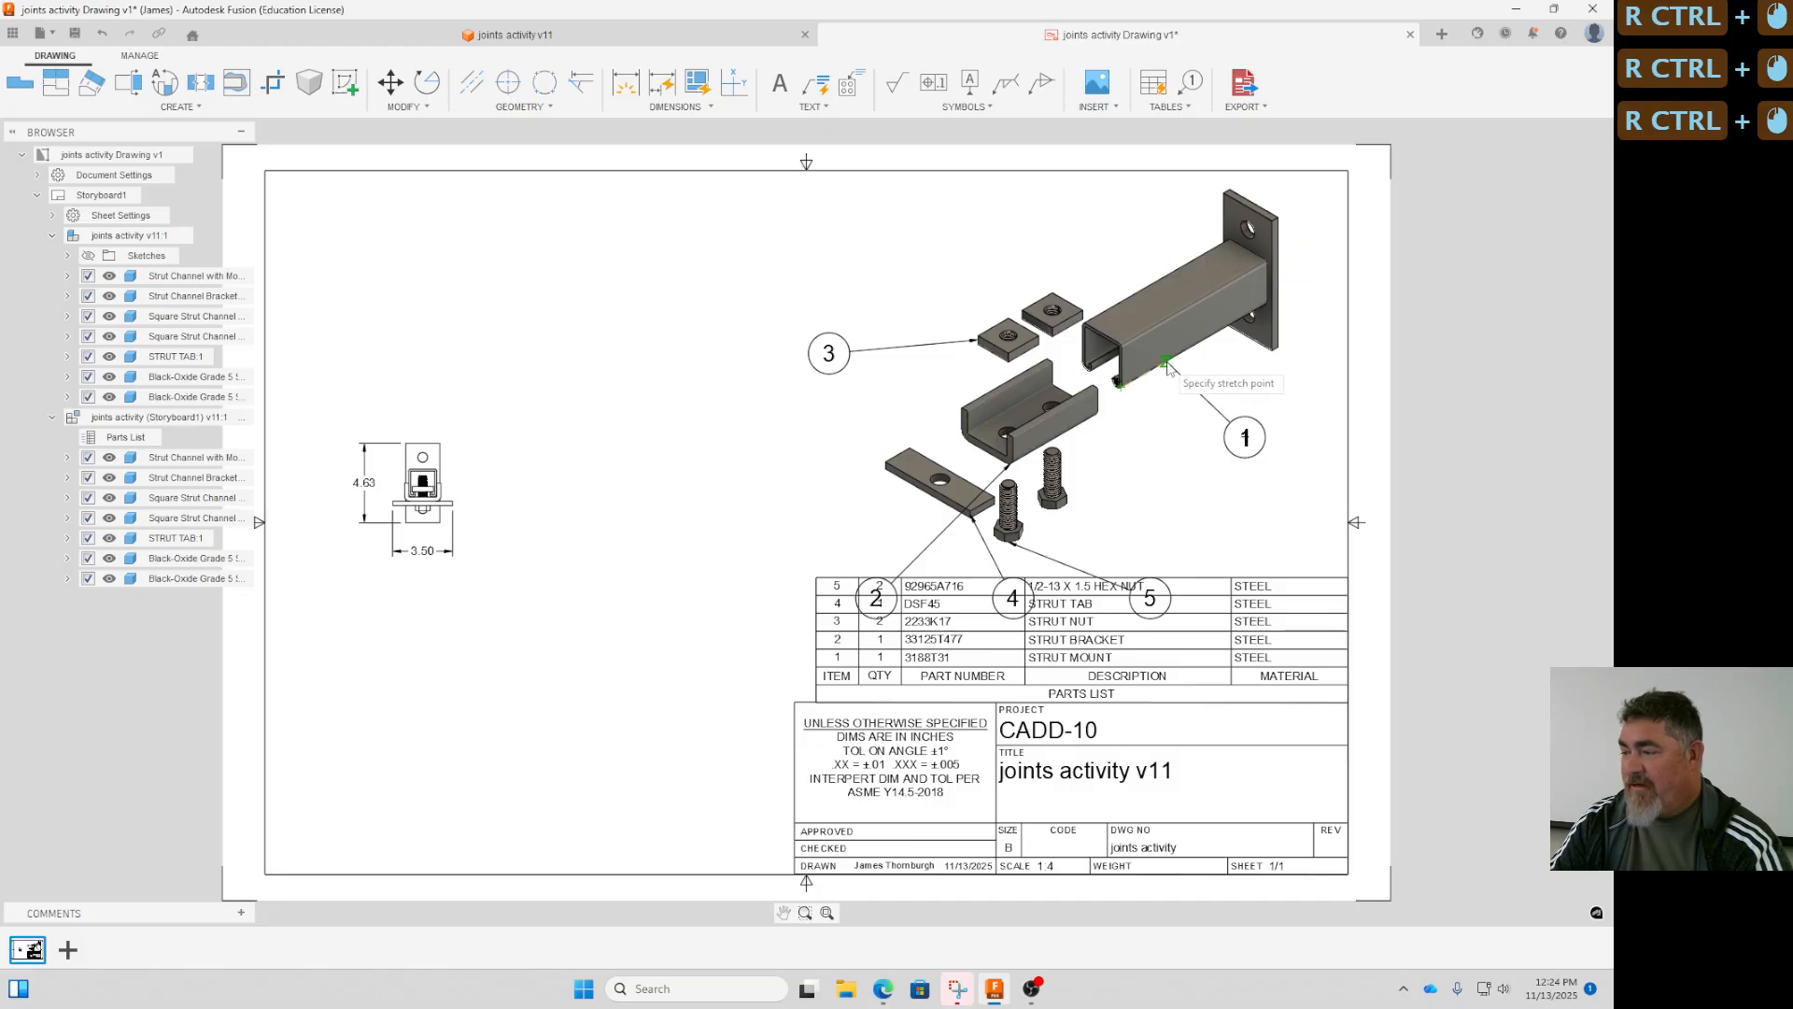
ctrl+click(1168, 366)
- Move balloon 3 above and closer to the square nuts and reattach its arrow to the upper edge of the nearest nut
ctrl+click(828, 353)
ctrl+click(829, 353)
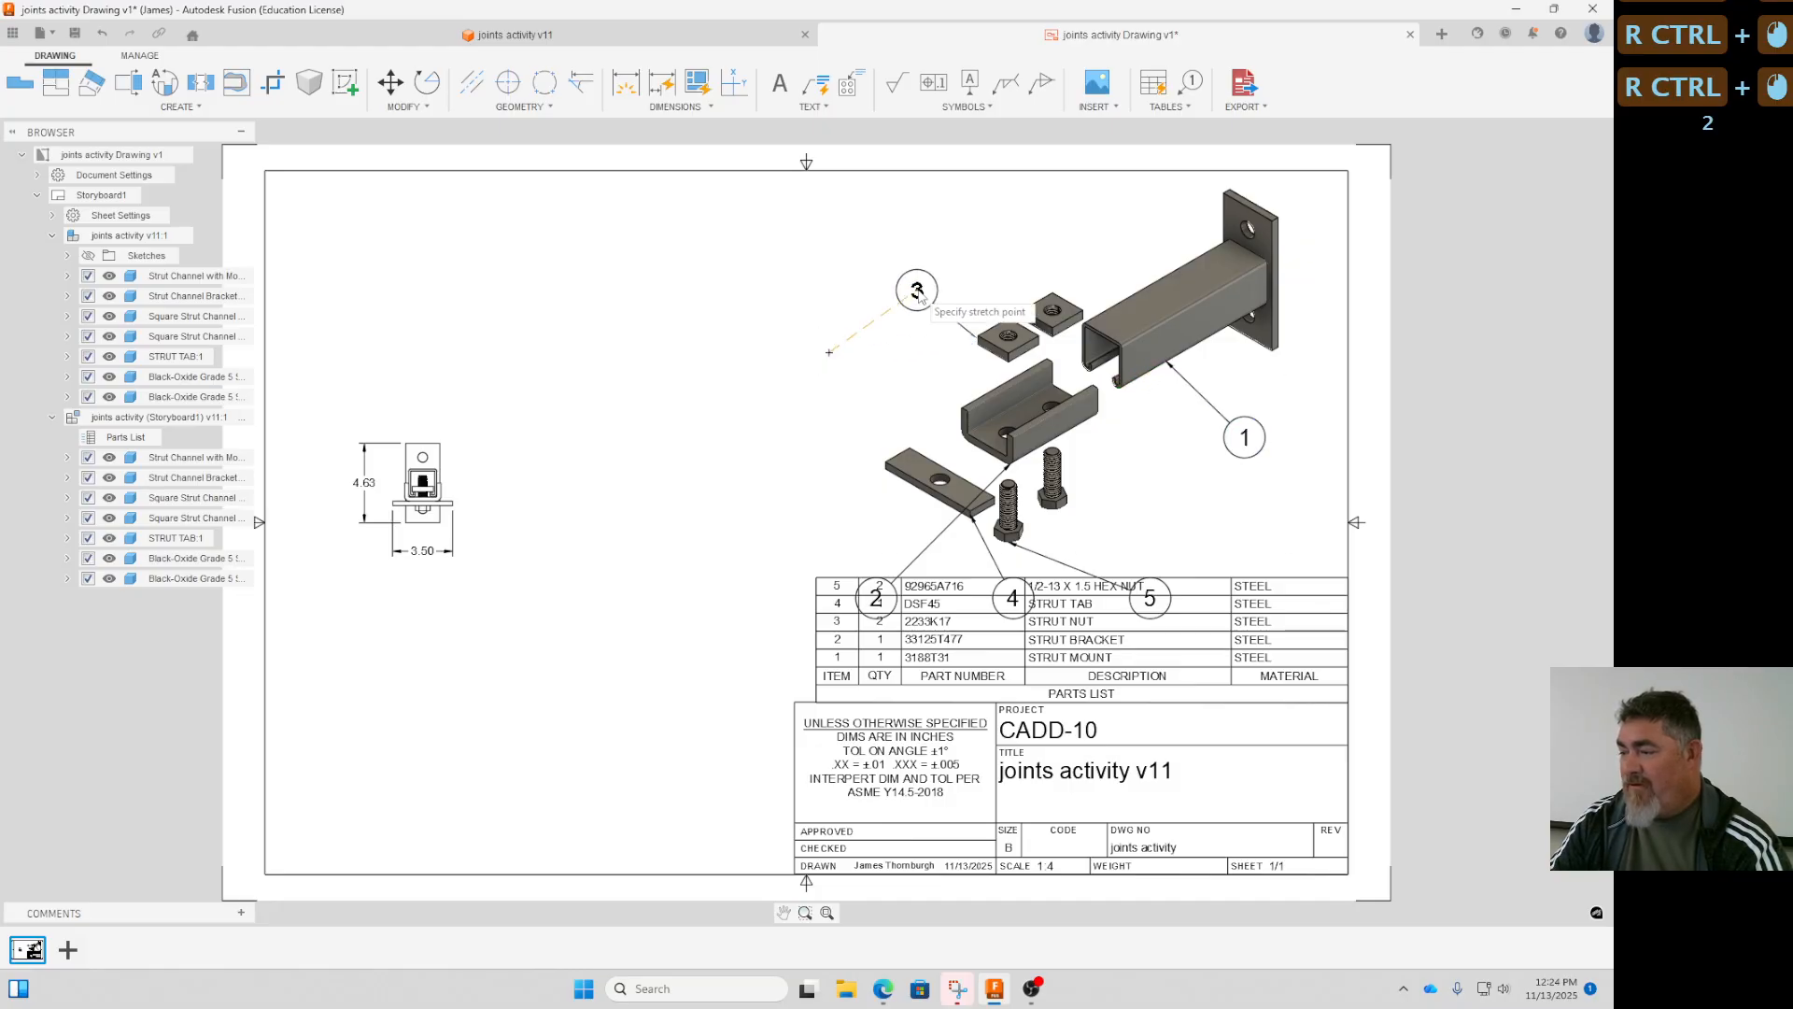
ctrl+click(922, 286)
ctrl+click(977, 337)
ctrl+click(993, 326)
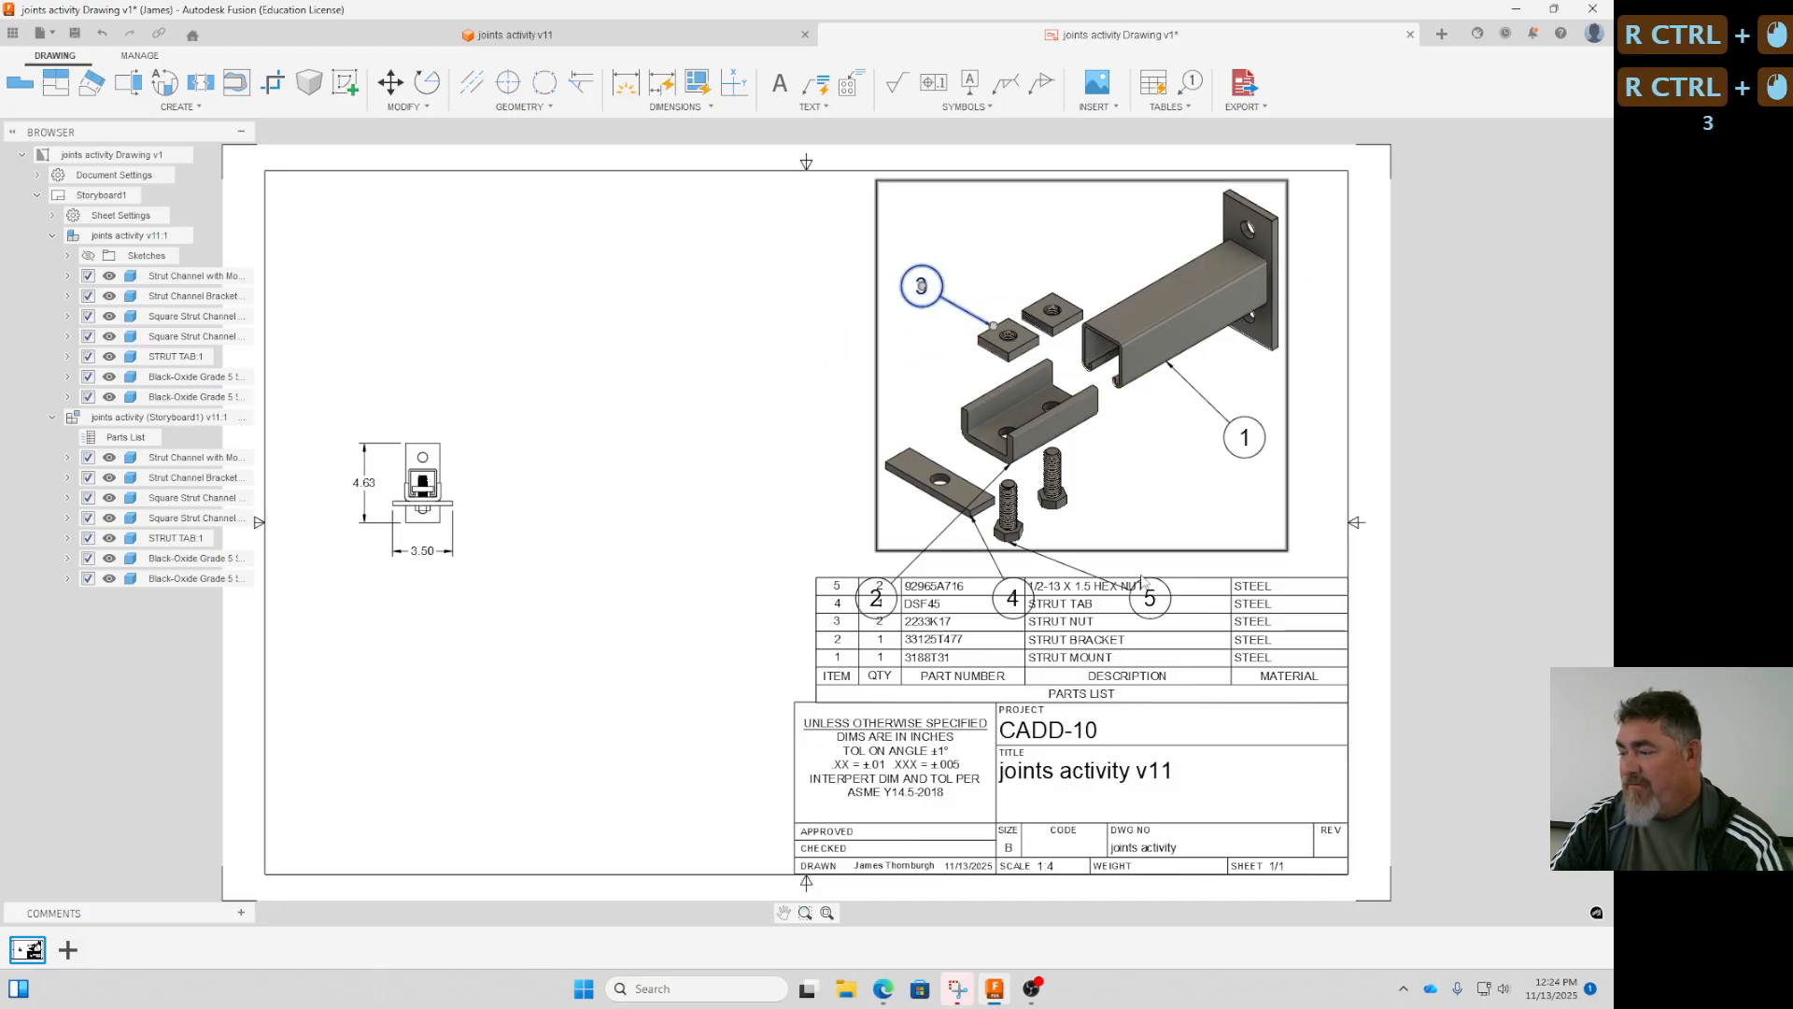
- Move balloon 2 off the parts list to beside the strut bracket and reattach its arrow to the bracket's nearest lower edge
ctrl+click(876, 598)
ctrl+click(876, 598)
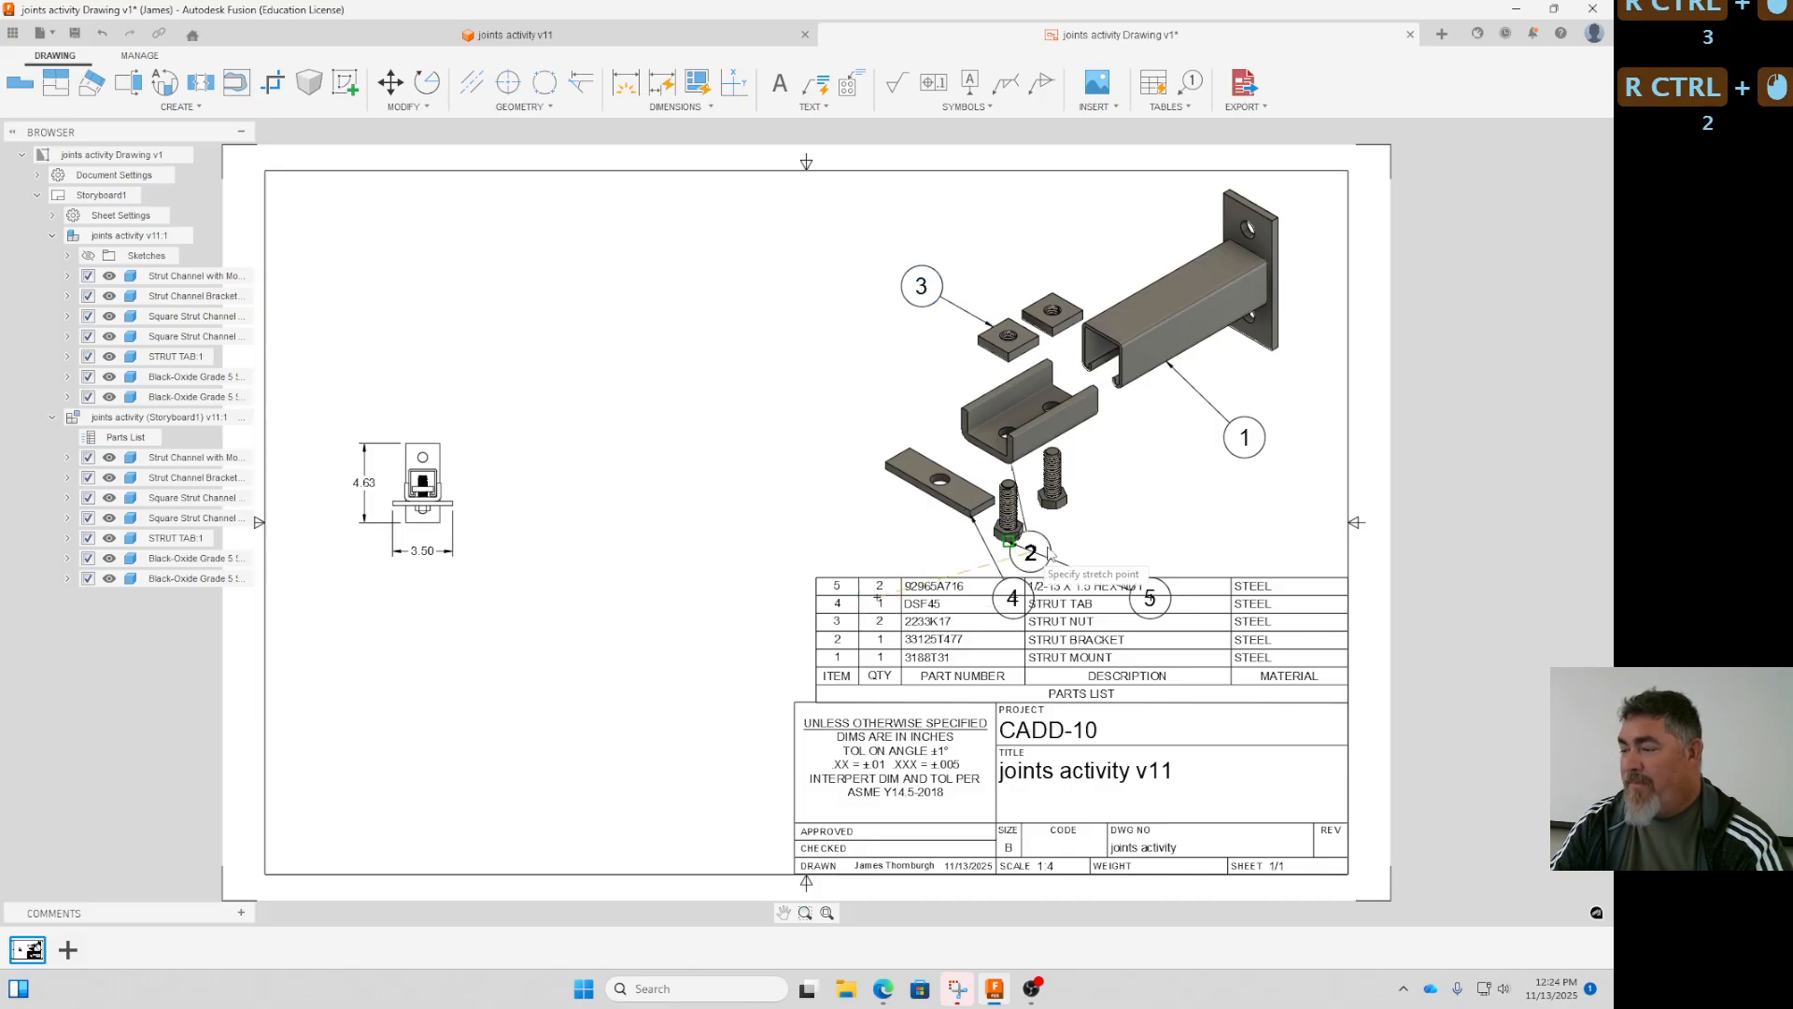
ctrl+click(1138, 462)
ctrl+click(1011, 463)
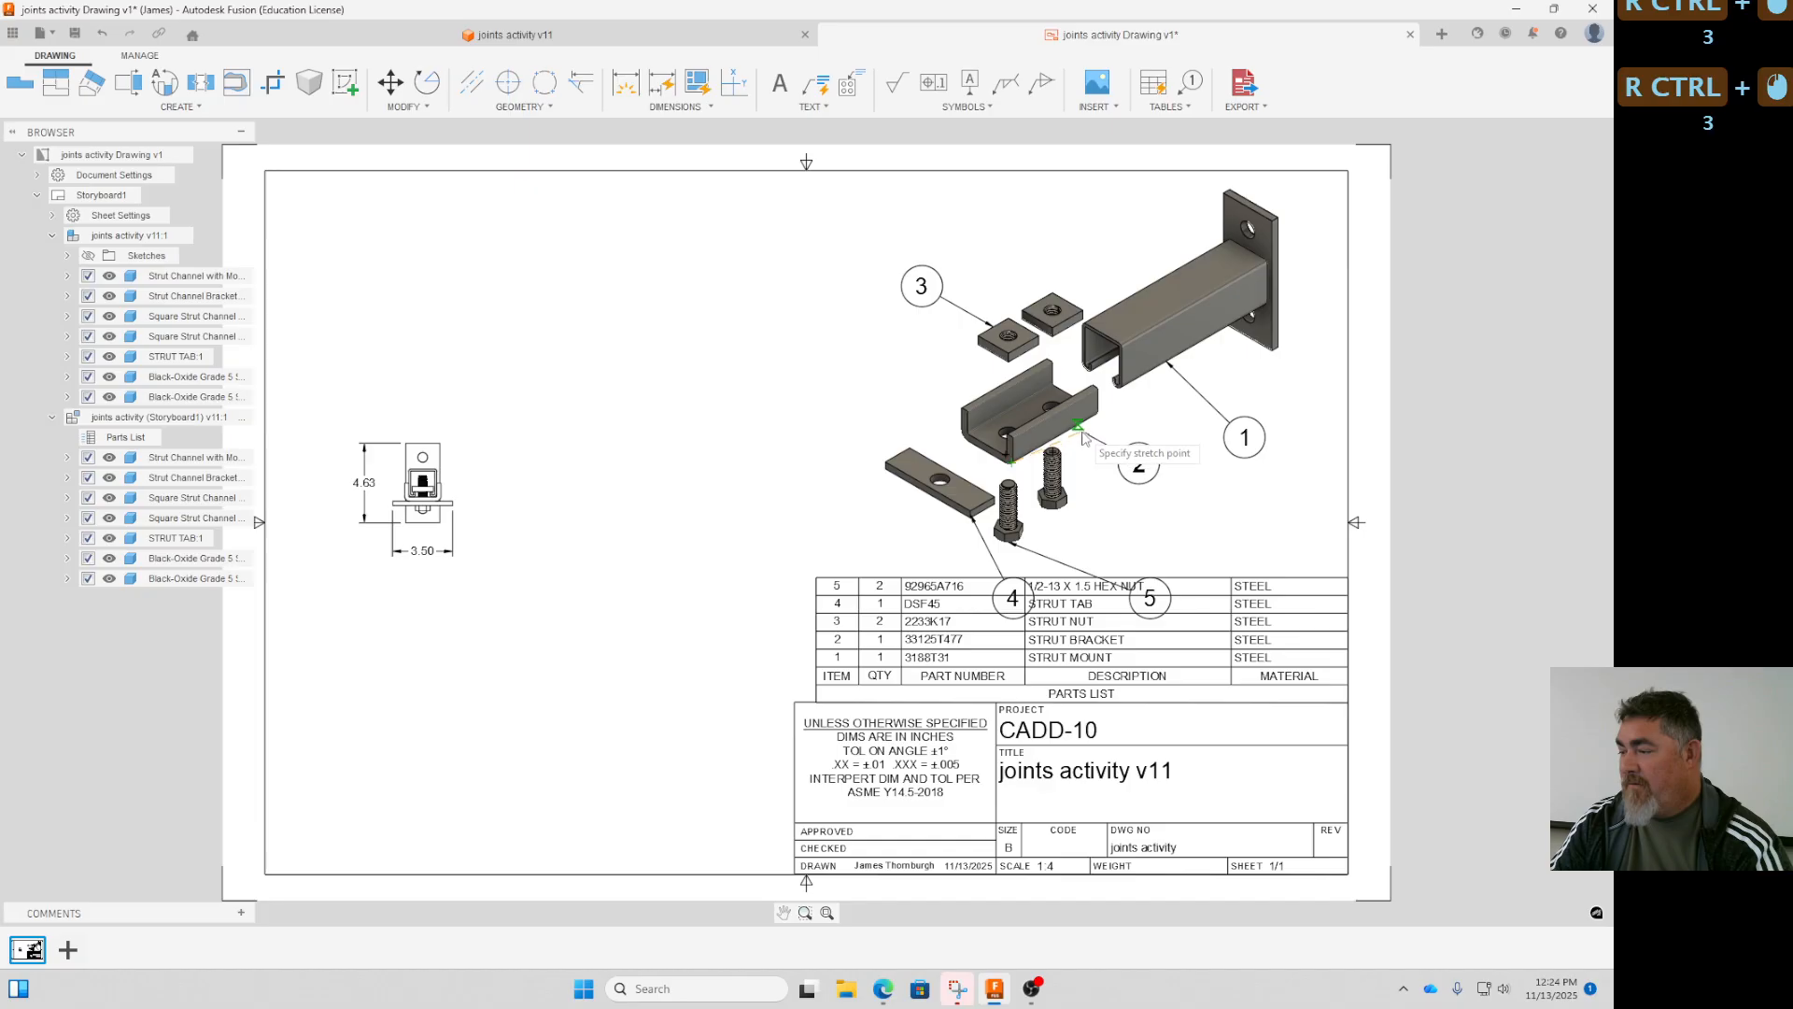
ctrl+click(1084, 439)
- Raise balloon 5 off the parts list, attach its arrow to the nearer bolt head, and align it roughly under balloon 2
ctrl+click(1150, 598)
ctrl+click(1150, 598)
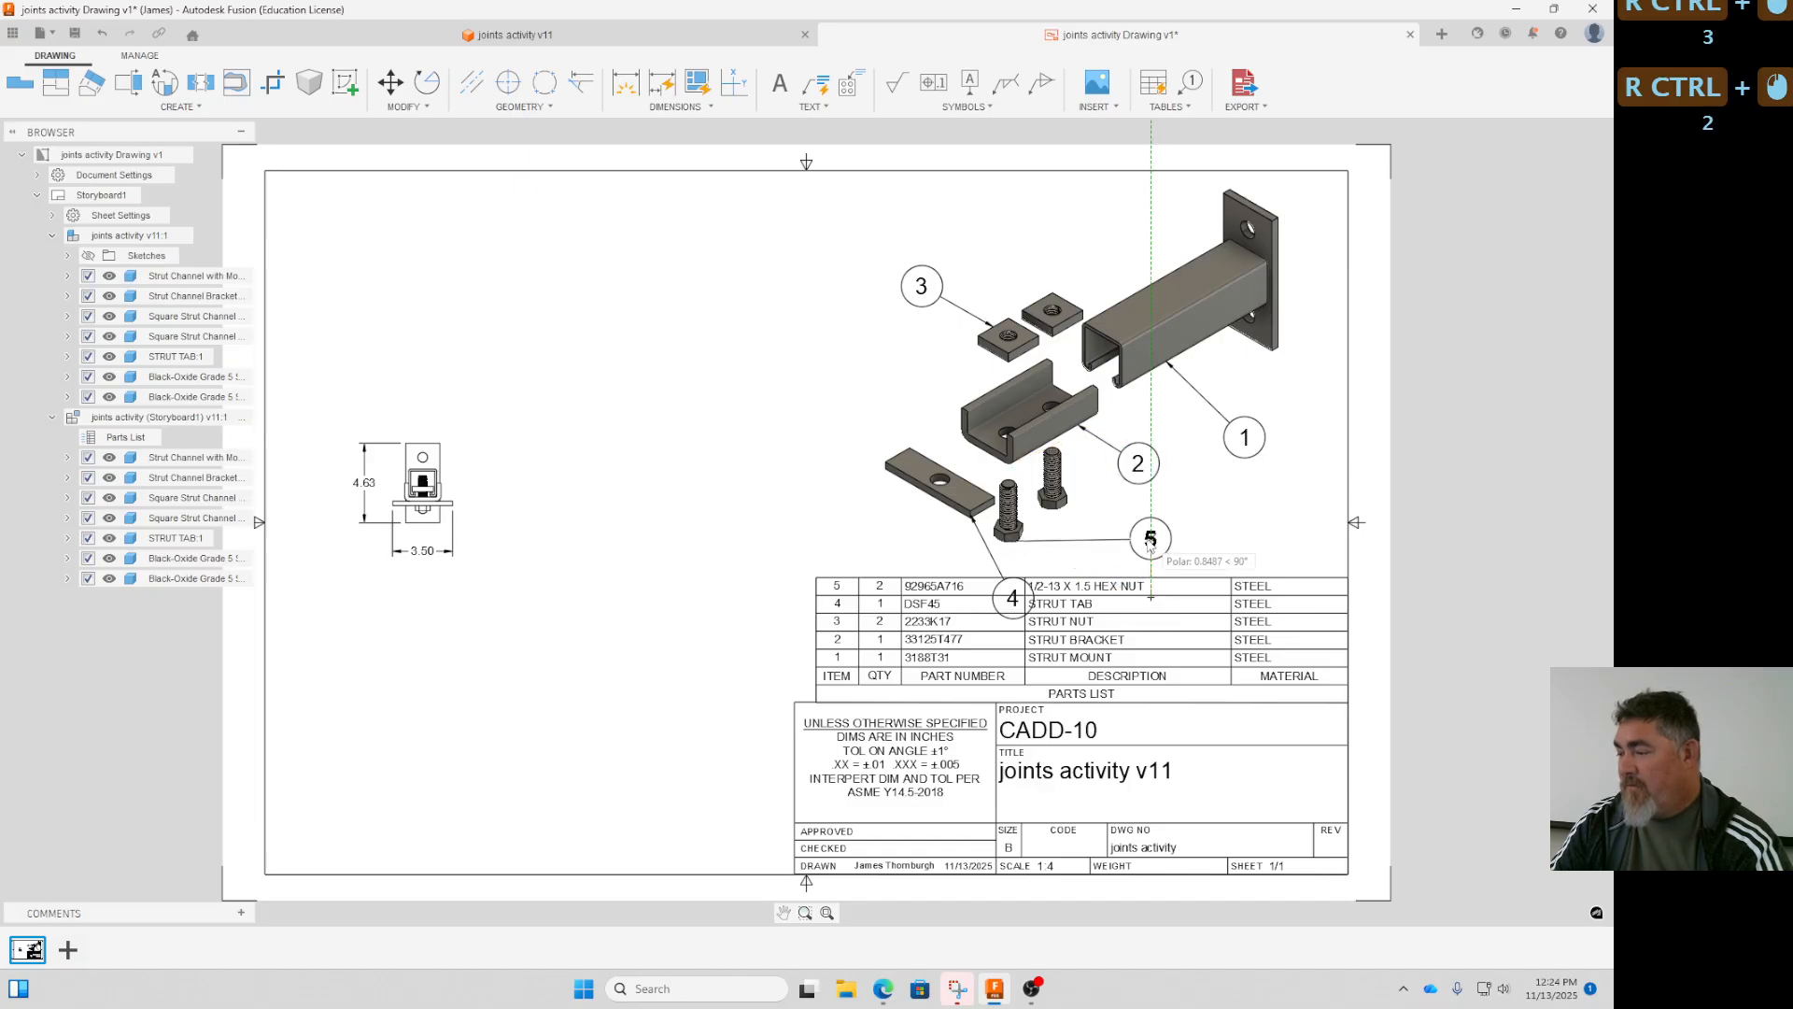
ctrl+click(1150, 540)
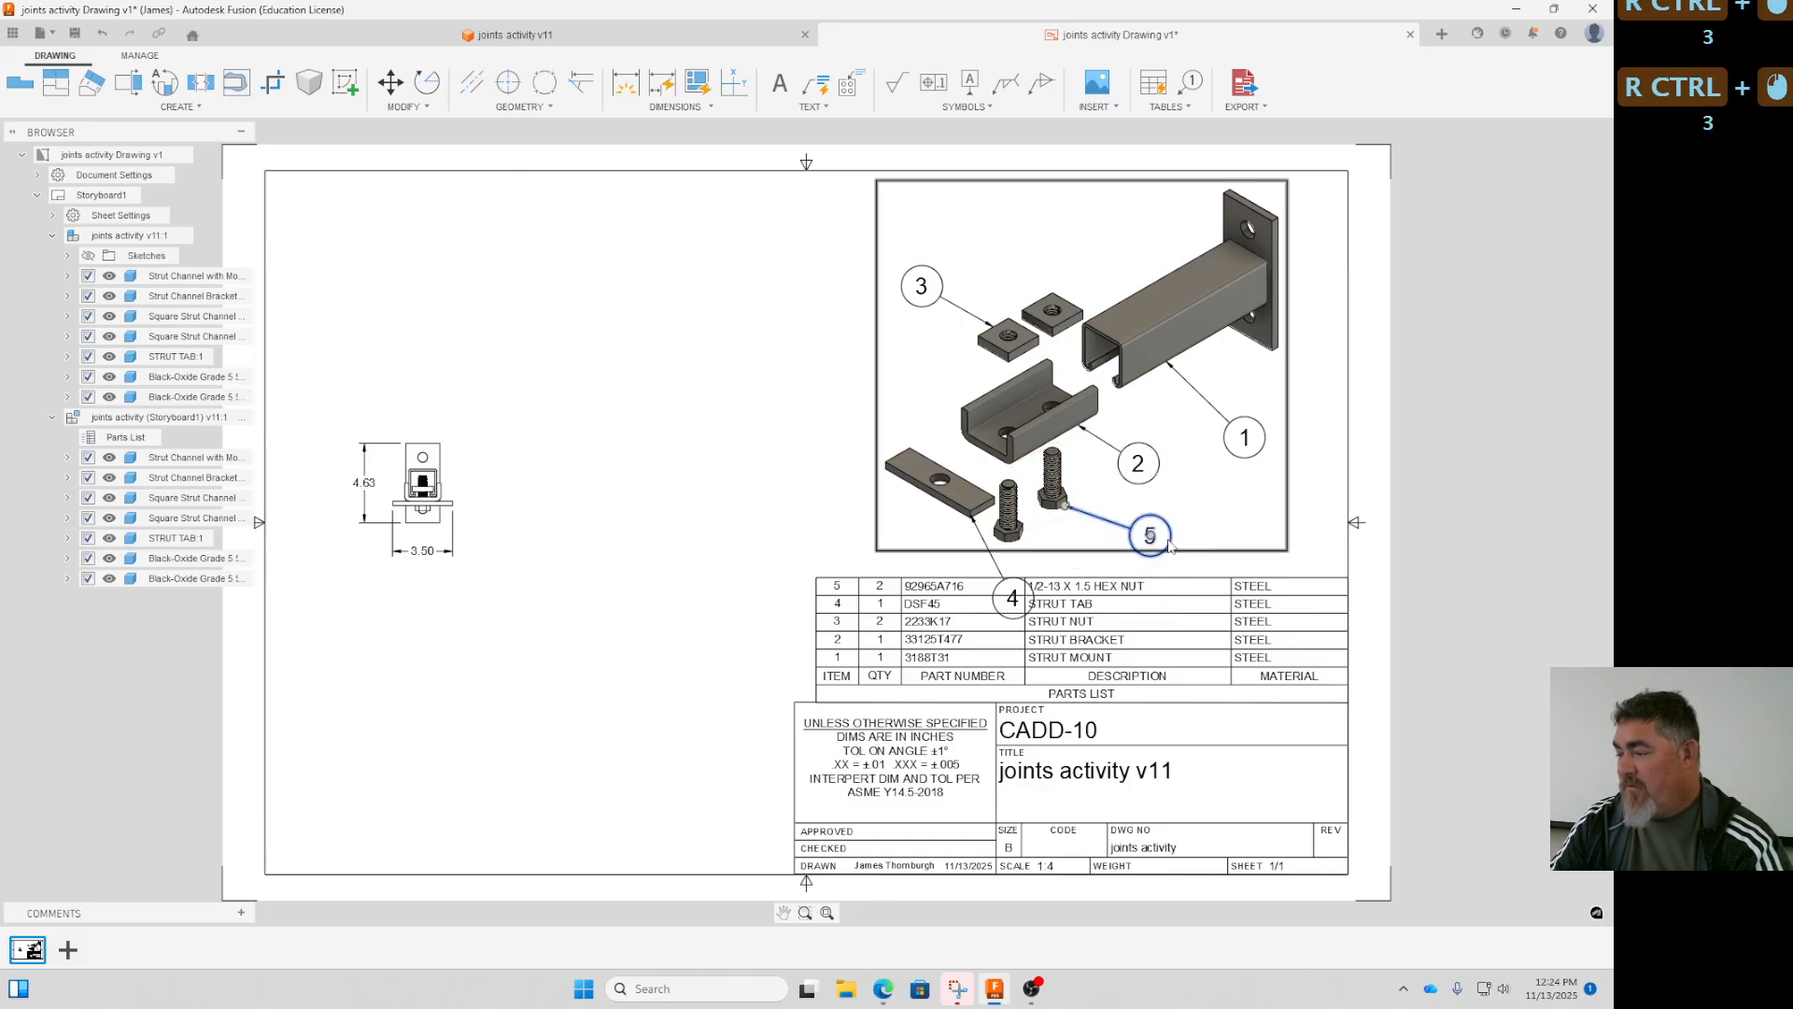
ctrl+drag(1150, 536, 1136, 535)
- Move balloon 4 above the strut tab and reattach its arrow to the tab's upper edge
ctrl+click(1017, 599)
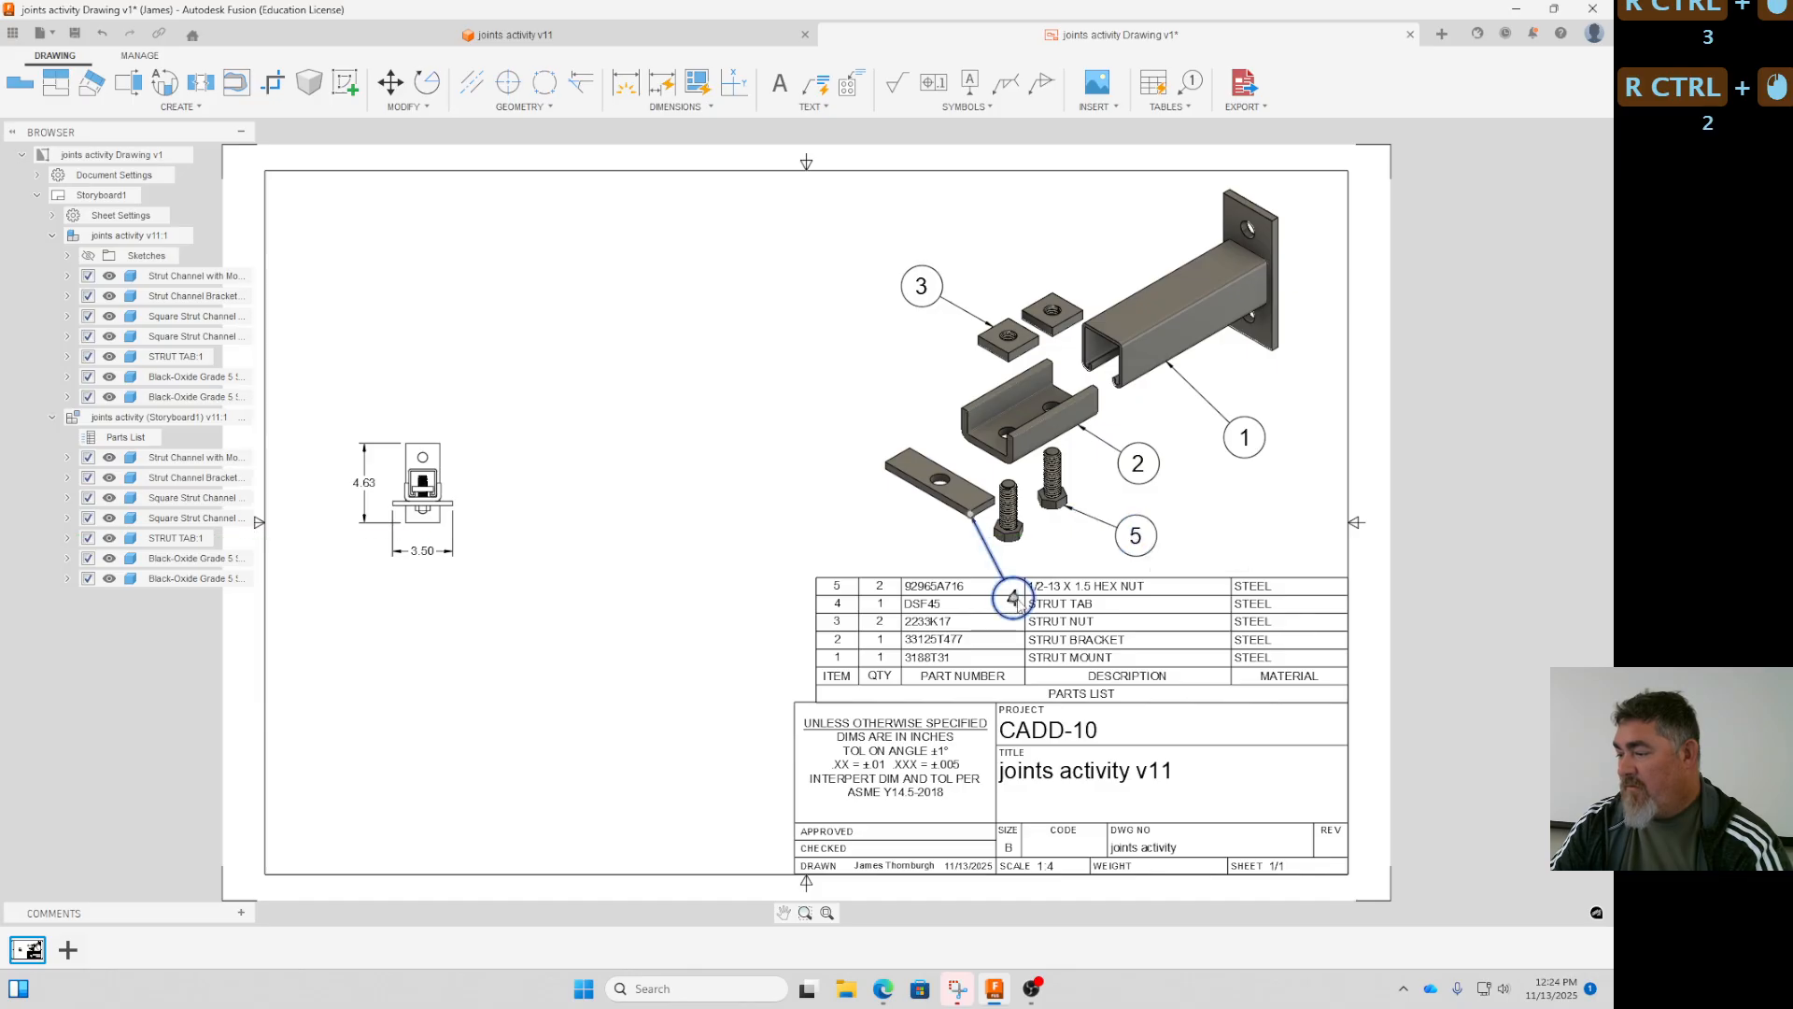
ctrl+drag(1018, 604, 906, 392)
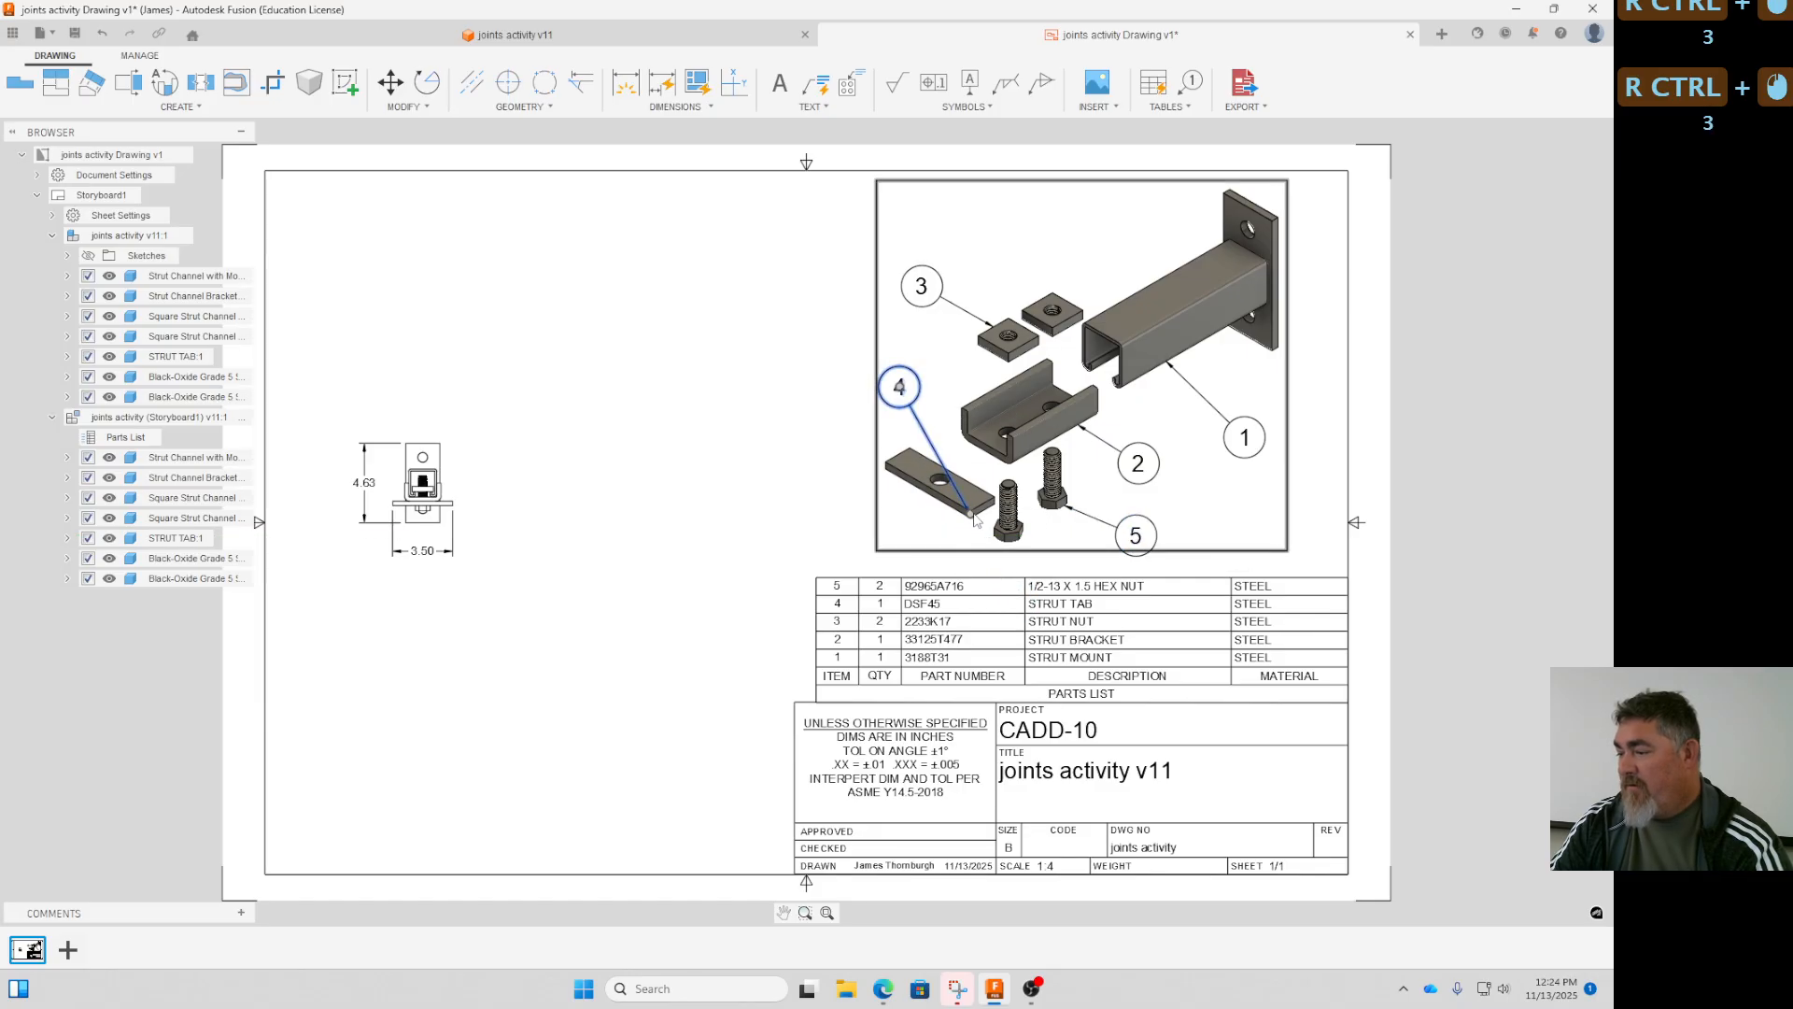
drag(971, 513, 930, 459)
click(782, 536)
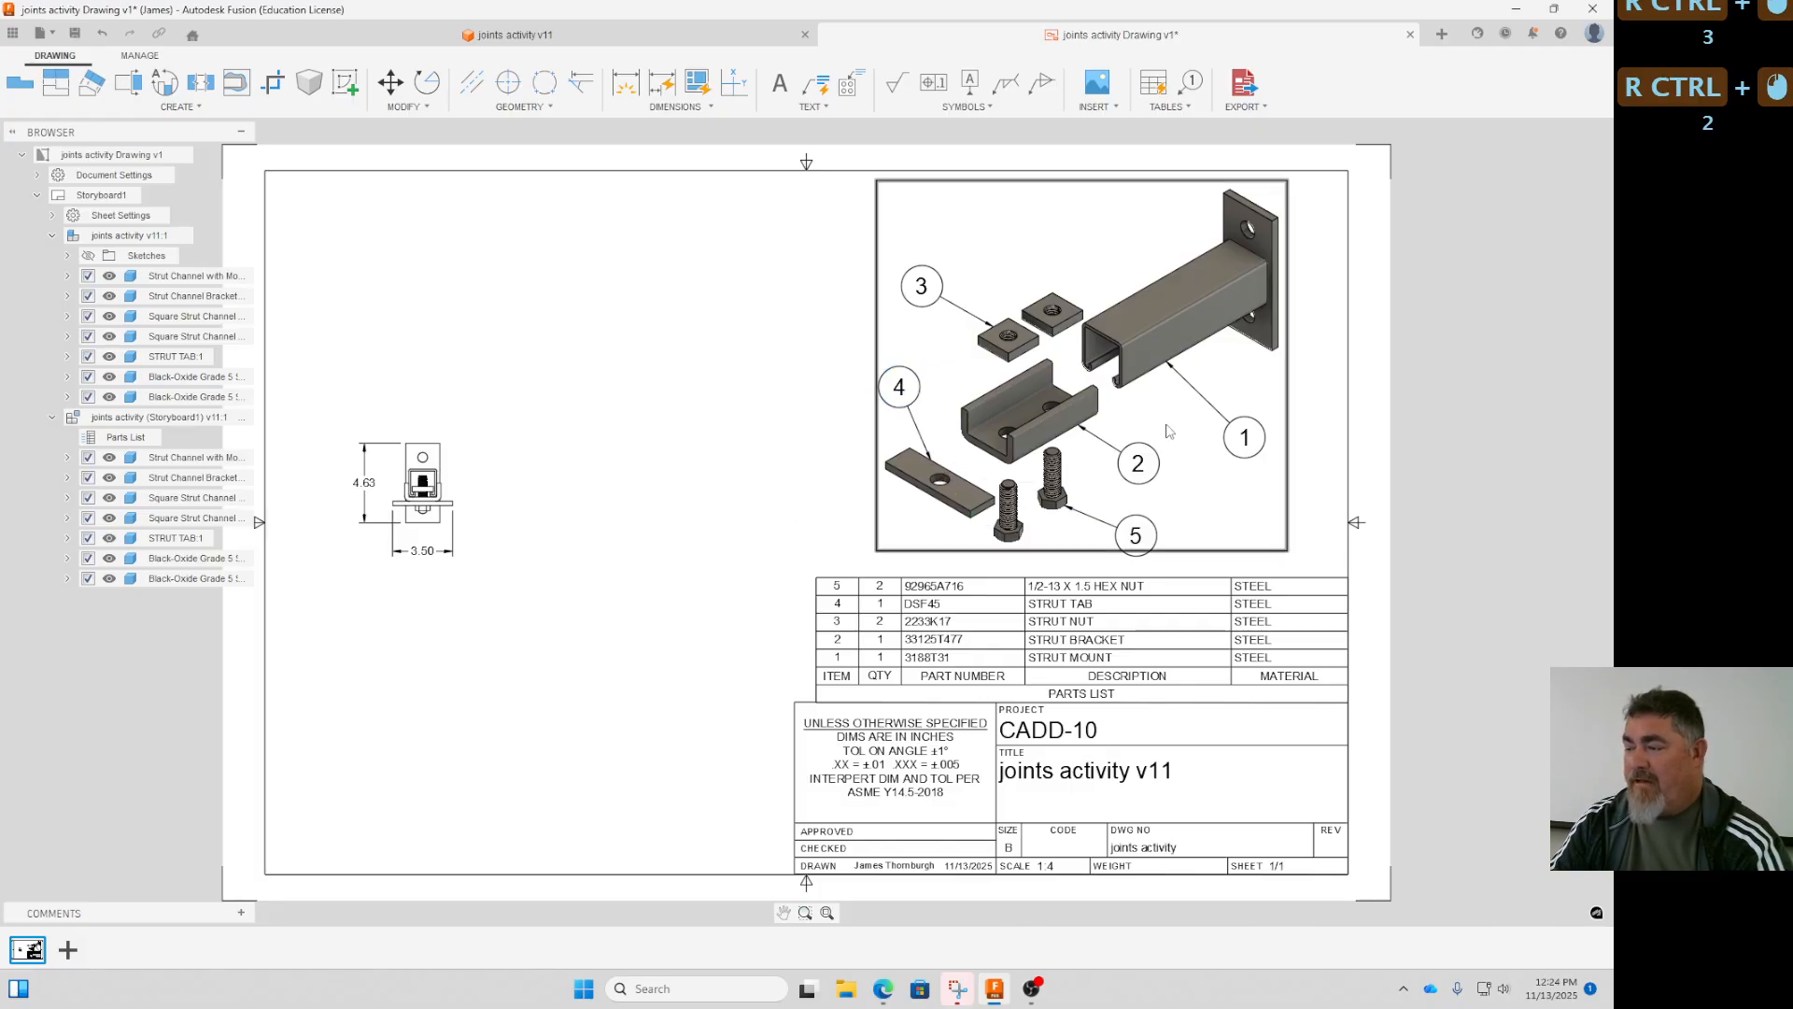
ctrl+middle_drag(1328, 542, 1294, 542)
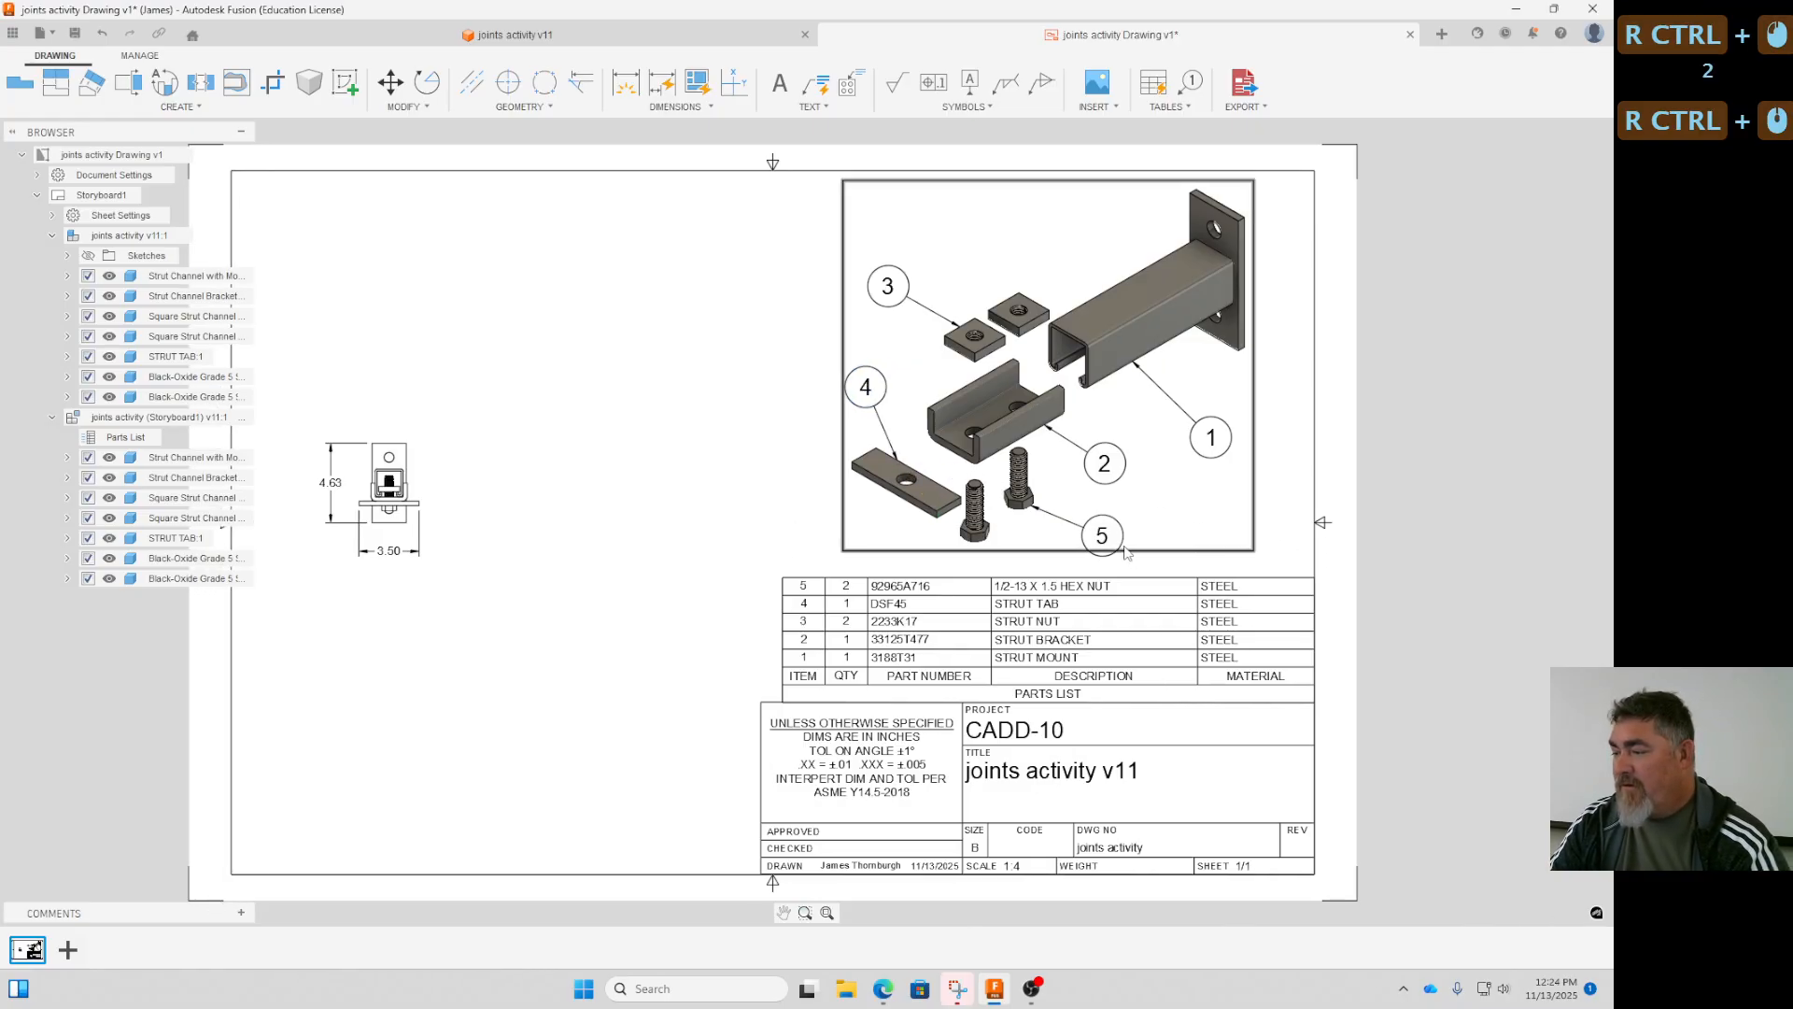
ctrl+click(1111, 540)
ctrl+right_click(1113, 542)
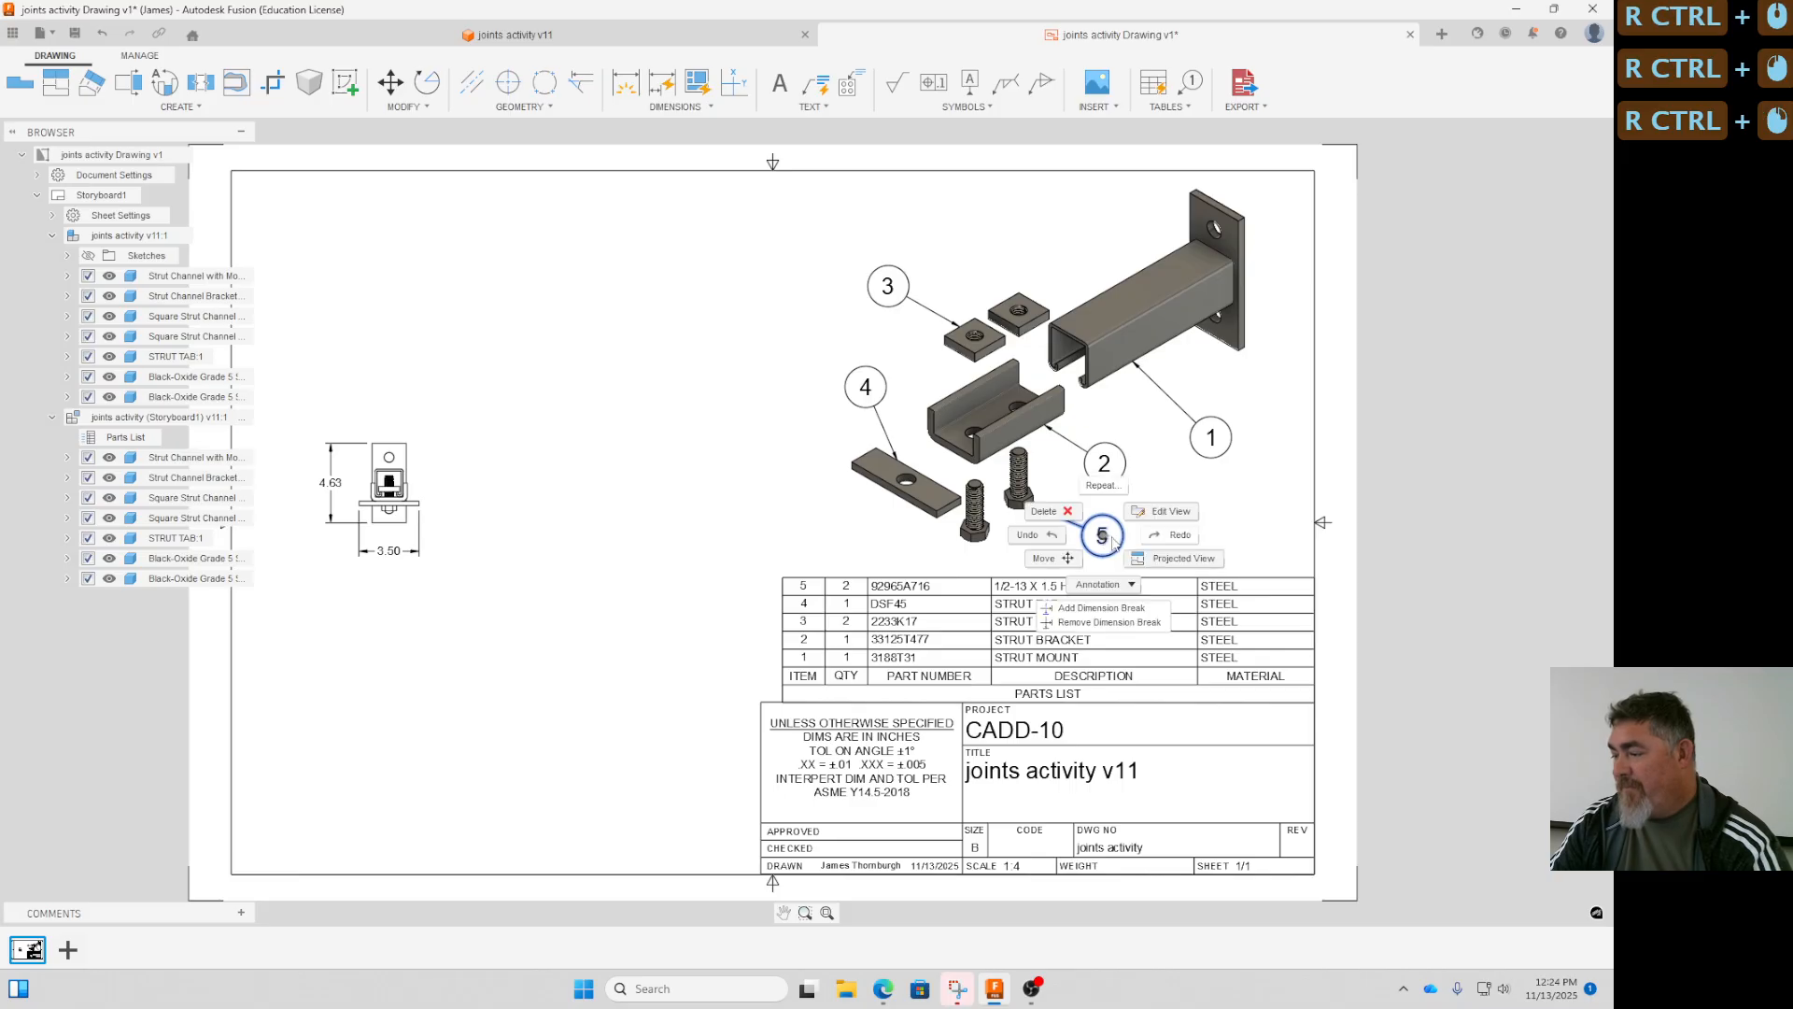
click(1261, 505)
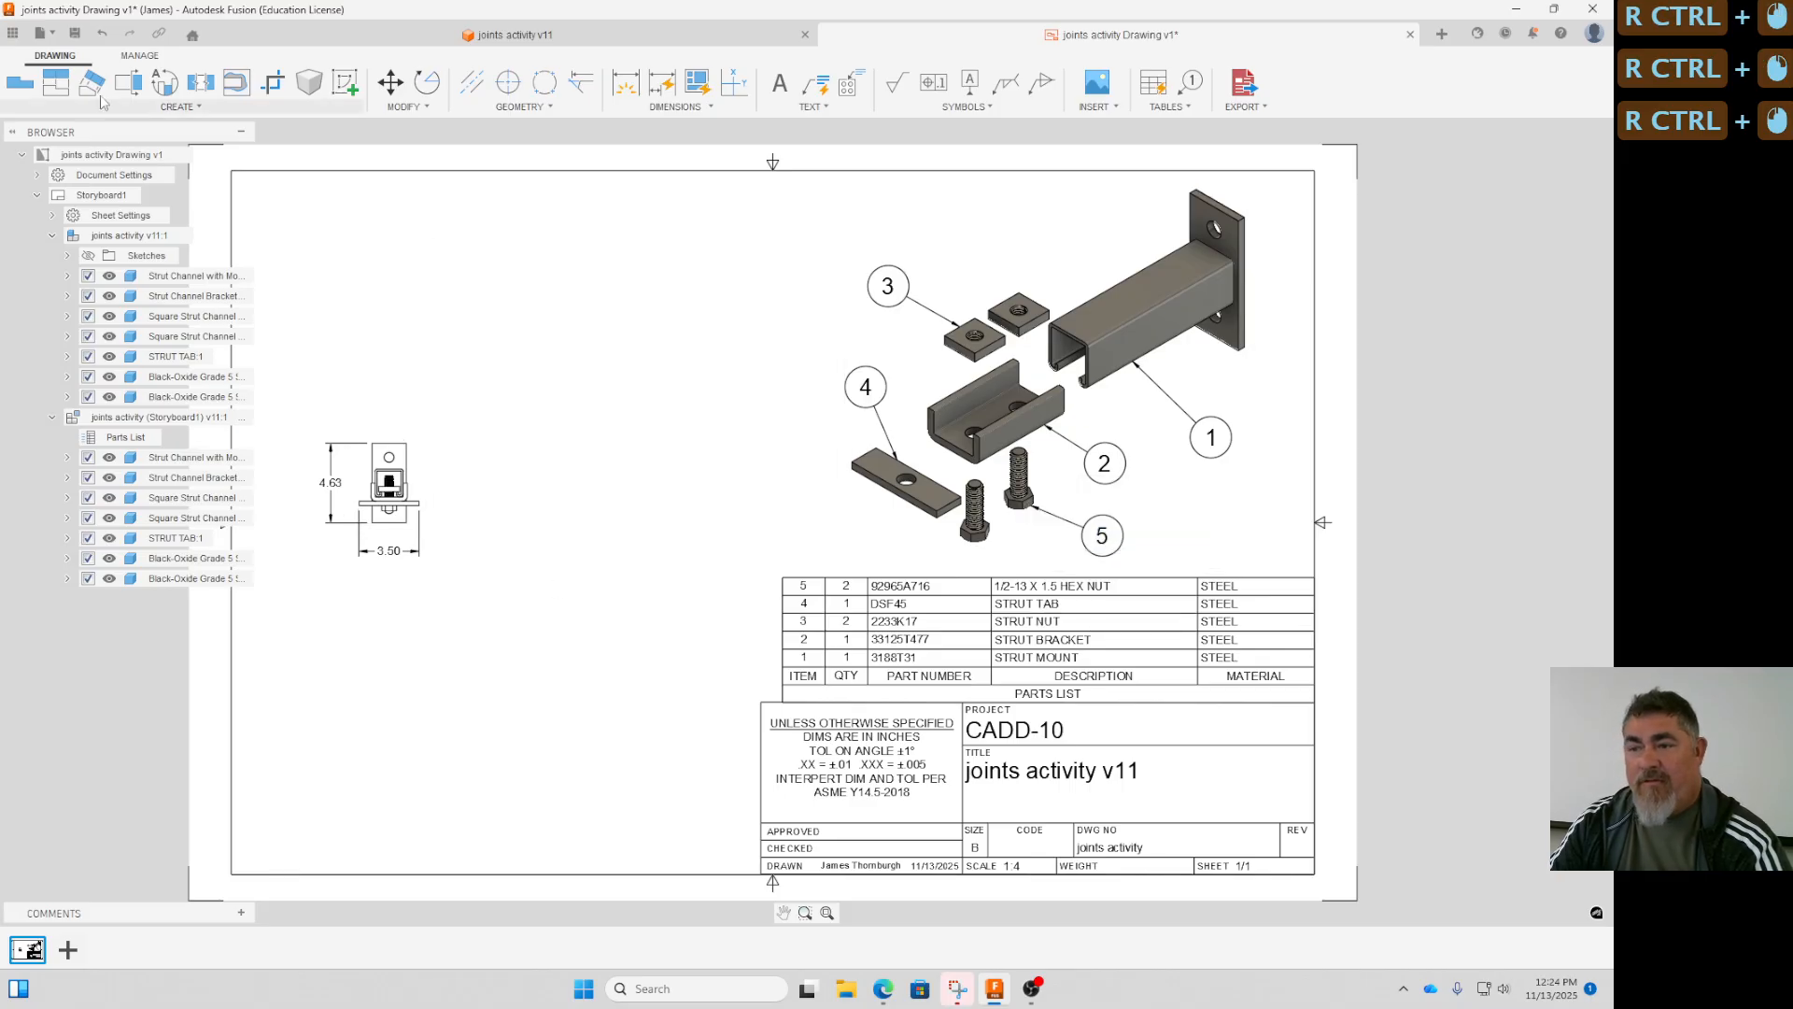
- Try a side view projected from the front view, and delete the projected view
click(50, 81)
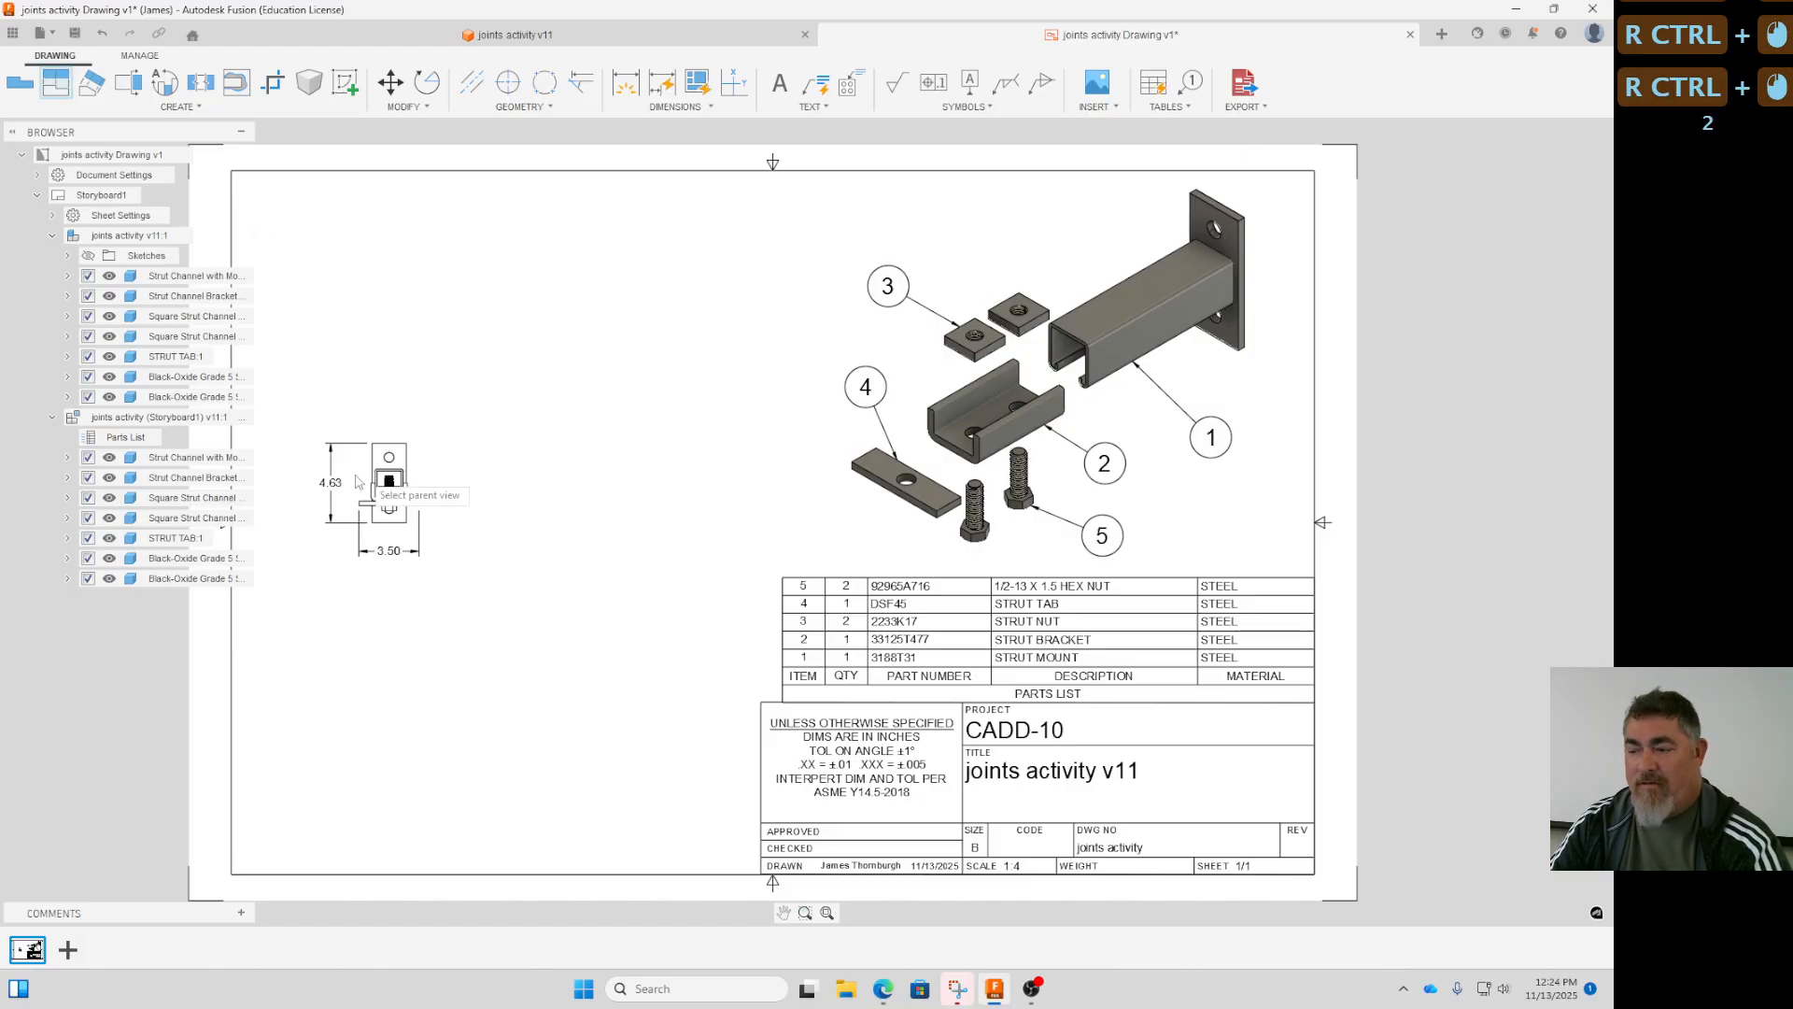
click(385, 482)
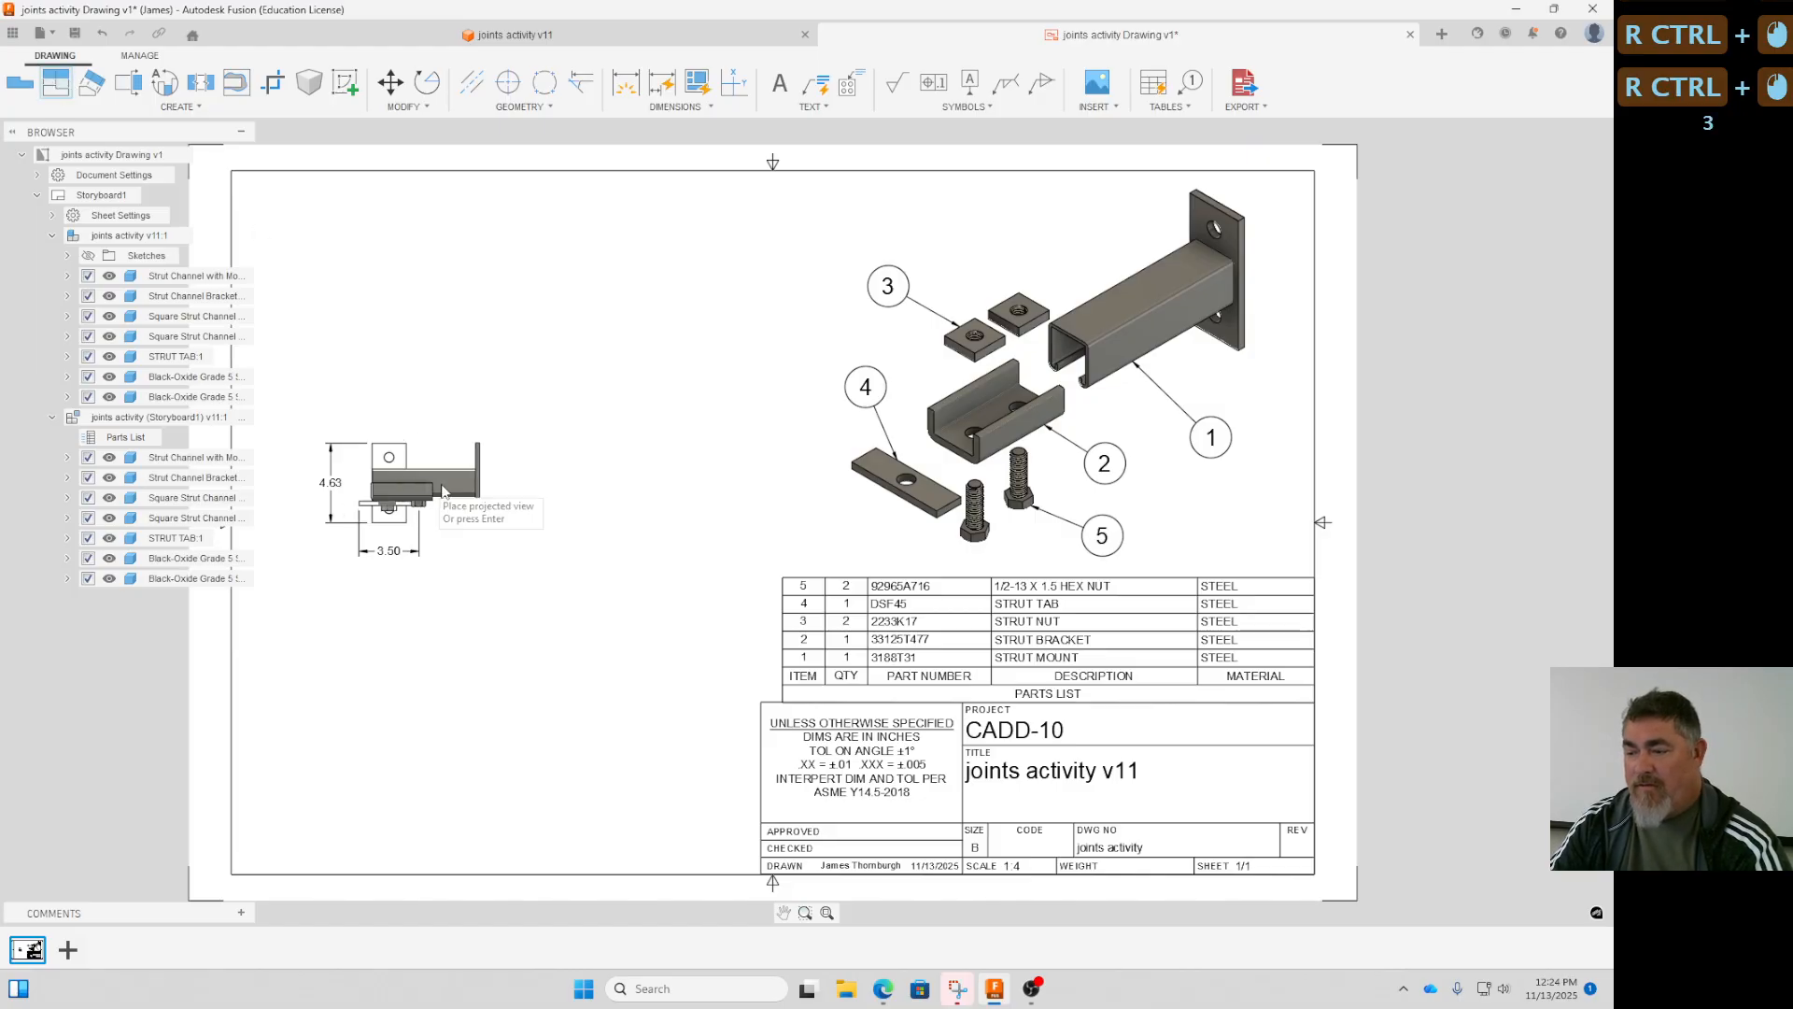
click(569, 519)
click(622, 484)
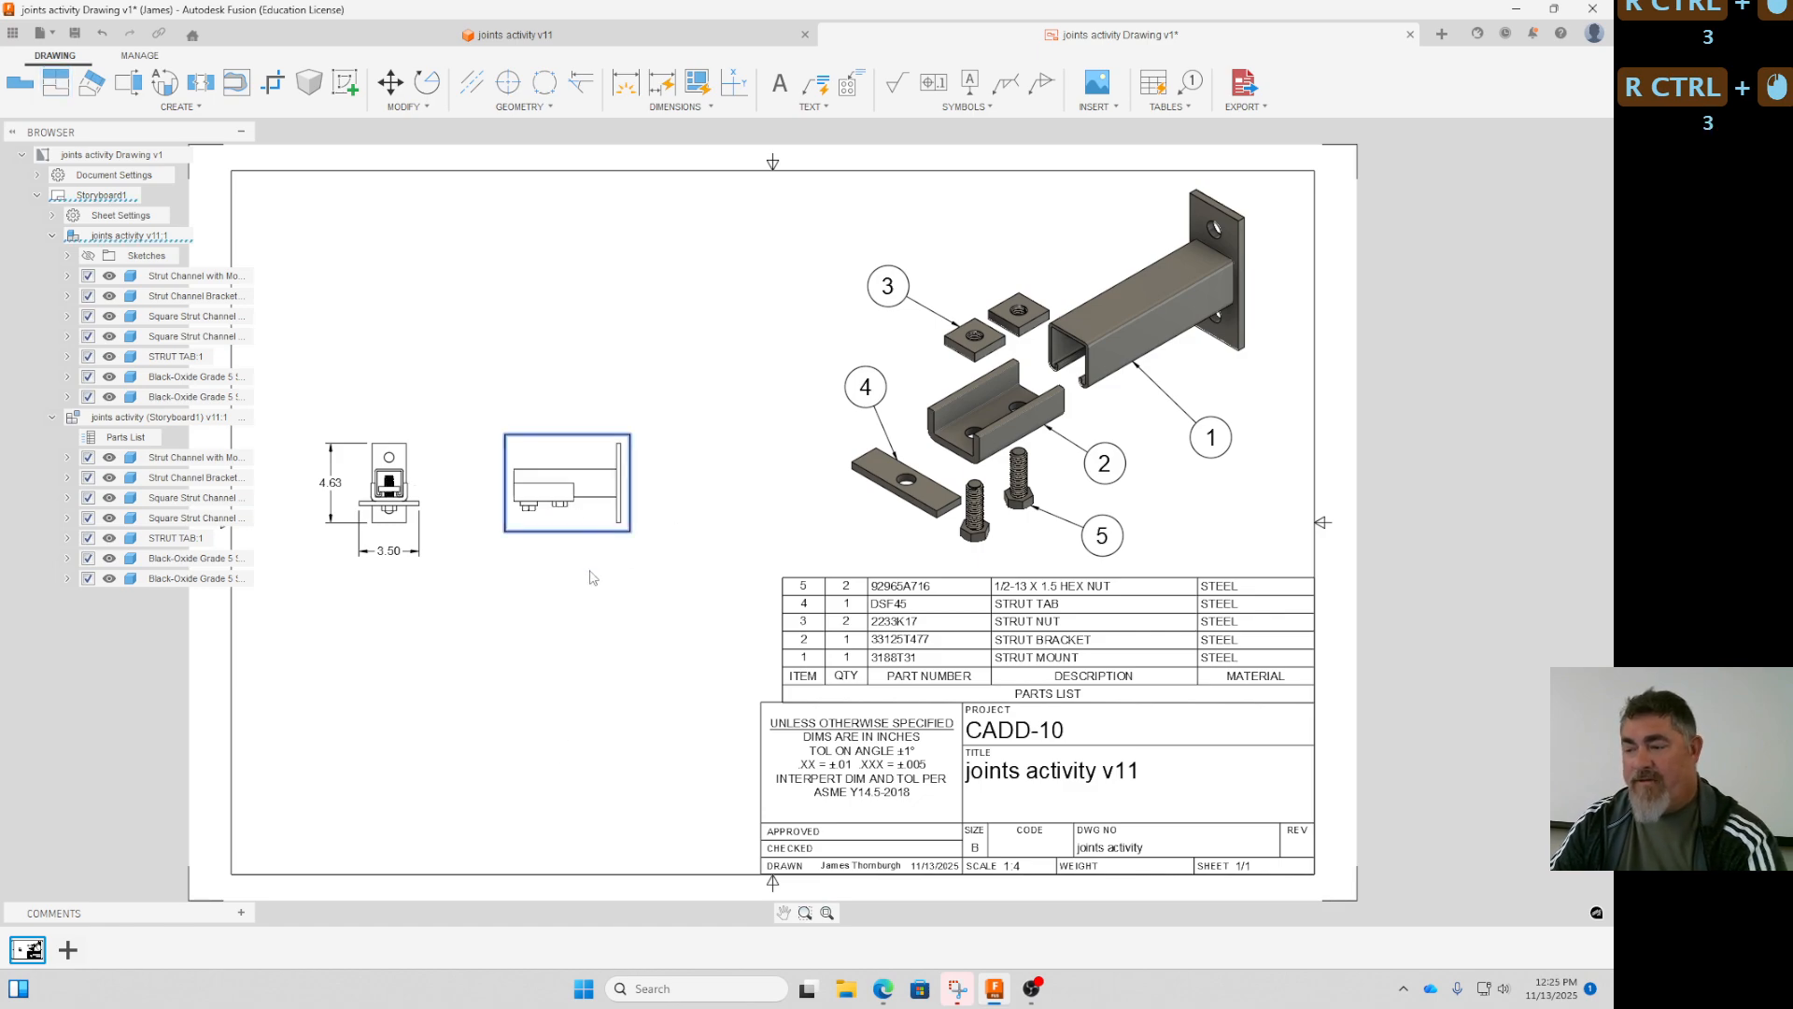
key(Delete)
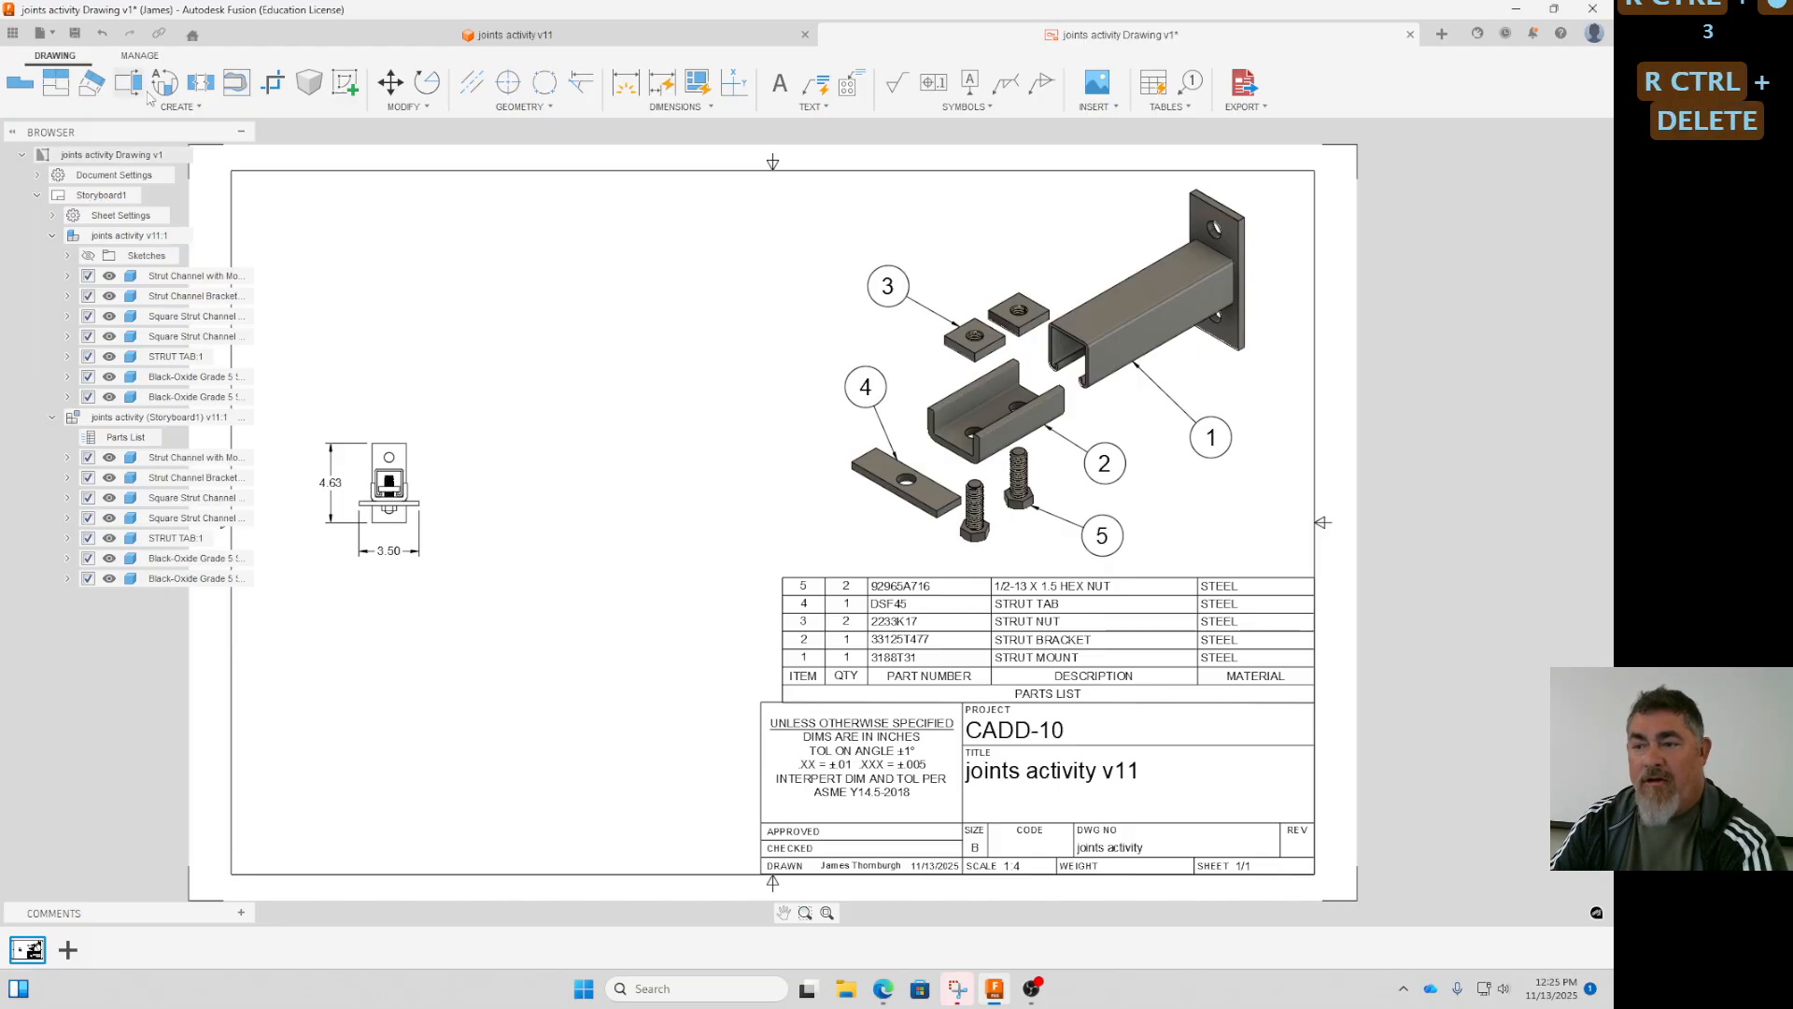
- Create full section view A-A through the front view's vertical centre, place it alongside, and move the overall width dimension below the lower section arrow
click(128, 82)
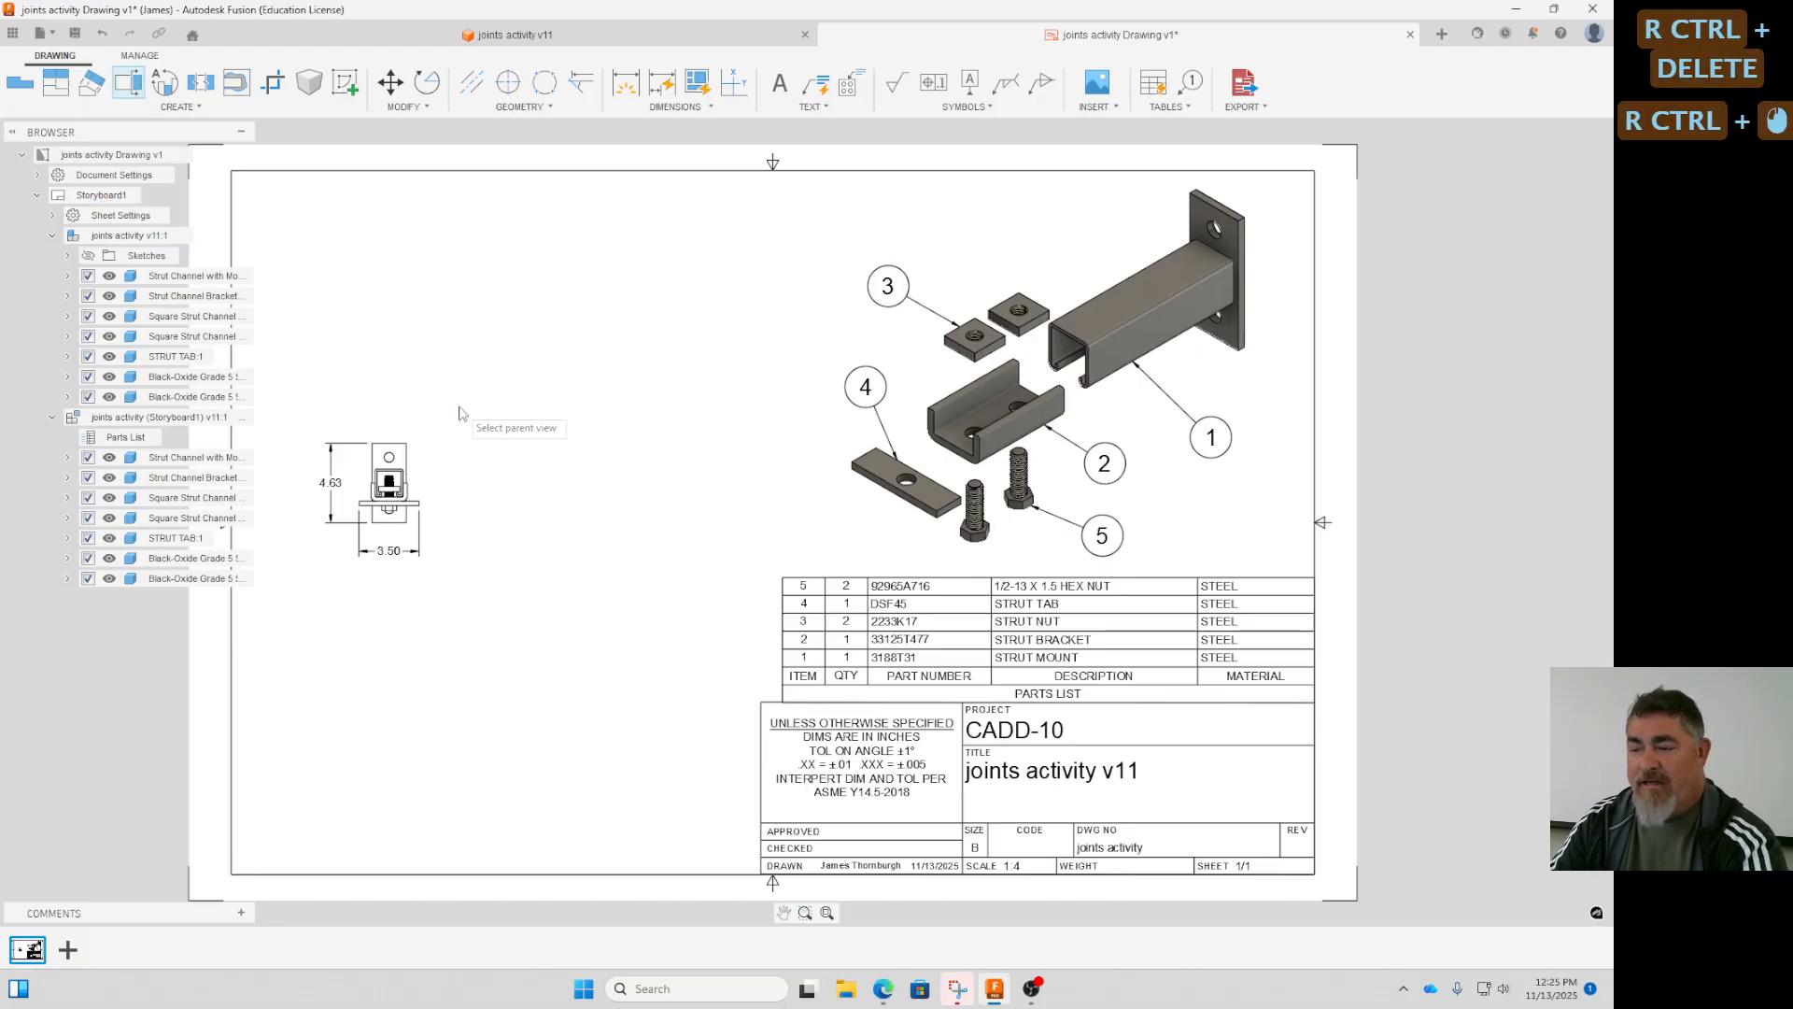
click(393, 439)
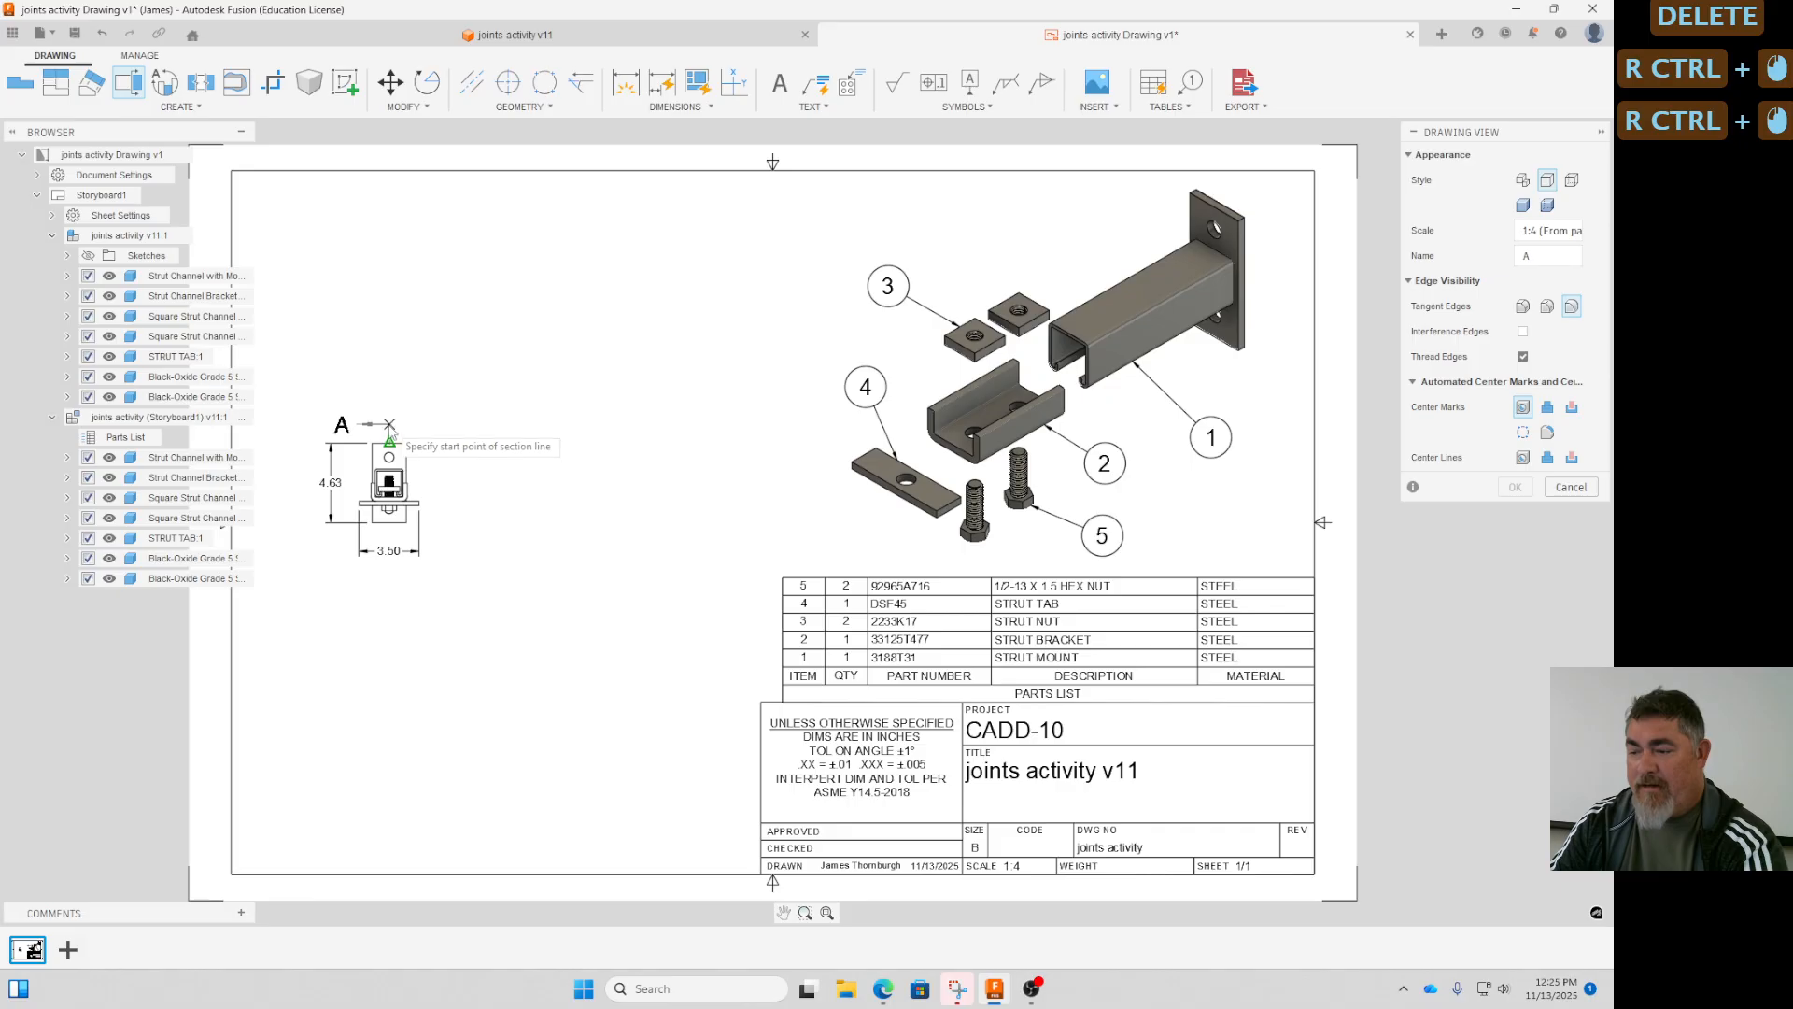
click(390, 415)
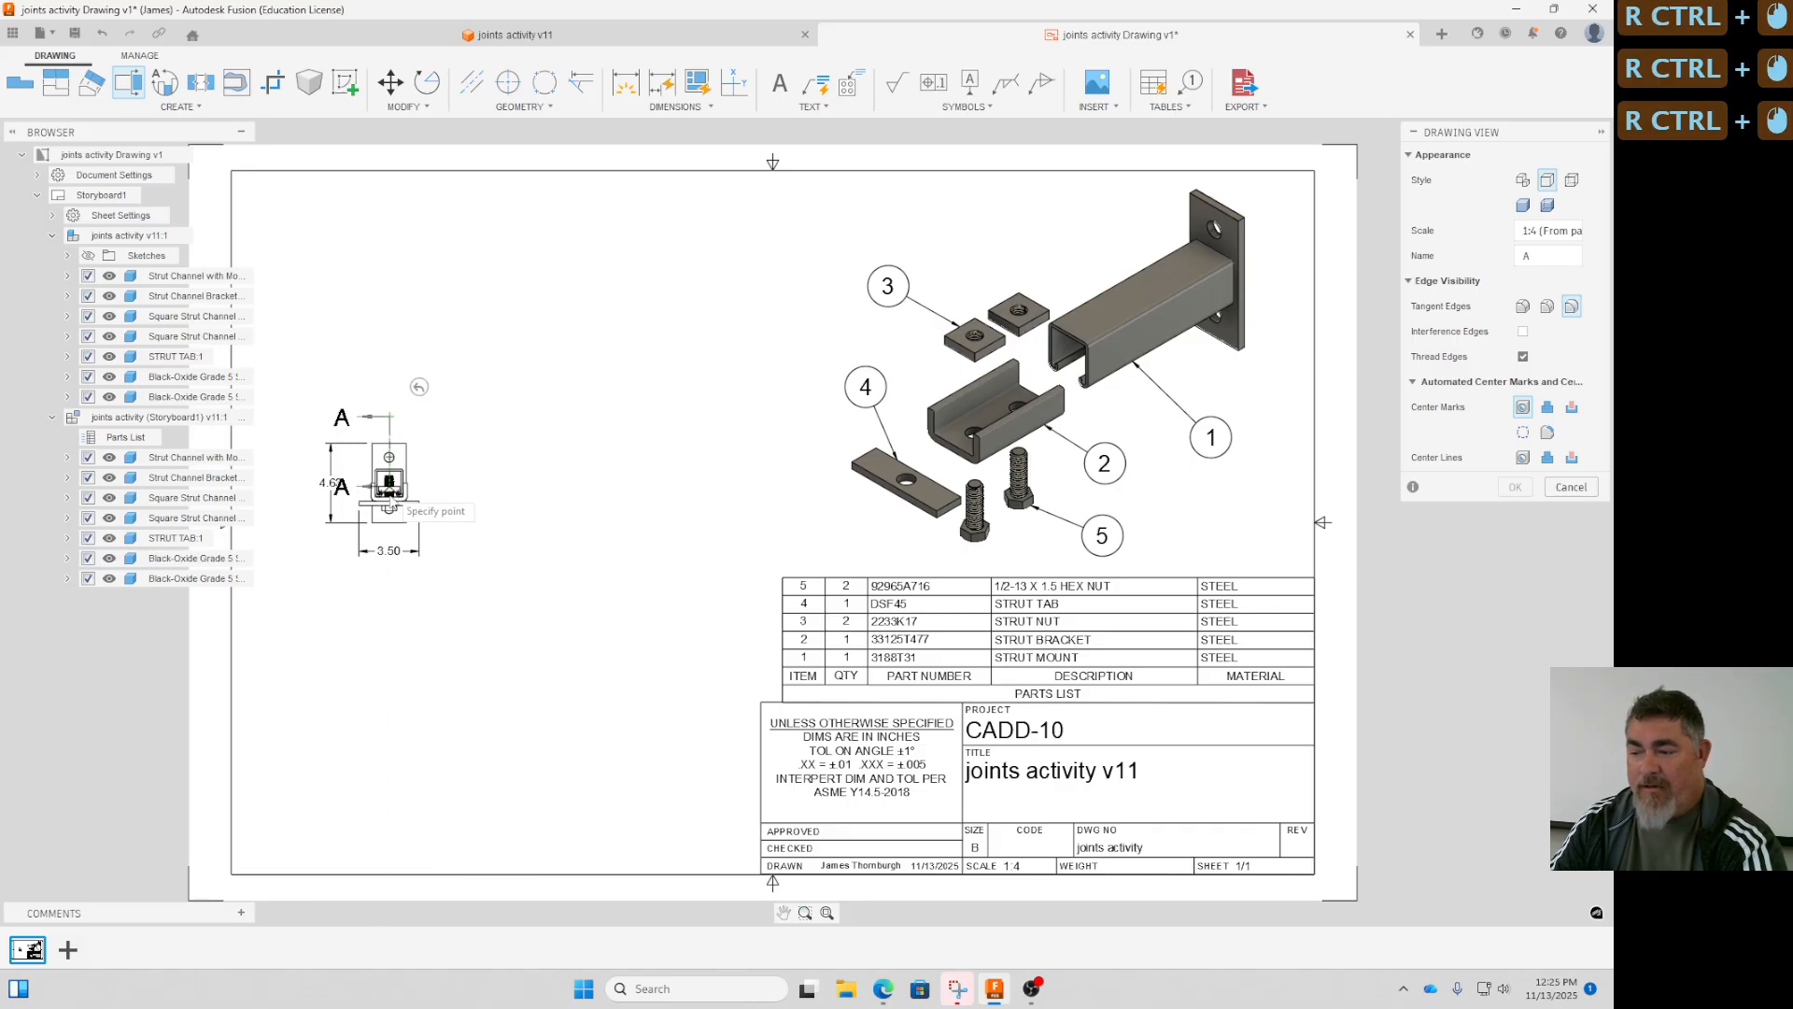
click(390, 545)
click(441, 509)
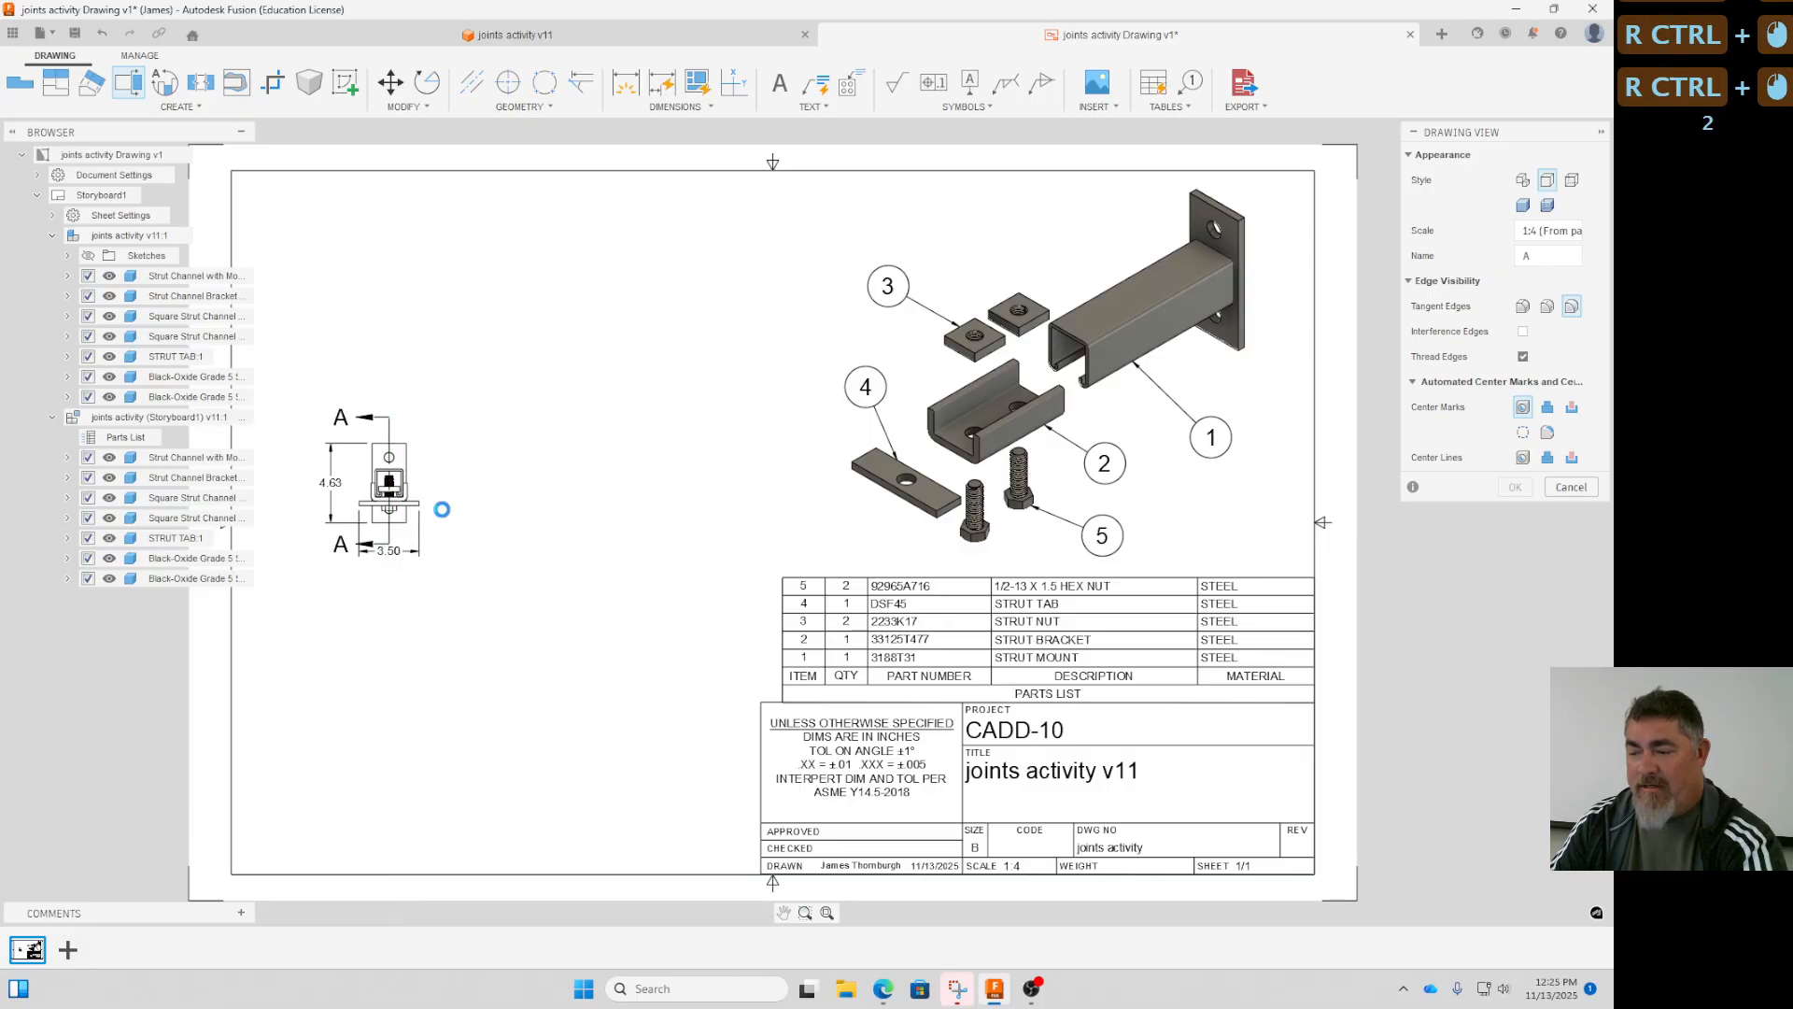
click(554, 483)
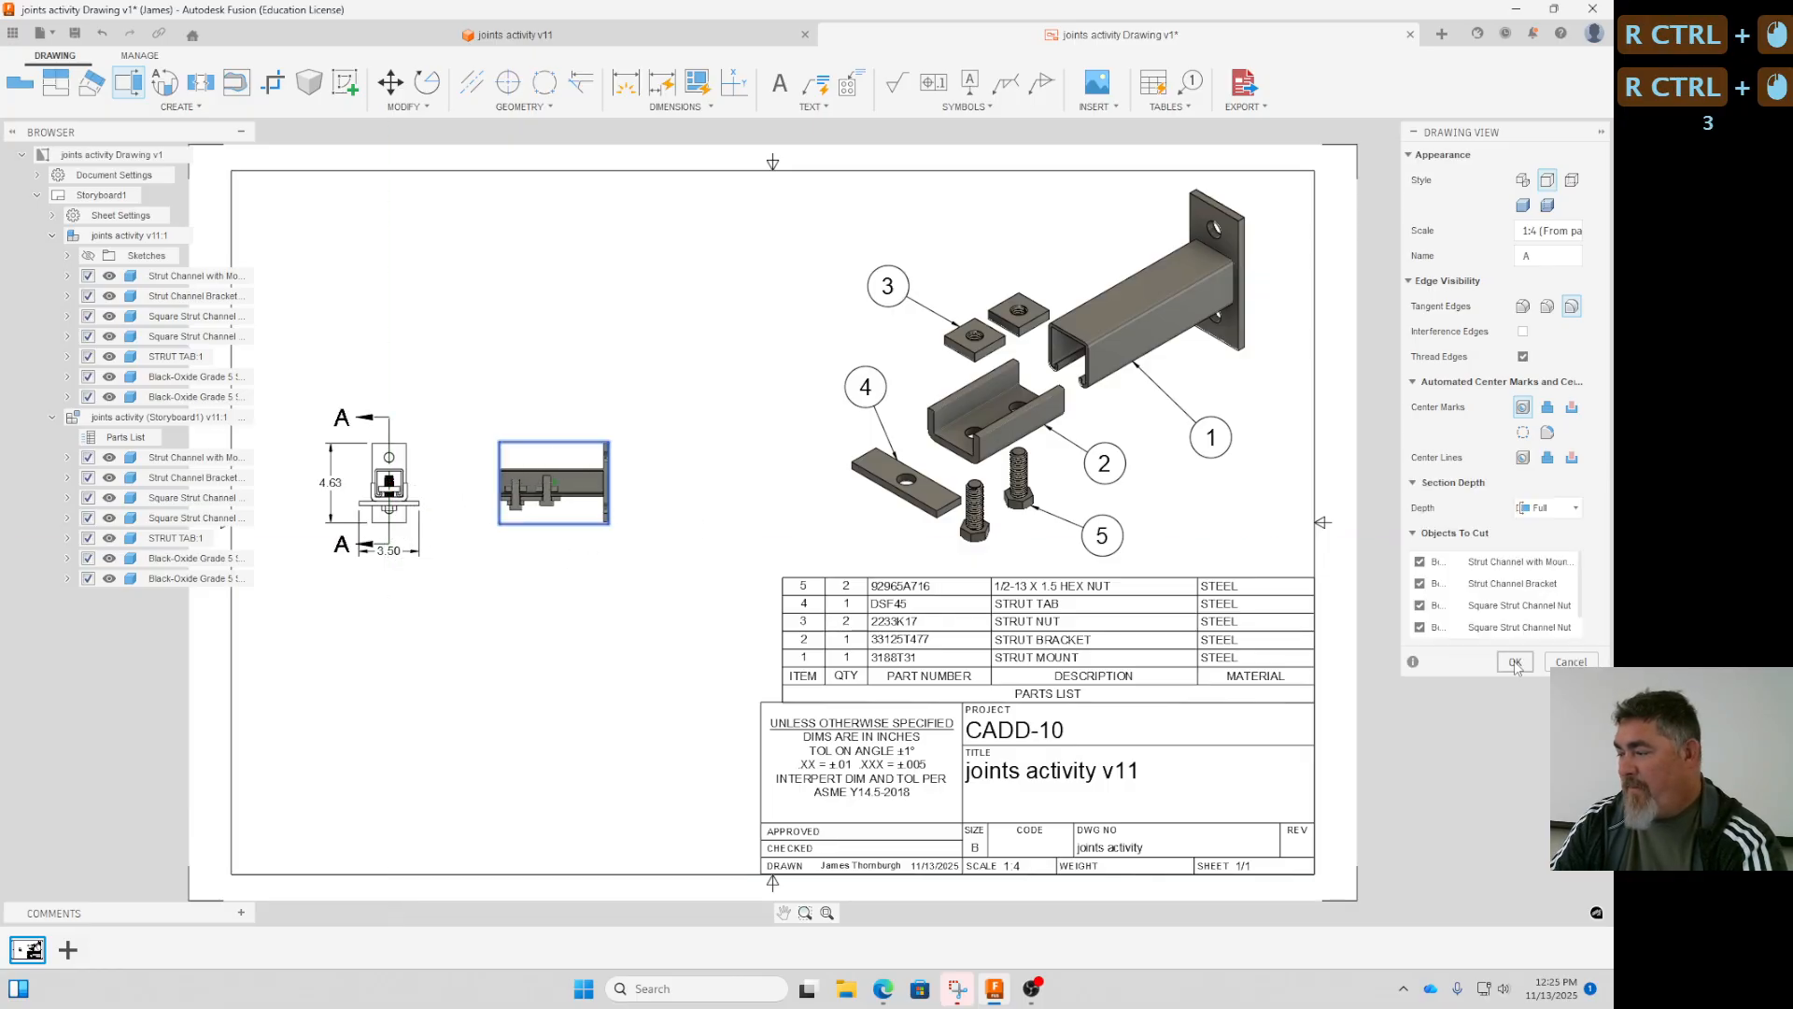
click(1515, 662)
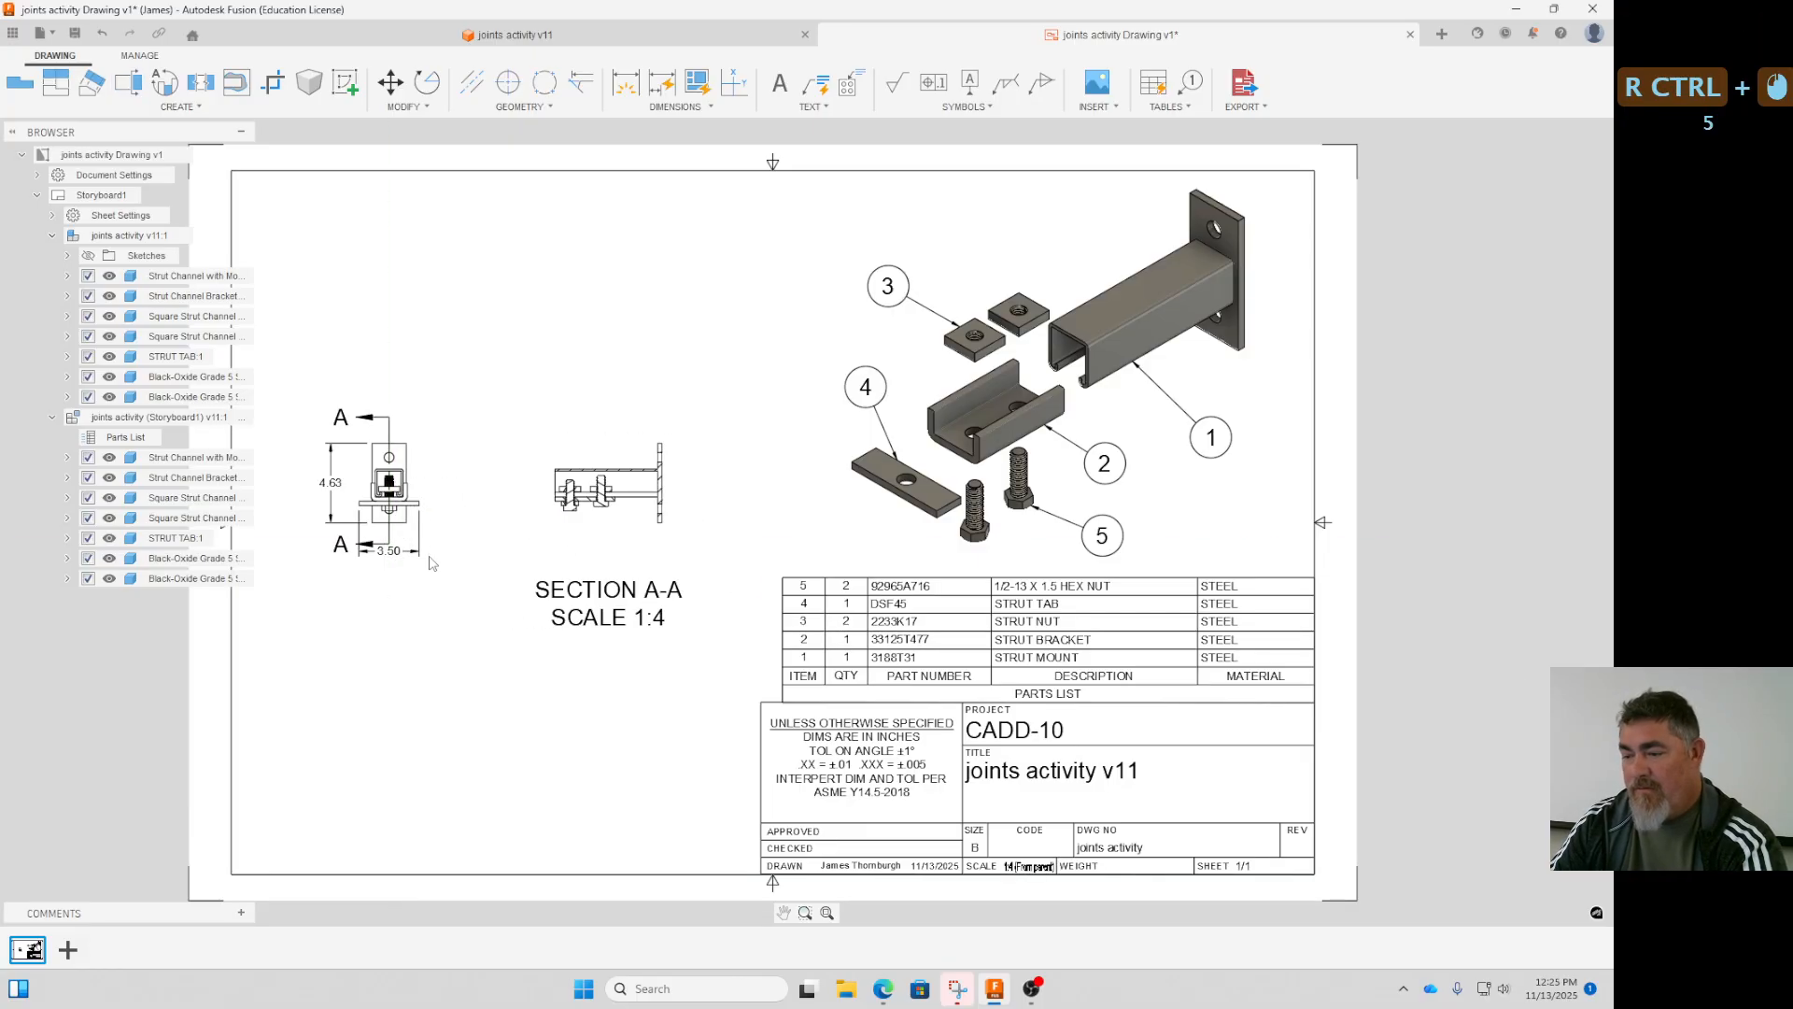
ctrl+drag(393, 559, 392, 577)
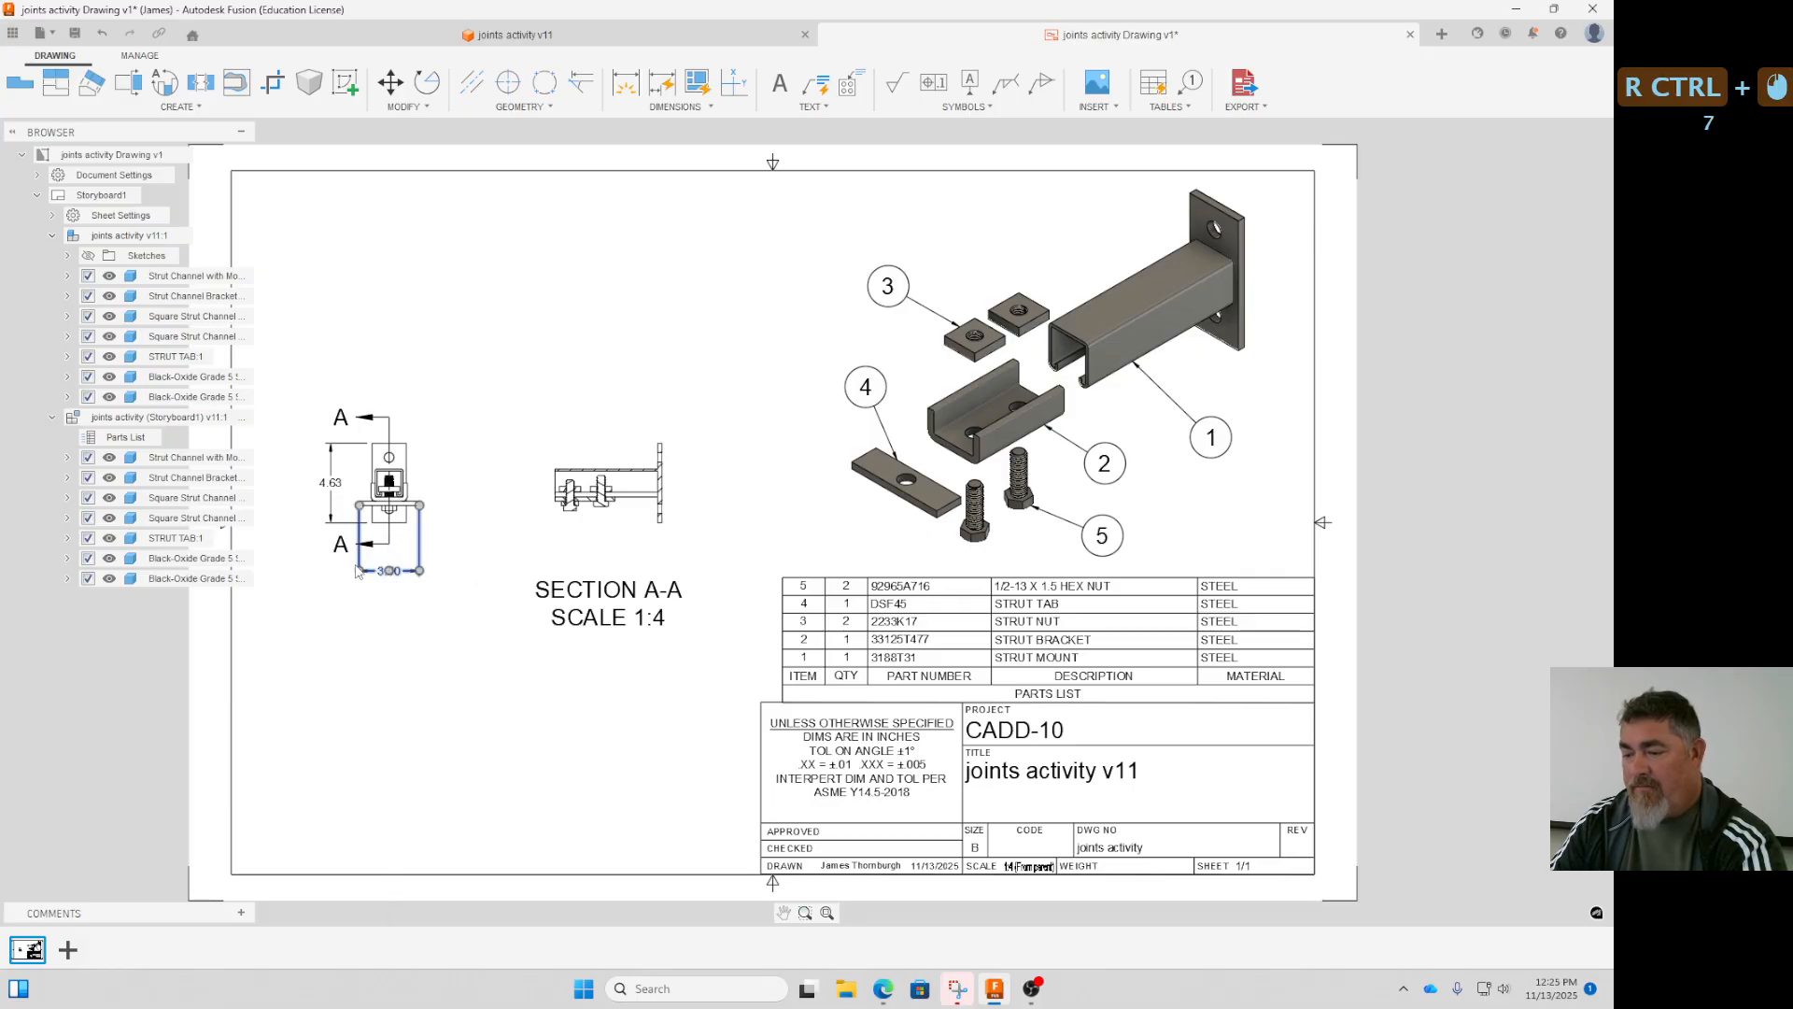
- Dimension the overall horizontal length of section view A-A, from the plate's outer face to the channel's open end, placing it above the view
ctrl+scroll(613, 397, up, 2)
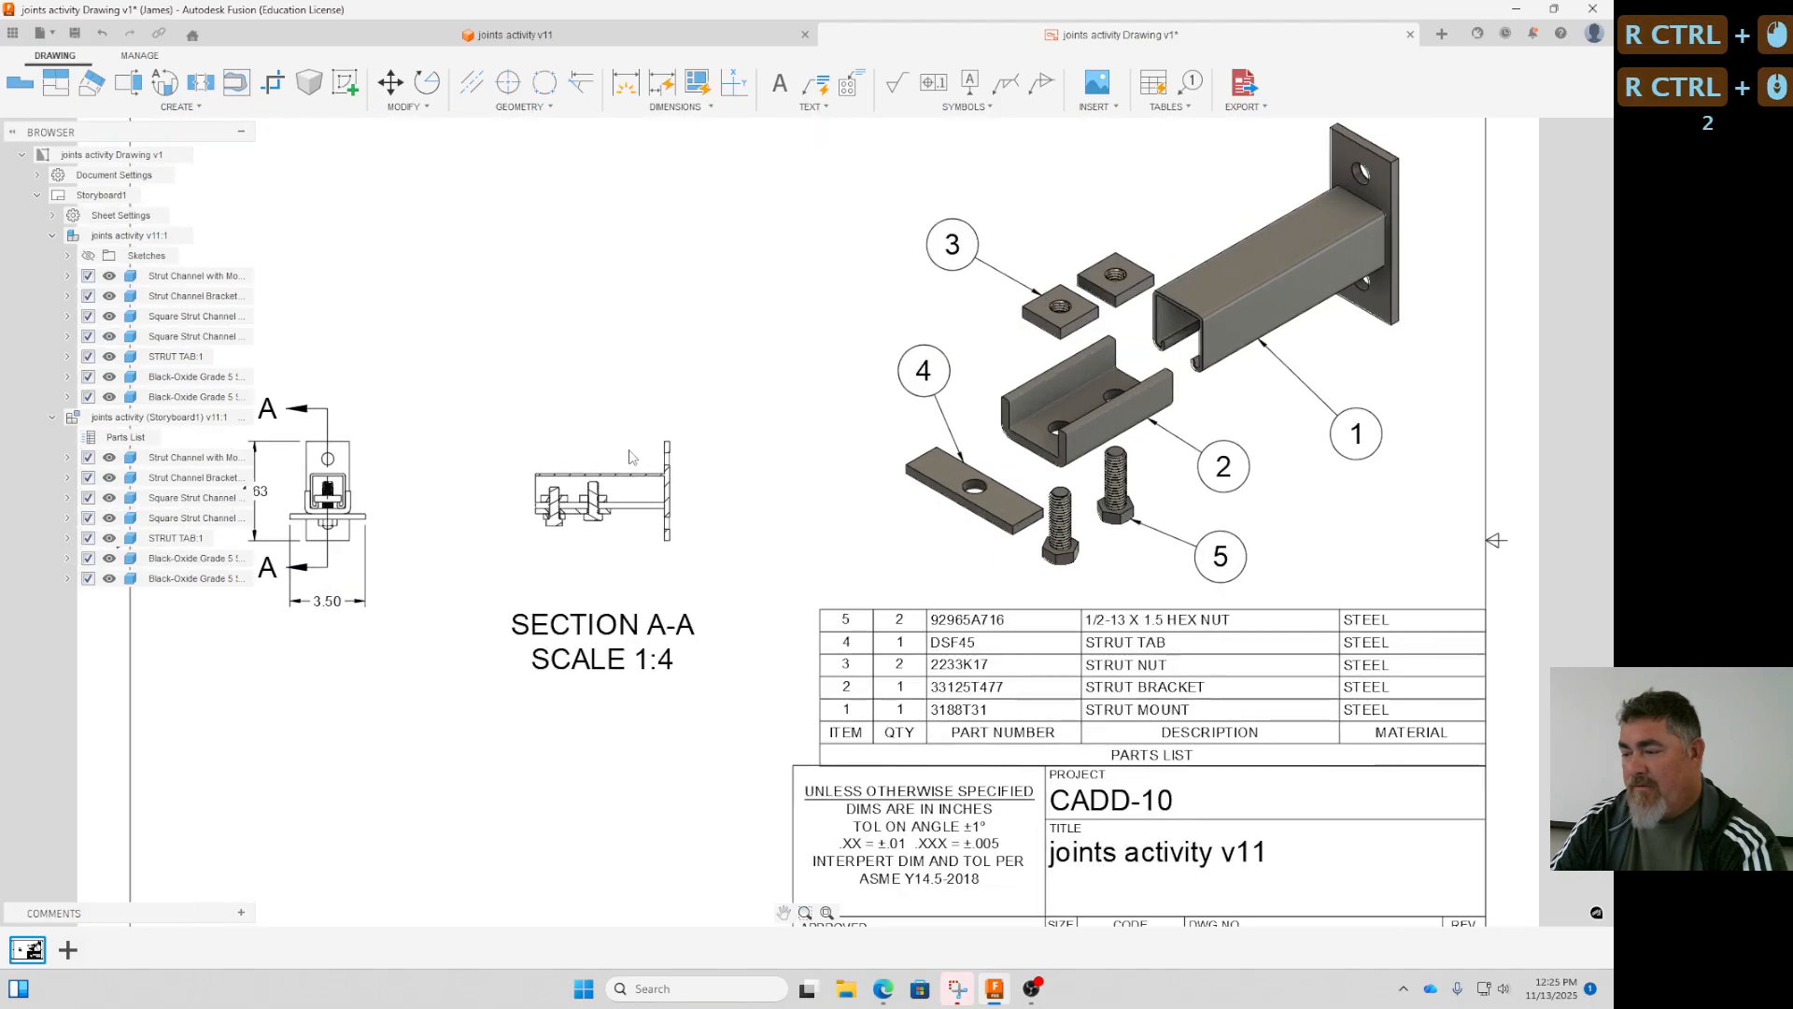
click(625, 86)
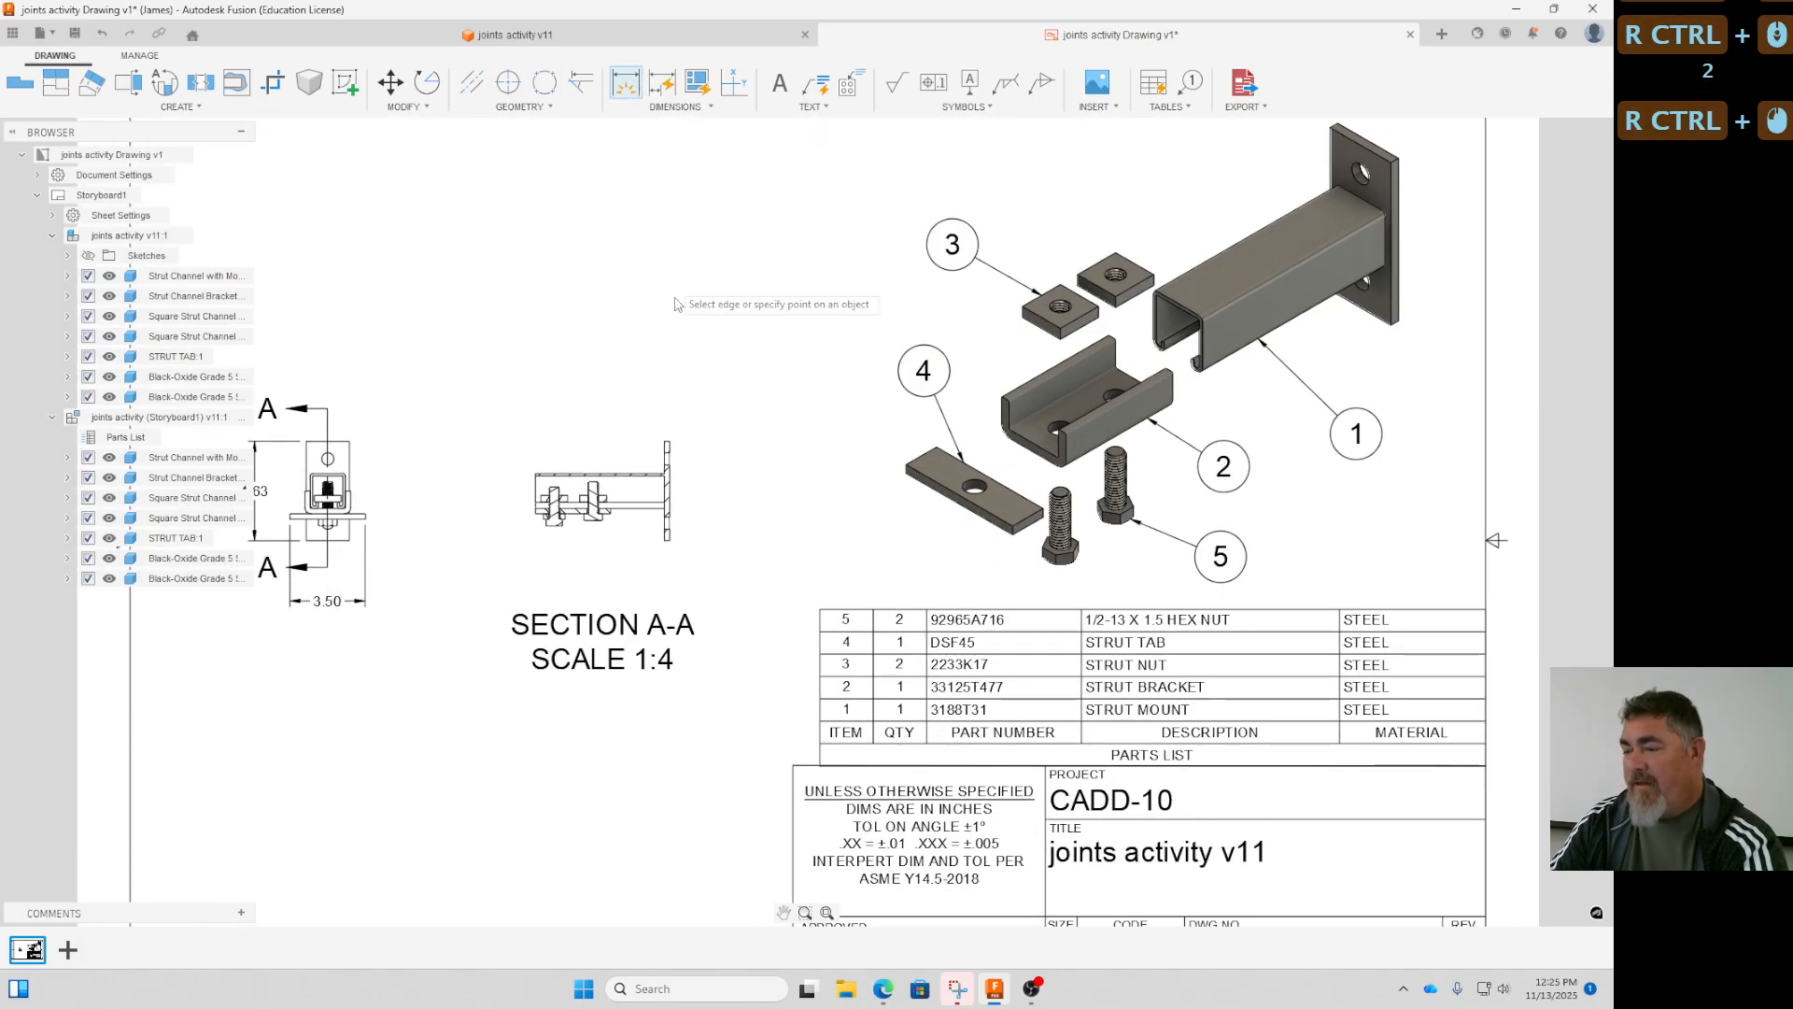
click(667, 444)
click(536, 474)
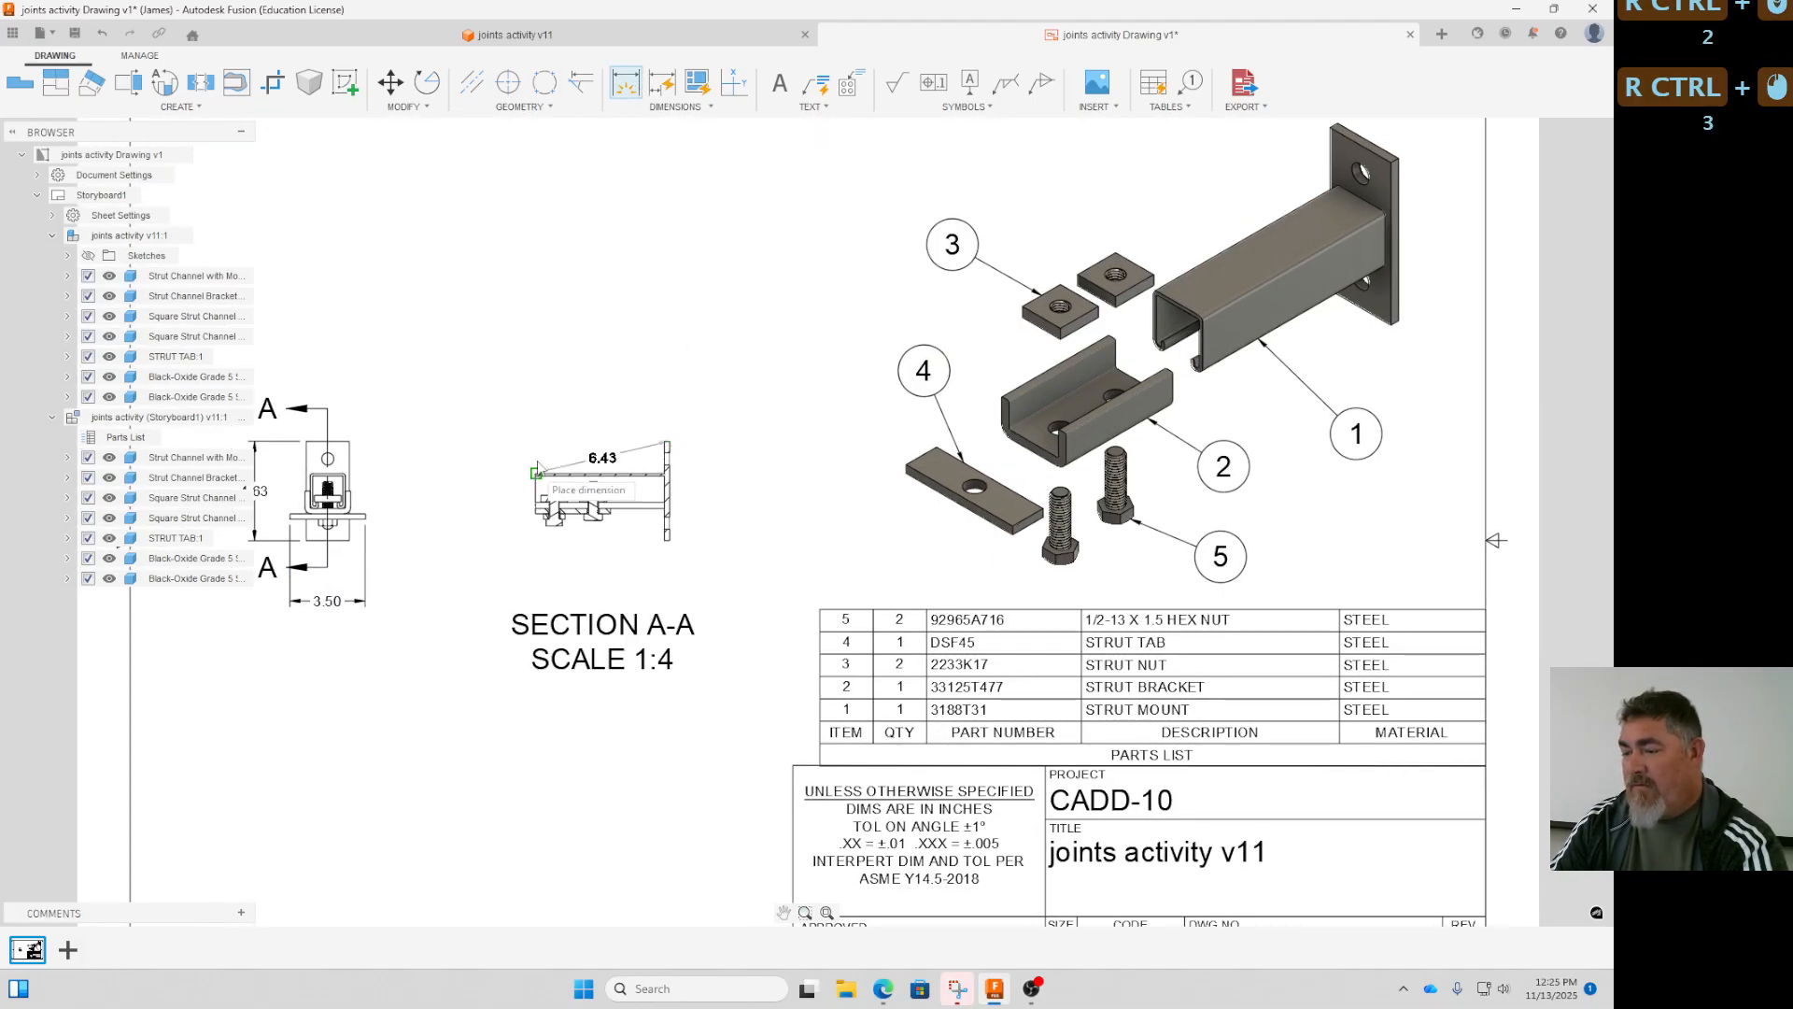
click(667, 411)
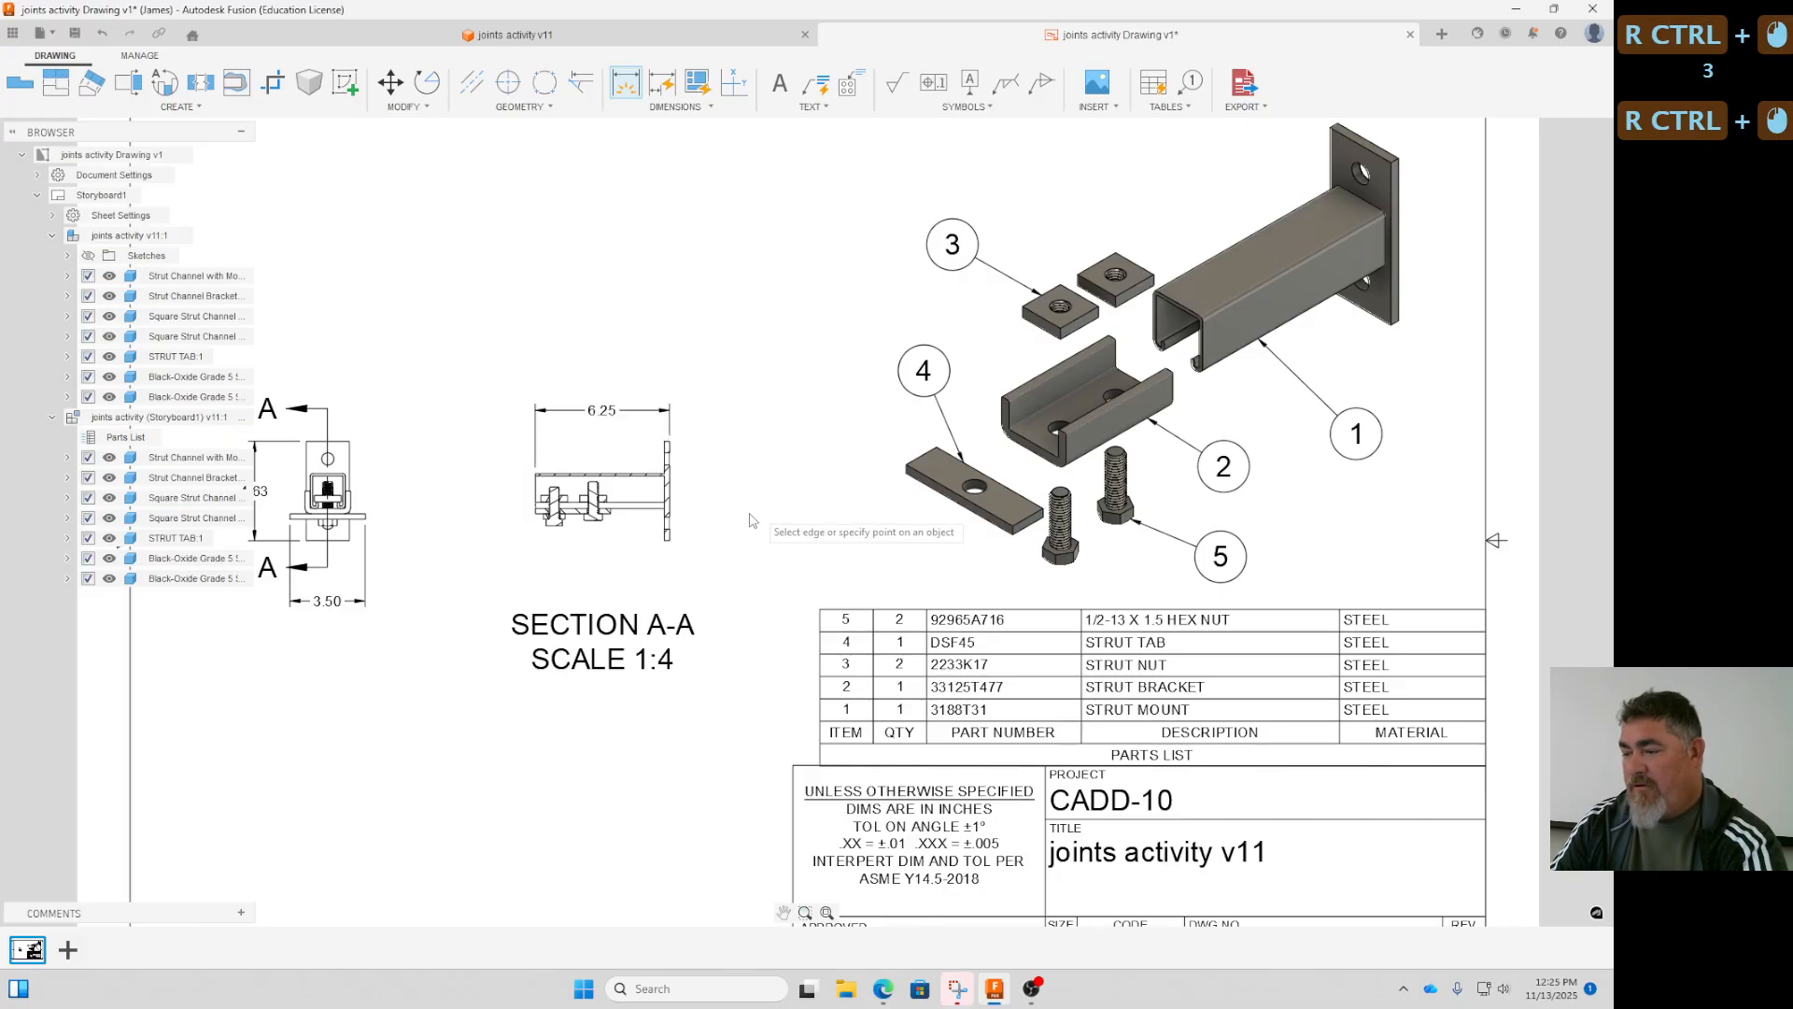
ctrl+scroll(738, 509, down, 2)
key(Escape)
- Set the front view's scale to 1:3 and shift section view A-A slightly away from it
middle_drag(794, 495, 733, 486)
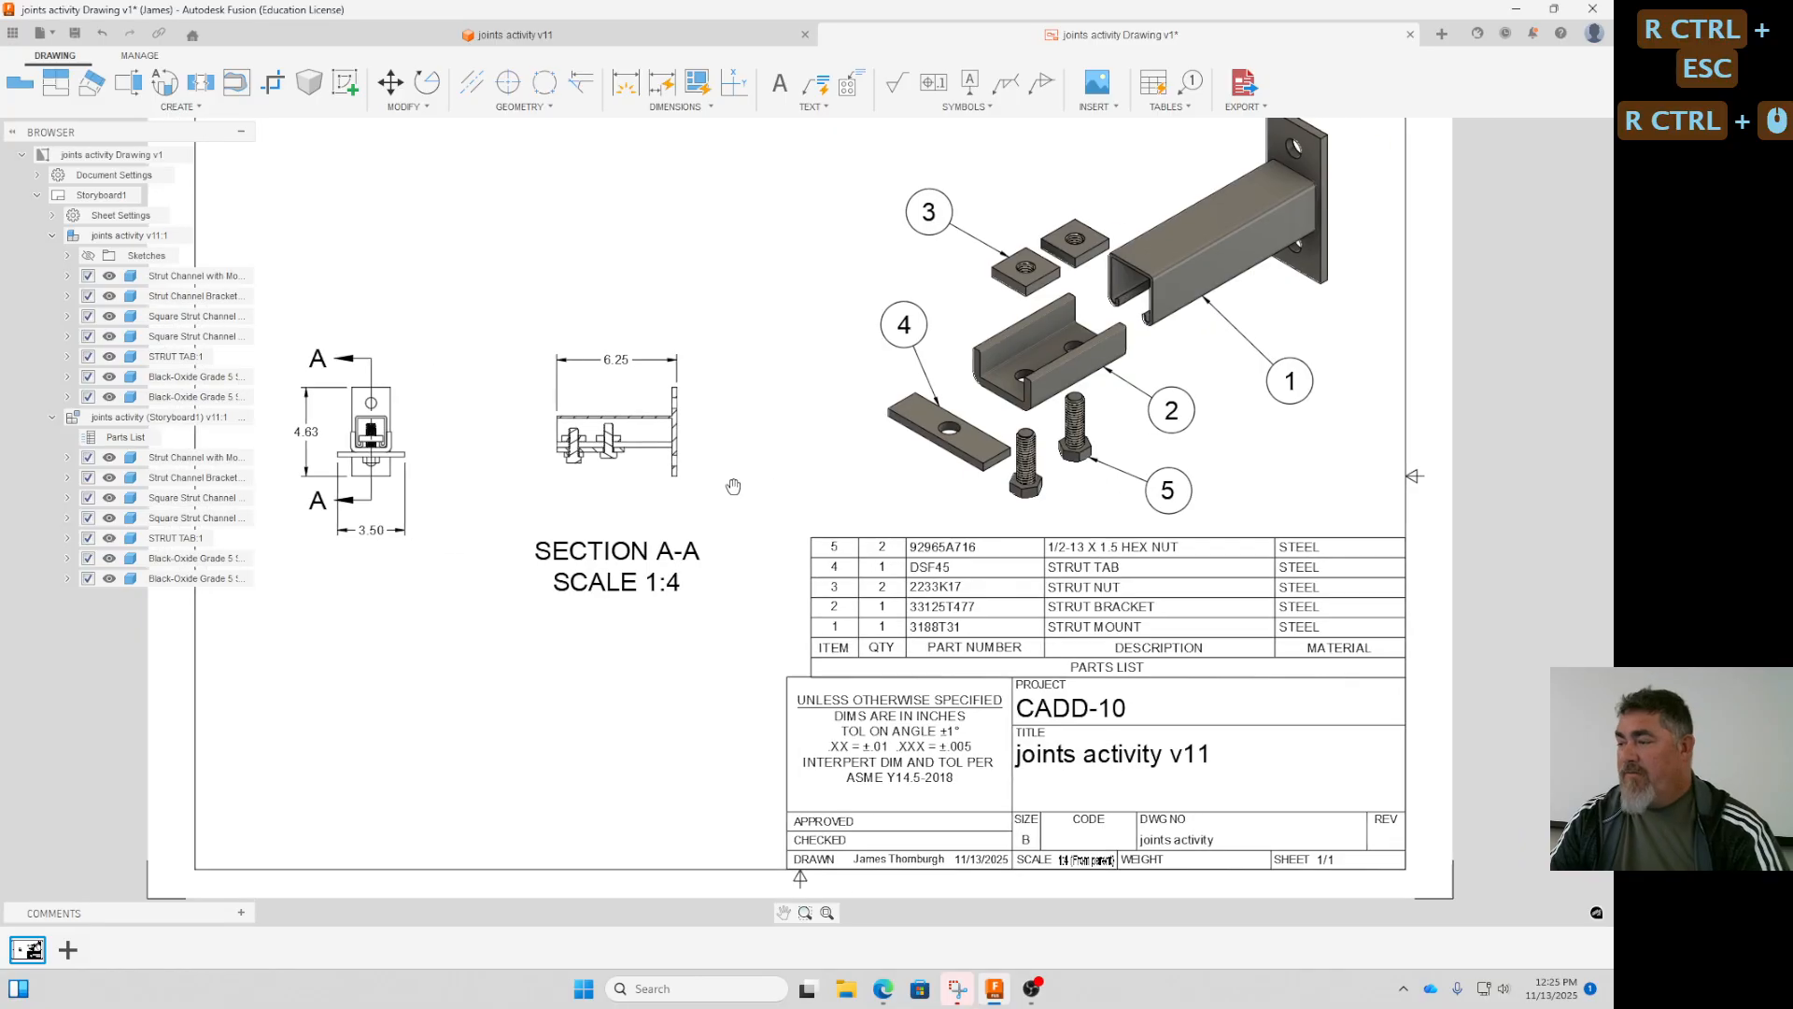
ctrl+middle_drag(602, 407, 621, 368)
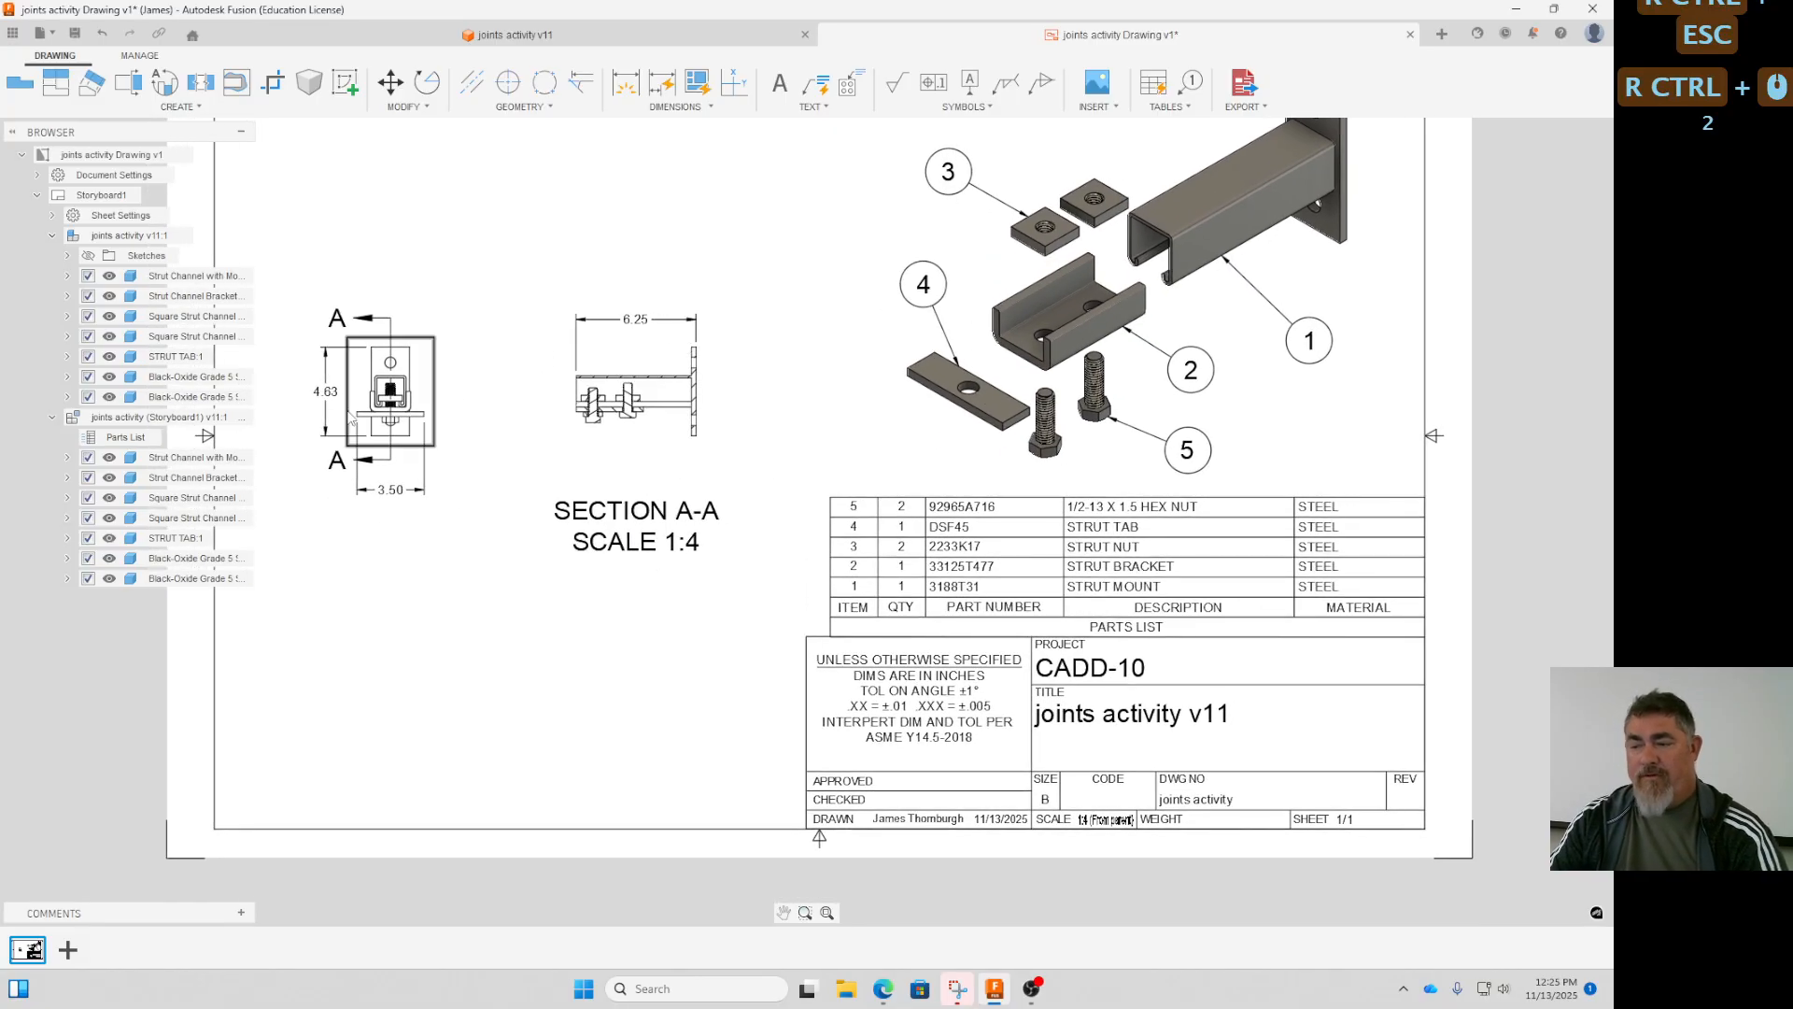
double_click(457, 397)
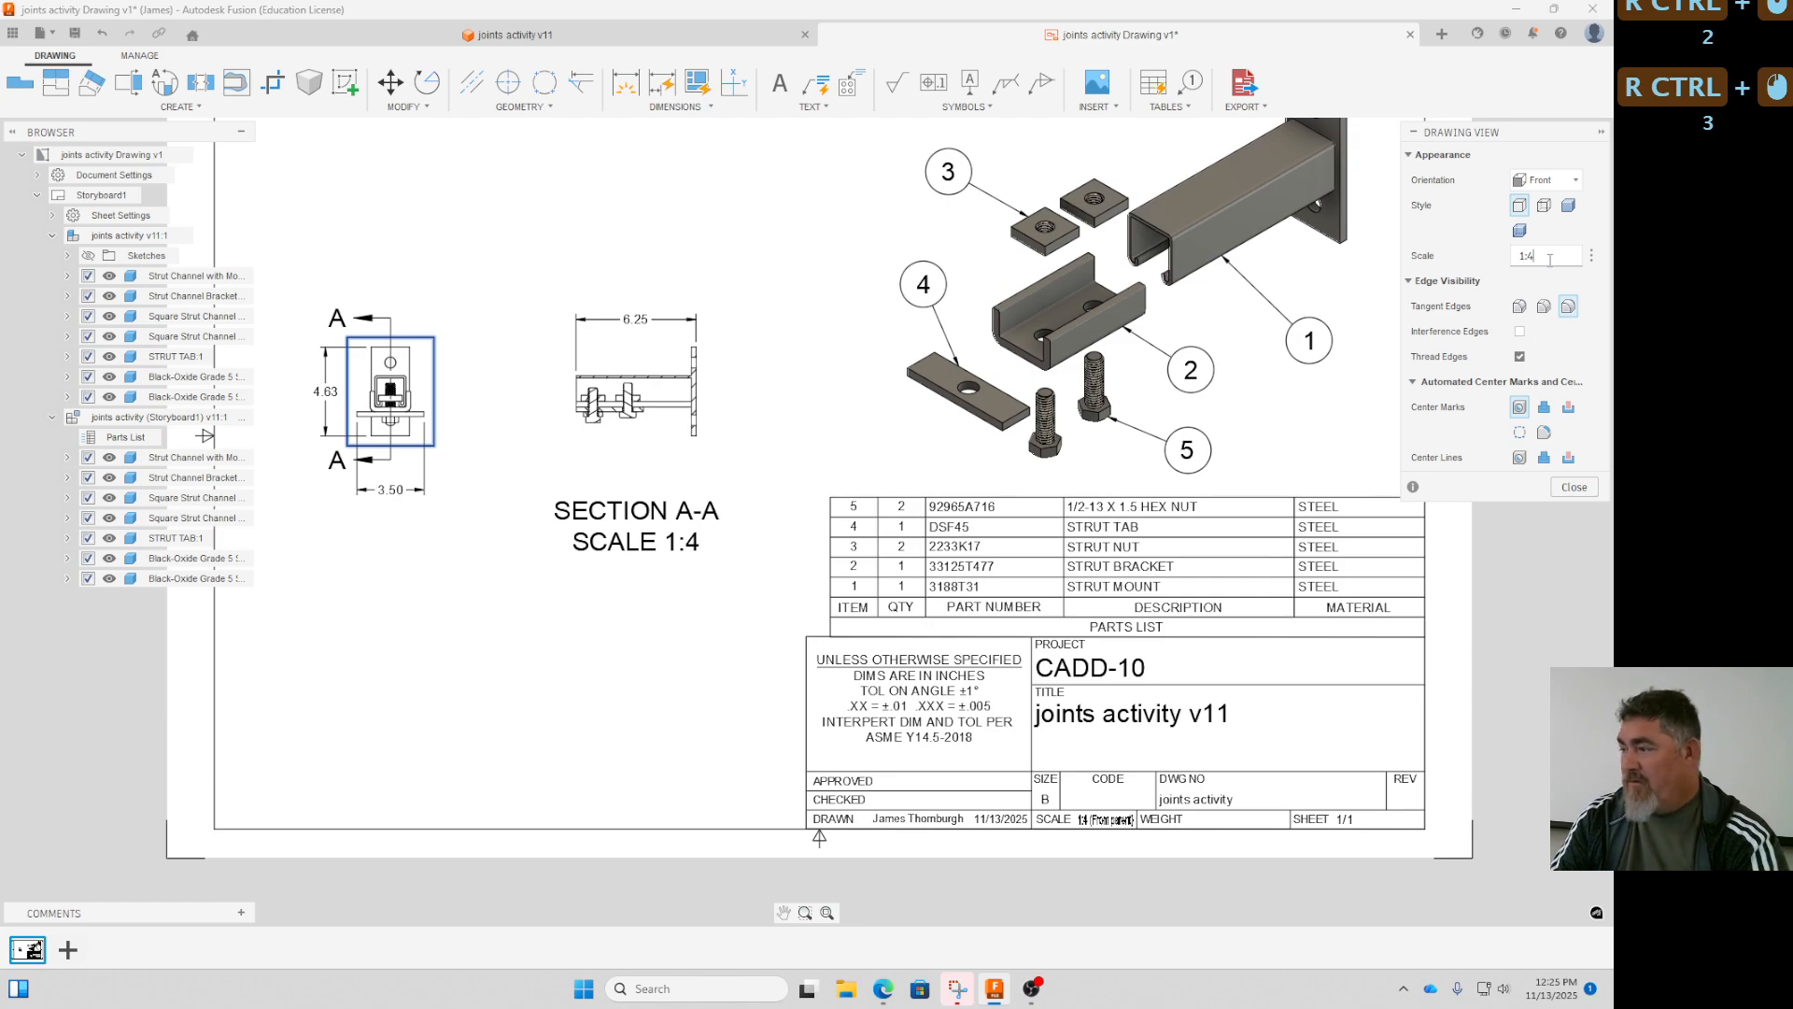
text(3)
key(ctrl+KP_Enter)
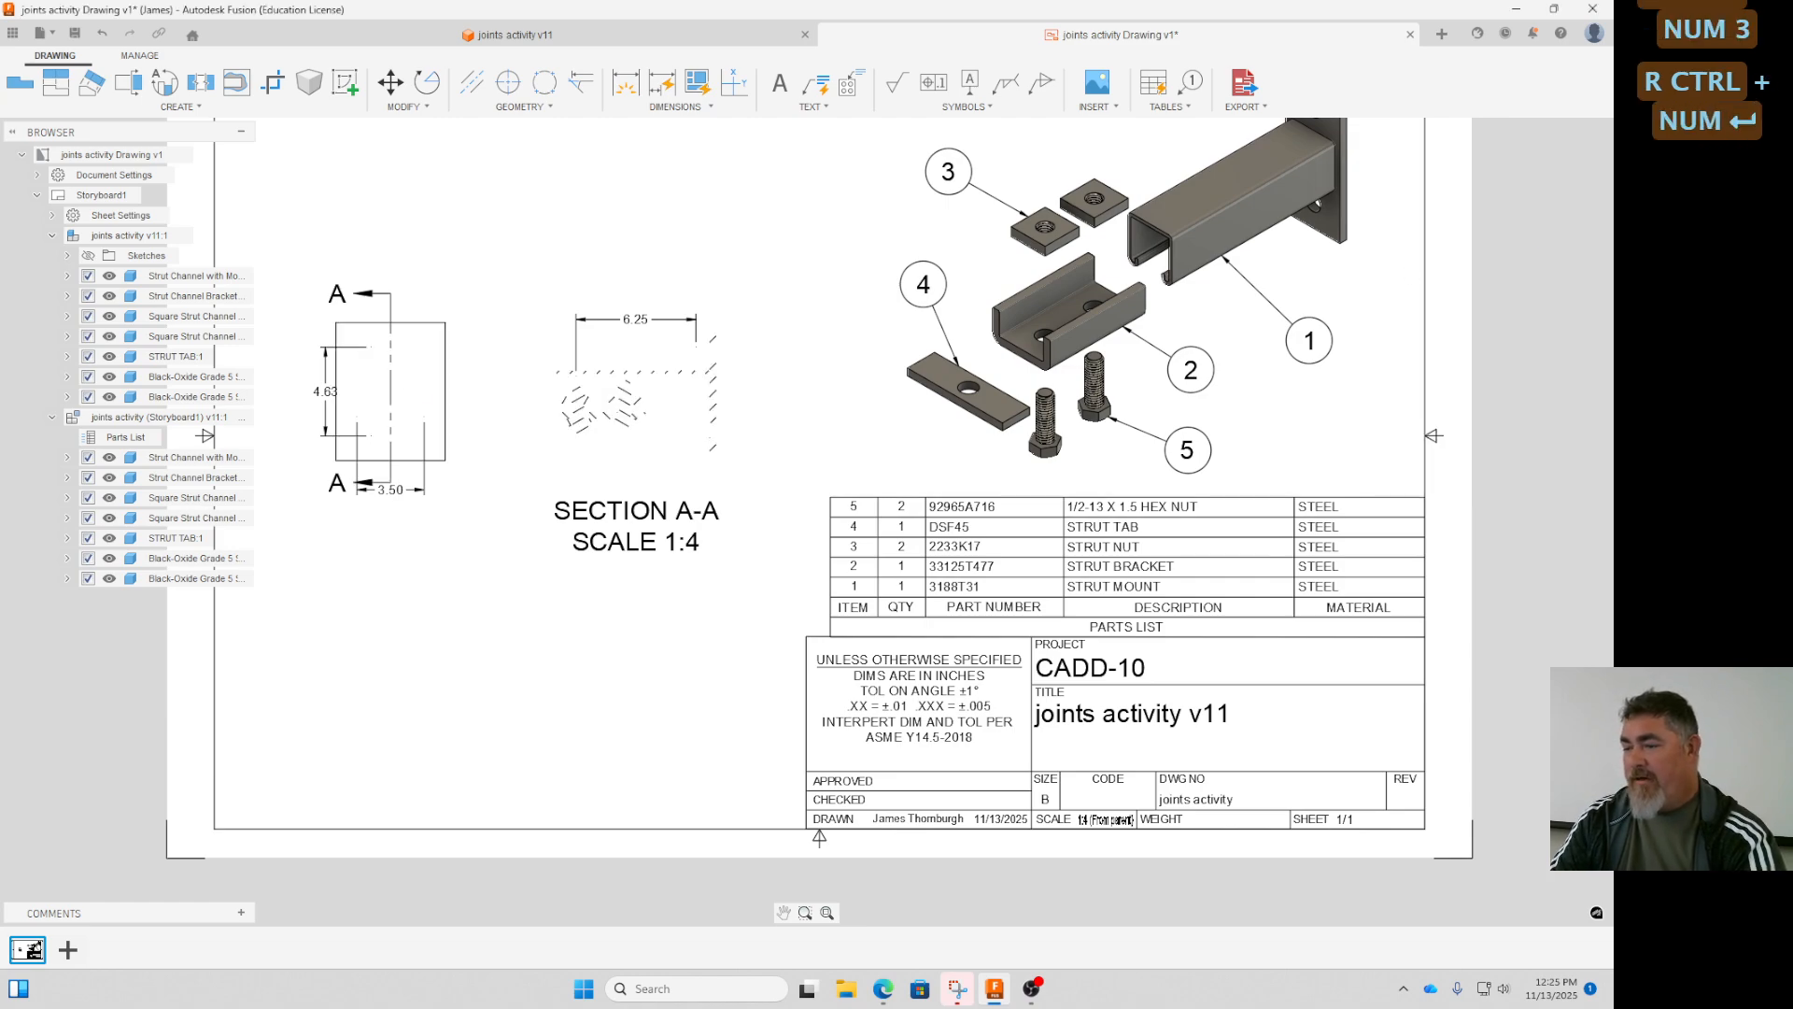
ctrl+drag(629, 437, 657, 438)
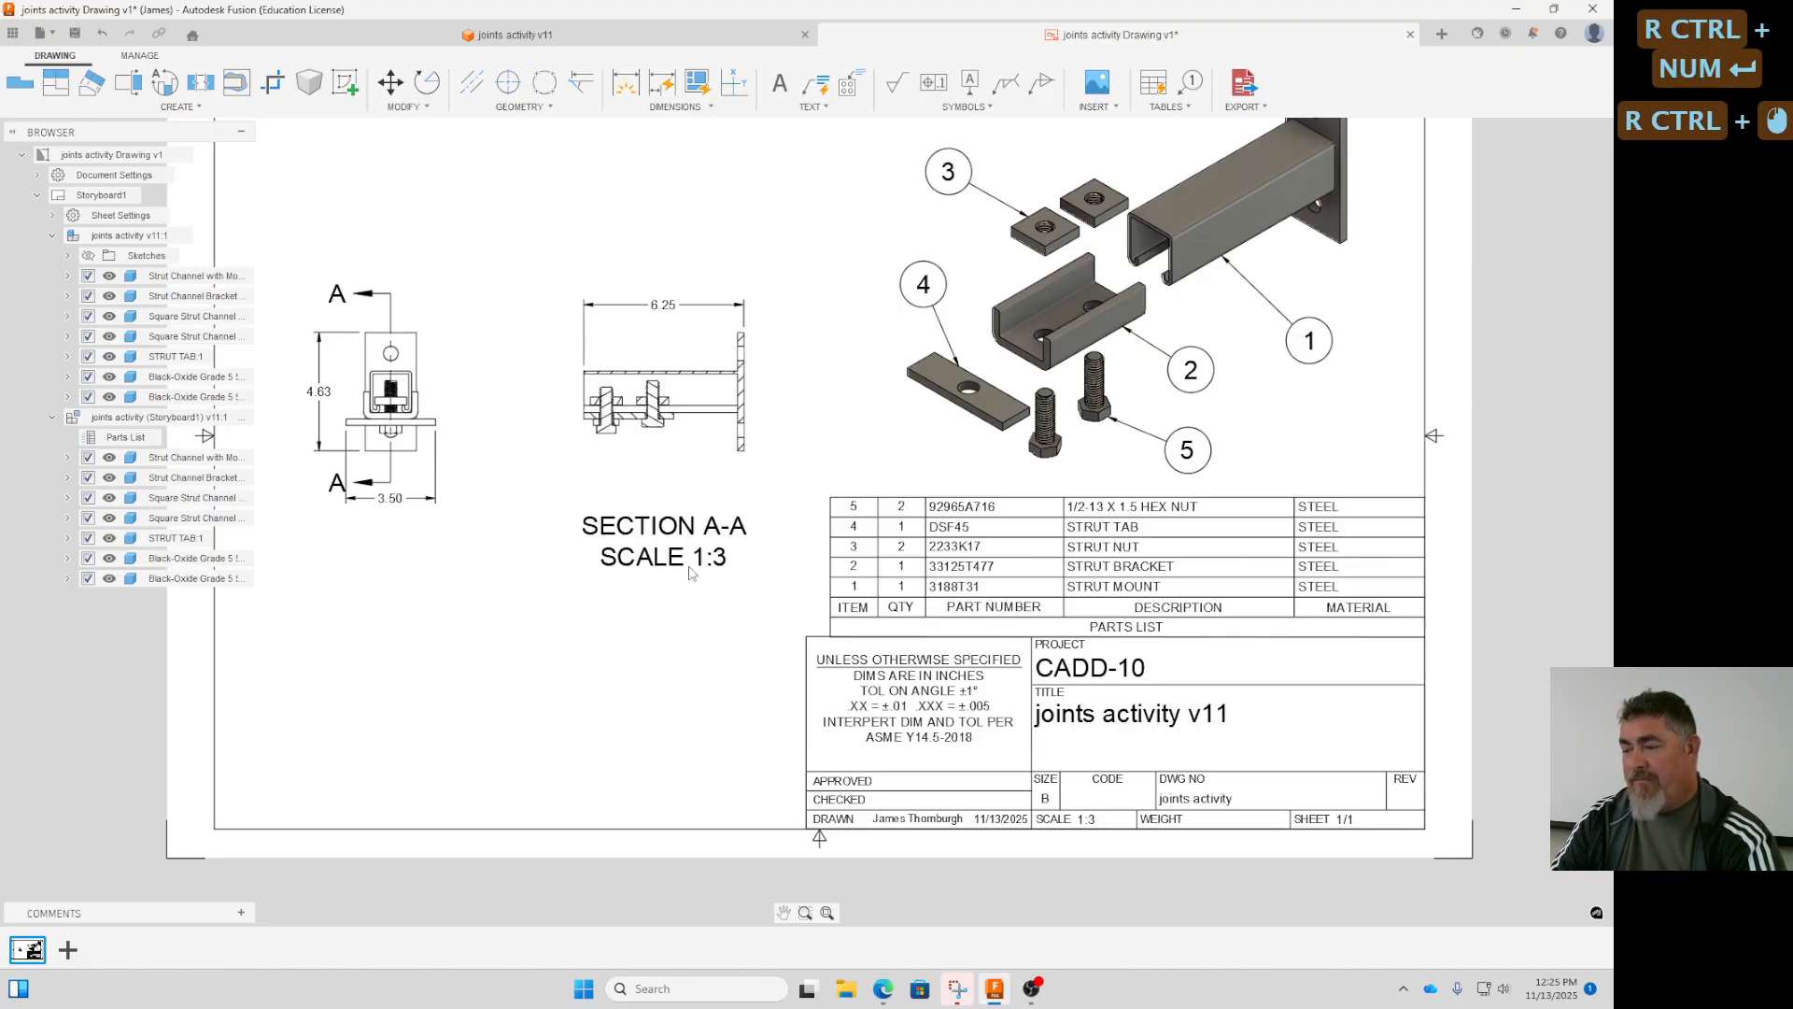
- Delete the scale line from the section view's label, keeping only the SECTION A-A line
ctrl+double_click(684, 561)
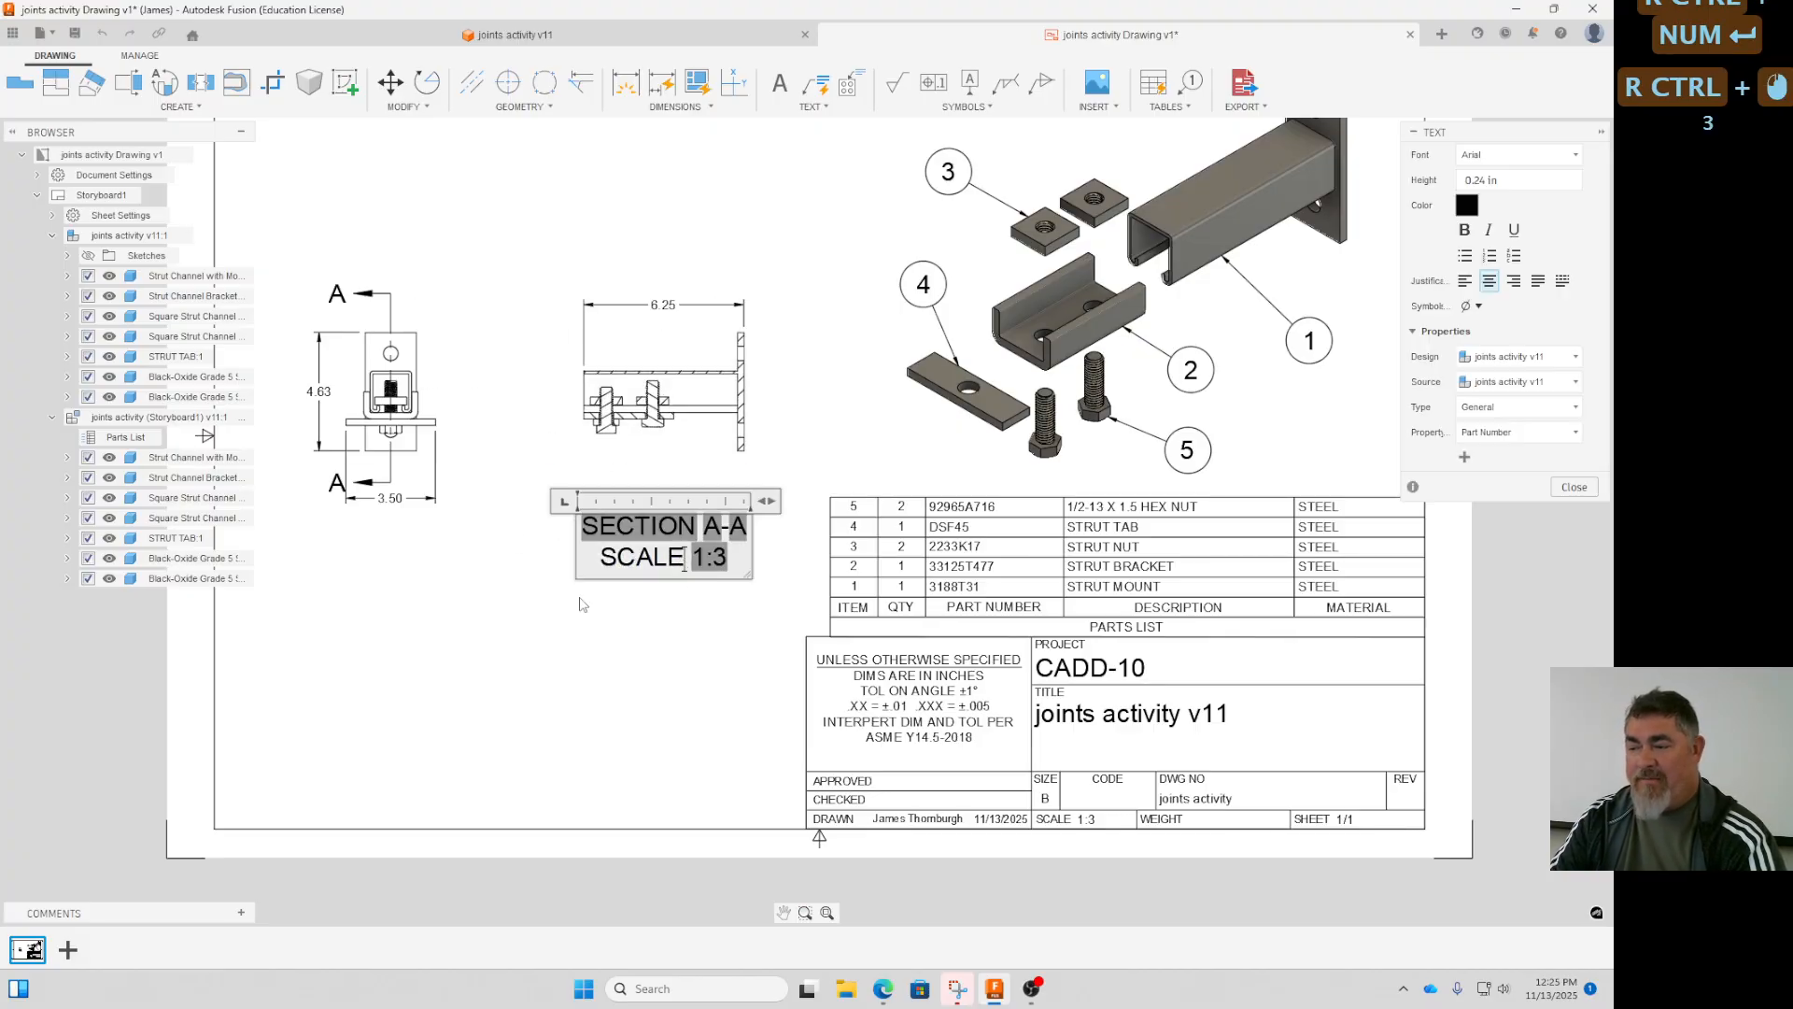
ctrl+triple_click(625, 570)
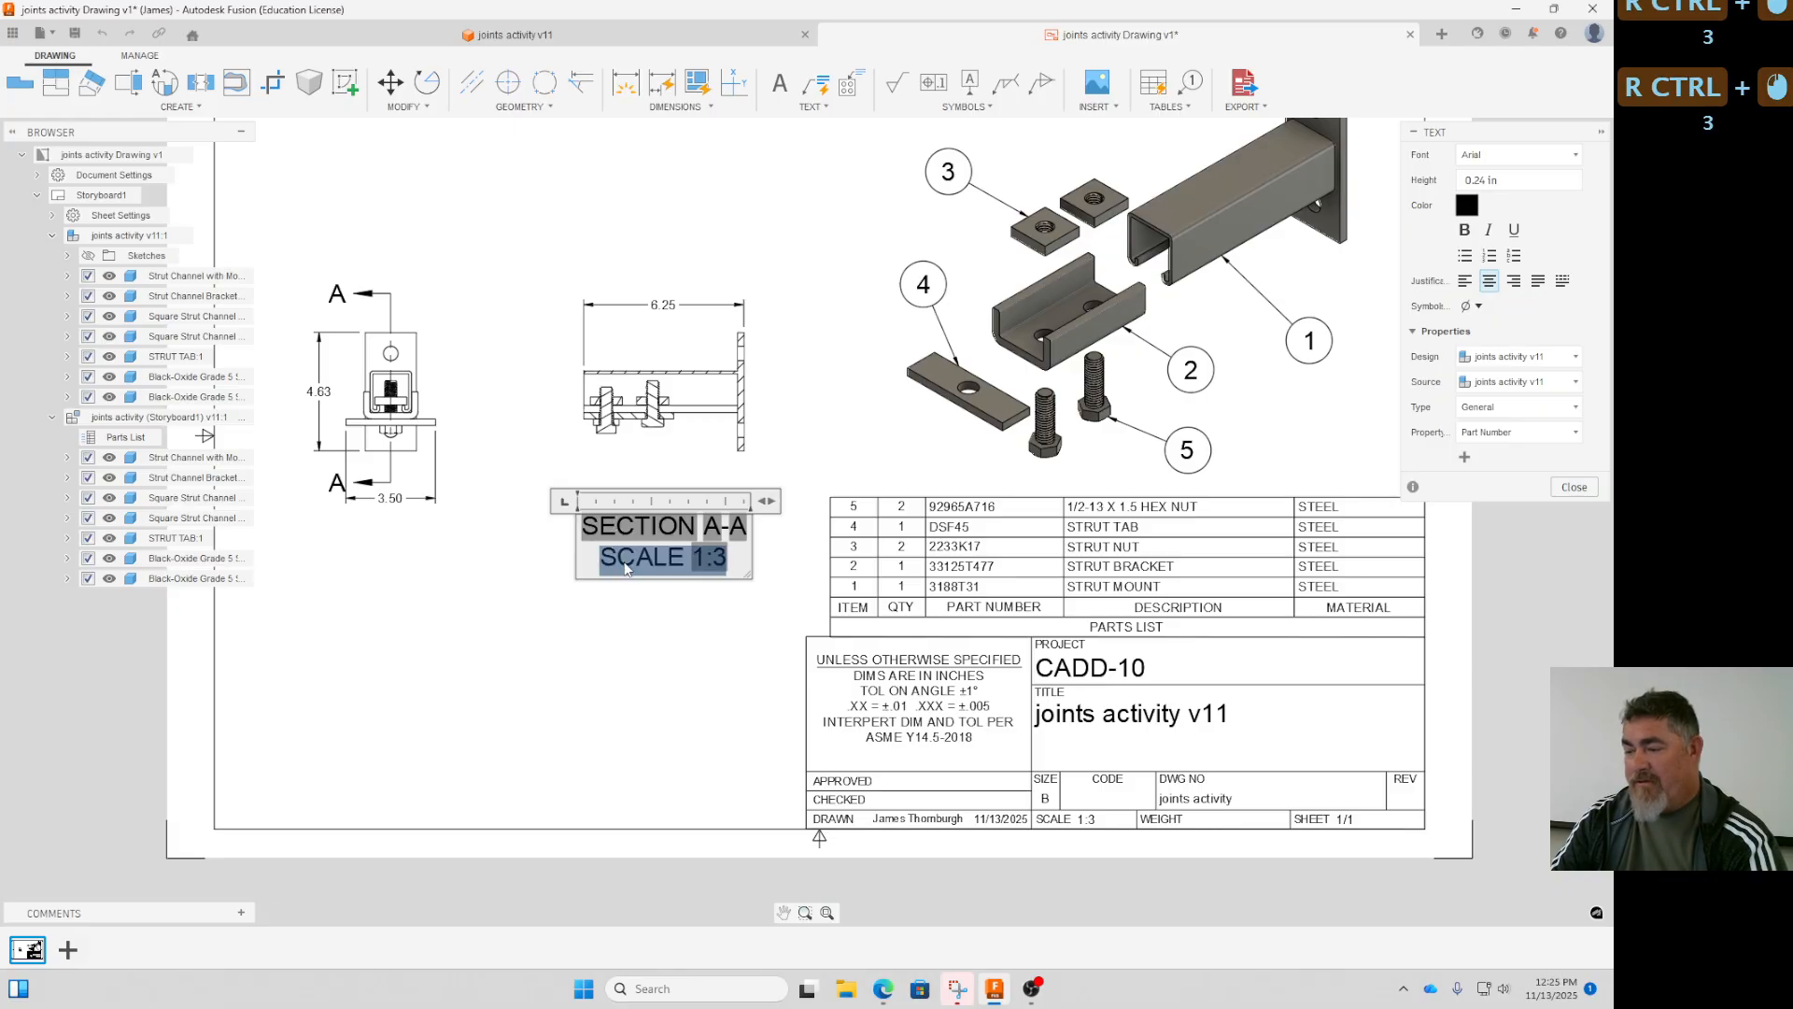
key(ctrl+Delete)
ctrl+click(621, 673)
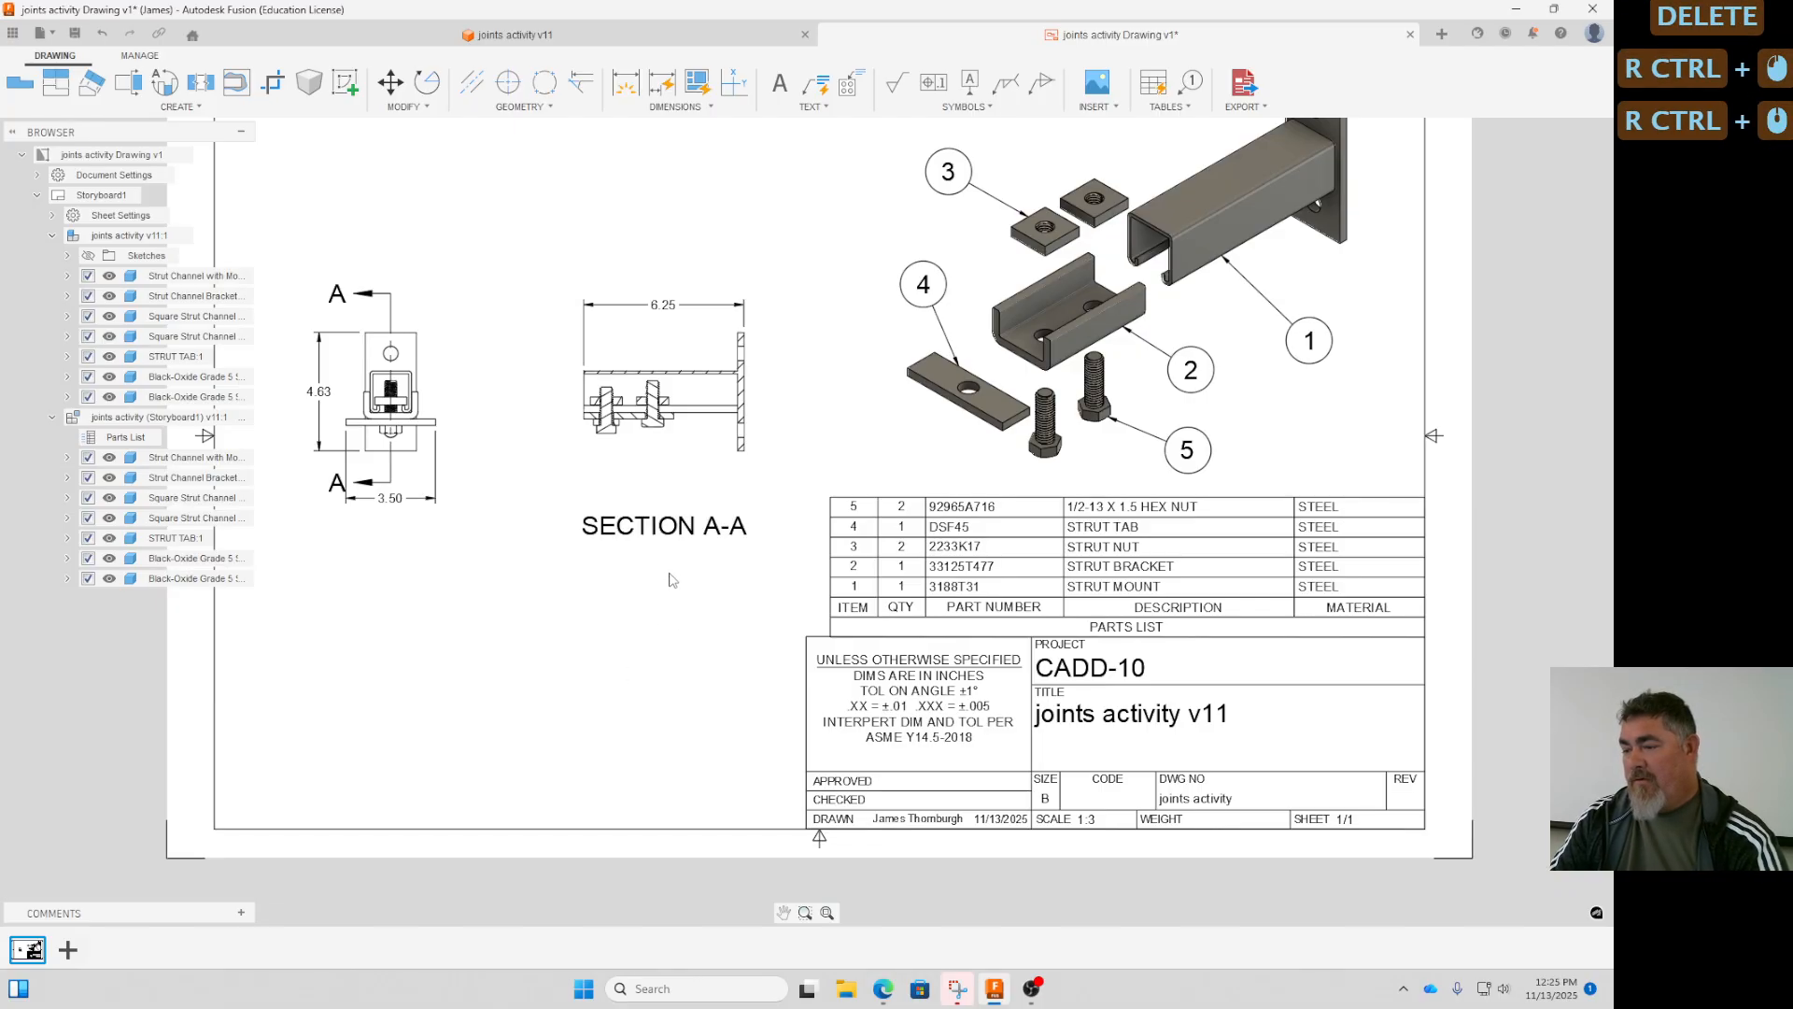
mouse_move(654, 600)
ctrl+middle_down()
mouse_move(641, 647)
mouse_move(657, 612)
ctrl+middle_up()
ctrl+scroll(644, 641, down, 1)
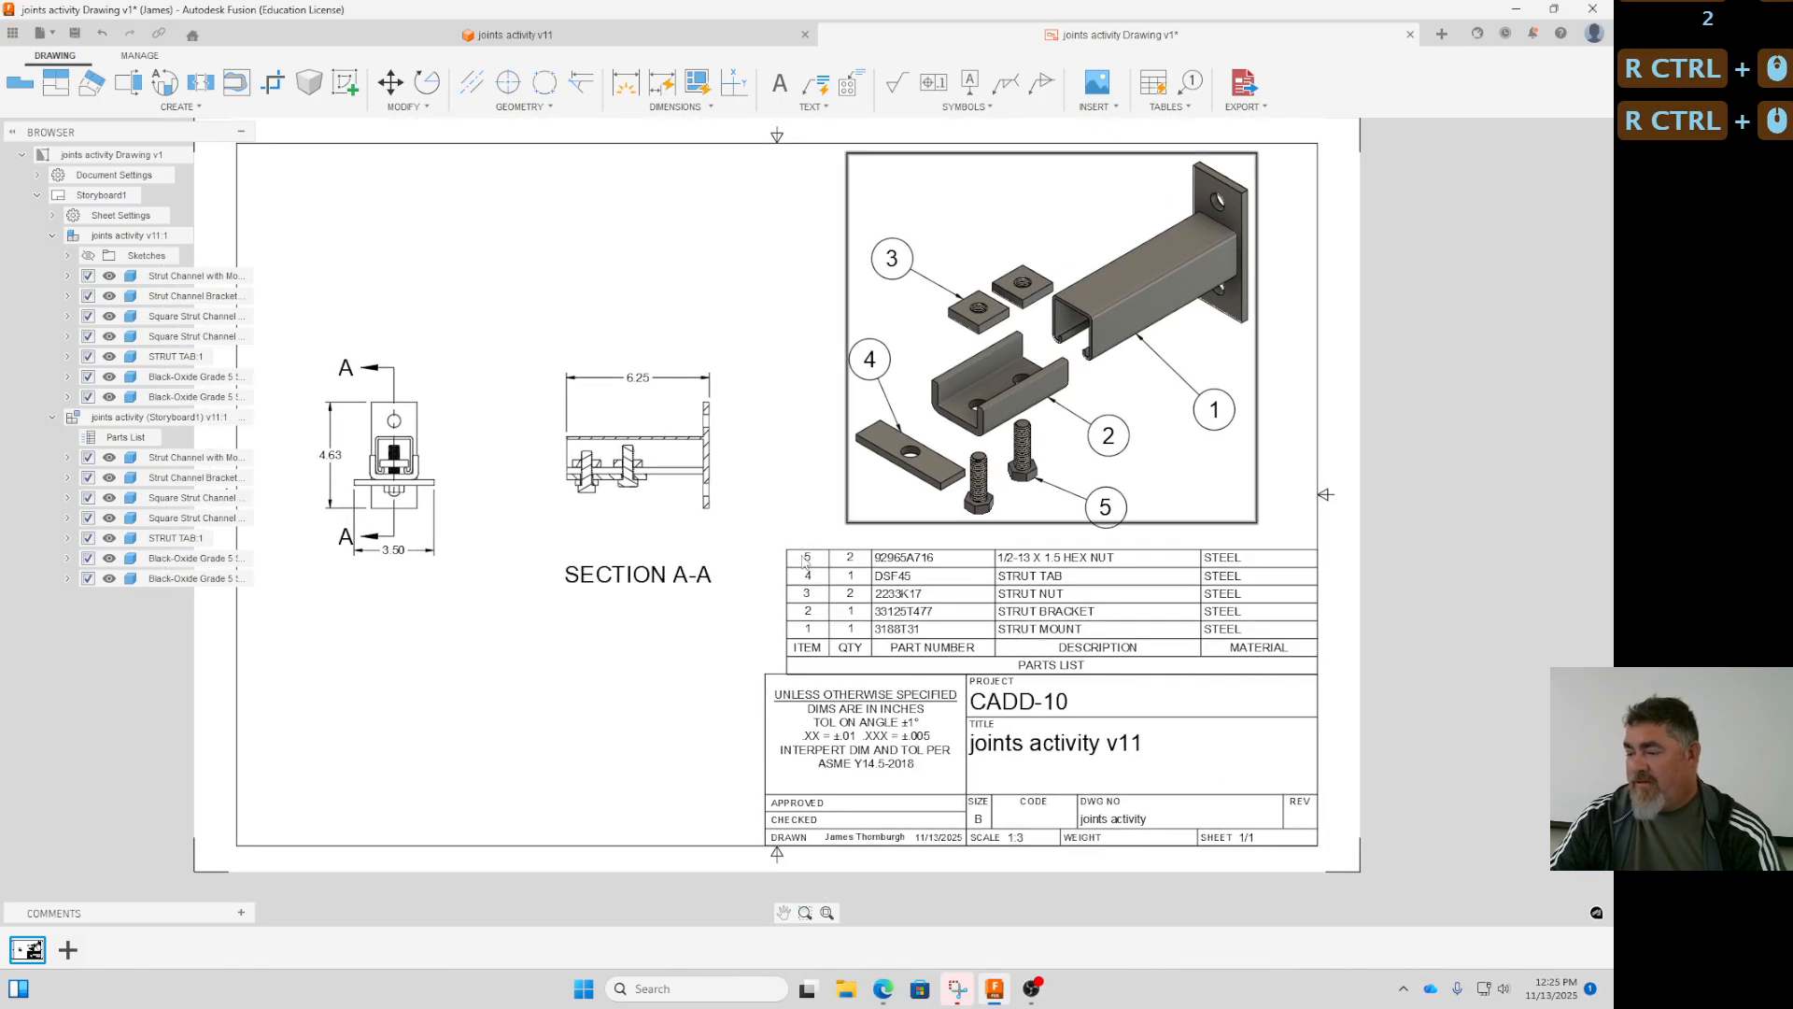
ctrl+middle_drag(639, 763, 694, 792)
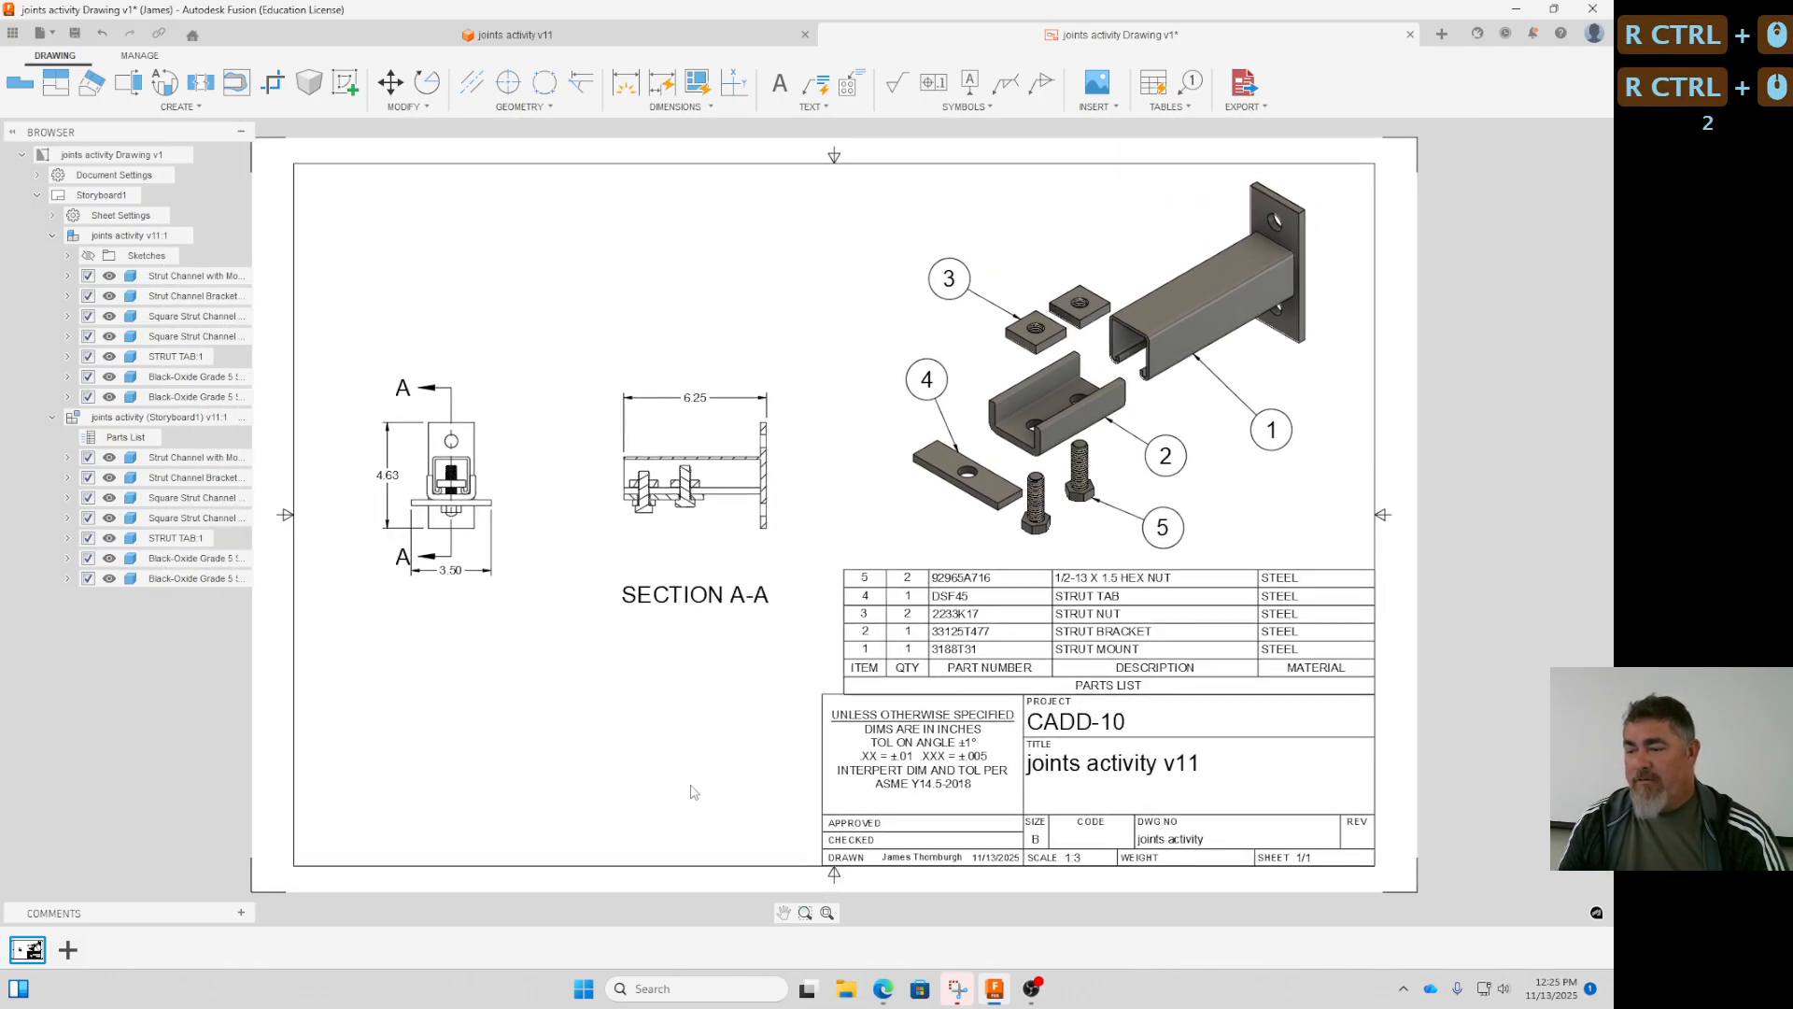